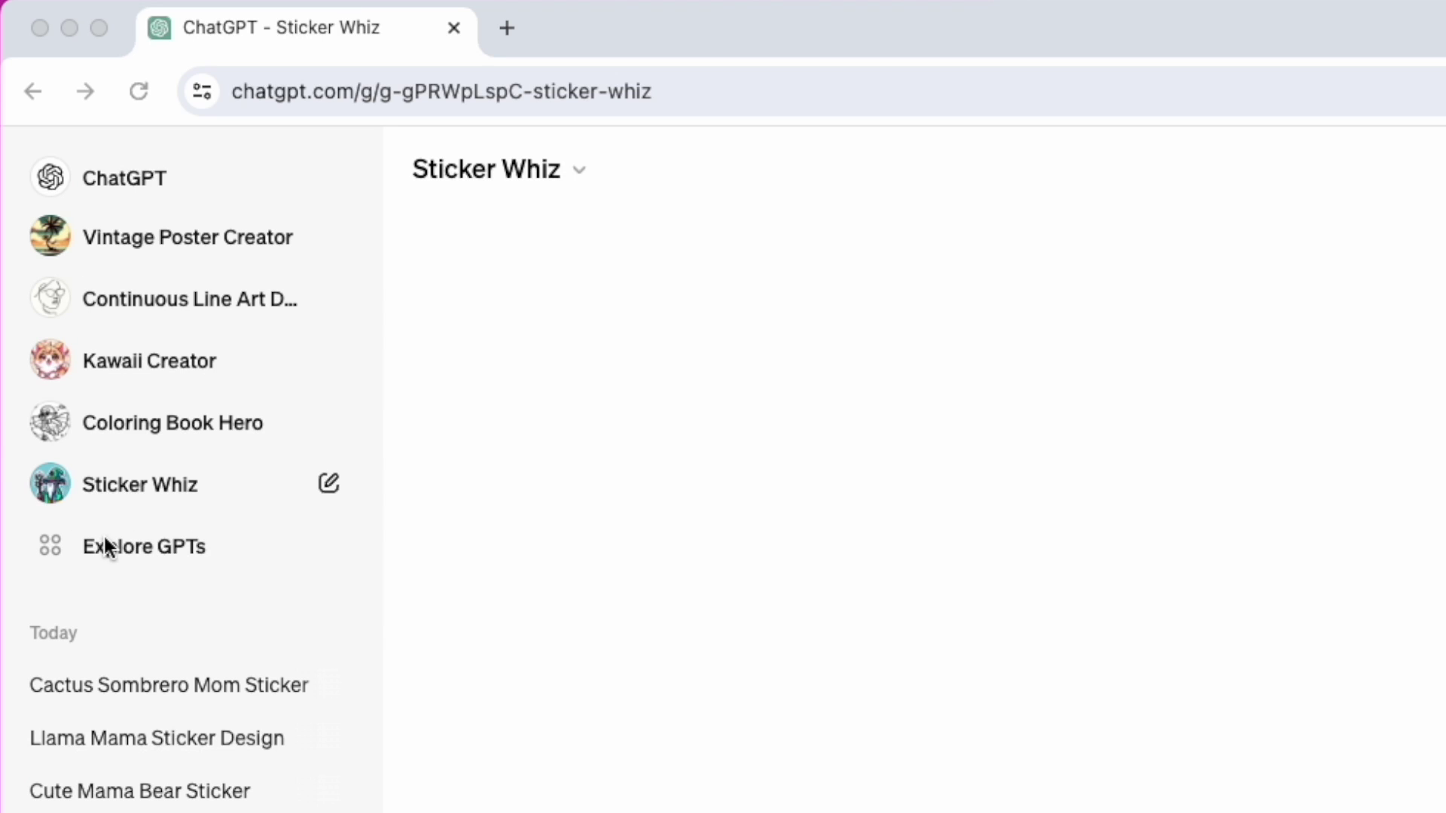
Search the GPT directory for "stickers whiz" and open the Sticker Whiz GPT by ChatGPT.
click(106, 546)
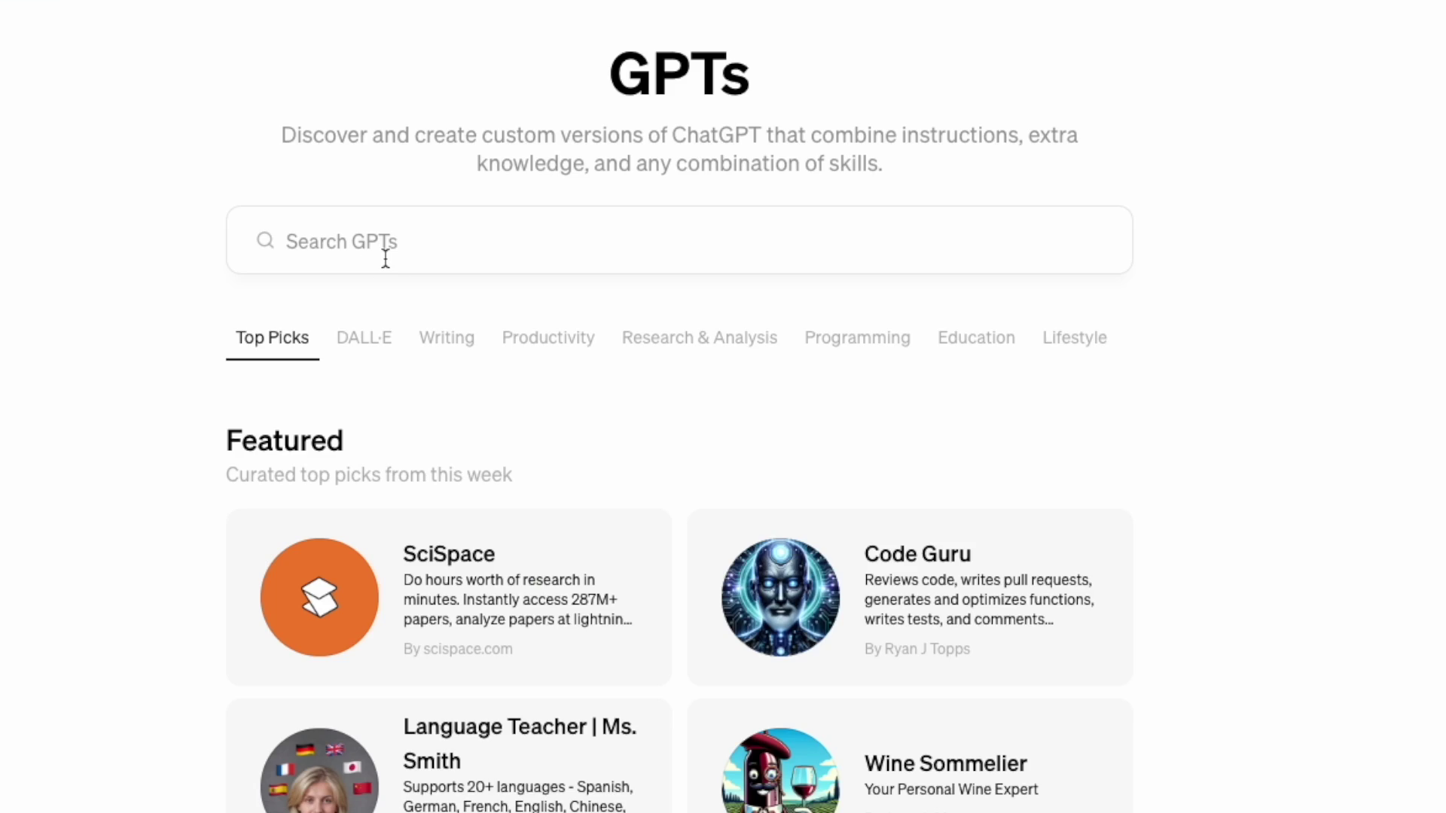
click(655, 203)
text(stickers whiz)
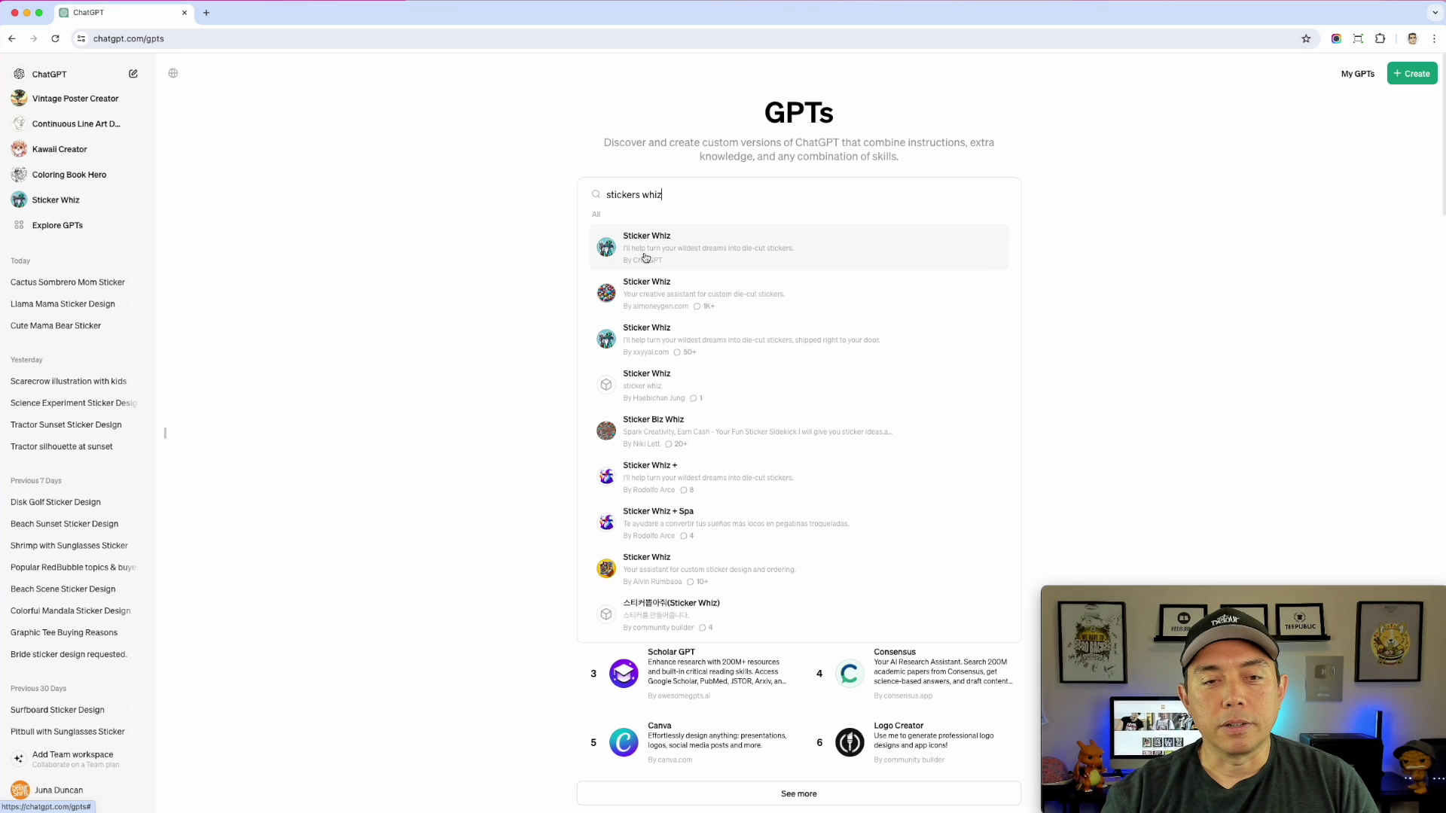
click(475, 324)
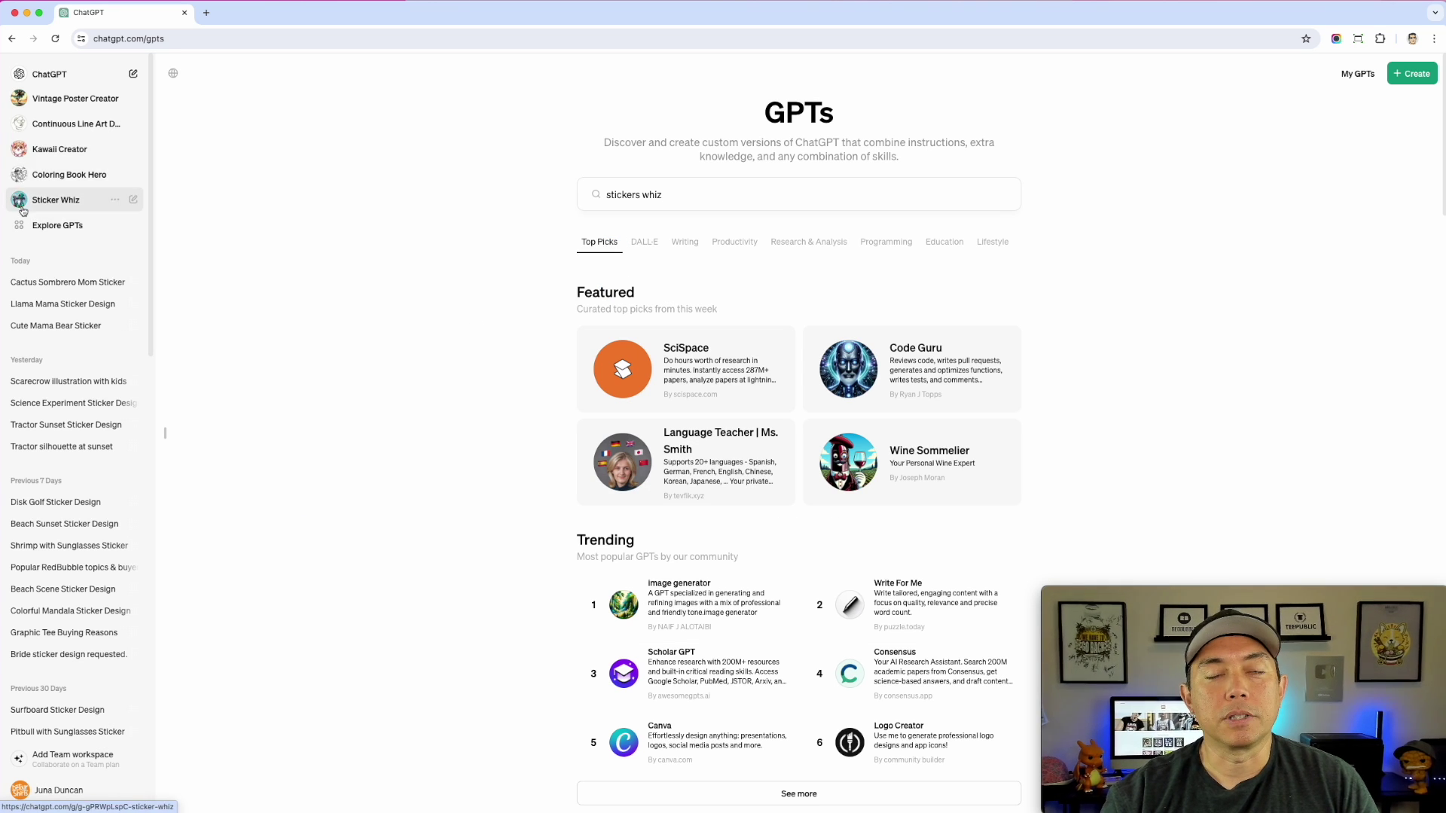
click(48, 202)
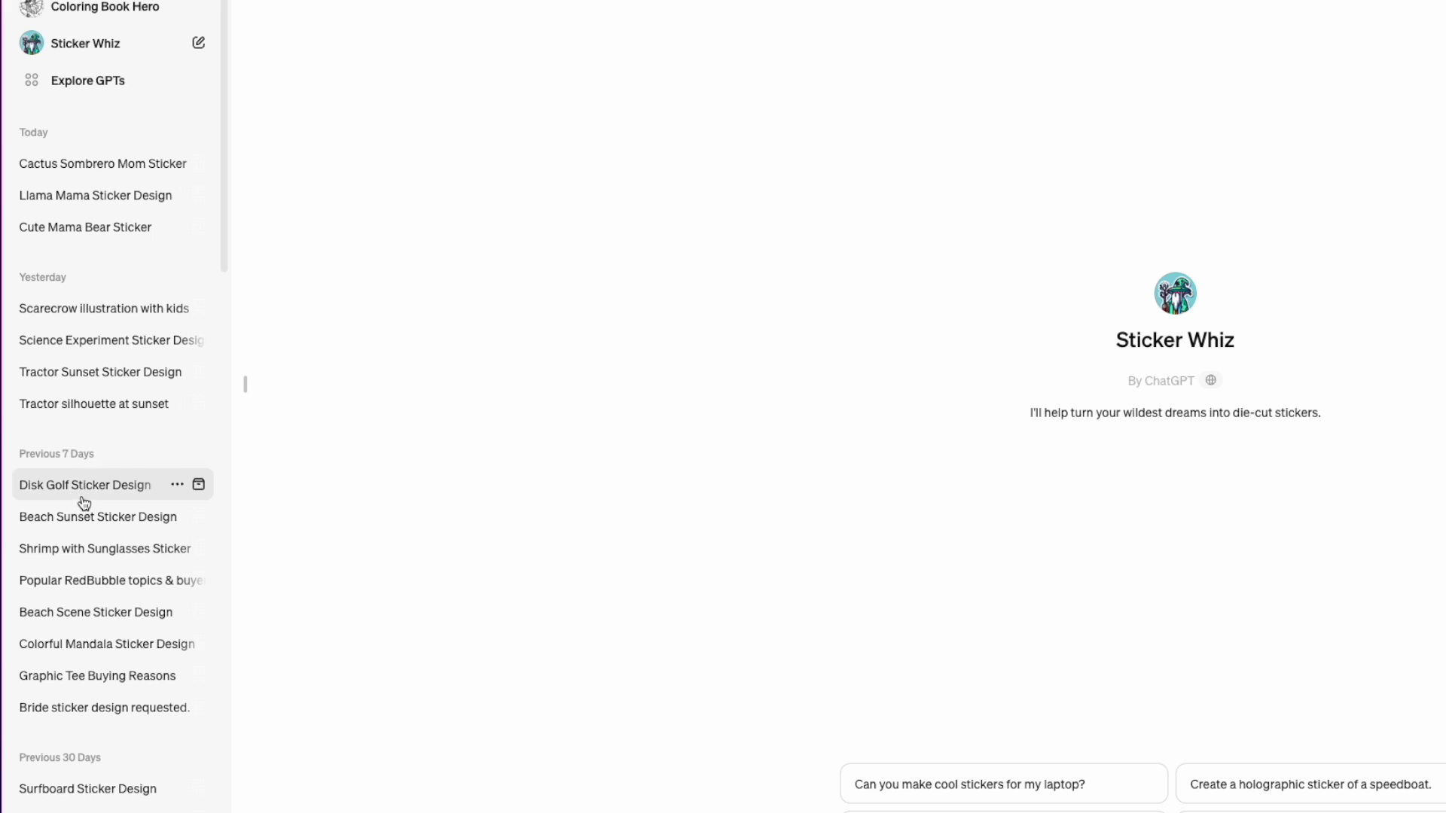
Open the earlier "Beach Sunset Sticker Design" chat and examine the prompts and revisions used for the Cancun beach sticker.
click(86, 530)
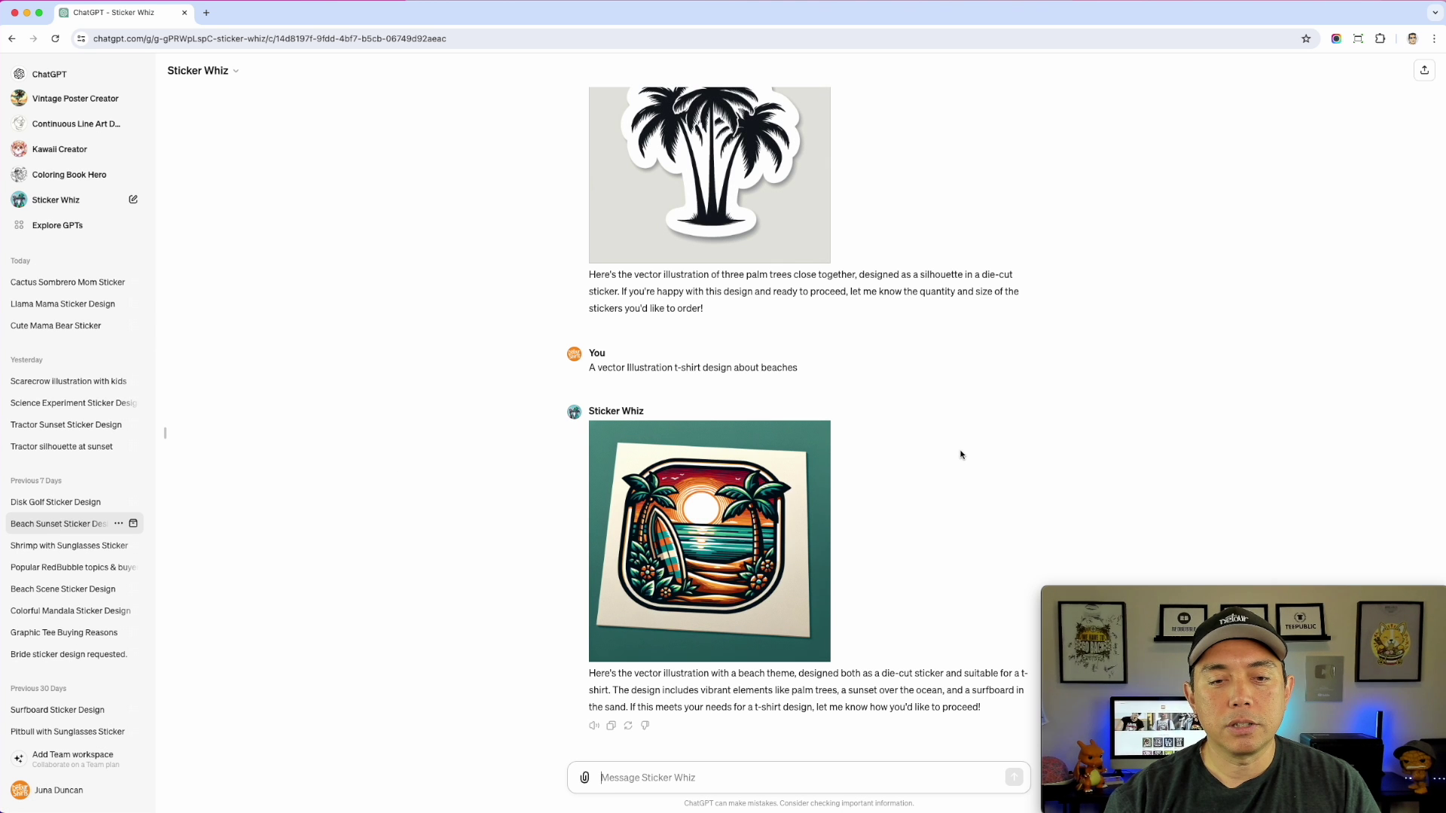
scroll(934, 465, up, 1)
scroll(941, 471, up, 10)
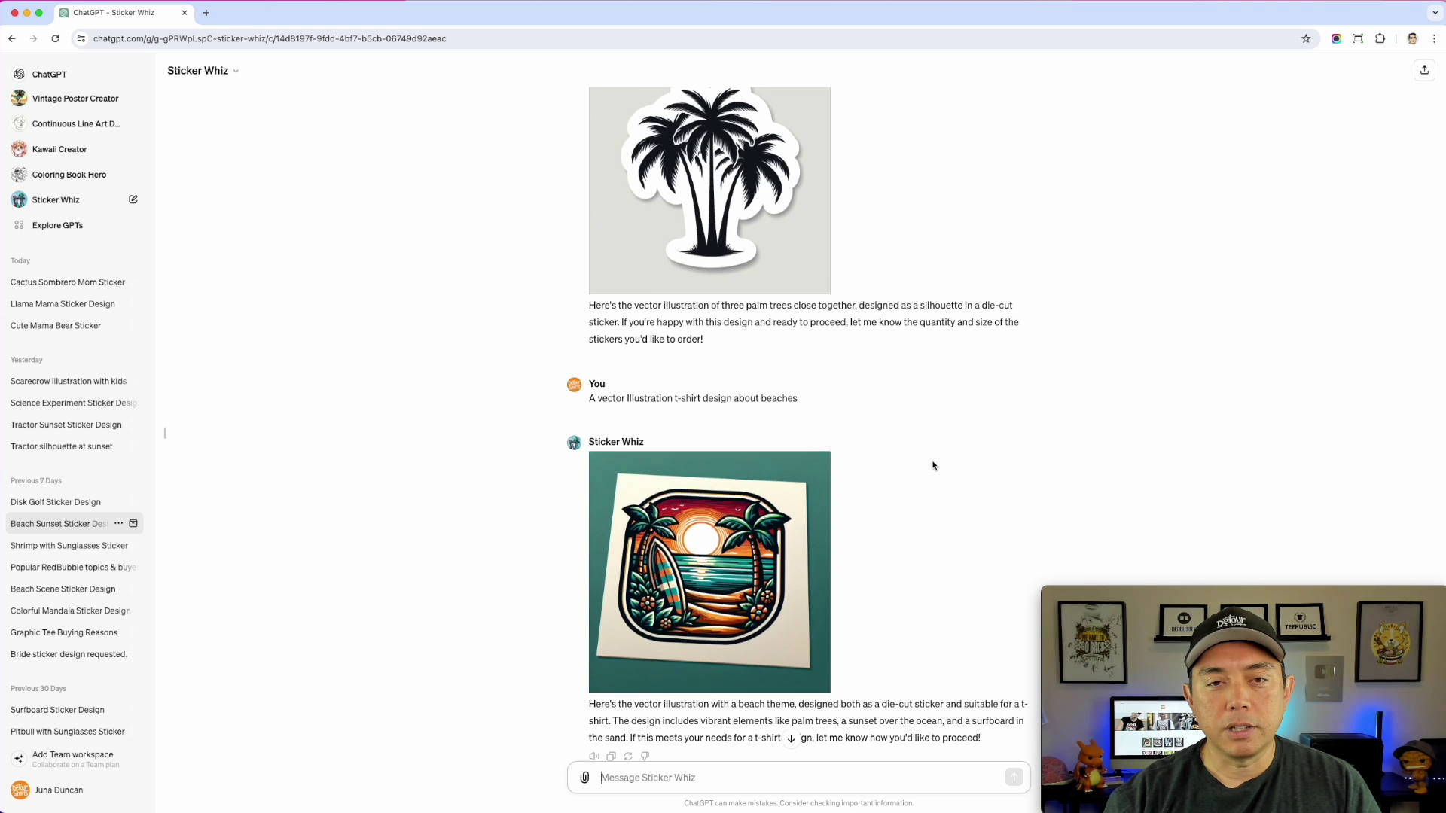
scroll(950, 481, up, 3)
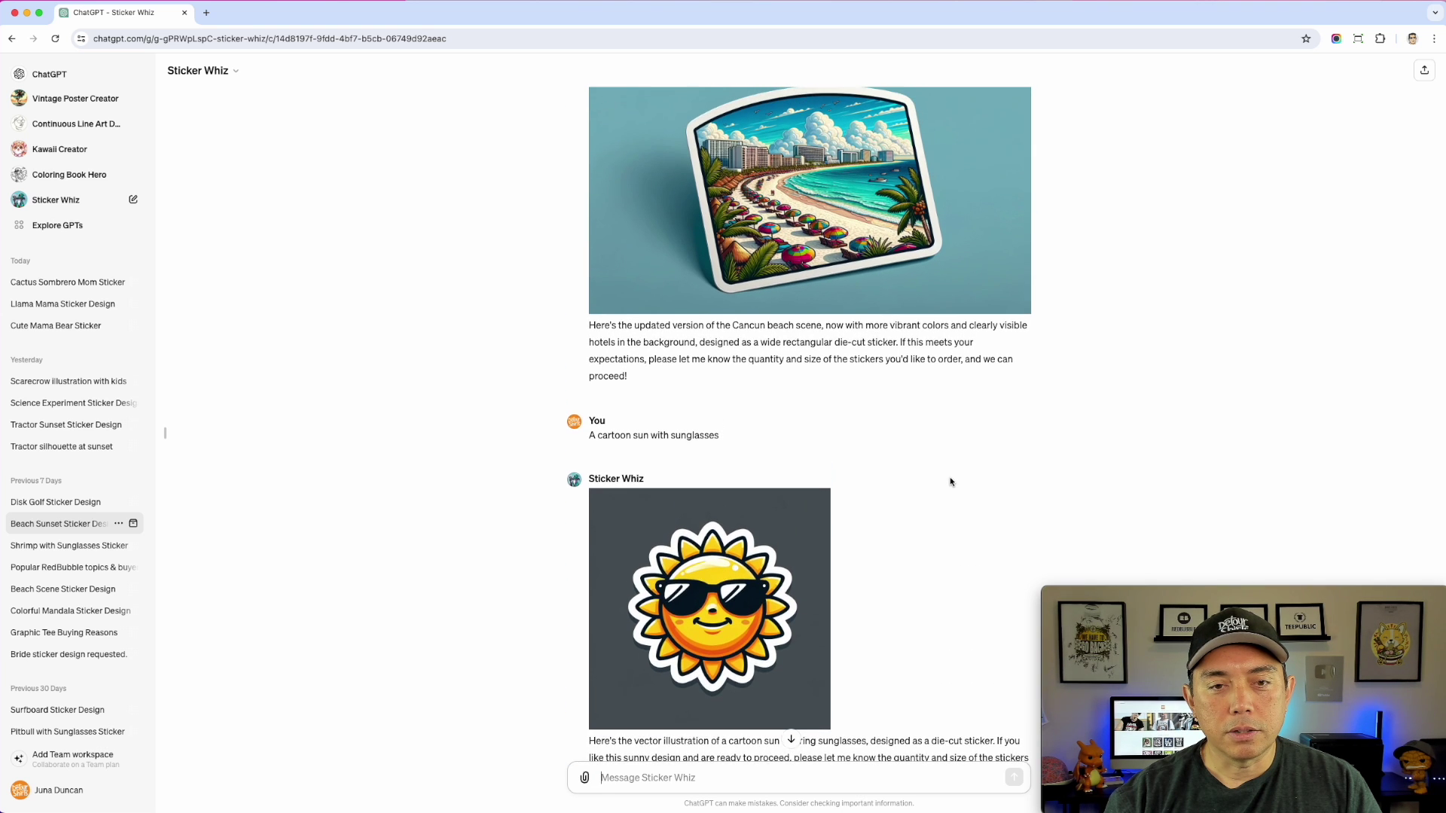
scroll(951, 477, up, 2)
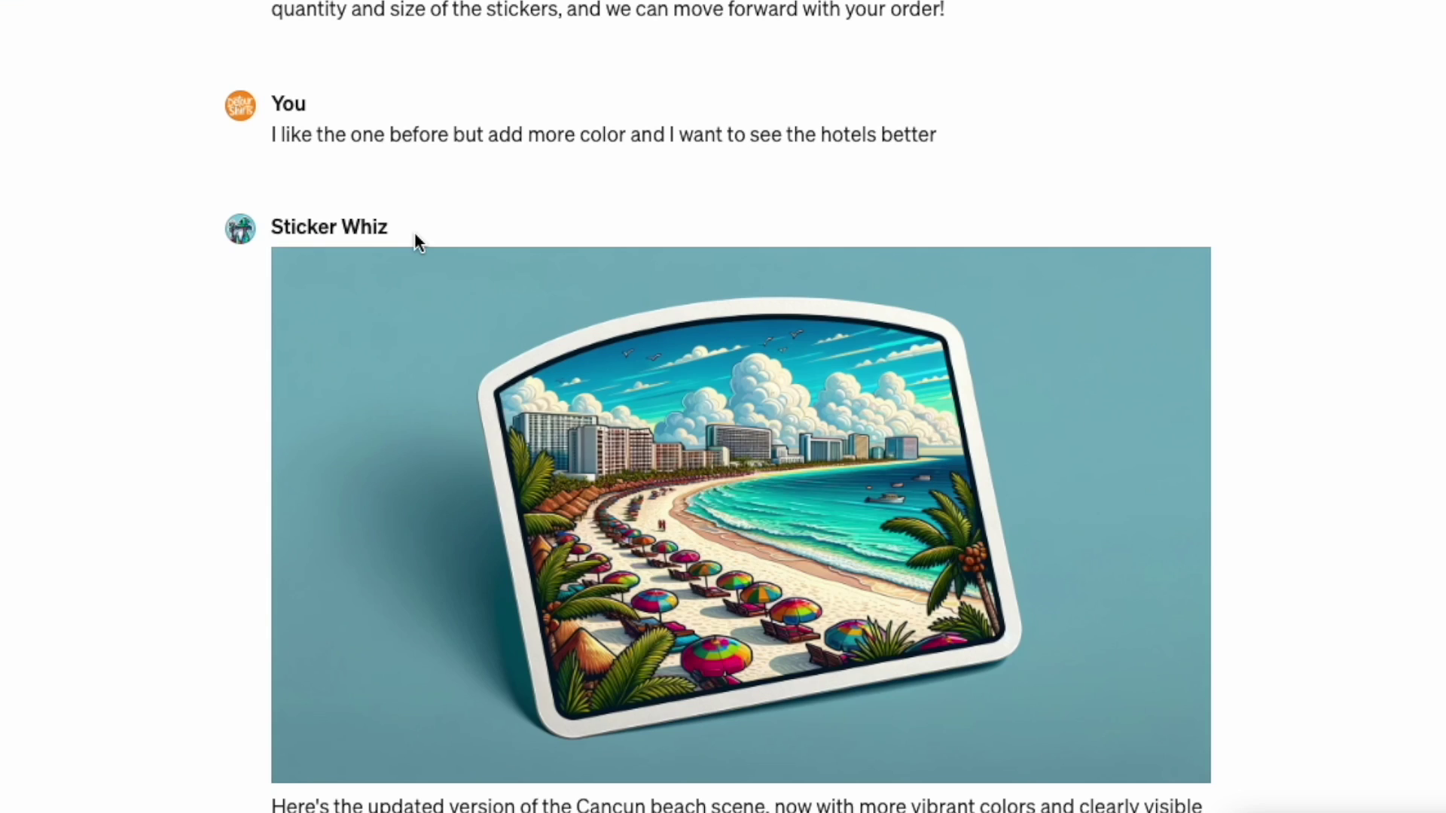
scroll(888, 623, up, 10)
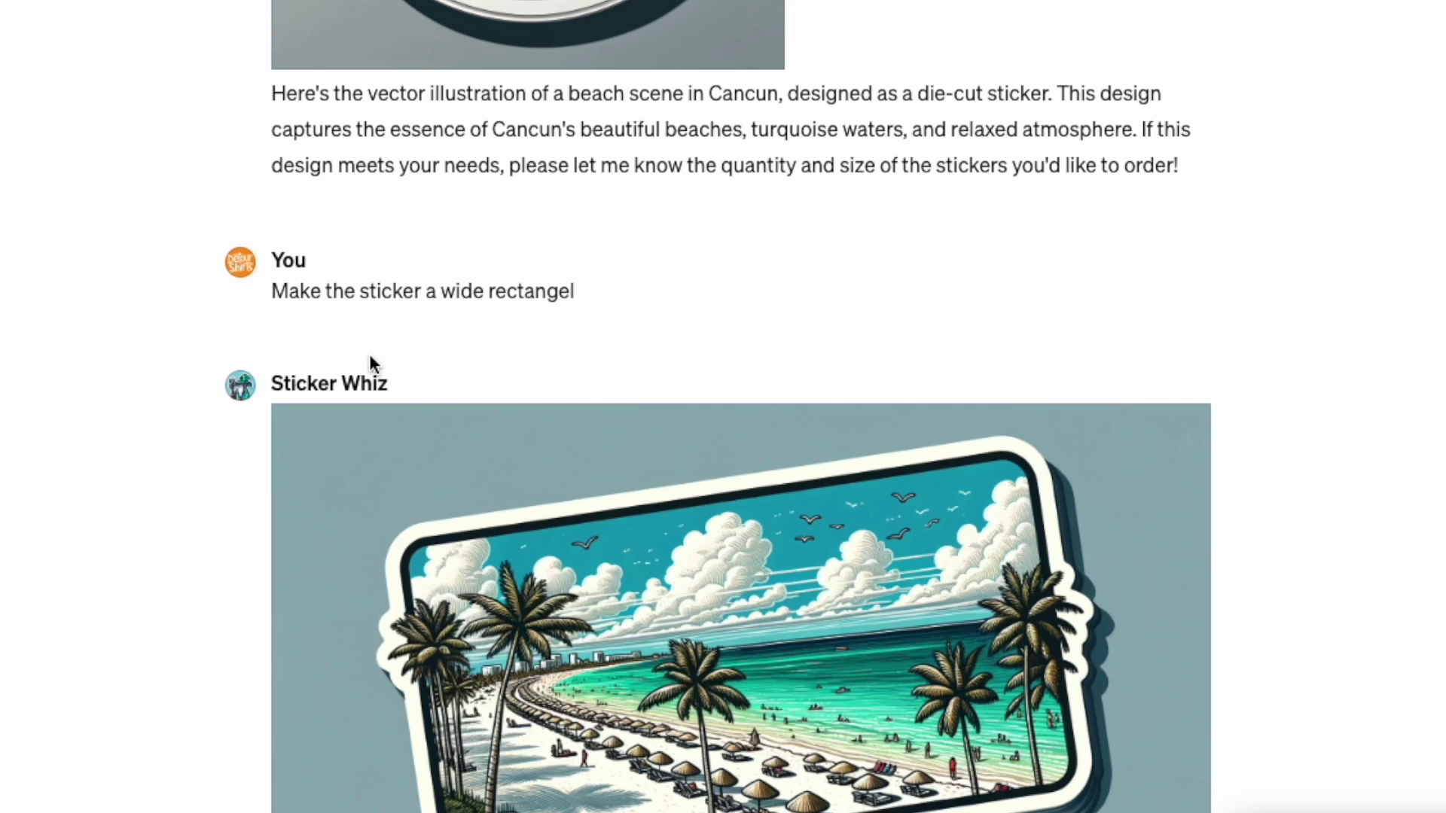
scroll(567, 523, up, 5)
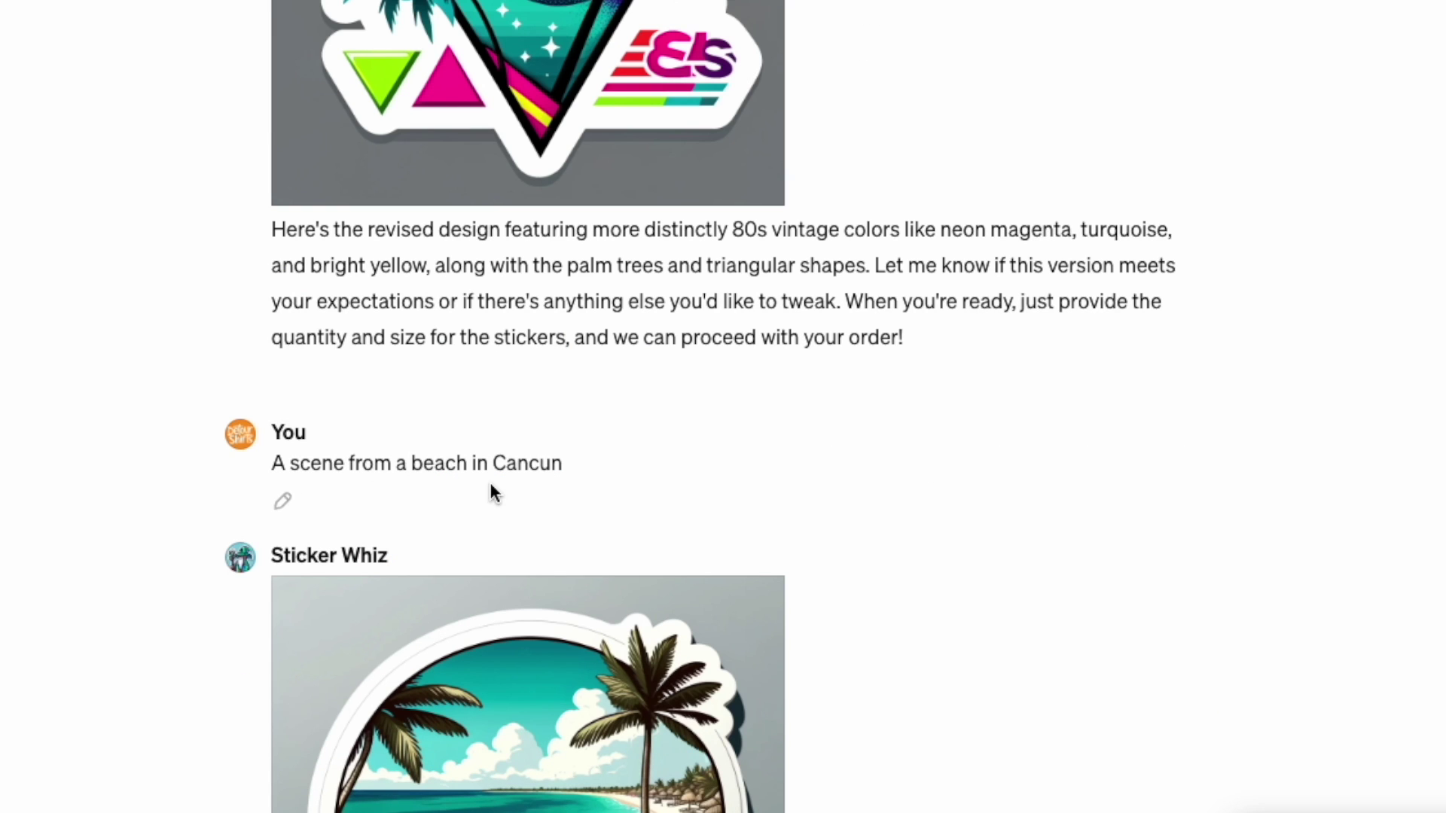
scroll(910, 606, down, 10)
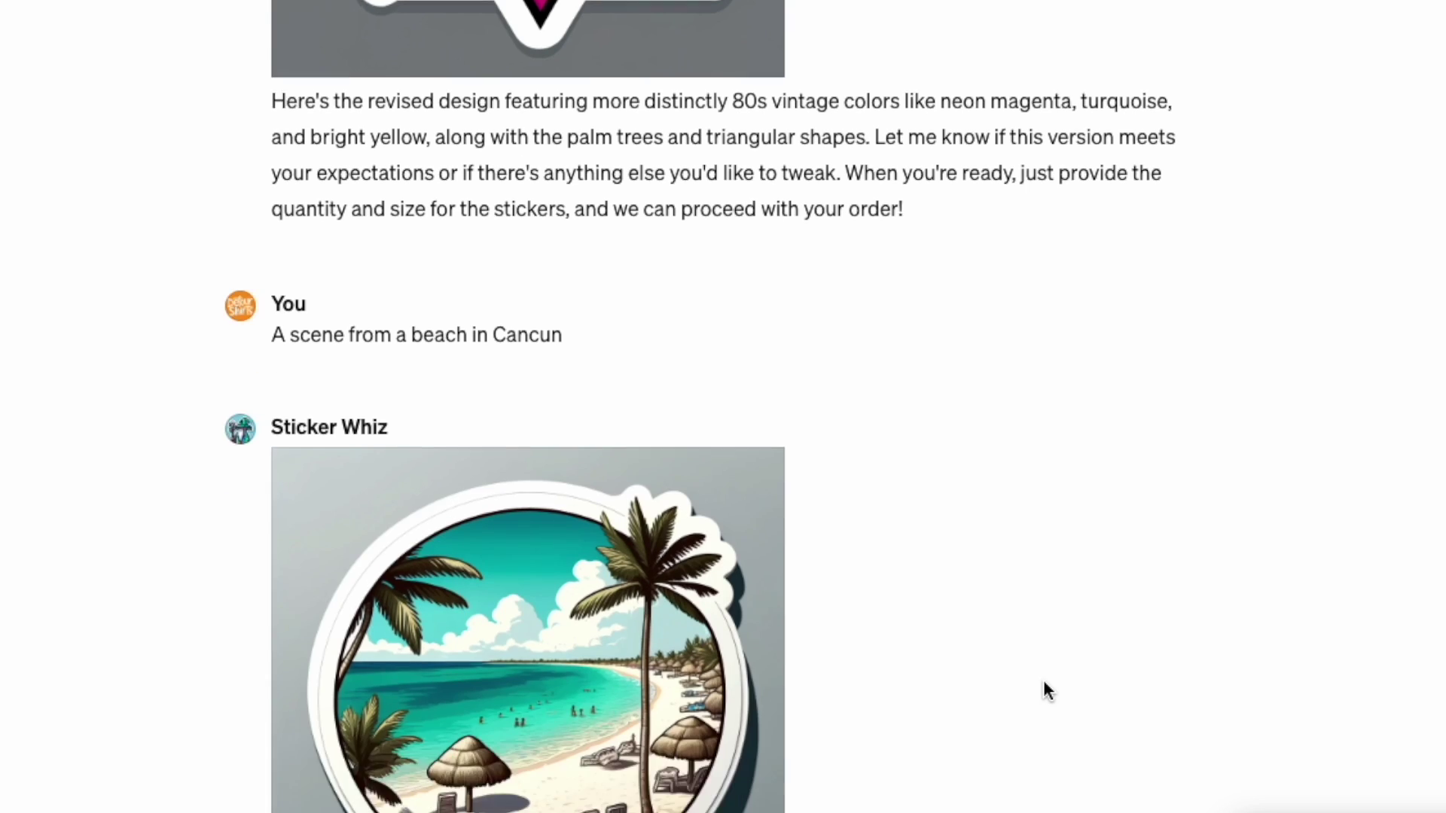
scroll(1044, 690, down, 3)
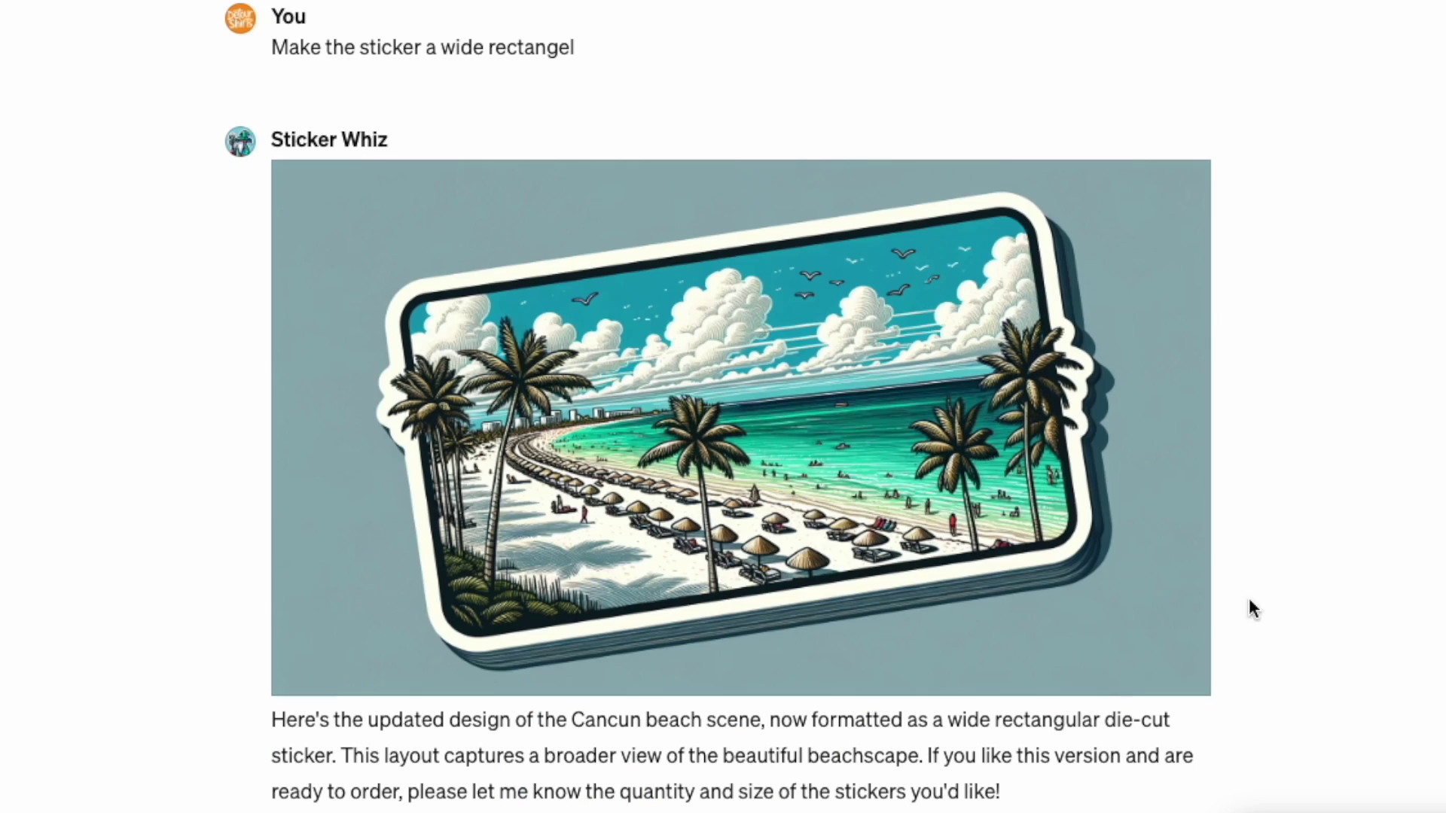
scroll(1115, 651, down, 7)
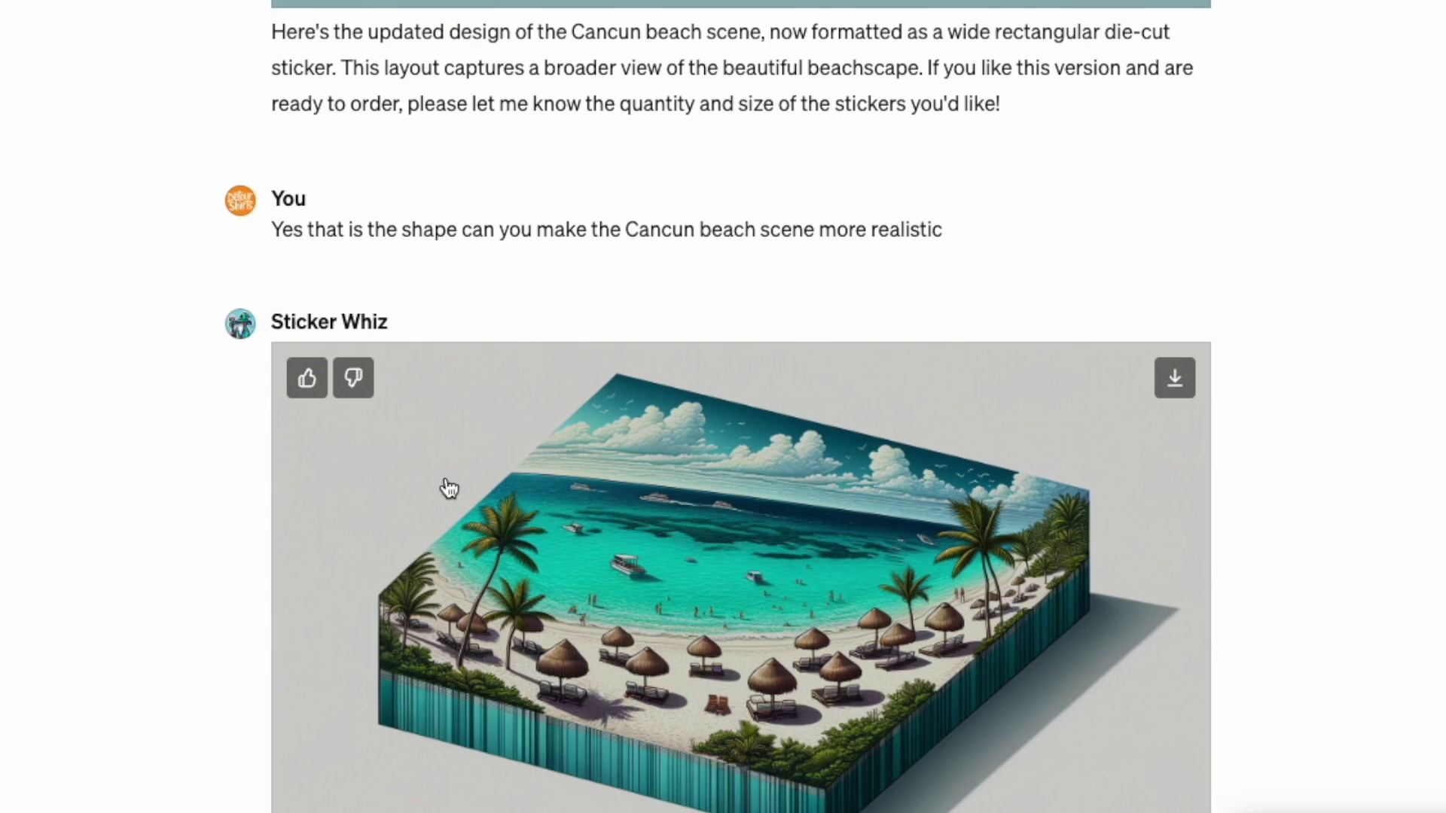
scroll(1027, 620, down, 10)
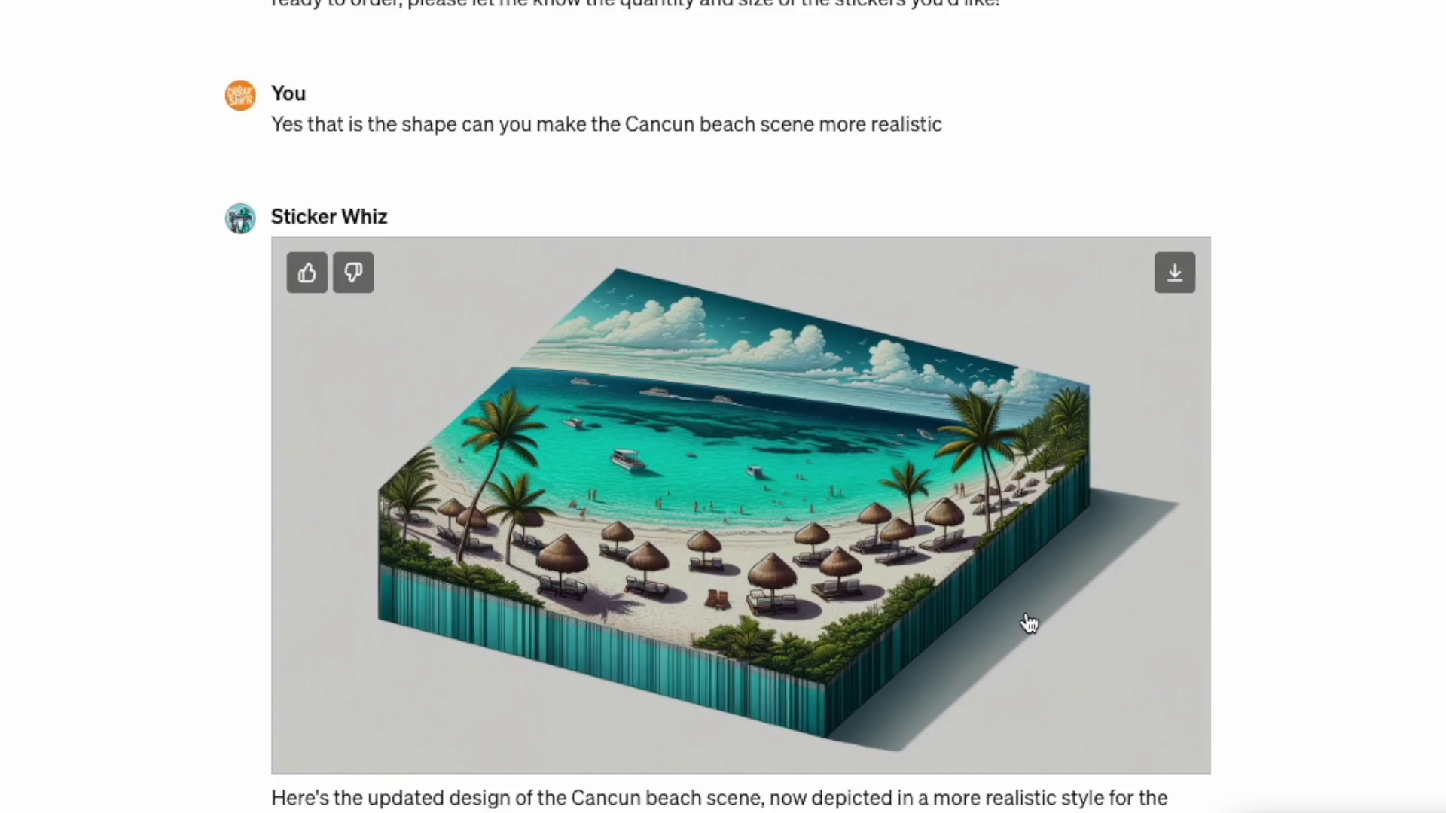
scroll(1029, 624, down, 2)
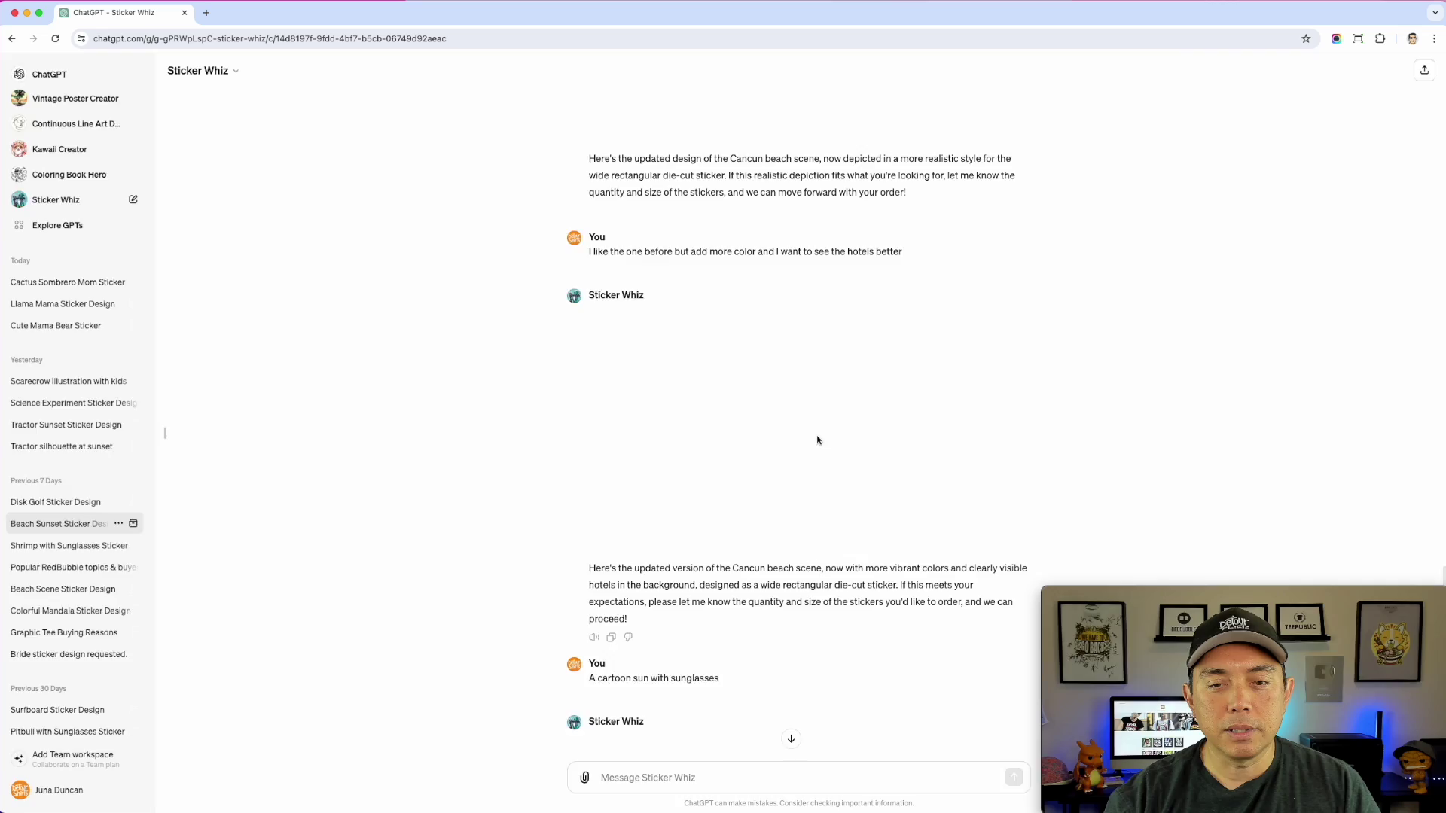
Enlarge the Cancun beach sticker with the colorful umbrellas, copy its full image prompt, and close the image view.
click(817, 440)
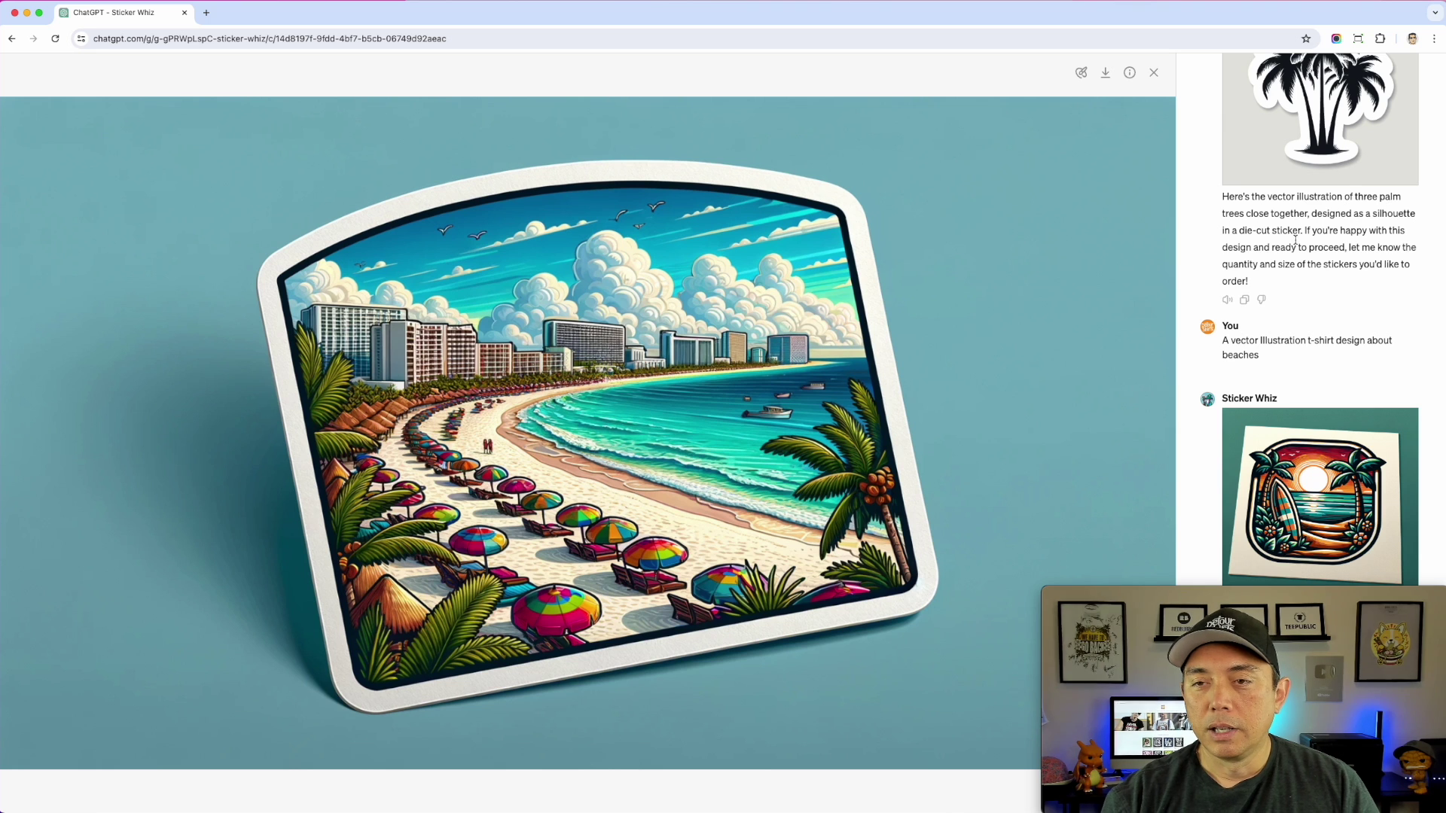
click(1130, 72)
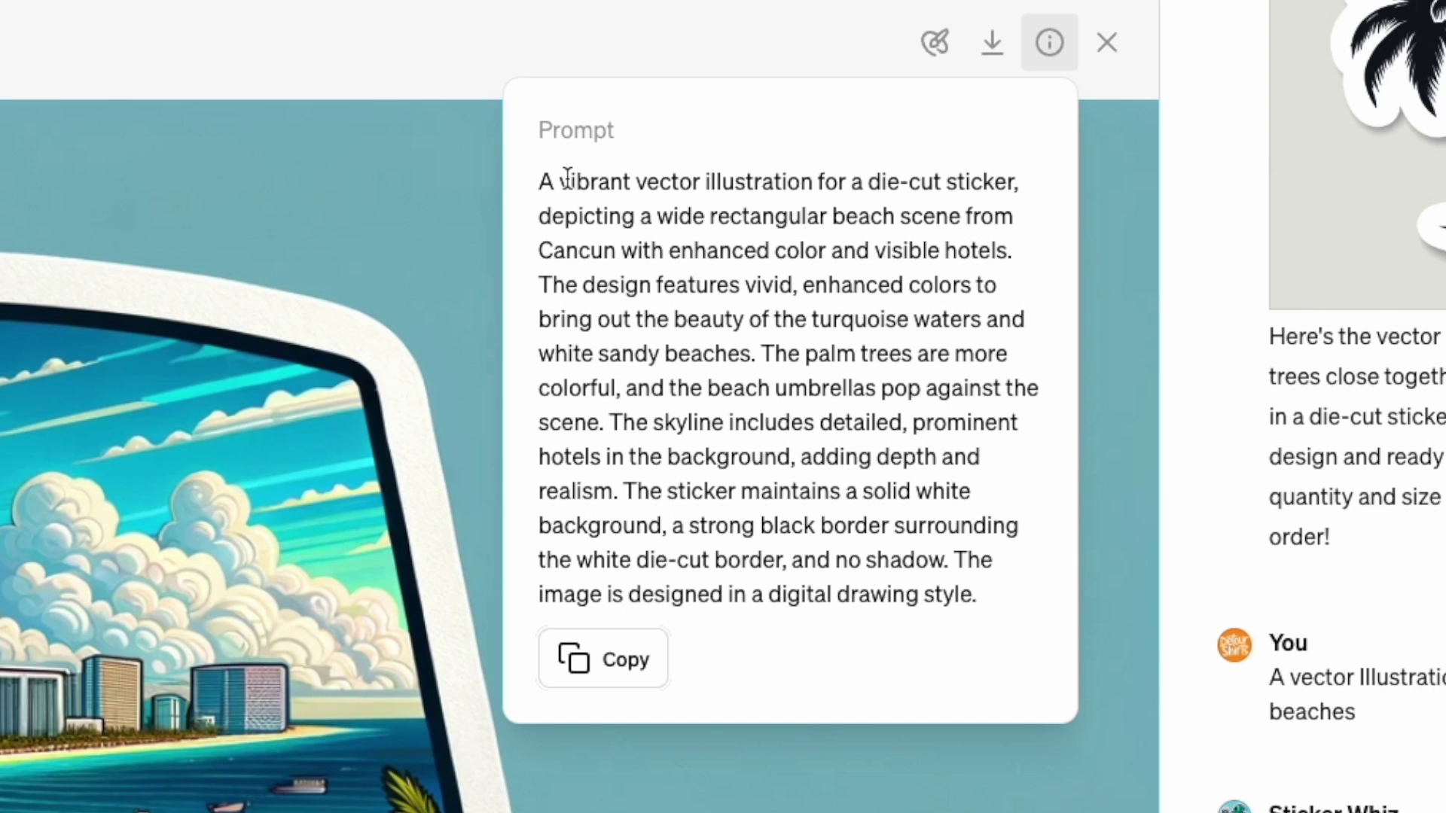
drag(536, 182, 1113, 573)
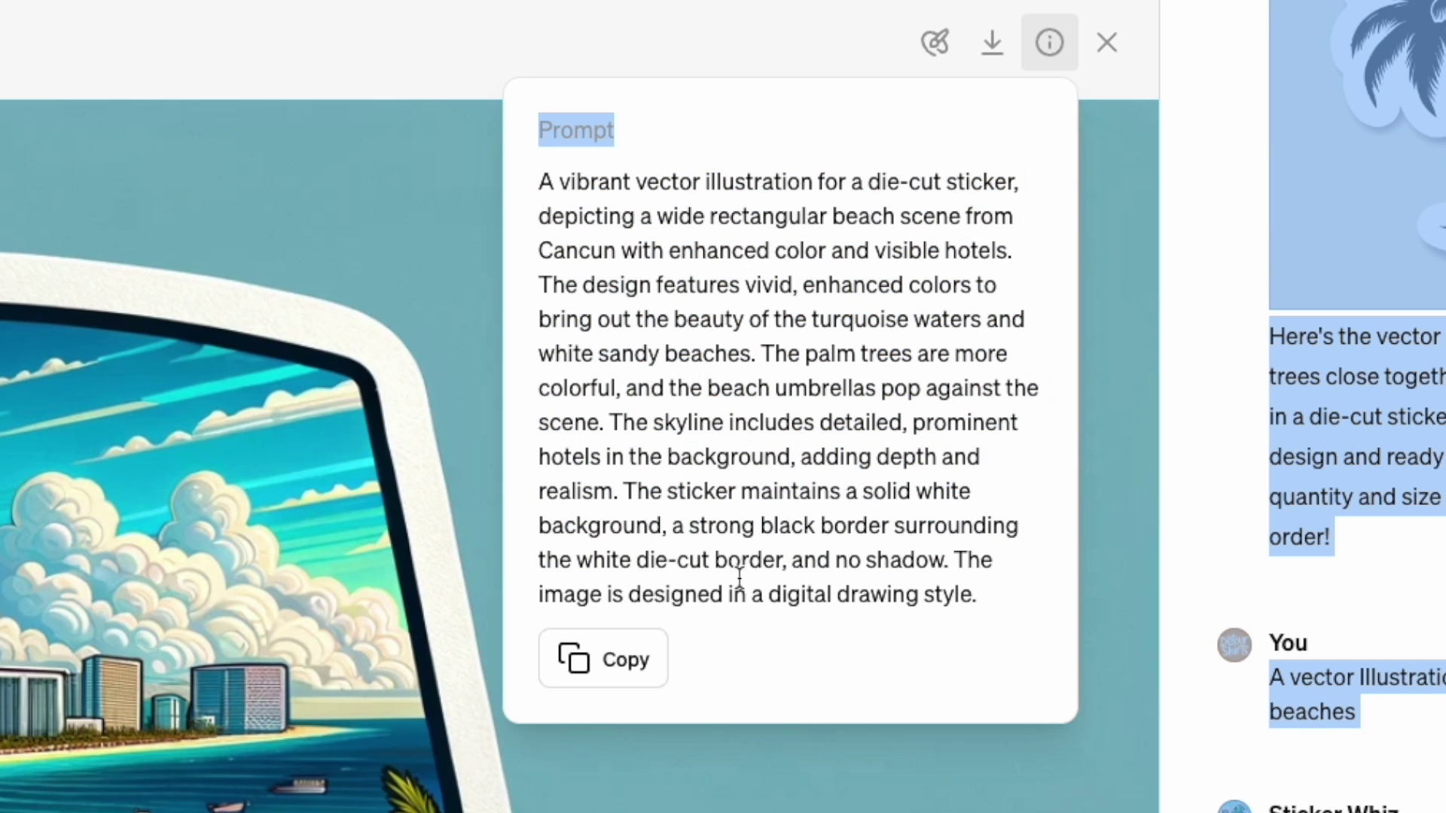
click(640, 664)
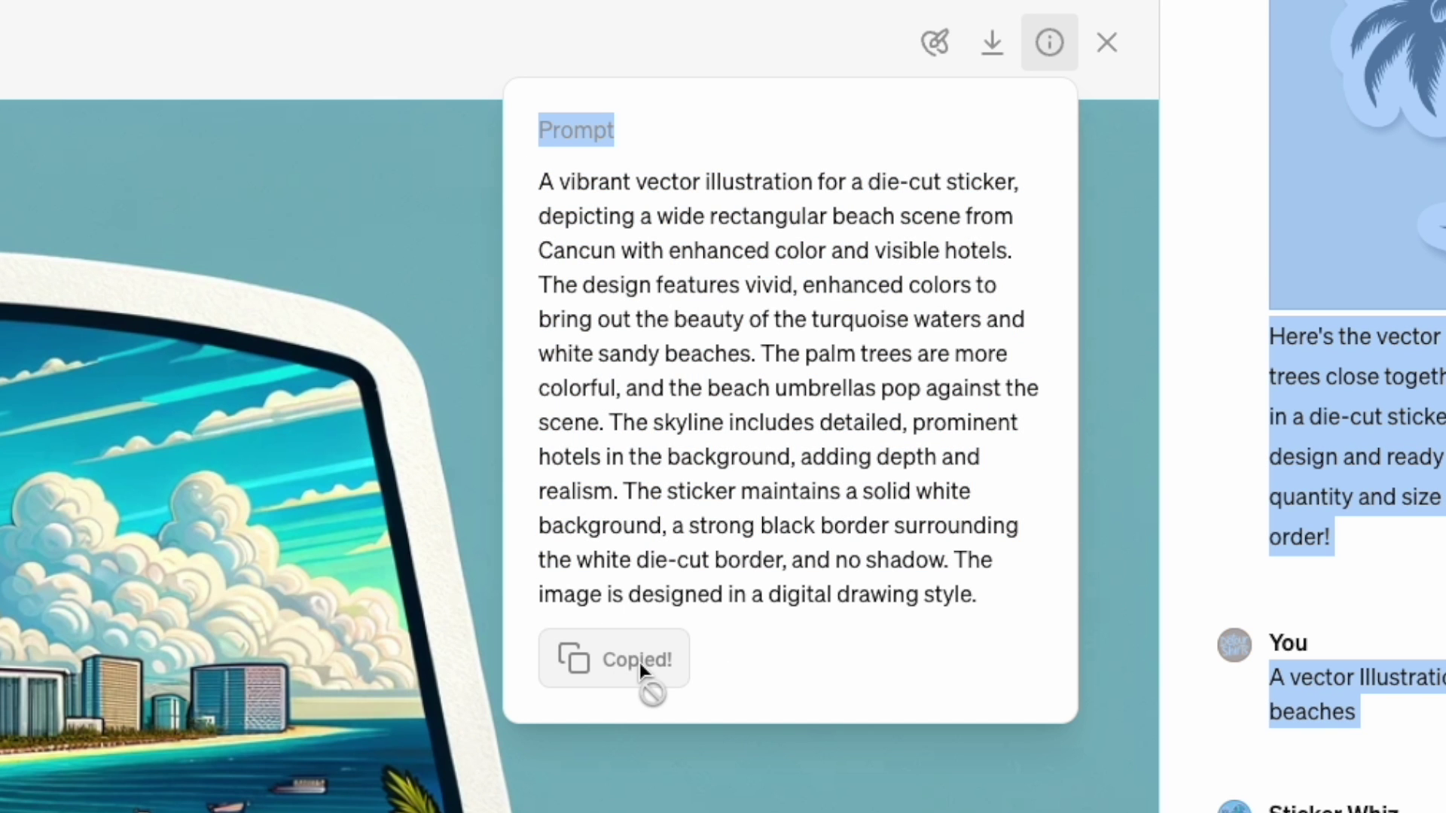
click(631, 669)
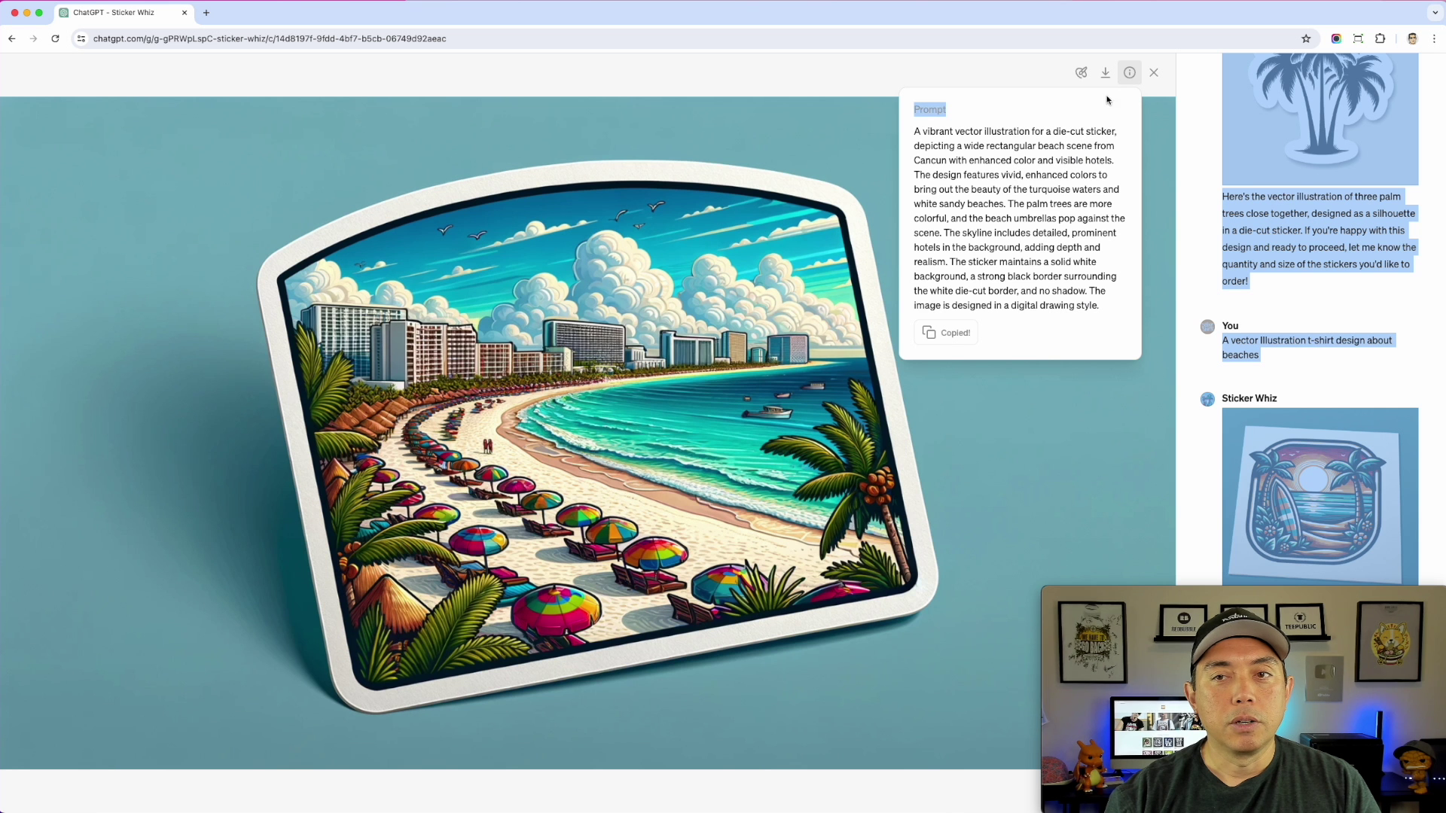
click(1106, 42)
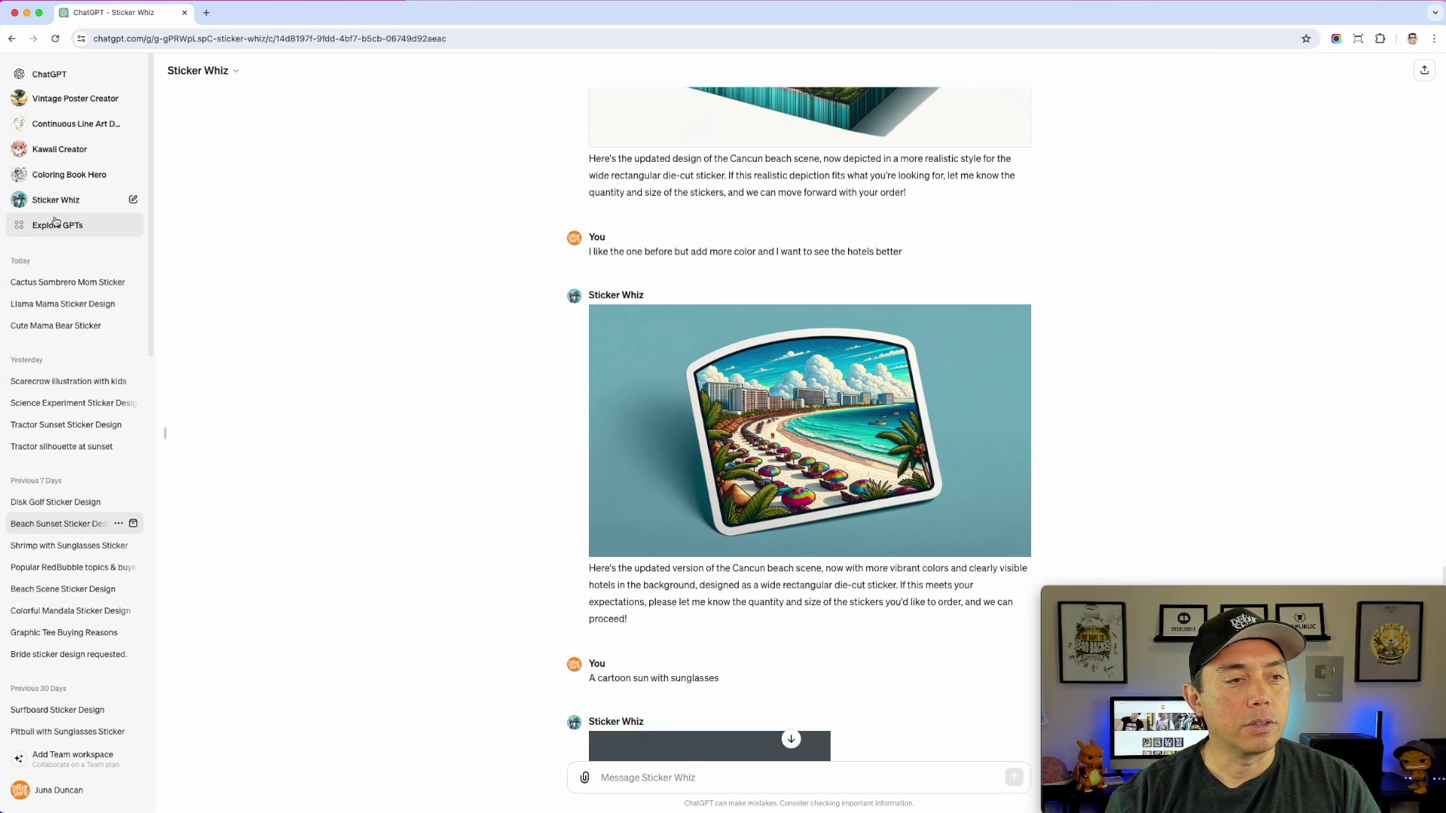
Start a new Sticker Whiz chat with the copied prompt, replace "Cancun" with "Havana", and submit it.
click(57, 202)
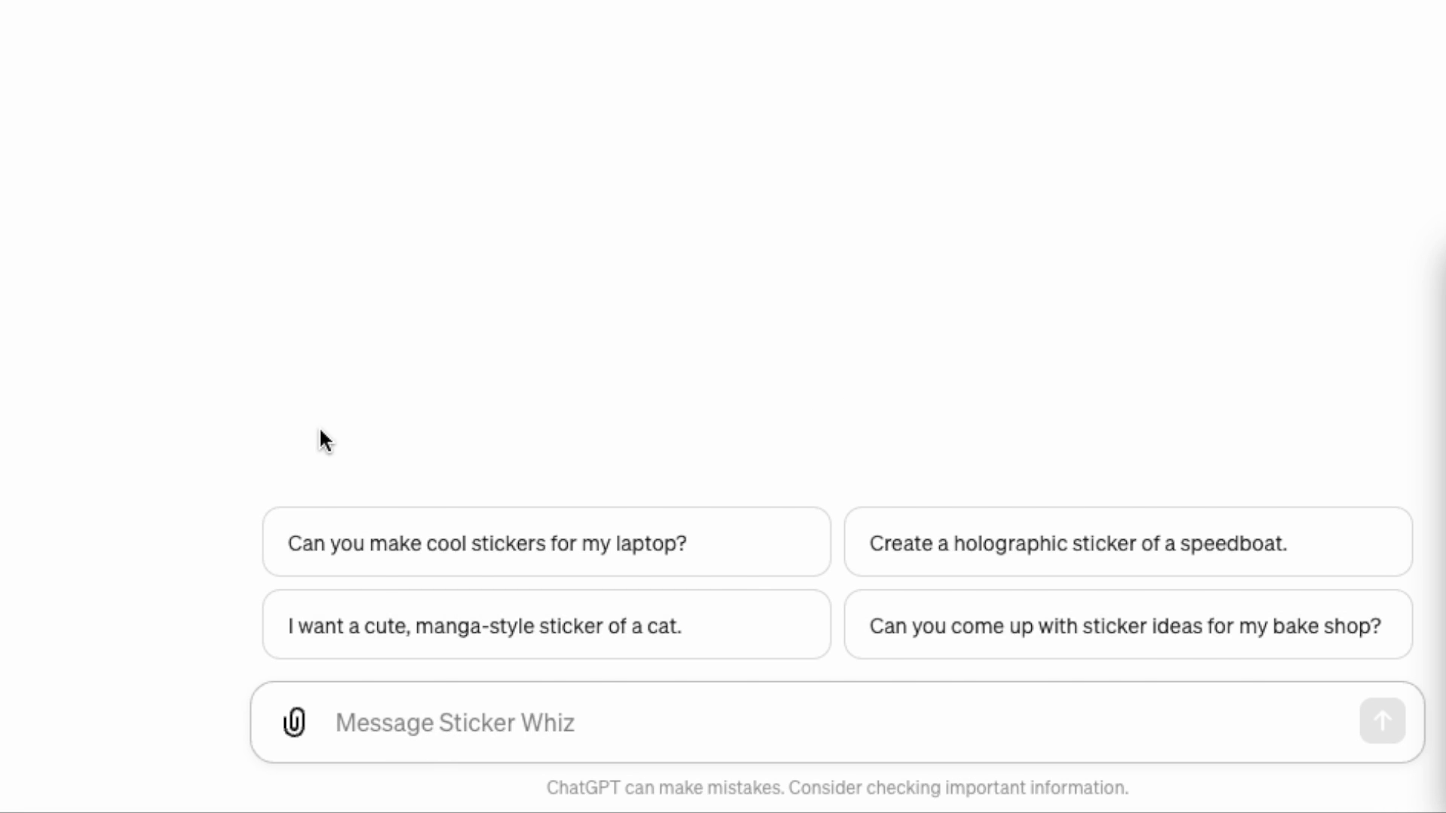
key(ctrl+v)
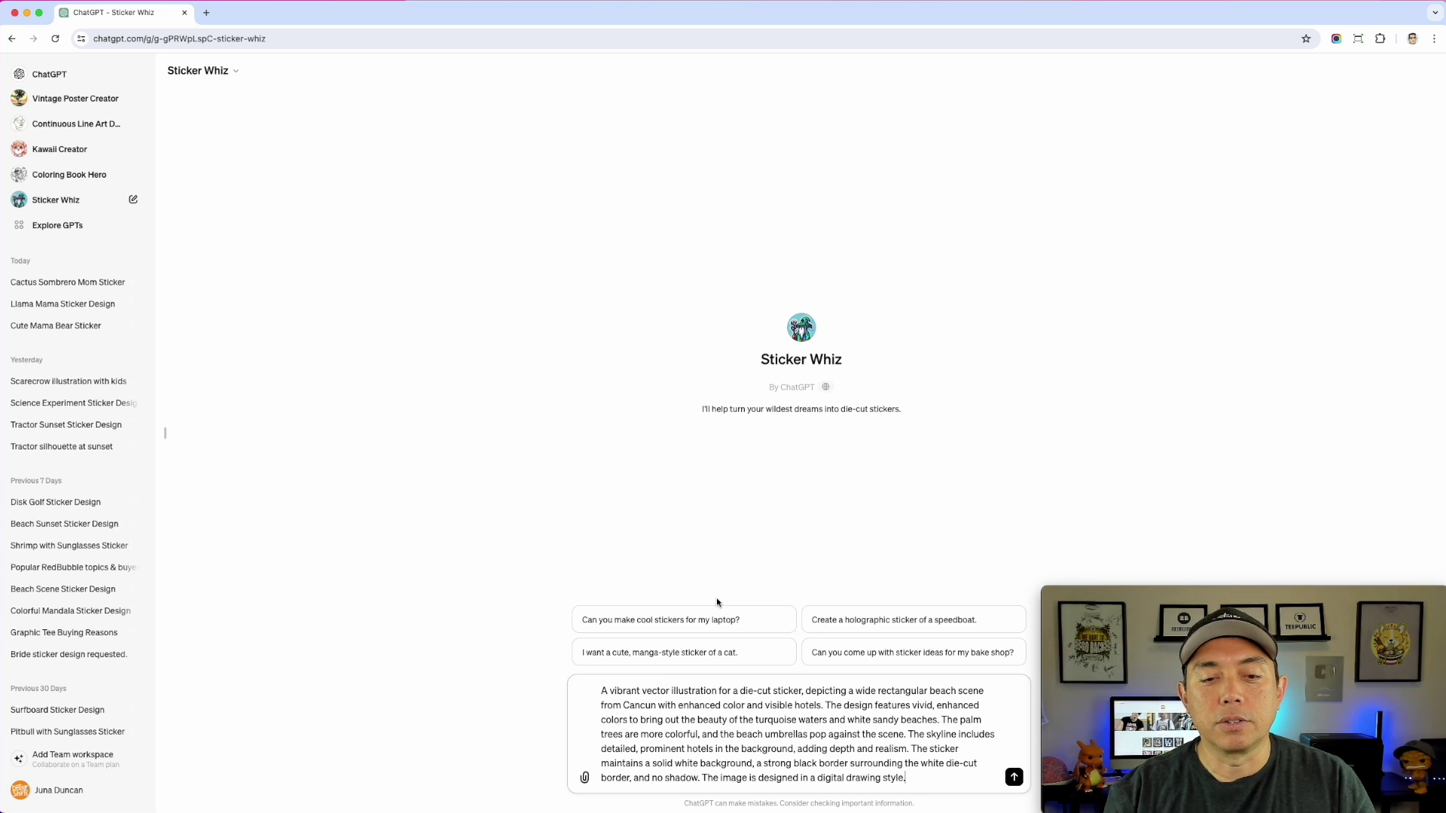
double_click(626, 705)
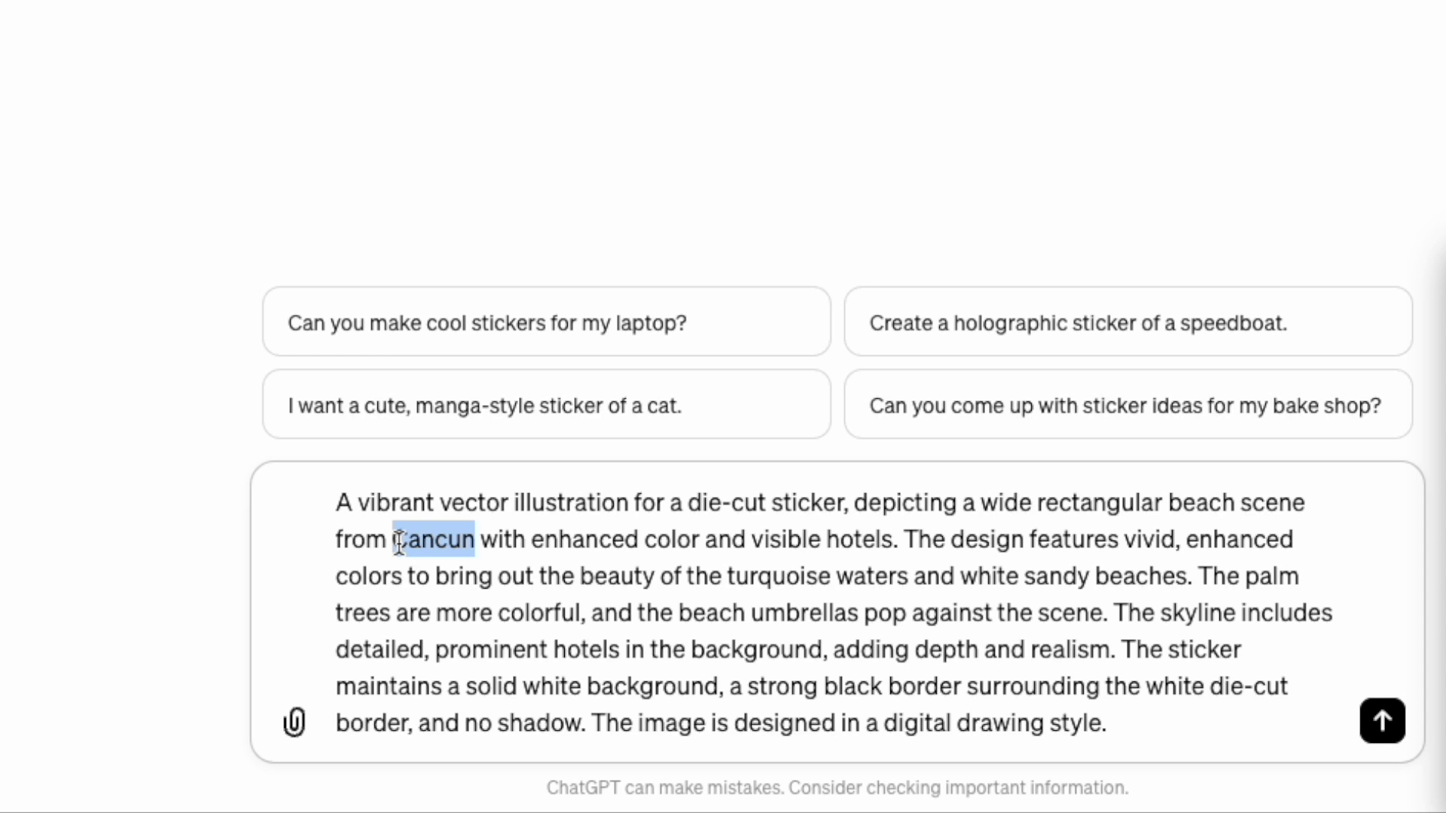
text(Havana)
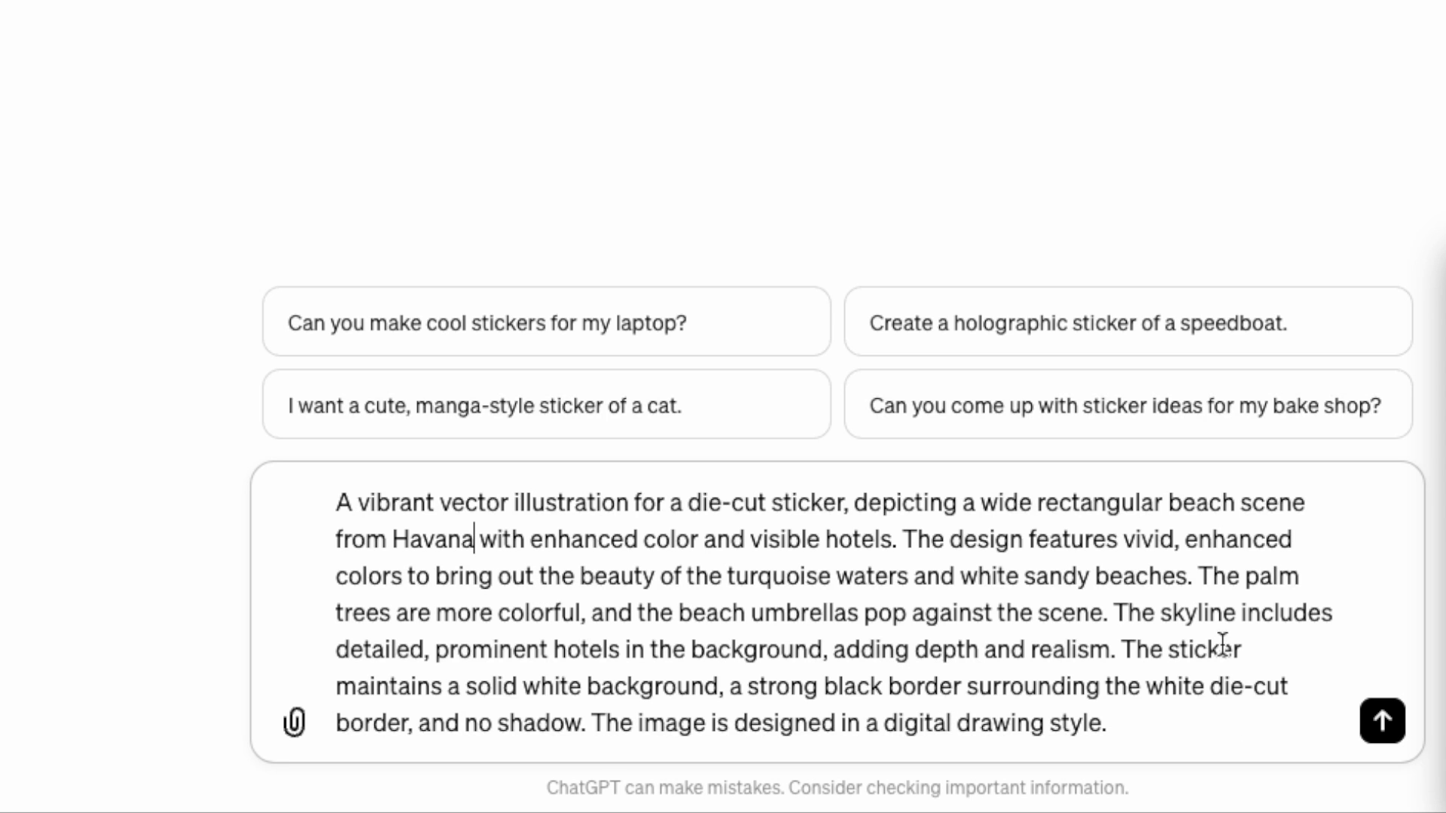
click(1383, 724)
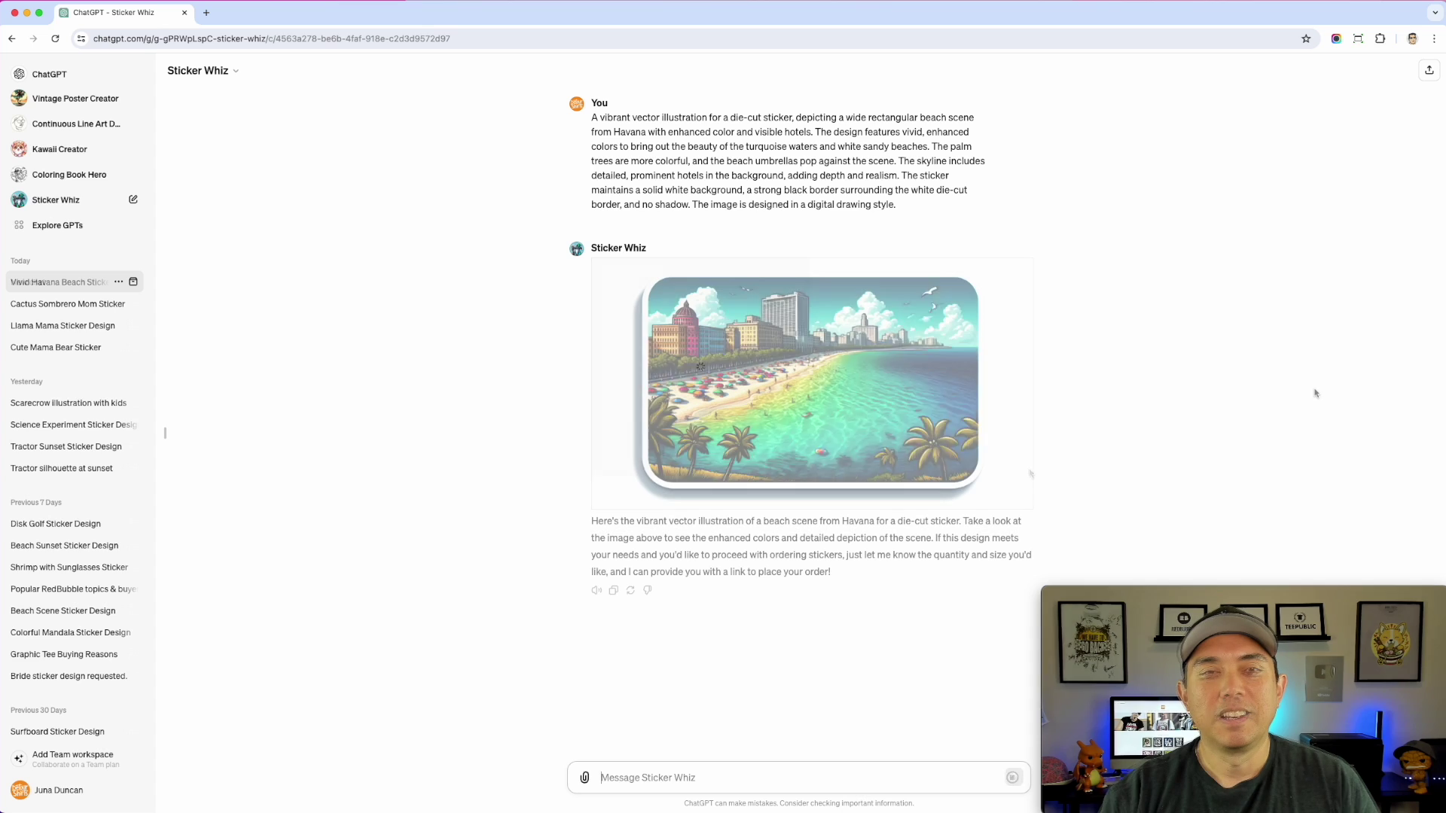
Enlarge the generated Havana beach sticker and download the image.
mouse_move(926, 309)
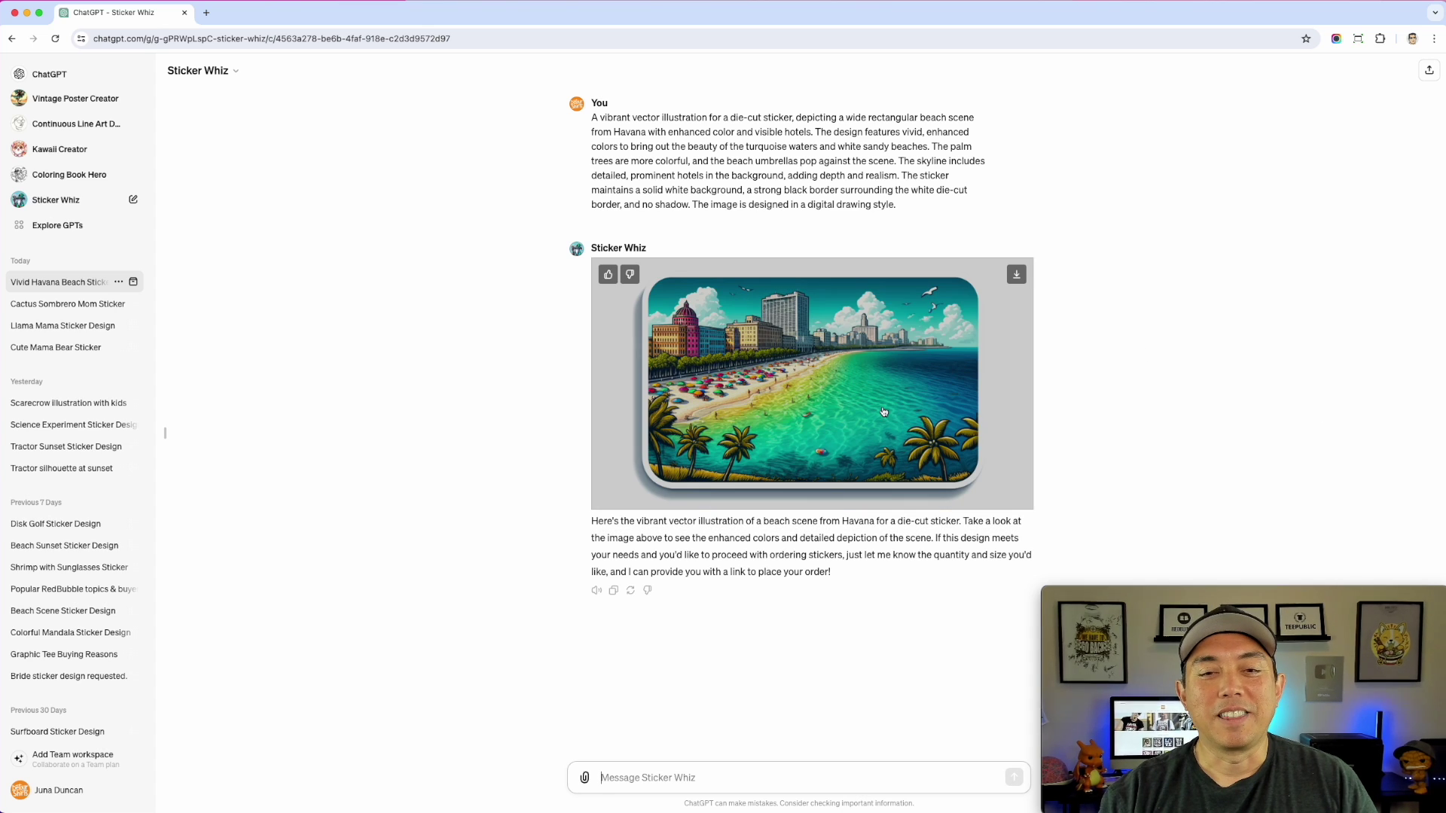
click(823, 387)
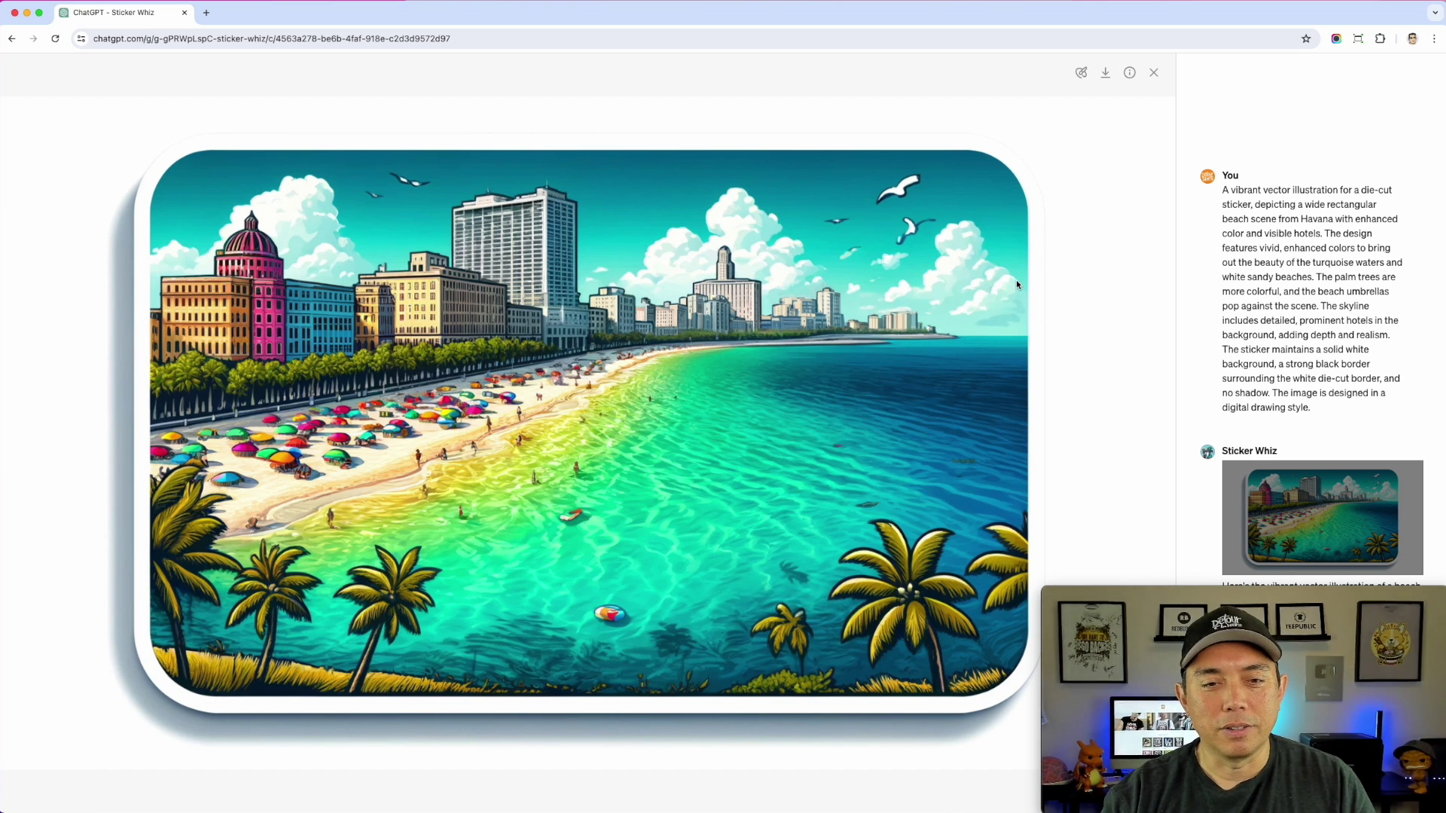
click(1106, 78)
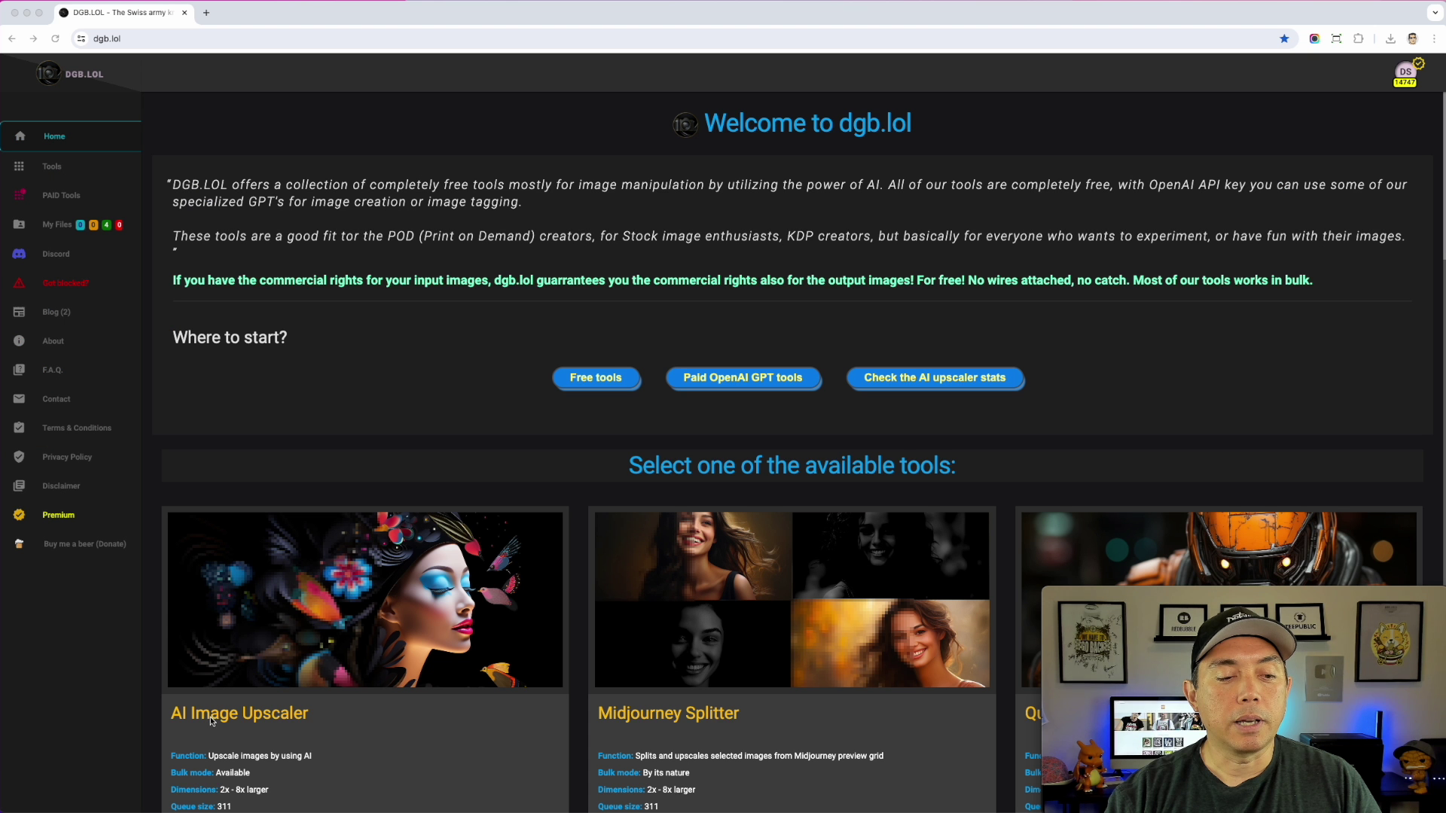
Upload the sticker image to the AI Image Upscaler on dgb.lol and submit it with the DGB LOL (Sharp) 6x model.
click(211, 721)
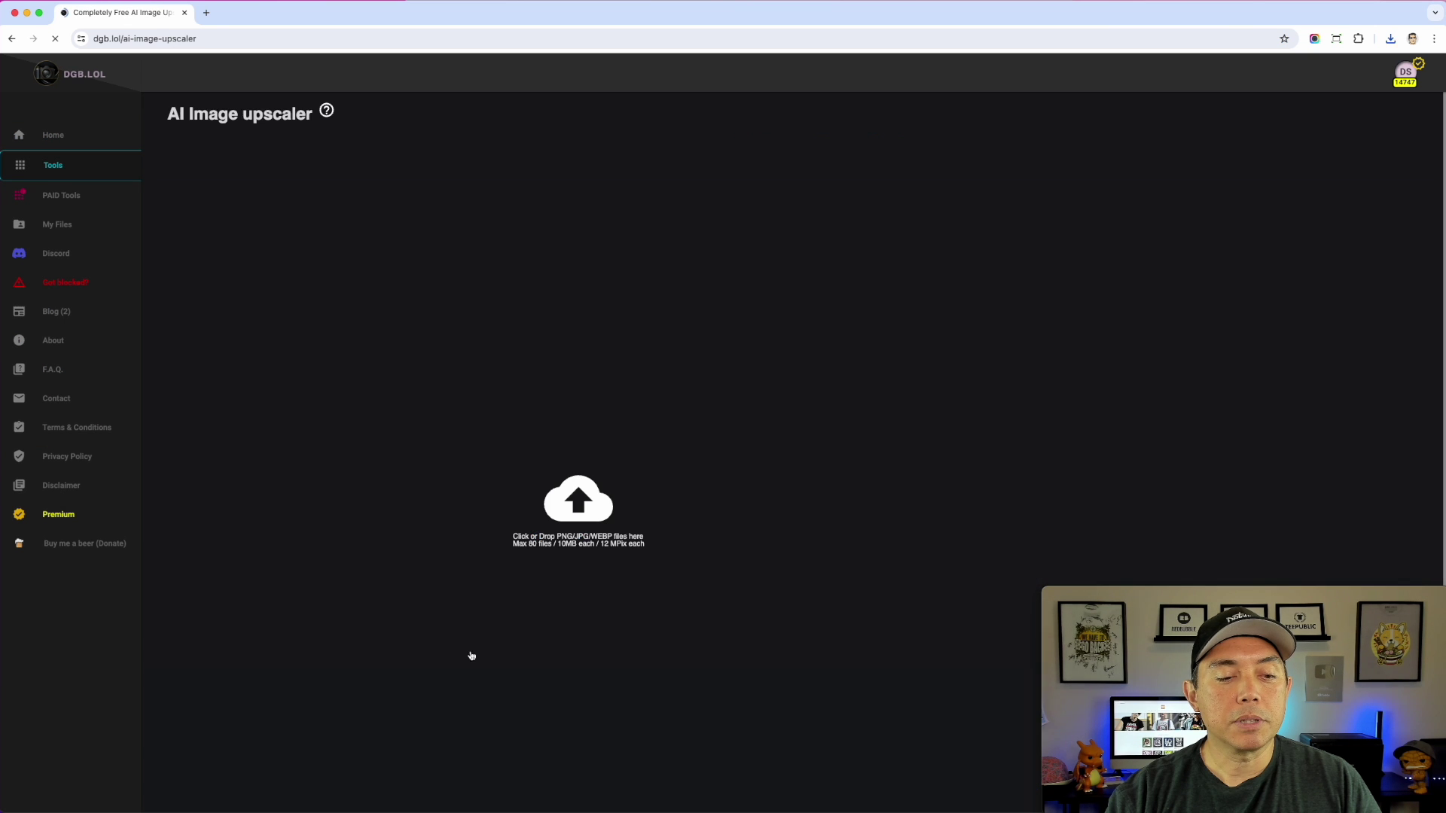
drag(1345, 198, 602, 482)
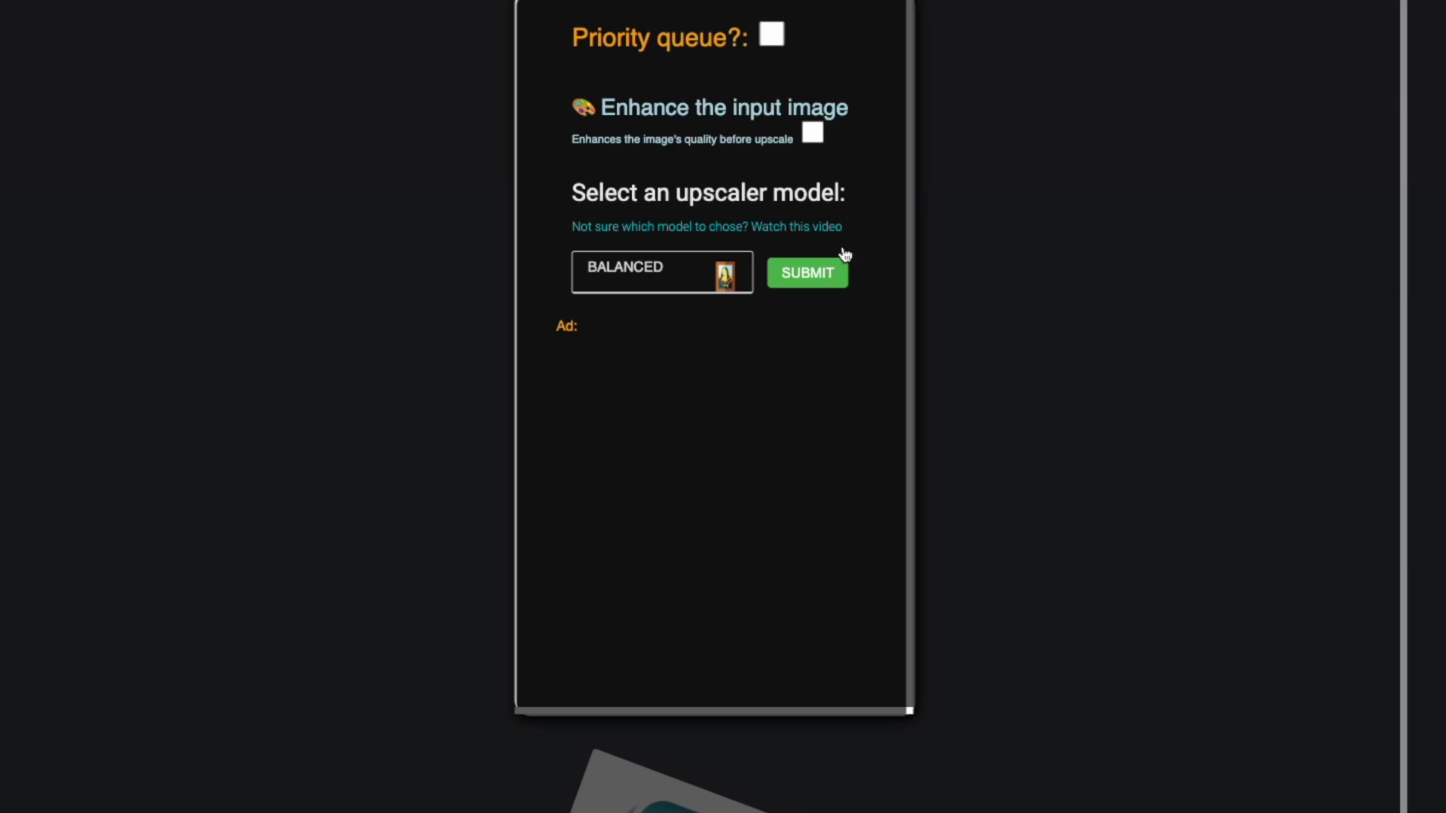
click(727, 276)
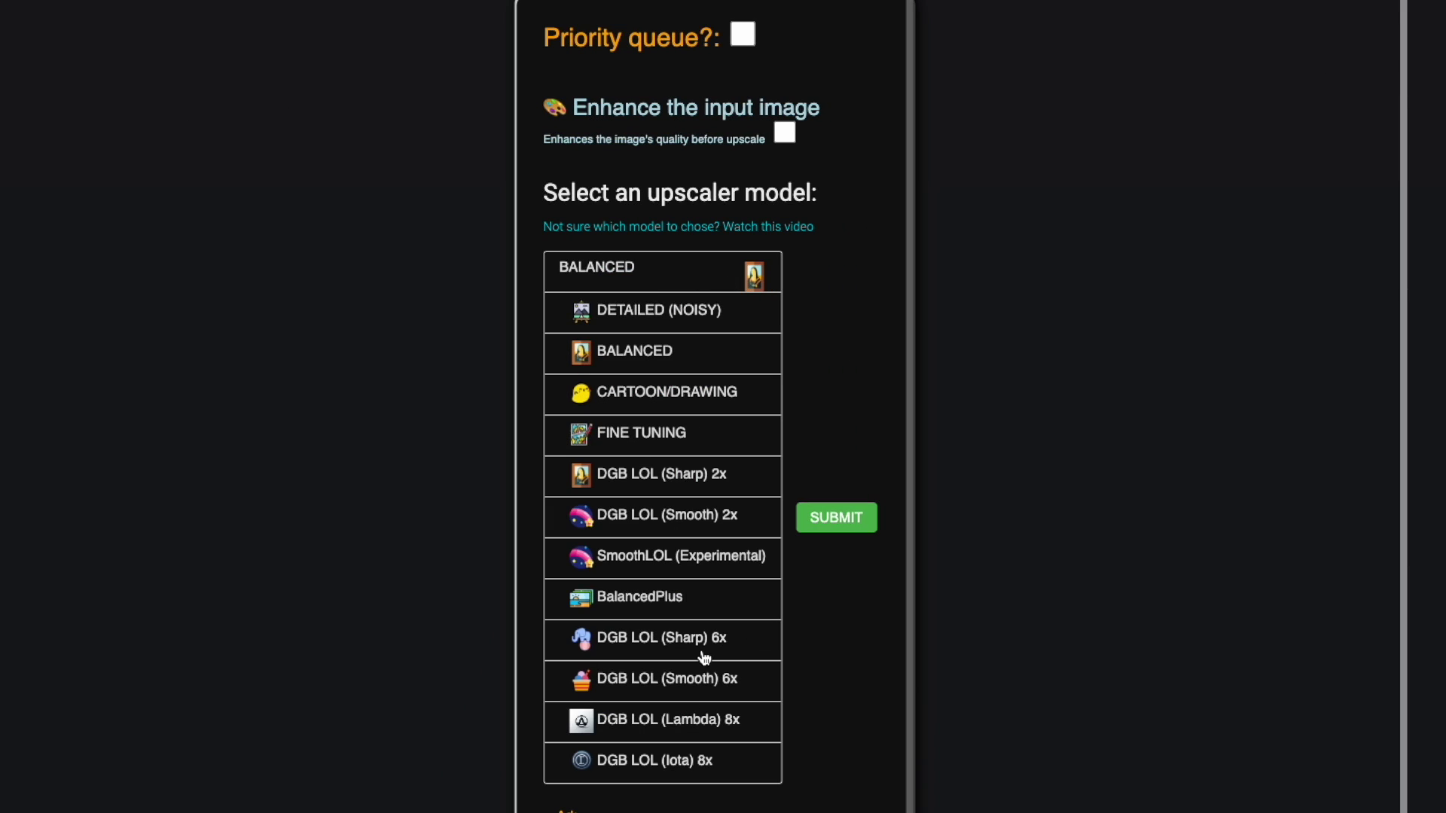
click(709, 650)
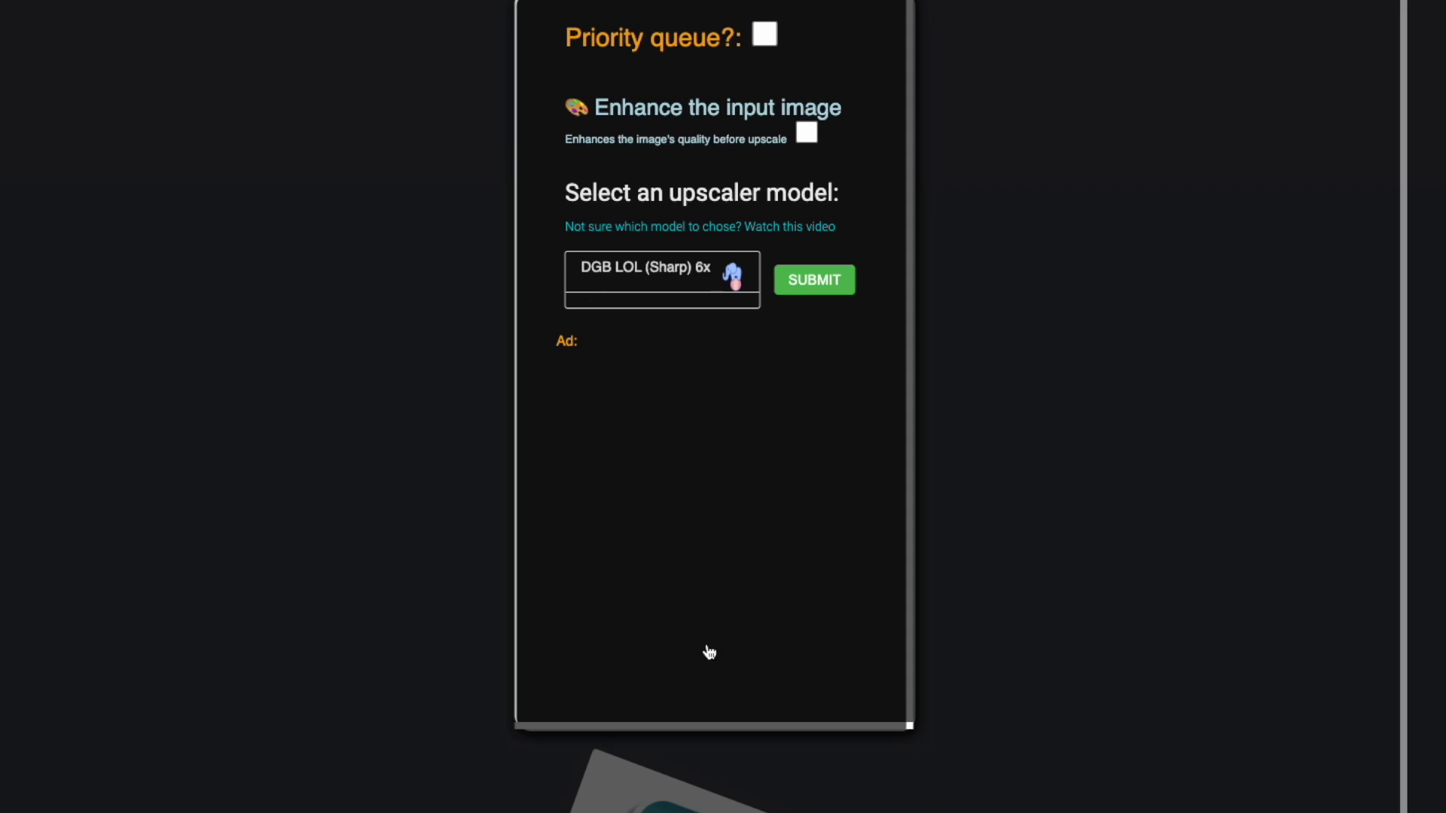
click(714, 279)
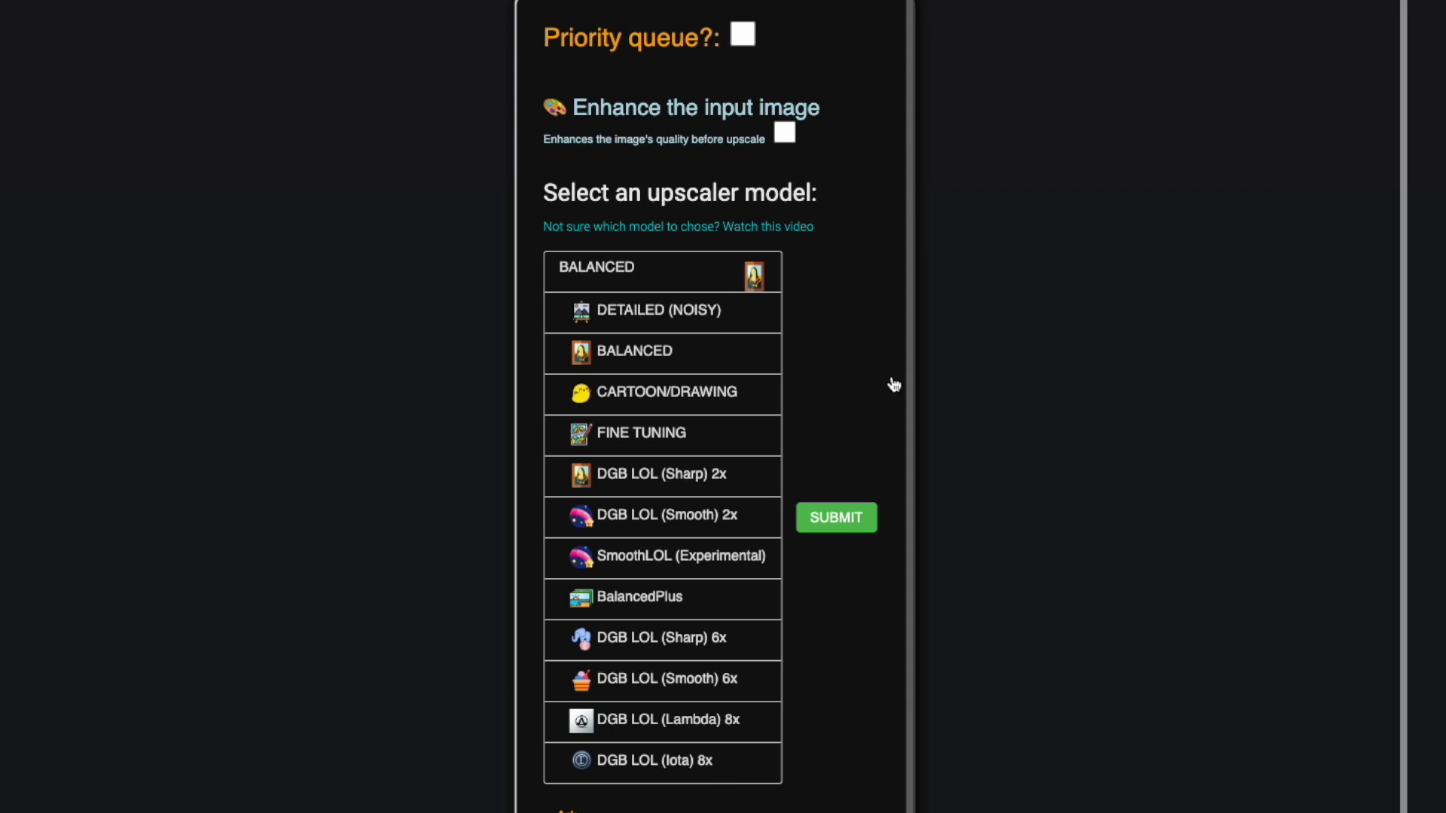
click(697, 640)
click(819, 272)
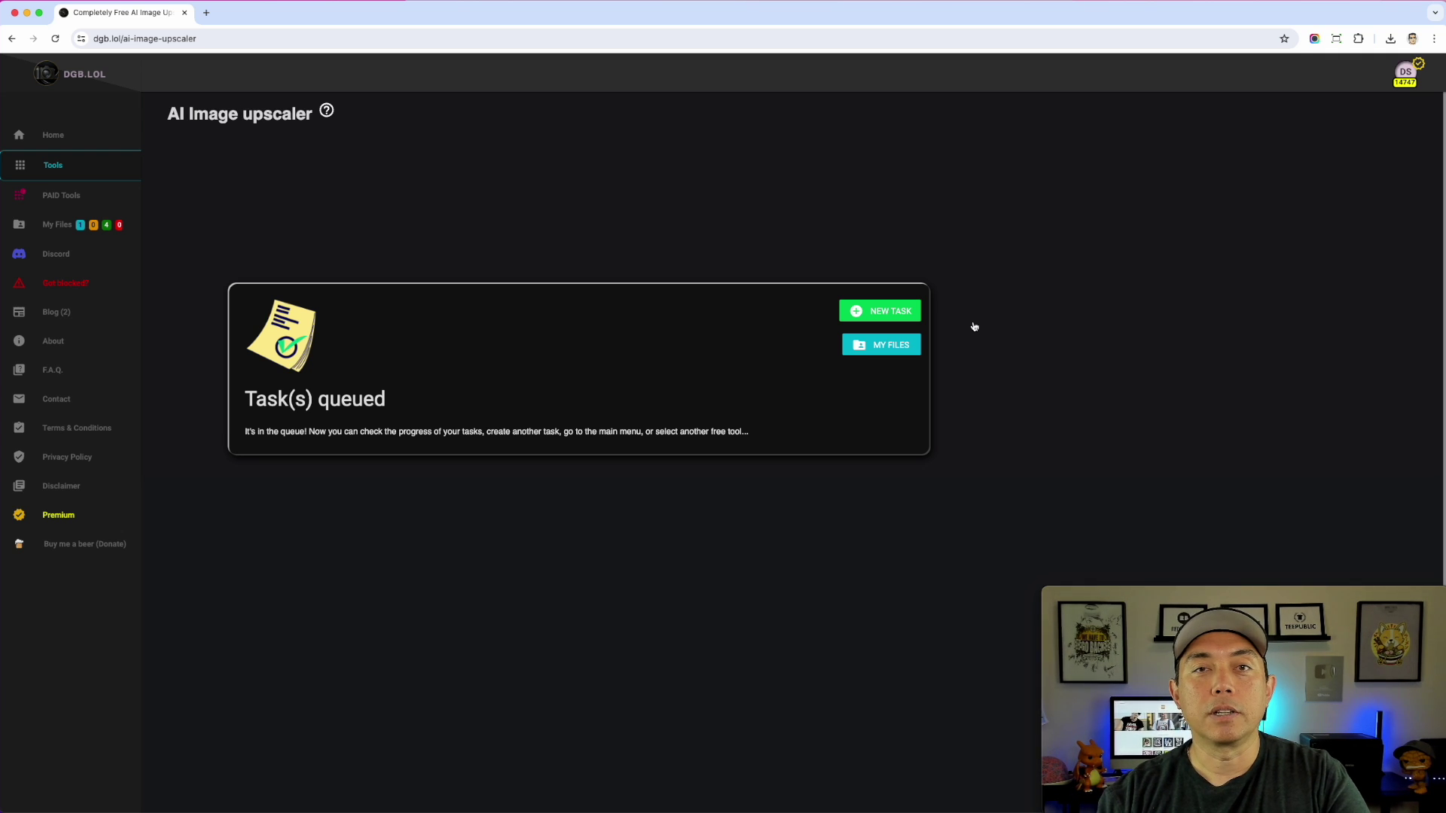
Open the list of upscaled files, and switch to the Cancun Mexico AI document in Affinity Designer to view its three artboards.
click(877, 347)
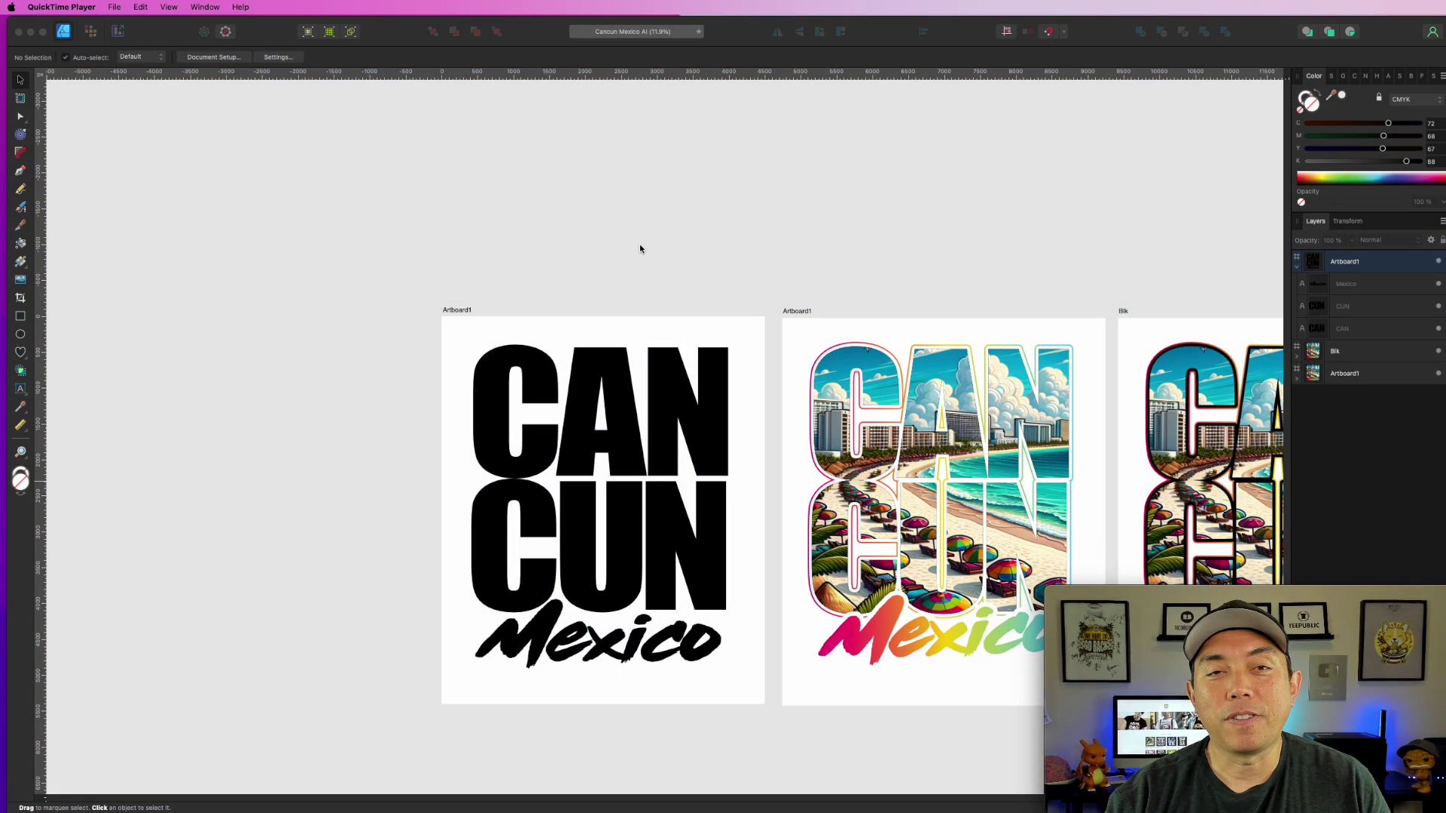
click(640, 248)
scroll(723, 222, down, 3)
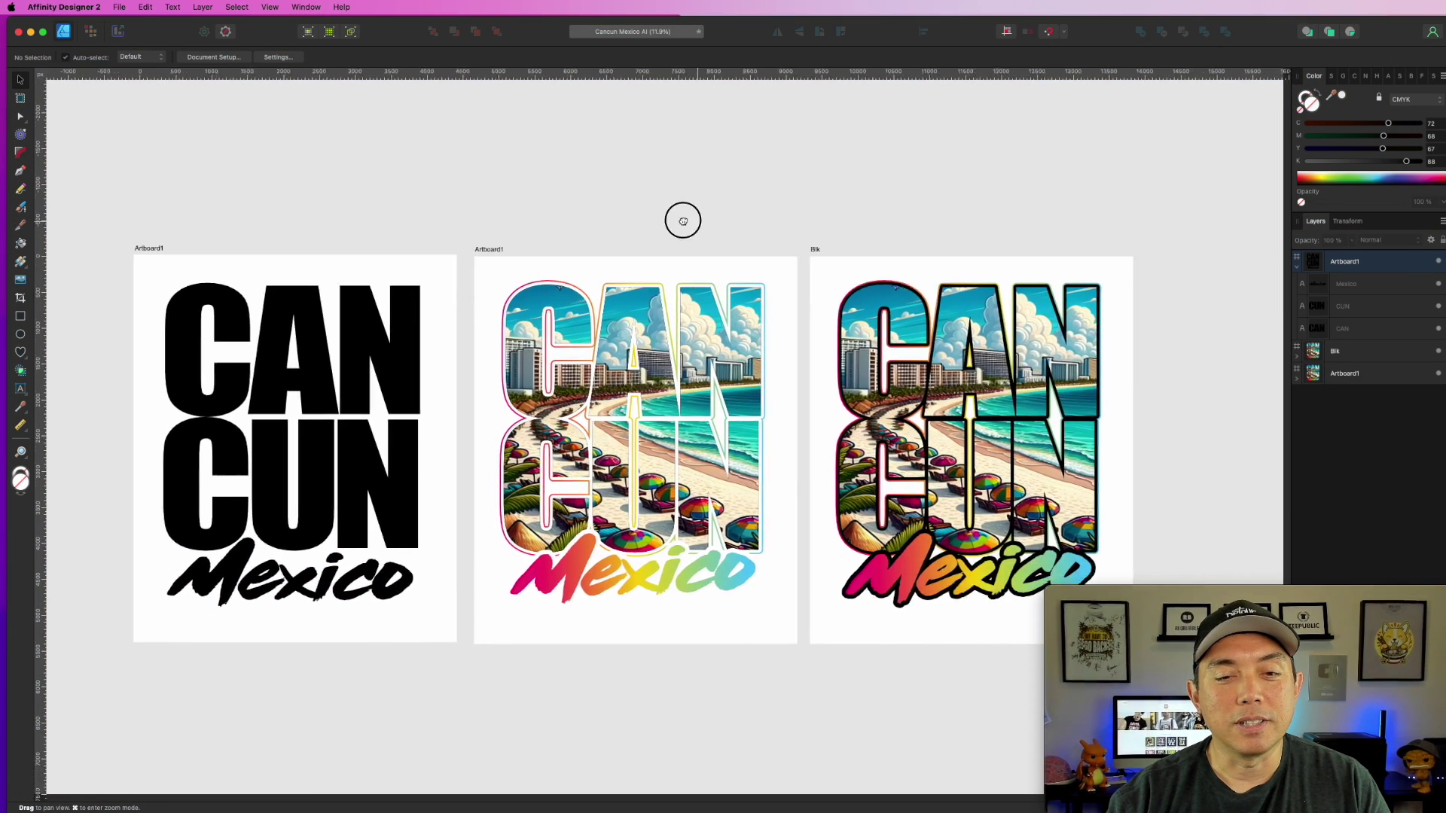
scroll(949, 271, up, 3)
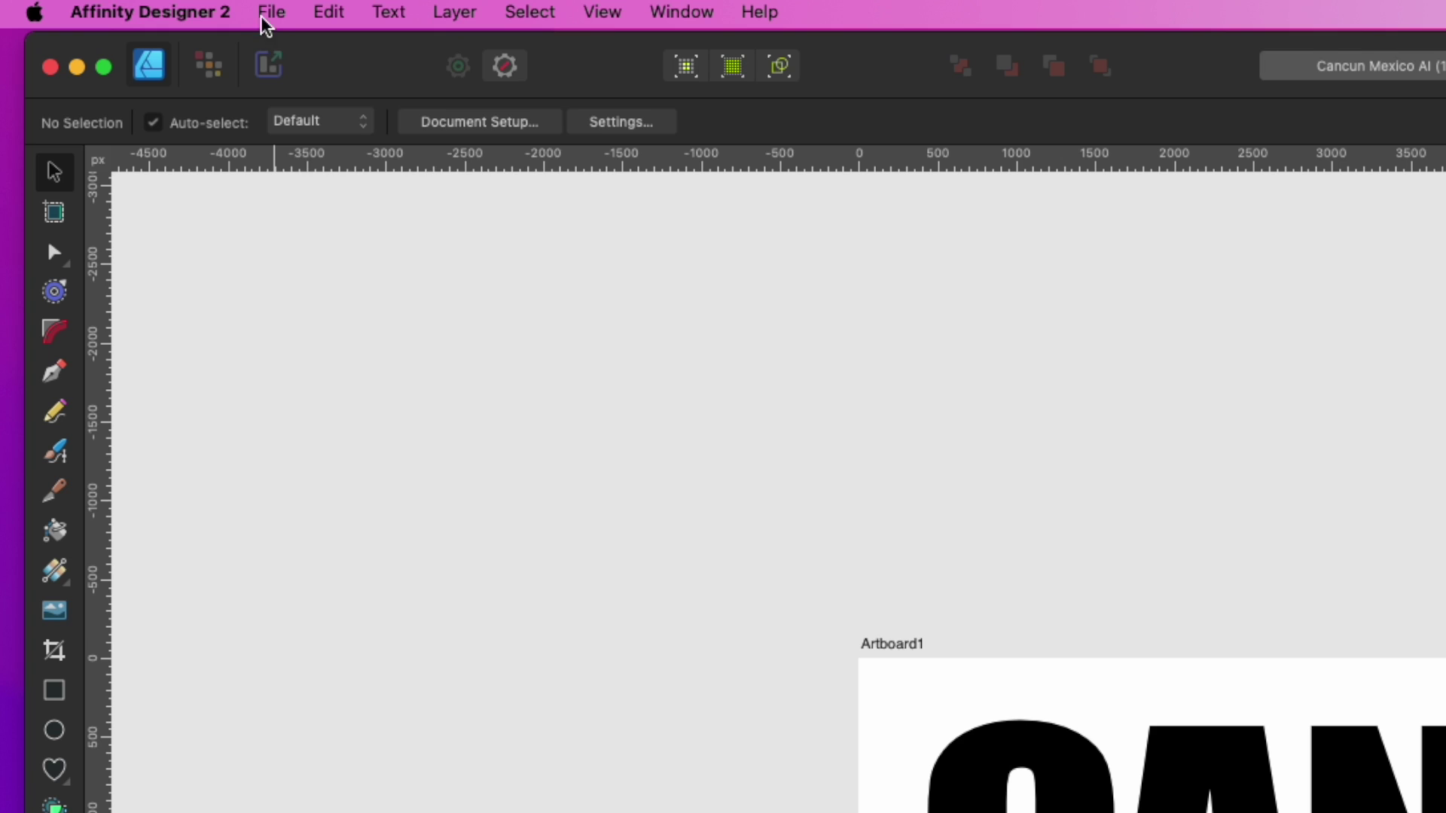
click(118, 8)
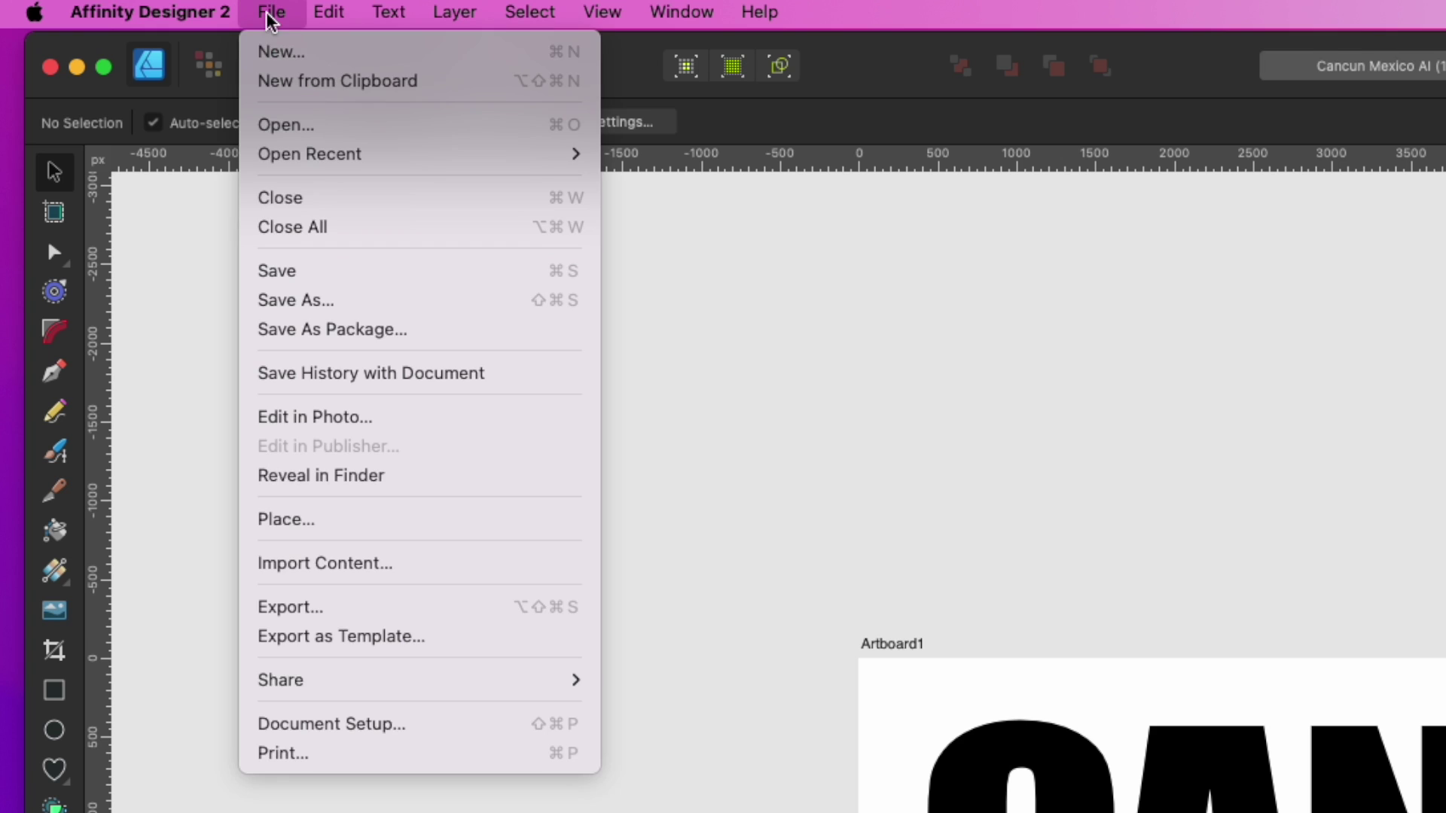
click(269, 52)
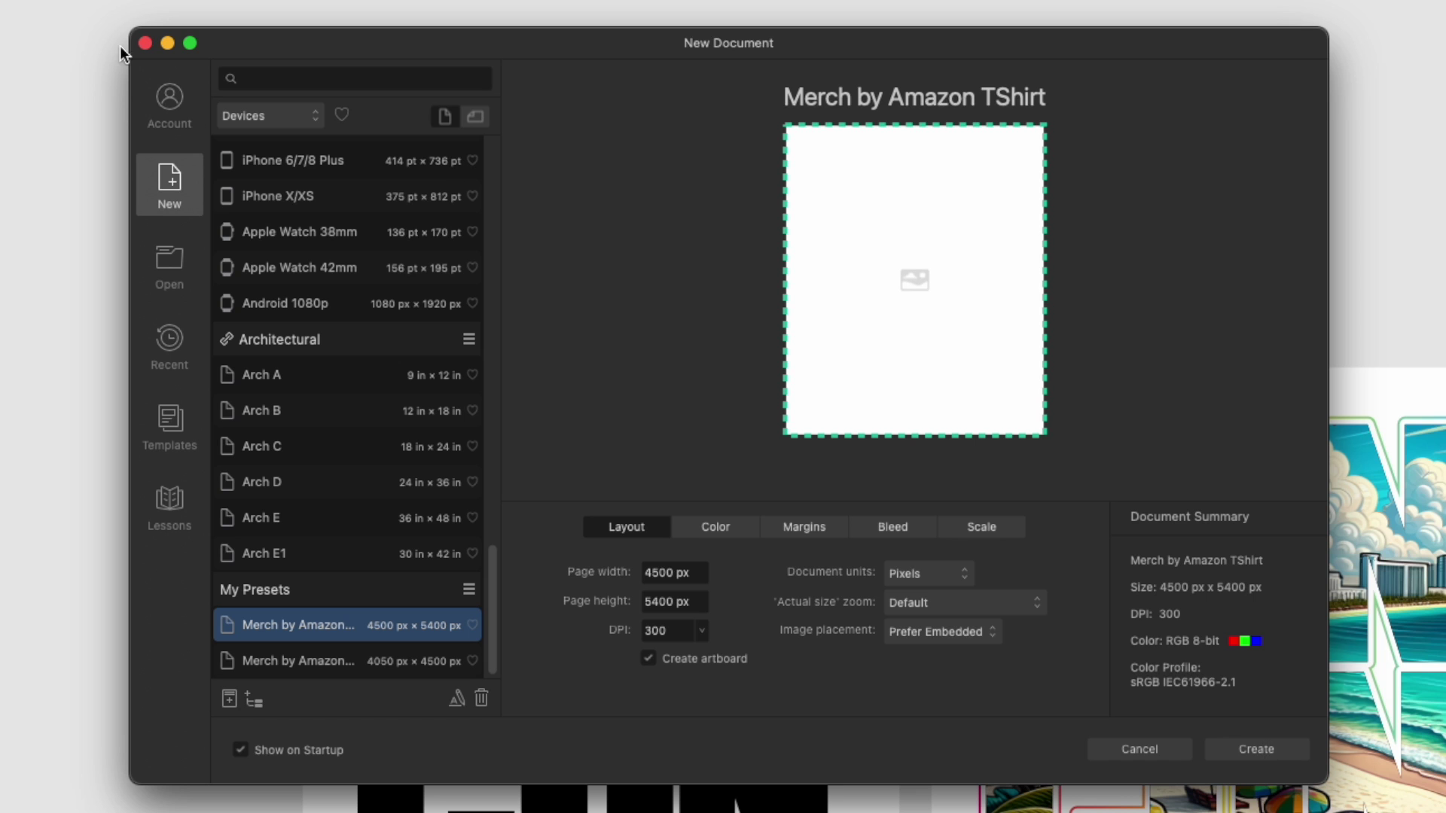
click(145, 43)
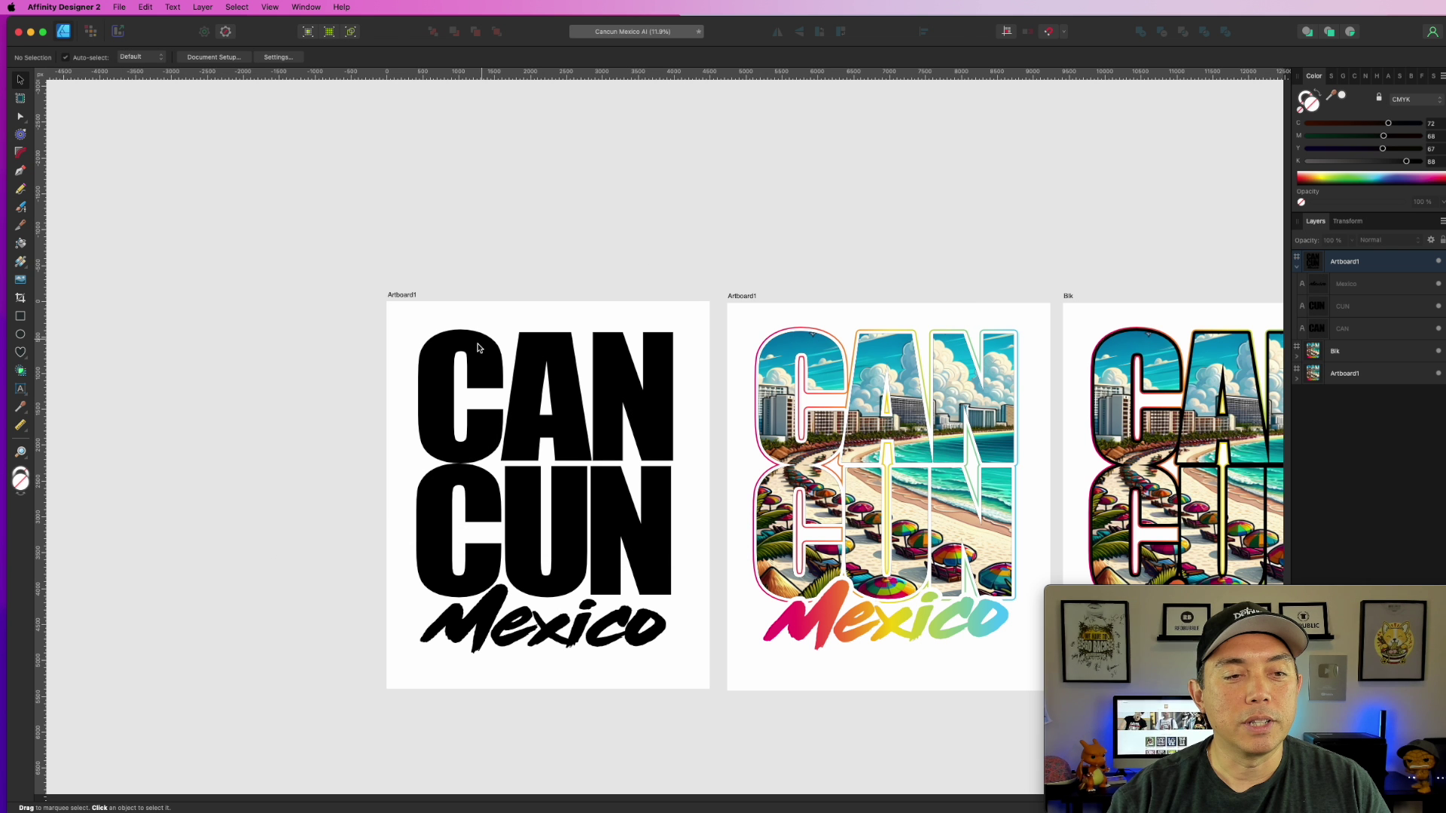
Duplicate the artboard with the black CAN CUN Mexico lettering and place the copy beside the original.
click(392, 293)
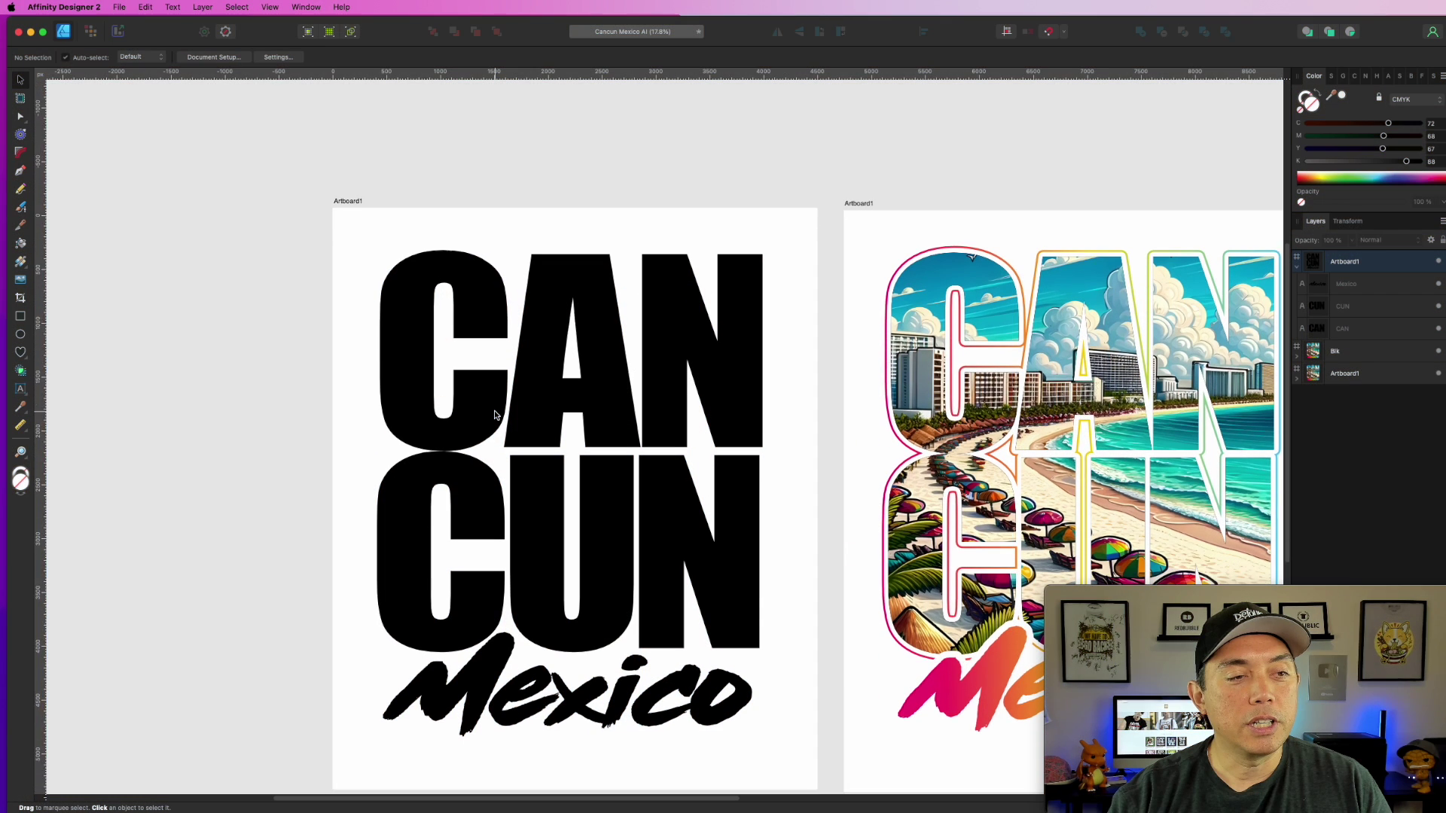
click(592, 243)
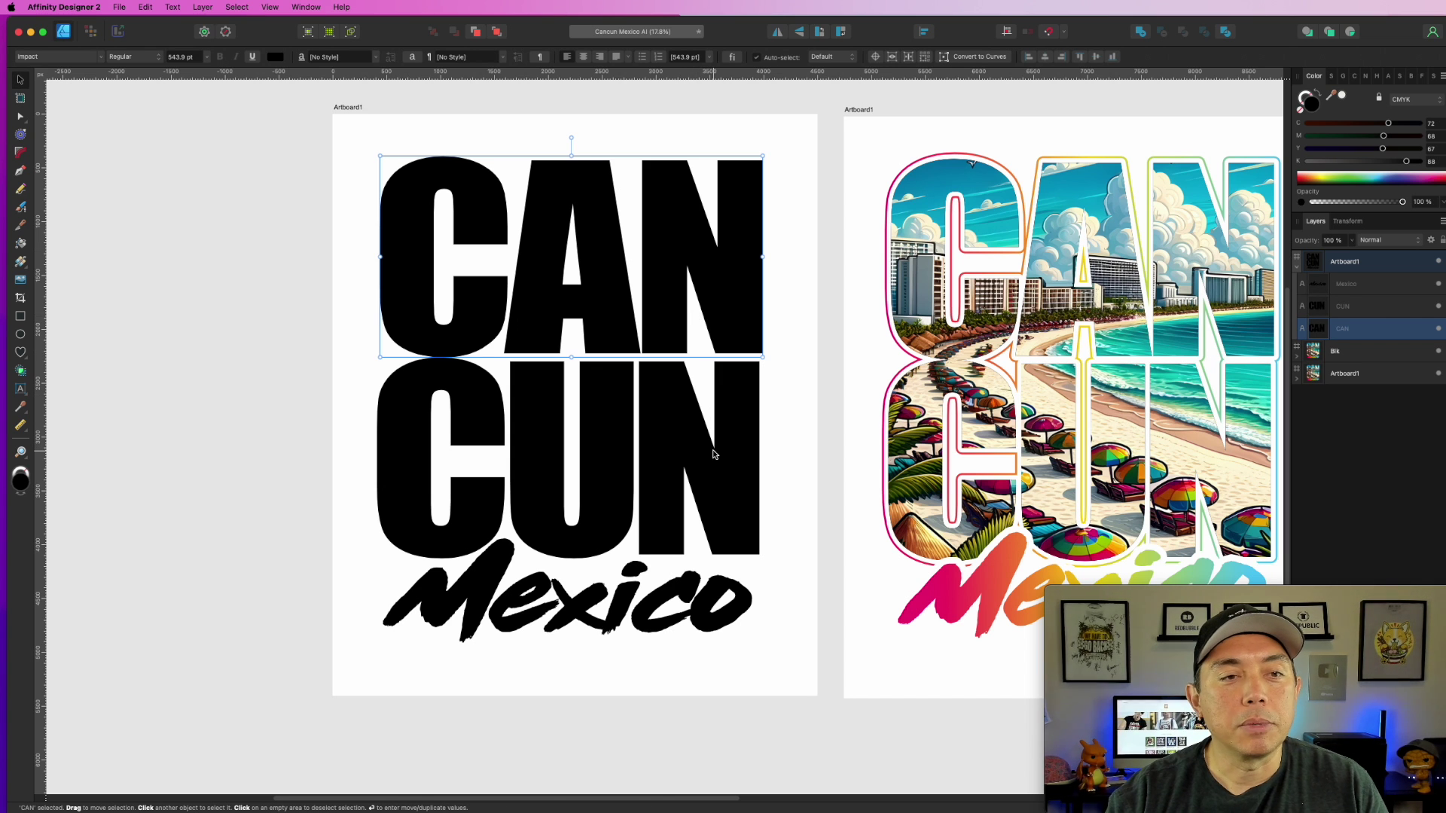
click(614, 403)
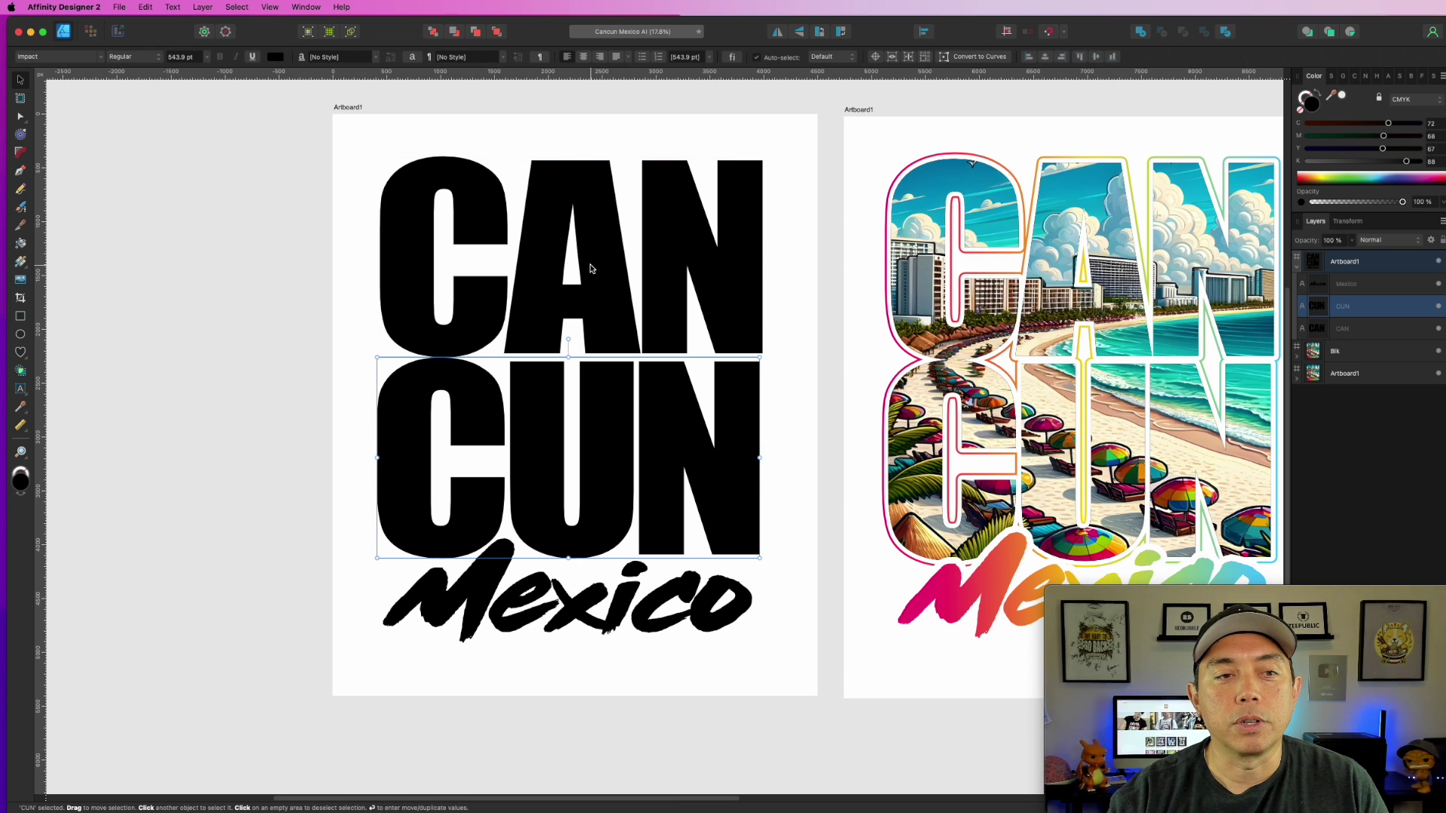
click(302, 158)
drag(328, 177, 845, 215)
click(867, 150)
drag(868, 145, 358, 151)
On the duplicated artboard, replace the text "CAN" with "HAV" and "CUN" with "ANA".
double_click(480, 260)
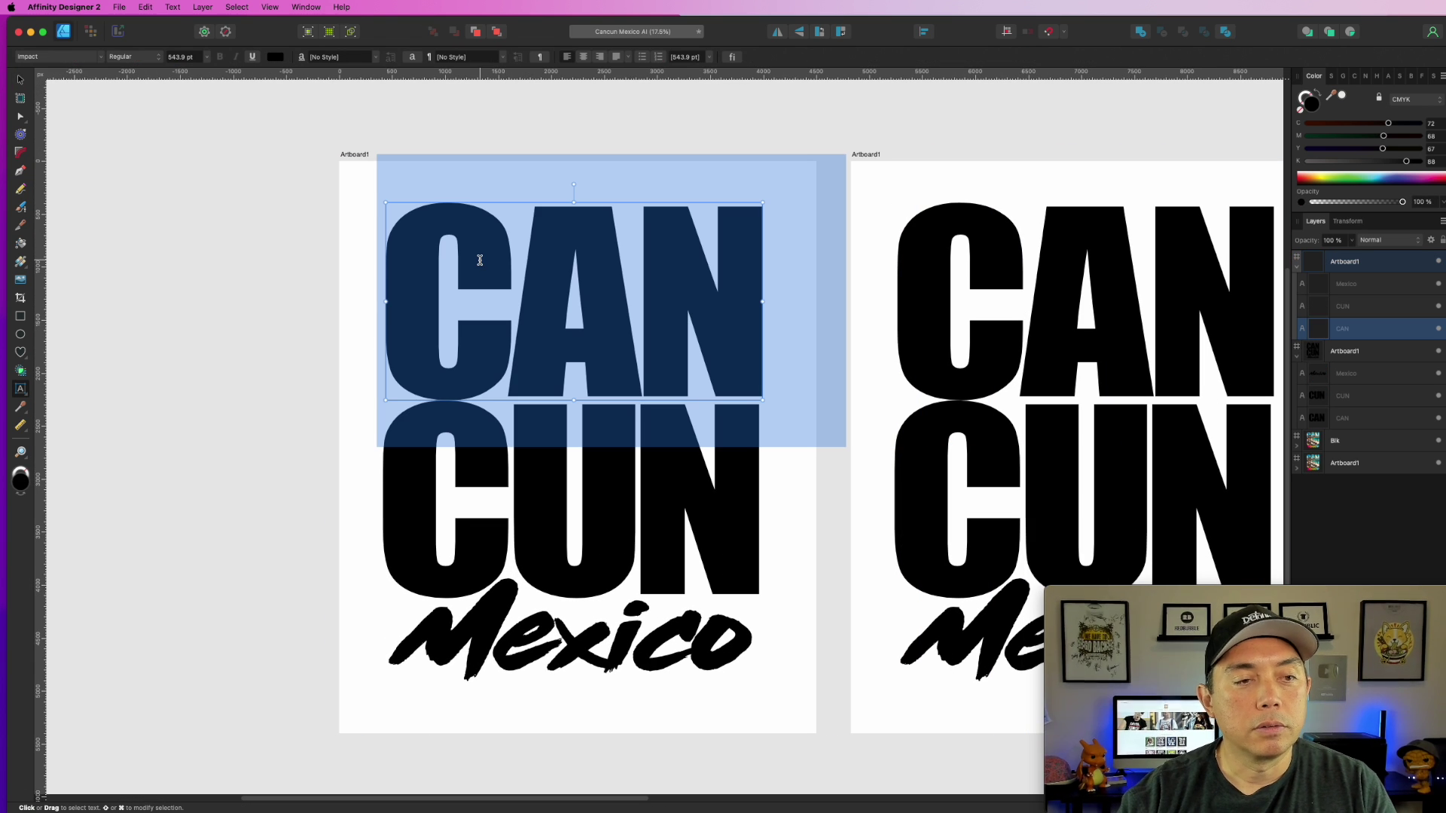
text(h)
key(BackSpace)
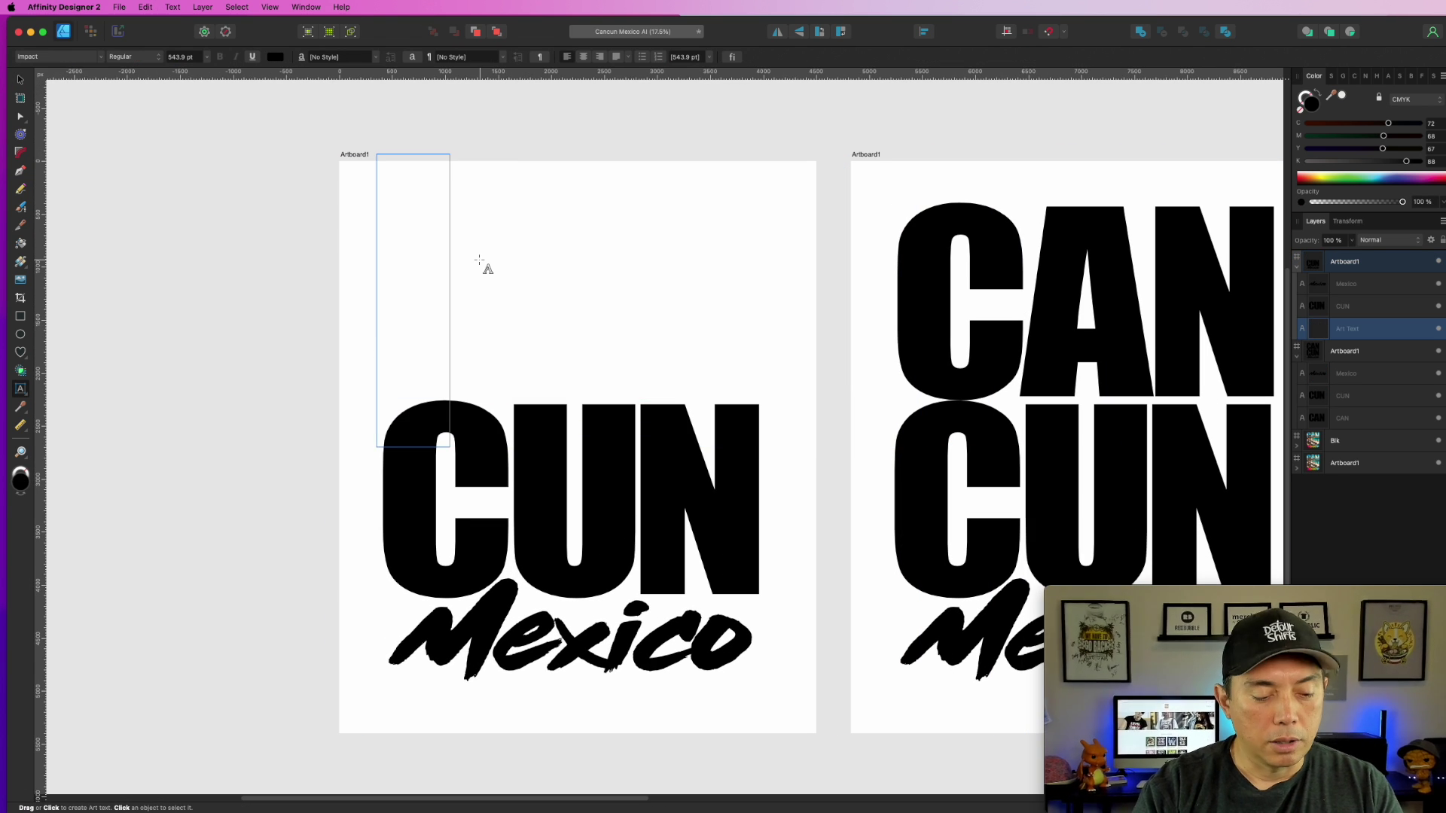
key(Caps_Lock)
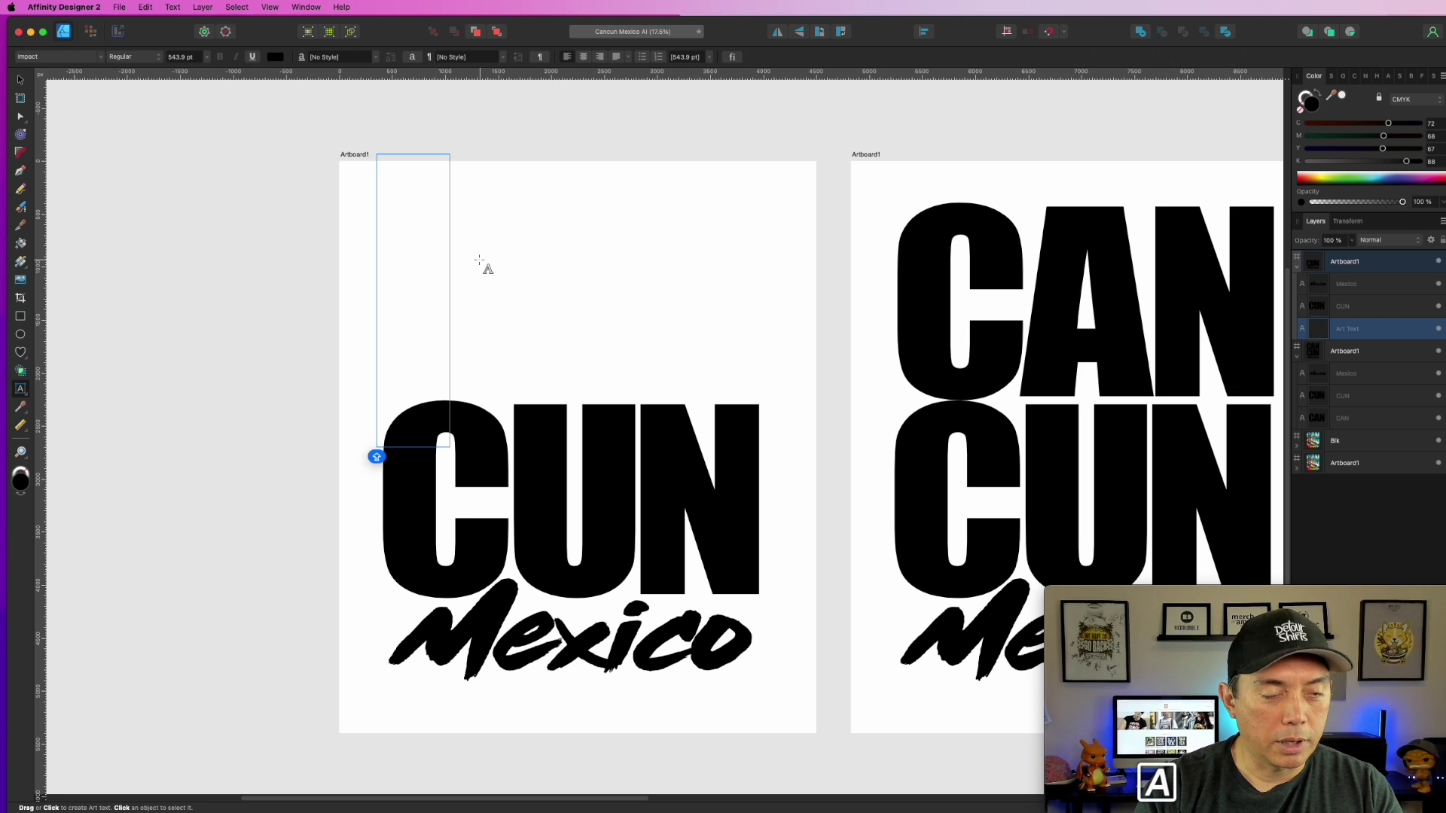
text(HAV)
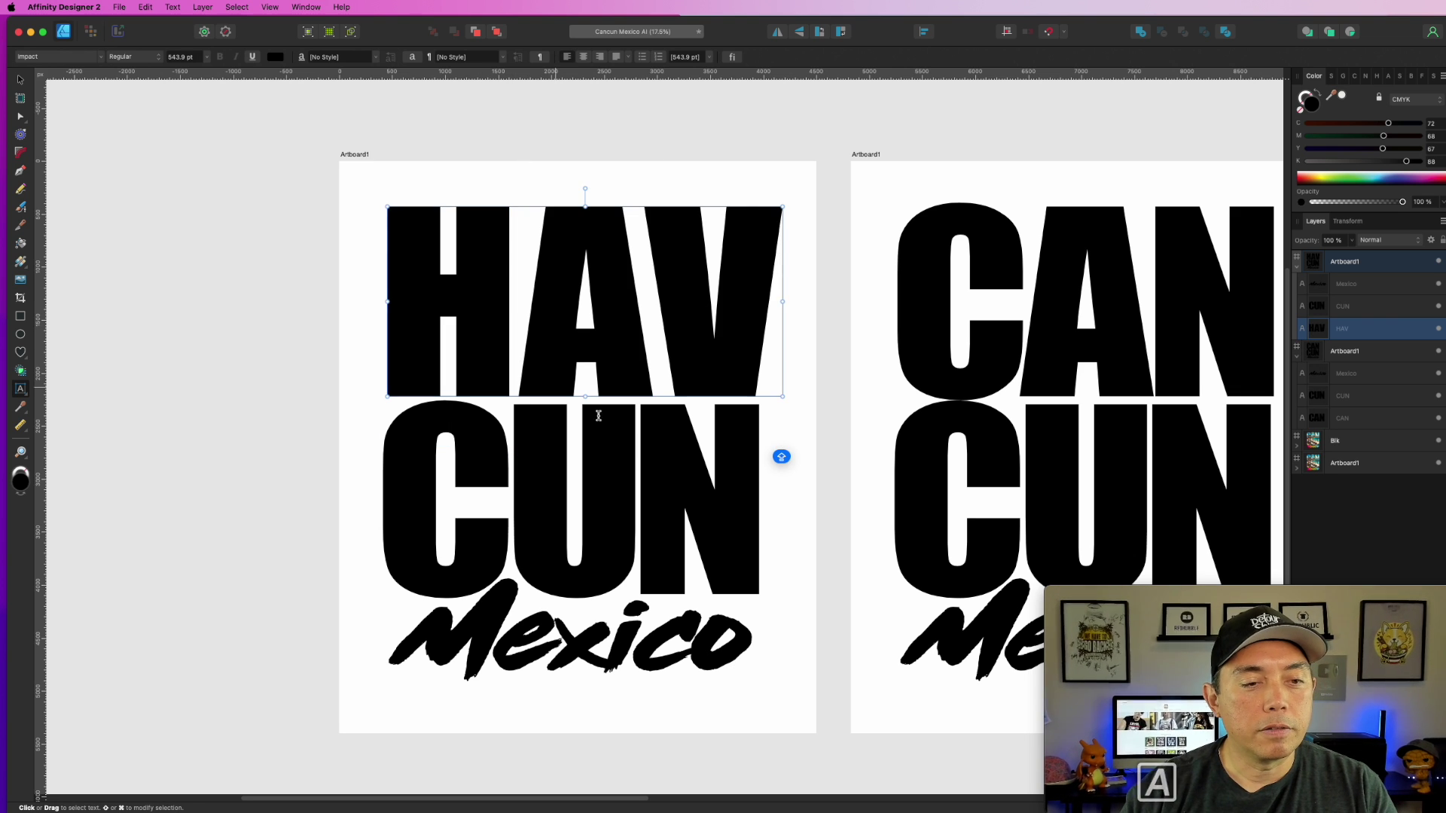
double_click(736, 477)
text(ANA)
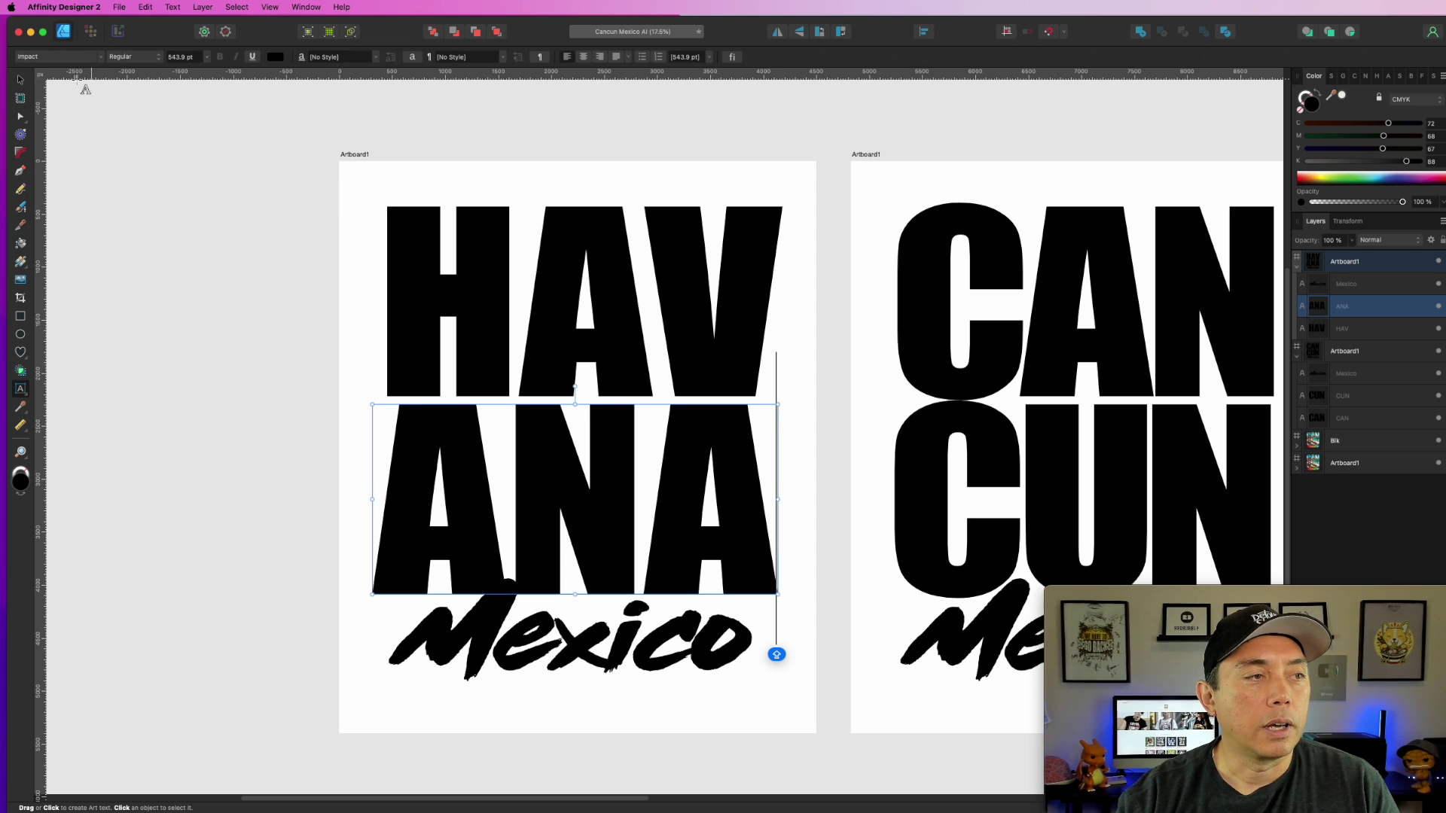
Move the ANA line slightly up so it sits closer beneath HAV.
key(Escape)
click(475, 486)
drag(475, 486, 475, 477)
Tighten the kerning of HAV between the A and V and between the H and A.
click(649, 324)
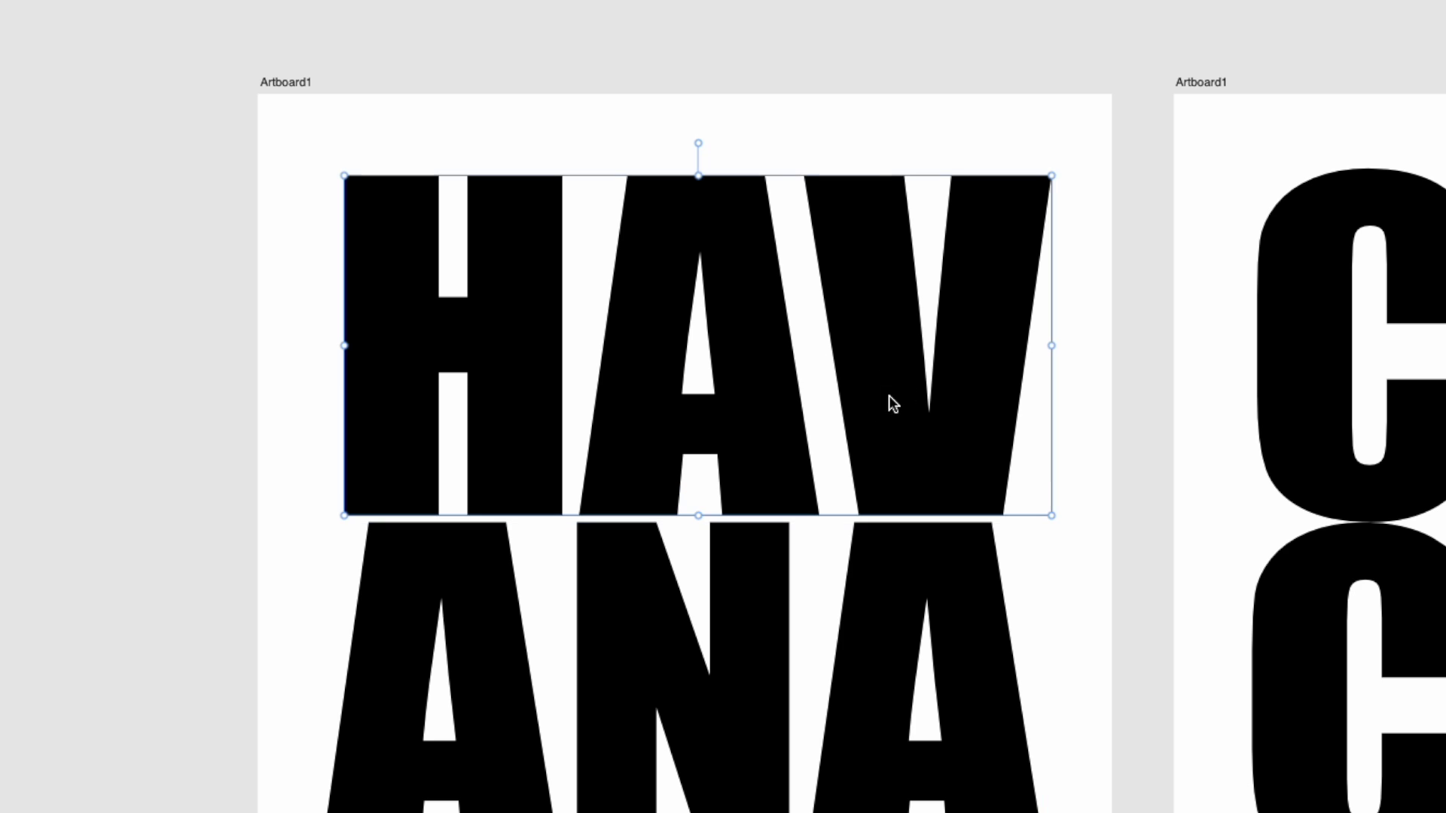
double_click(814, 305)
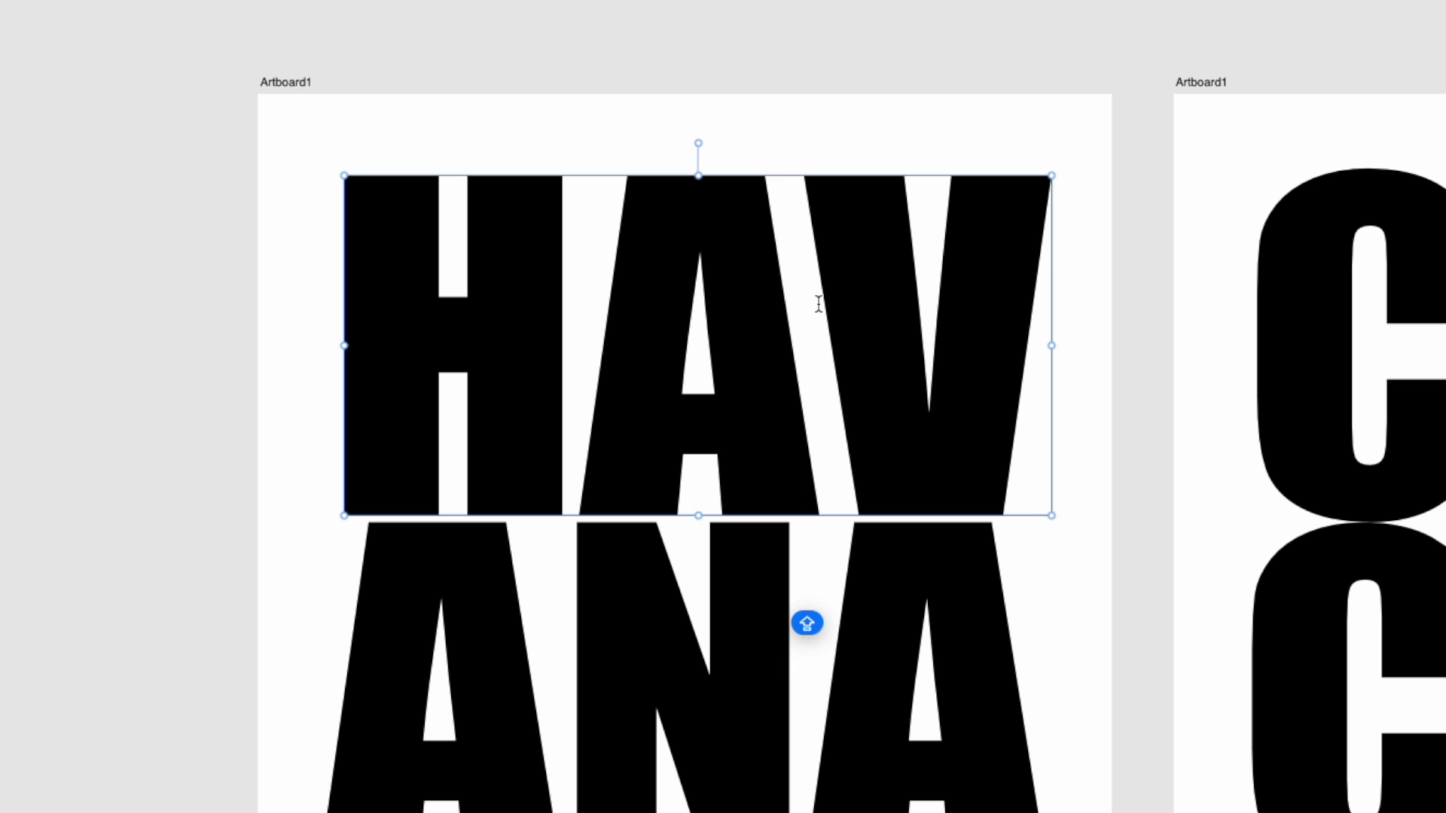
key(alt+shift+Left)
key(alt+shift+Left)
key(alt+shift+Left)
key(alt+shift+Left)
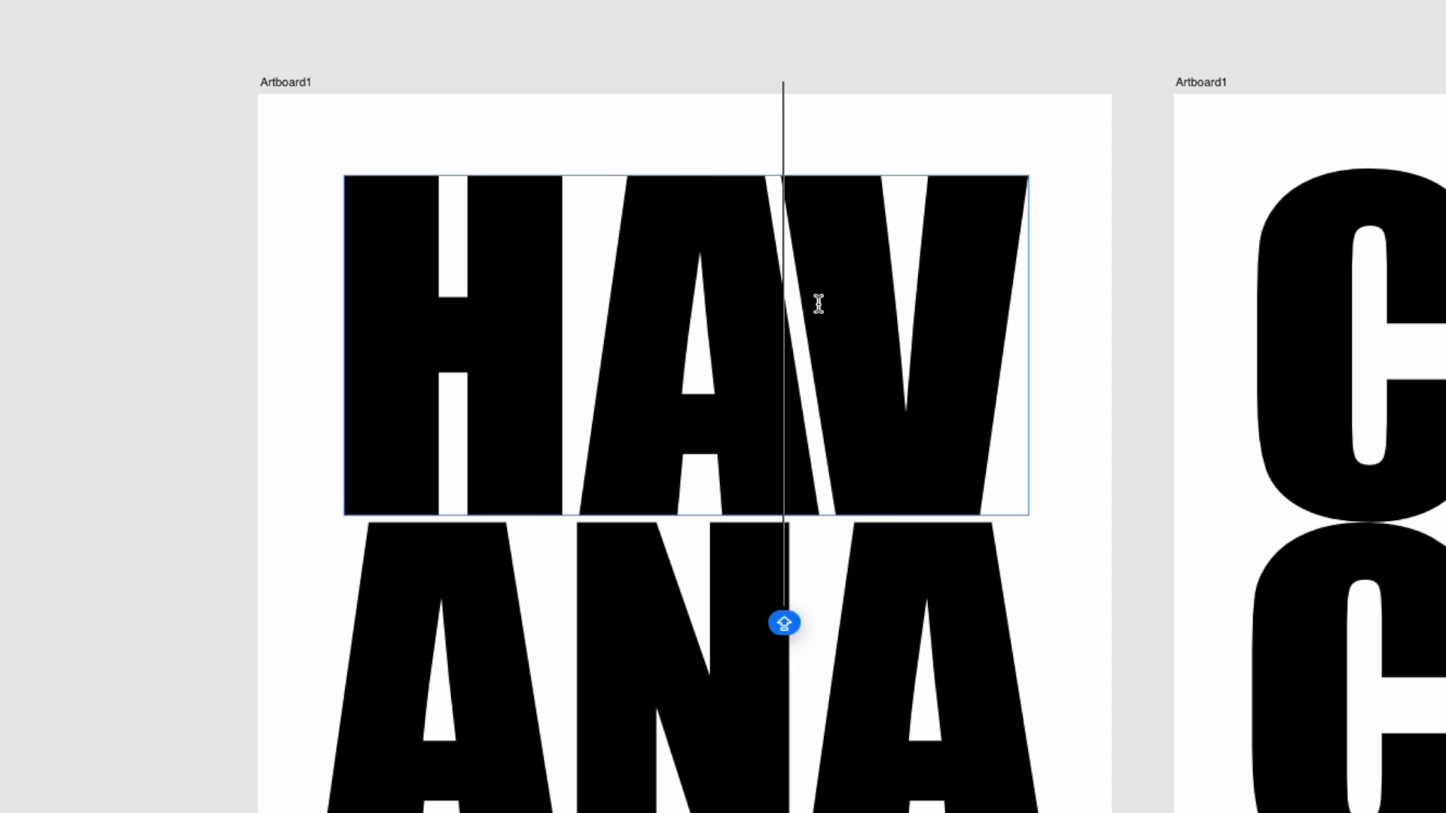
key(Left)
key(alt+shift+Left)
key(alt+shift+Left)
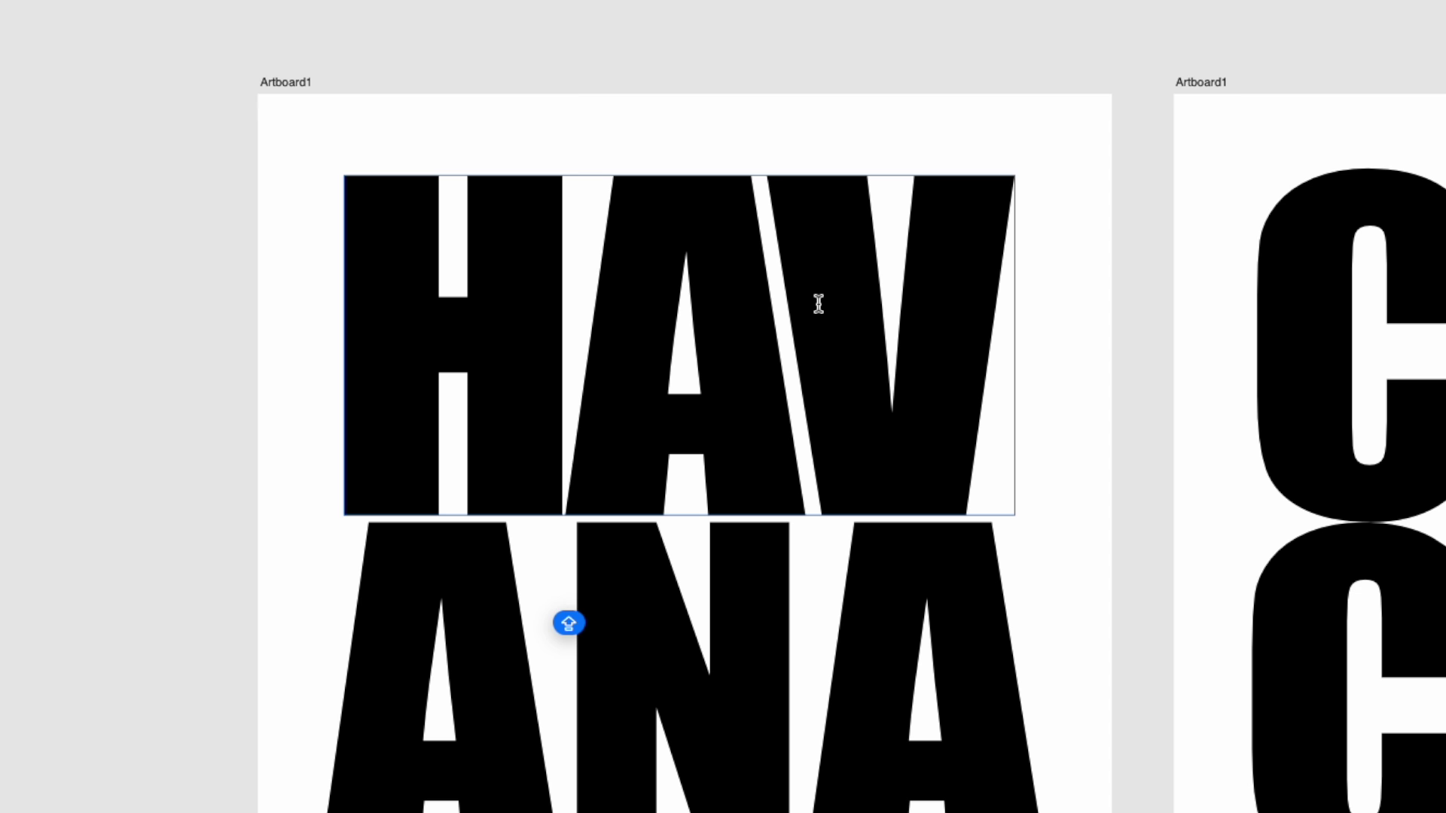
Tighten the kerning between the letters of ANA on both sides of the N.
scroll(715, 452, down, 3)
click(561, 450)
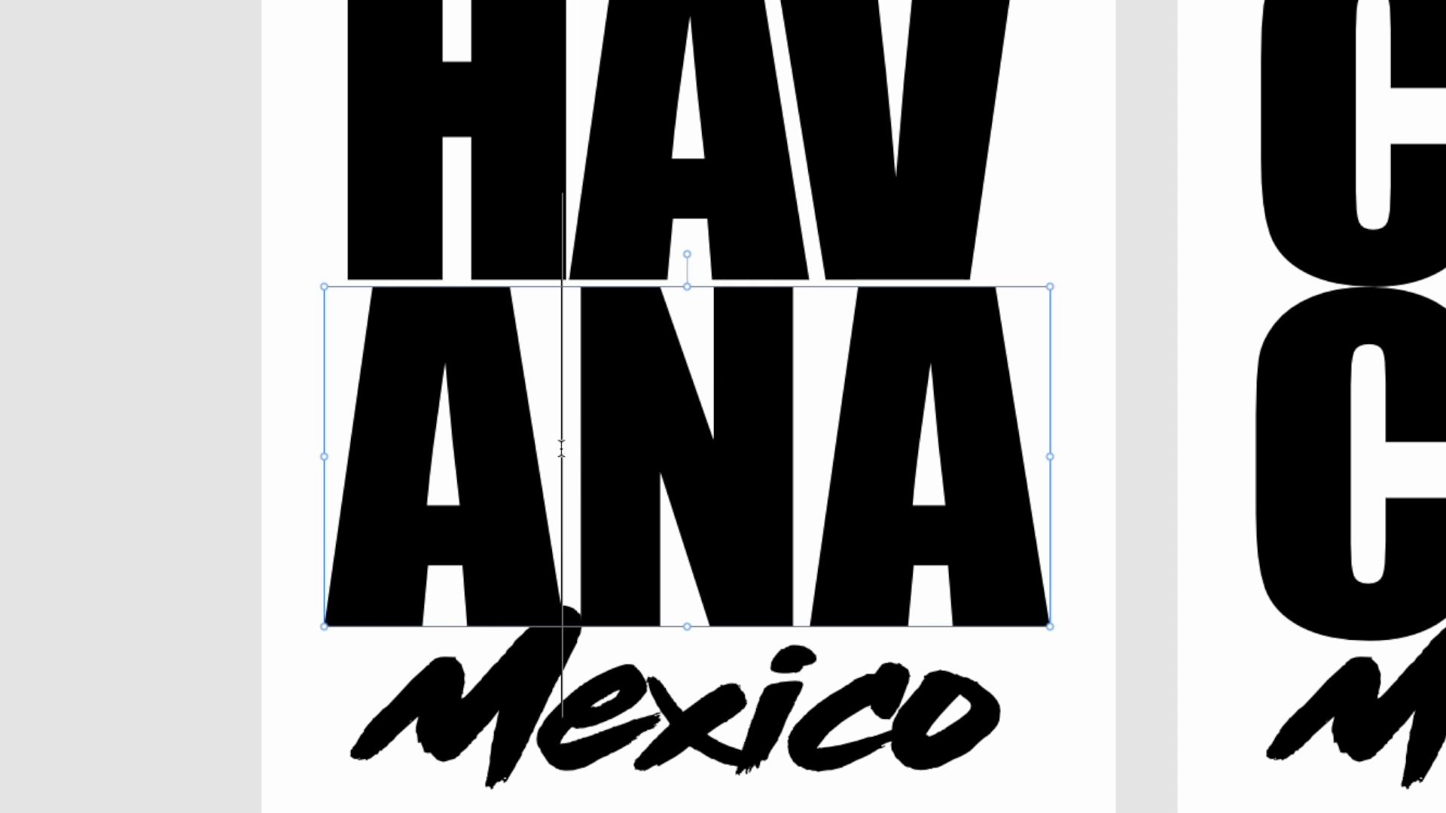
key(alt+shift+Left)
key(alt+shift+Left)
key(alt+shift+Left)
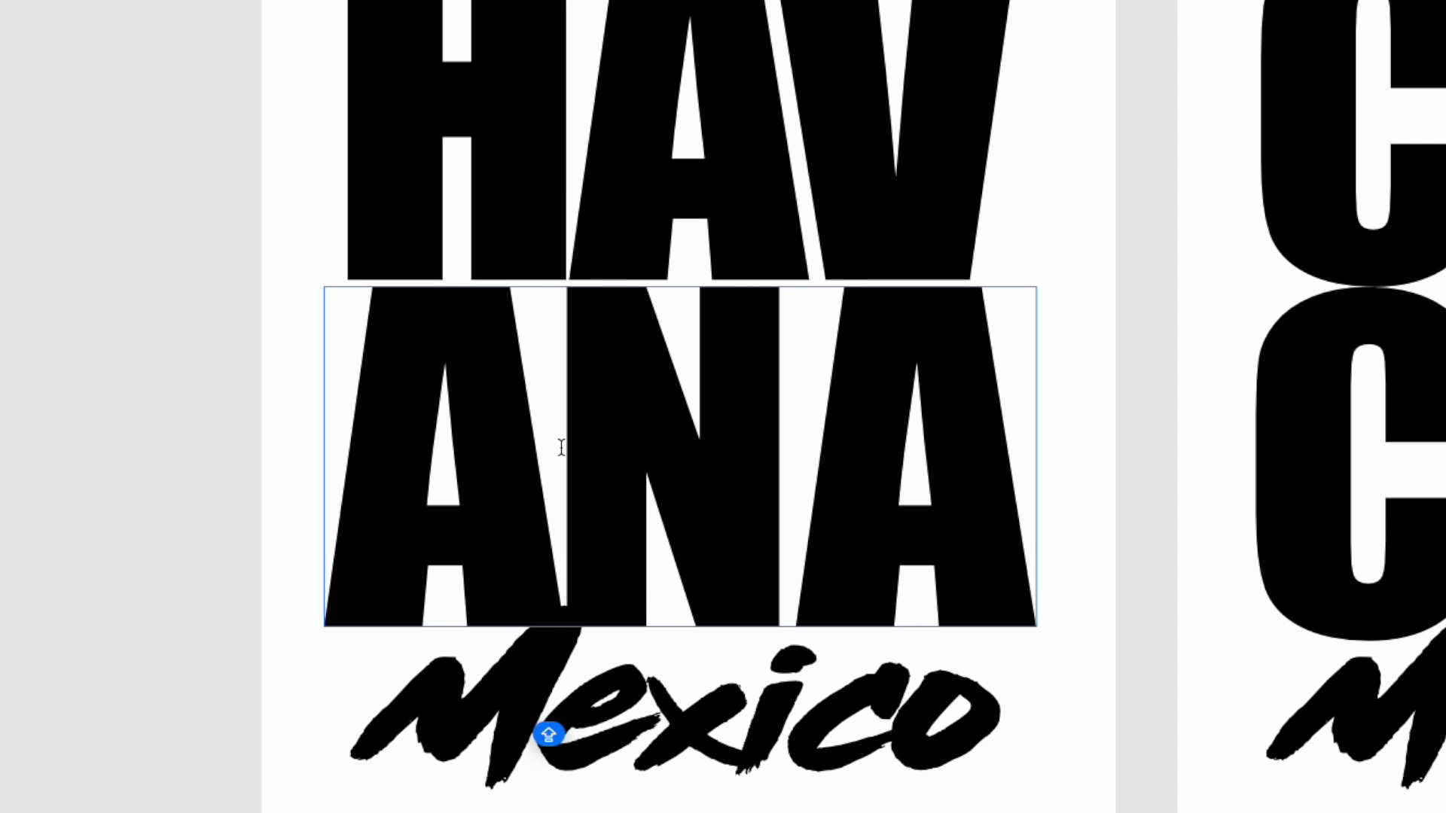
key(alt+shift+Left)
key(alt+shift+Left)
key(alt+shift+Left)
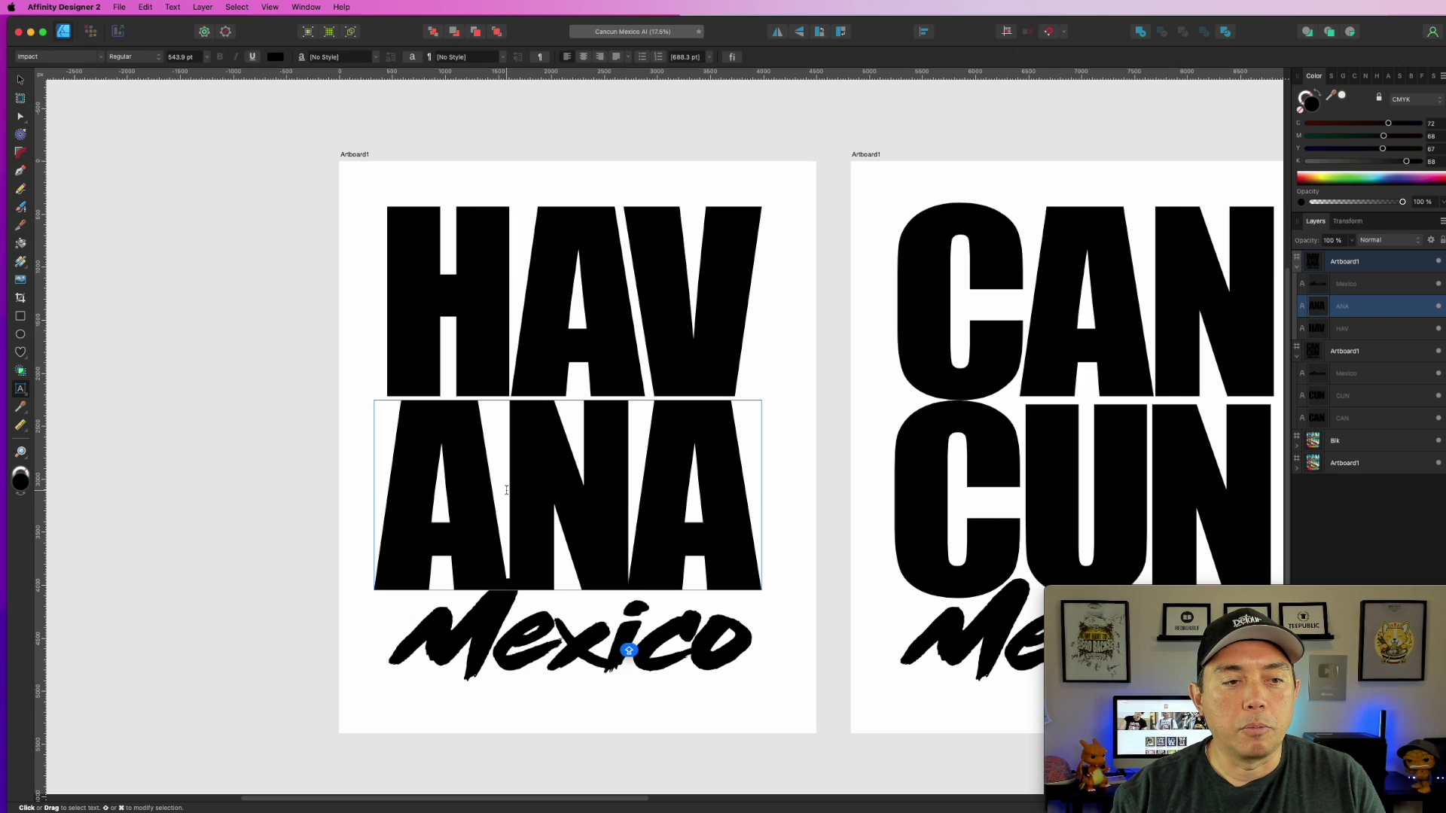
key(Escape)
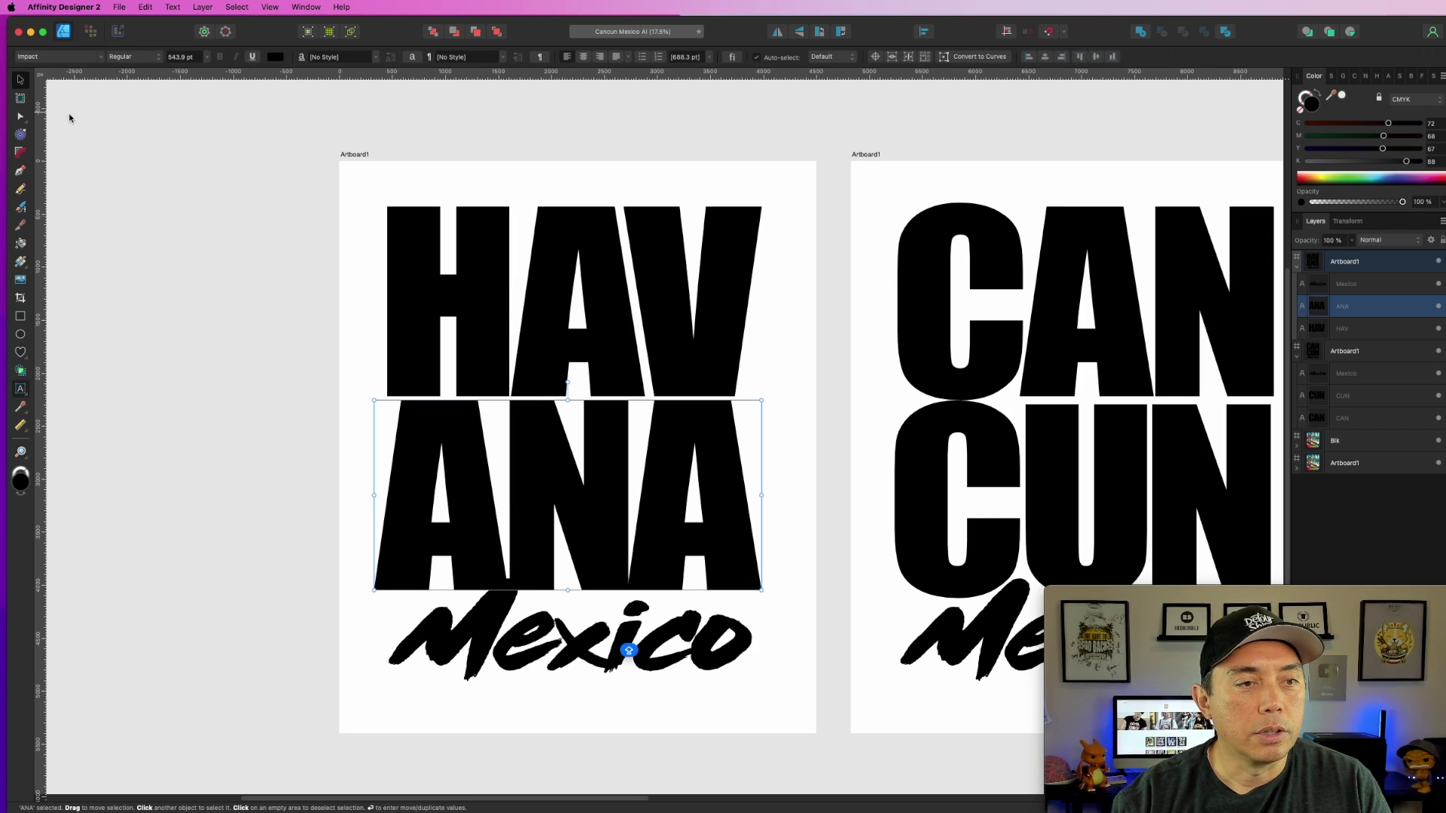
Shift the HAV and ANA lines slightly to the right on their artboard, keeping their right edges aligned.
click(570, 277)
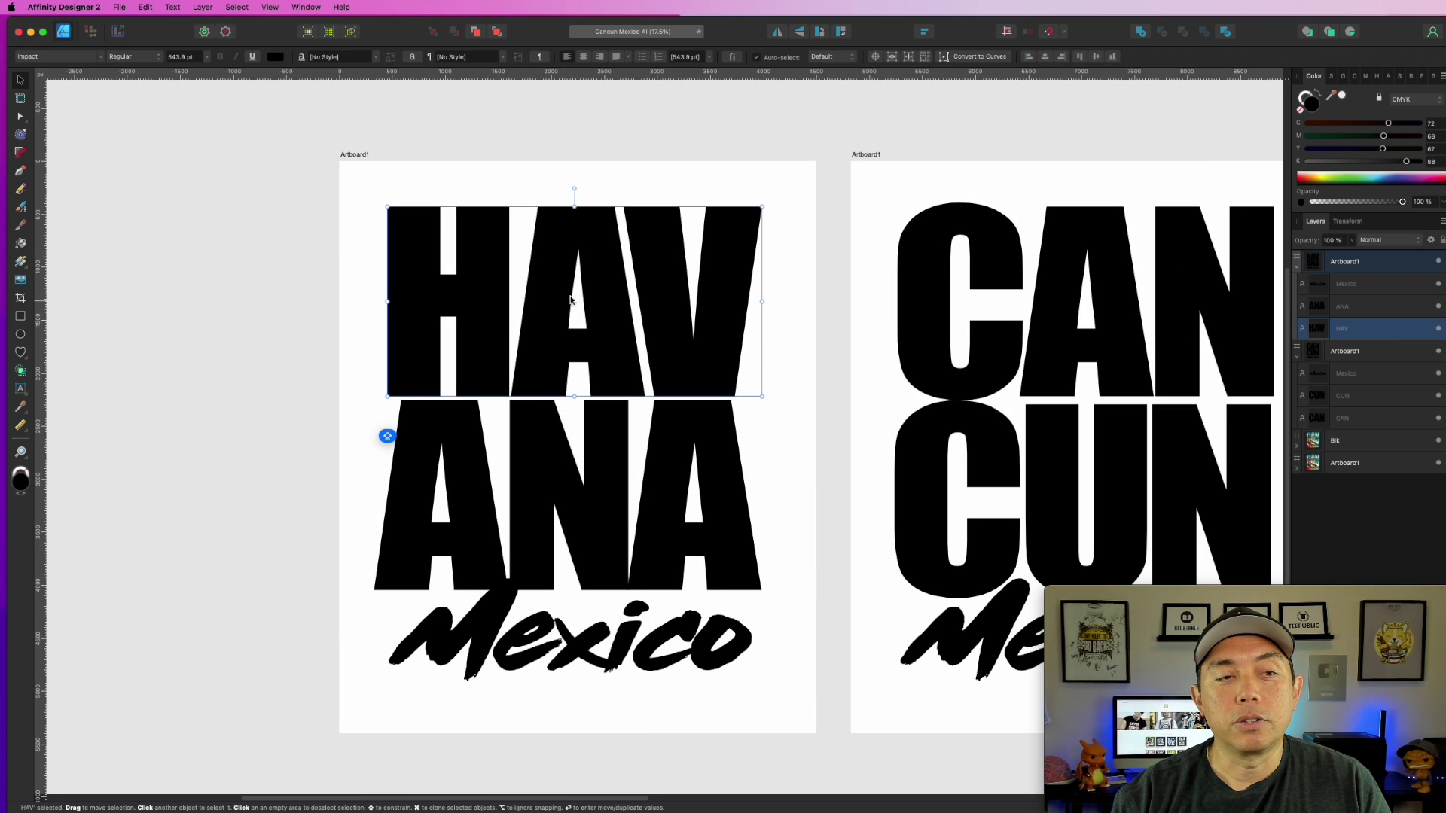
drag(605, 290, 611, 290)
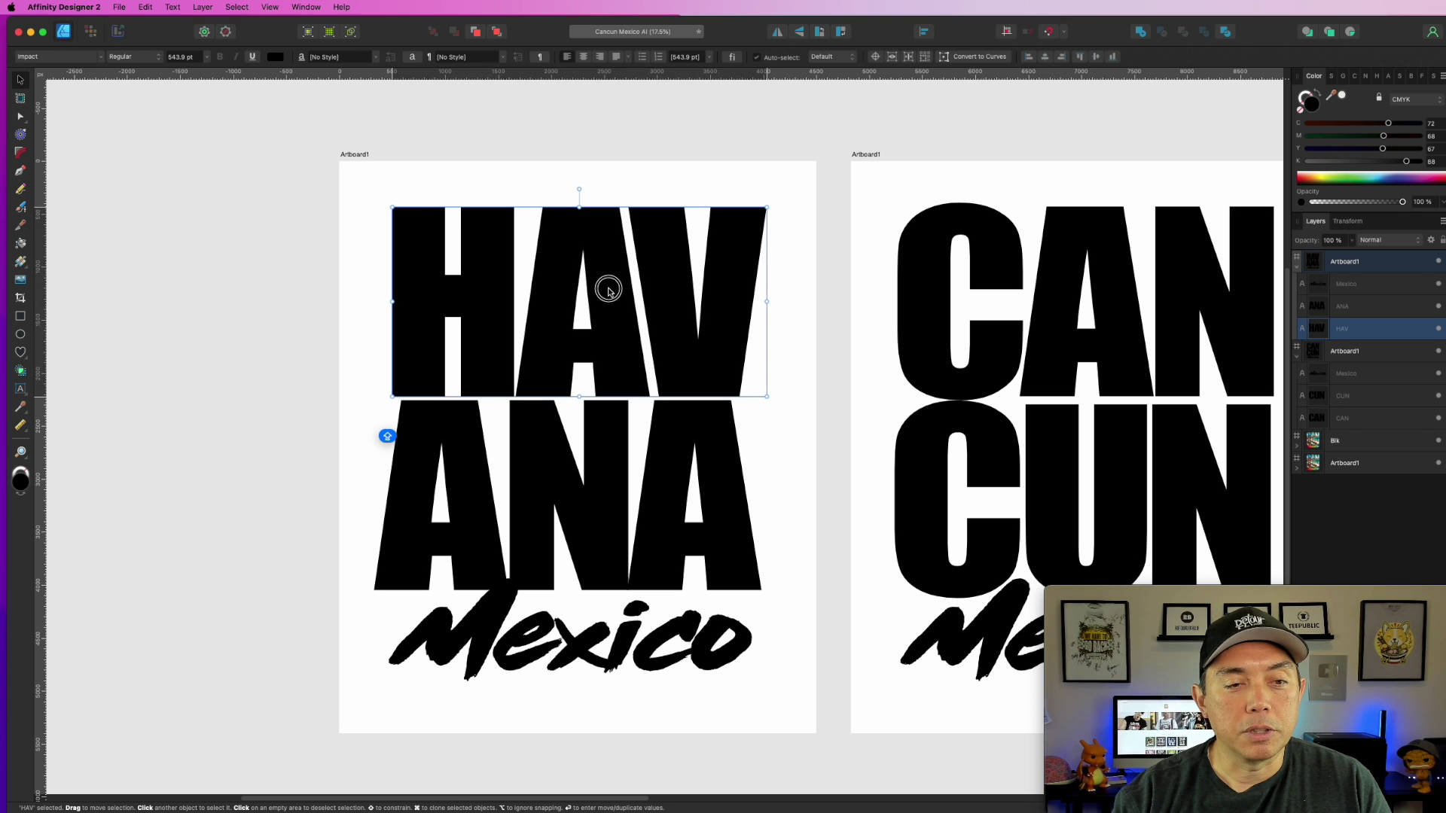
click(716, 491)
drag(715, 491, 720, 491)
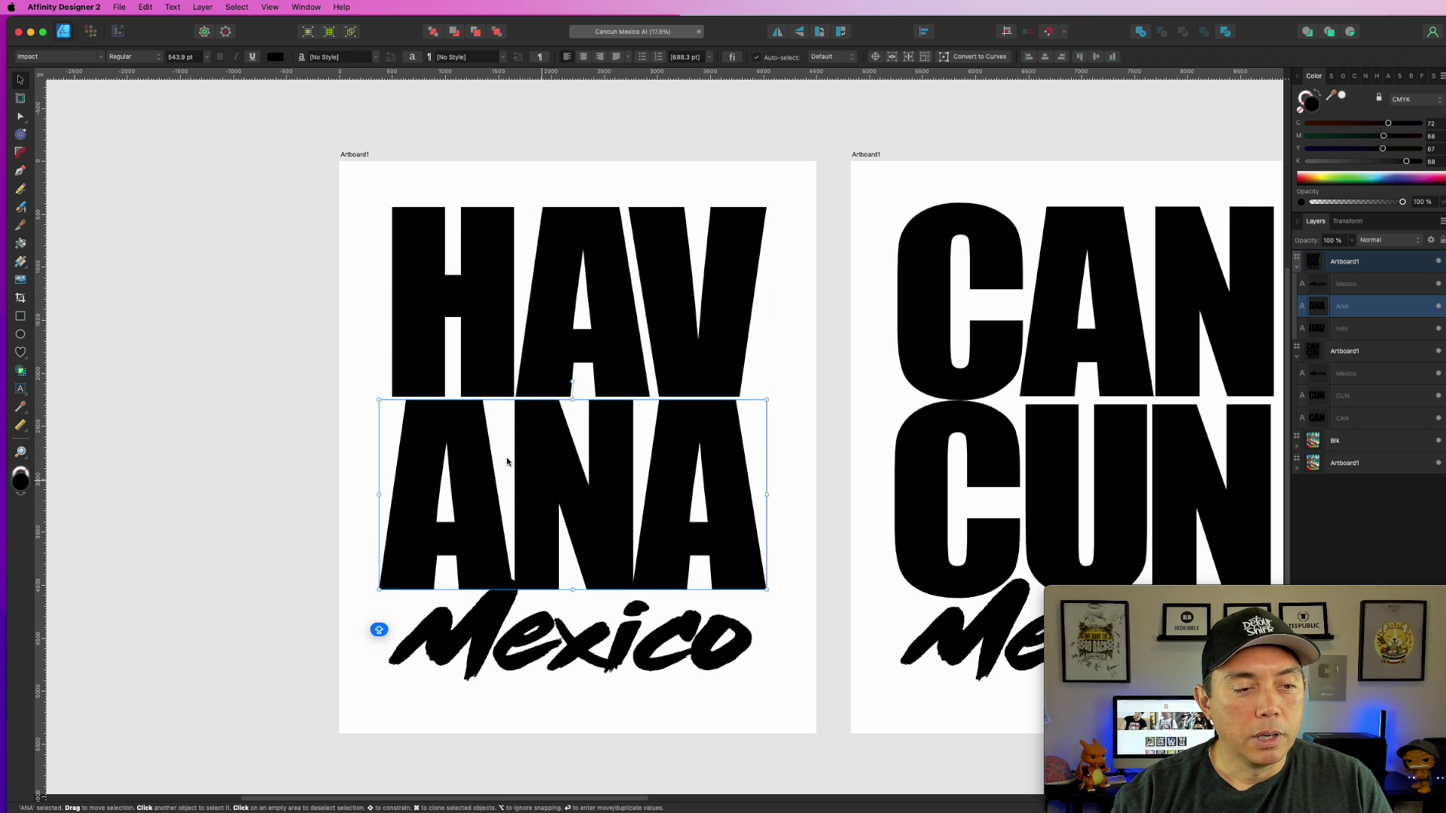
click(335, 191)
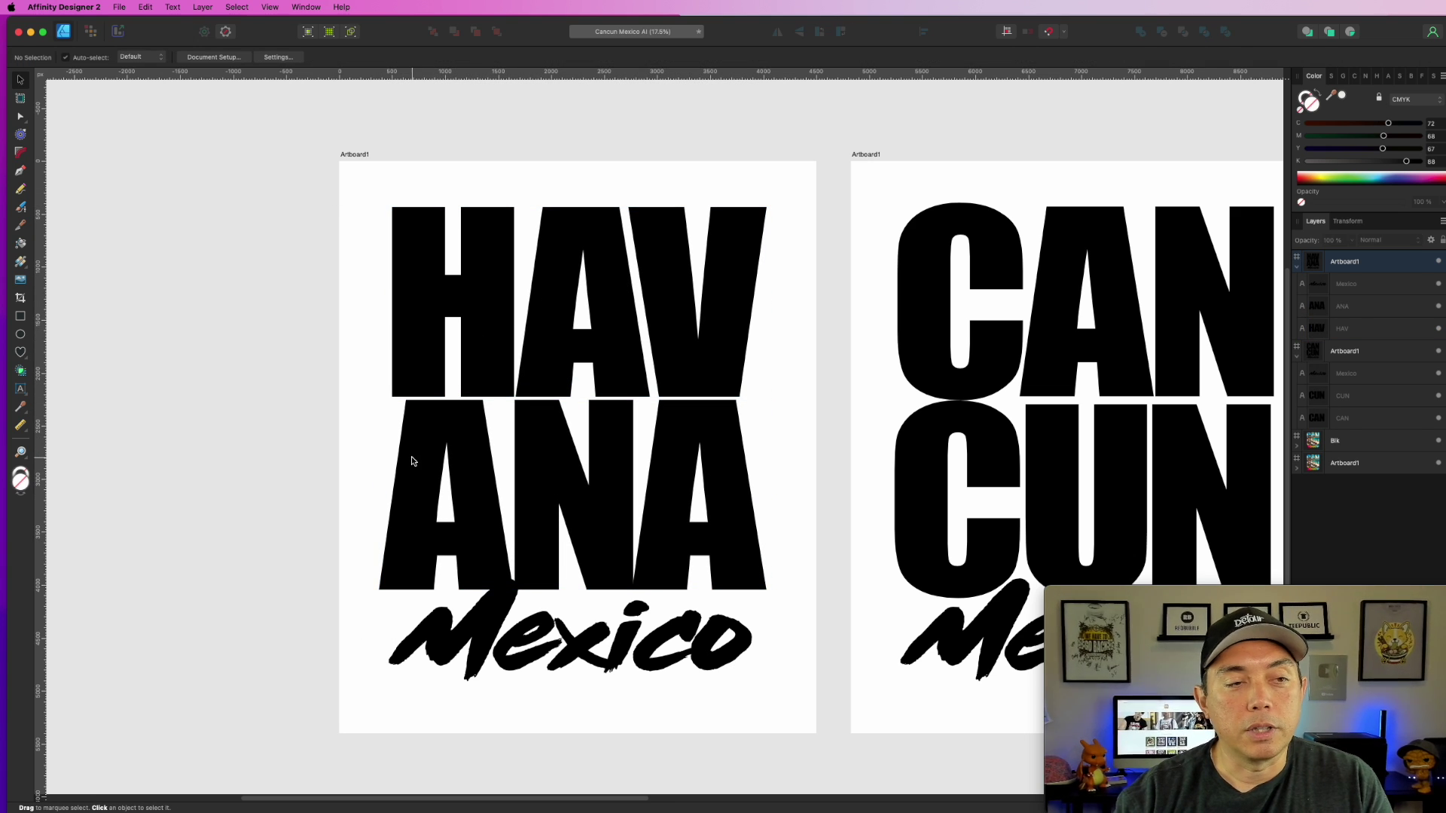
Select the Mexico text under ANA, and look up its Dead Stock font among the Top Picks on the BLKBK font site.
scroll(412, 461, down, 1)
scroll(412, 461, down, 2)
click(564, 581)
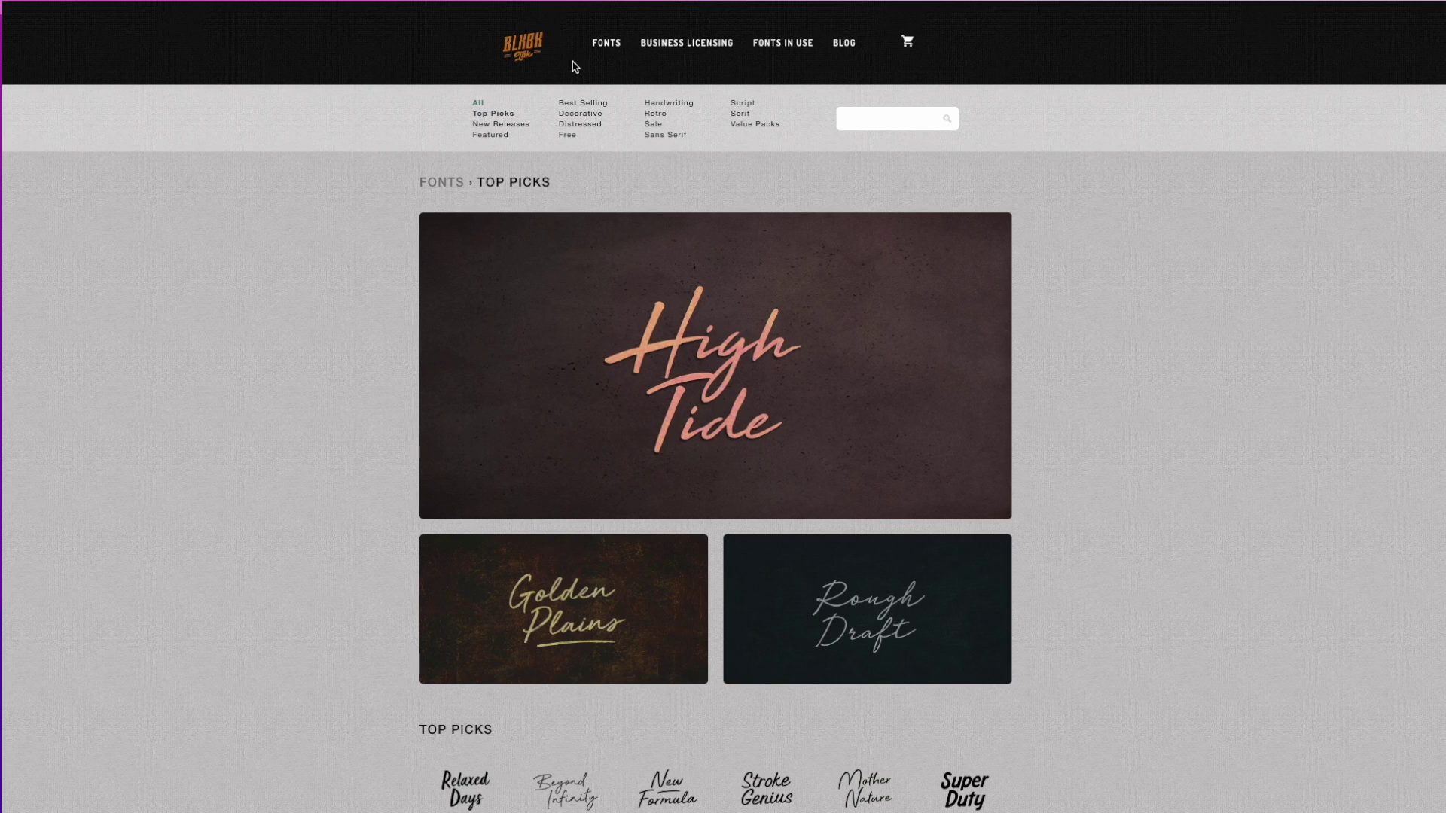
scroll(810, 449, down, 5)
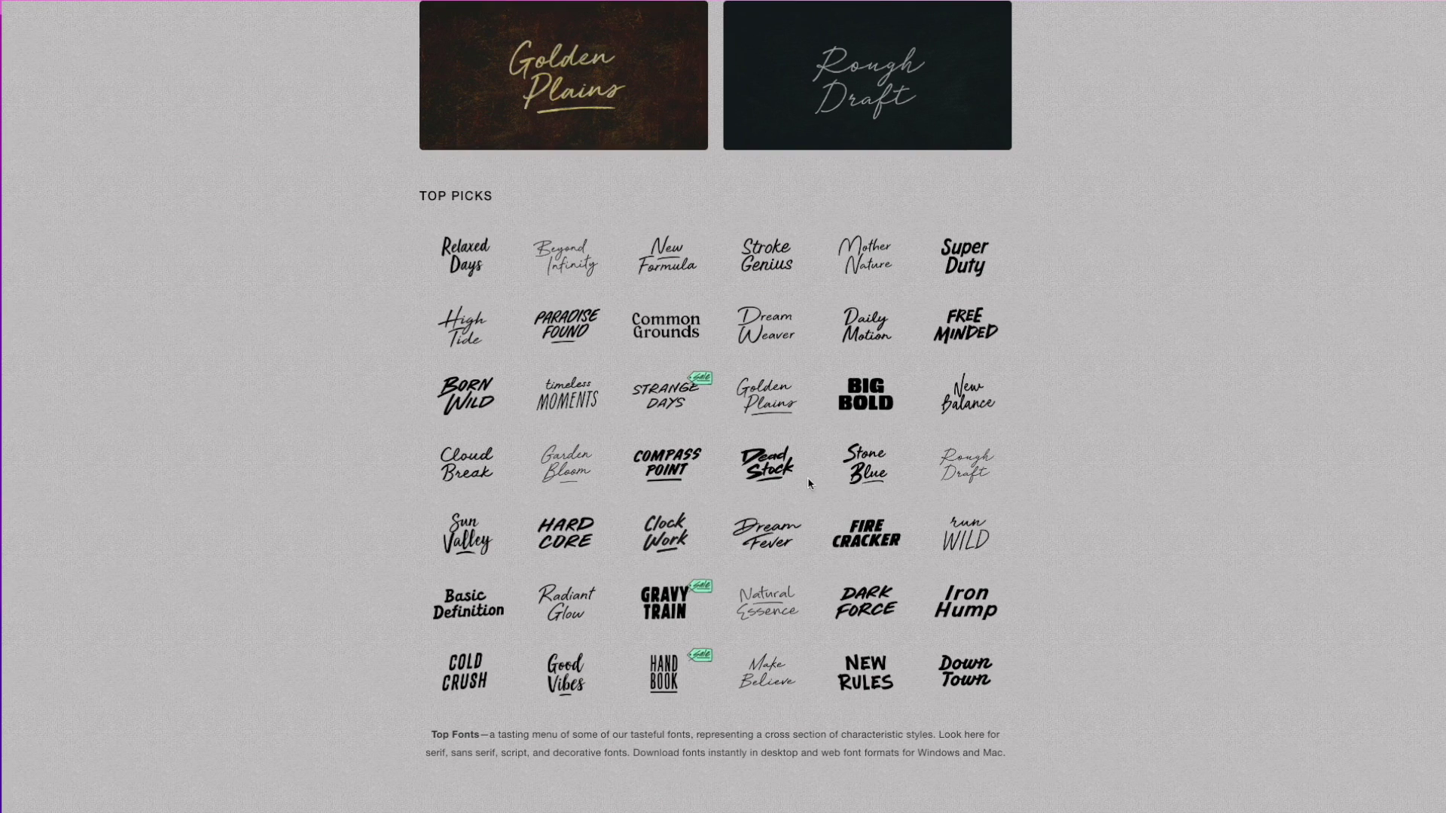
click(778, 466)
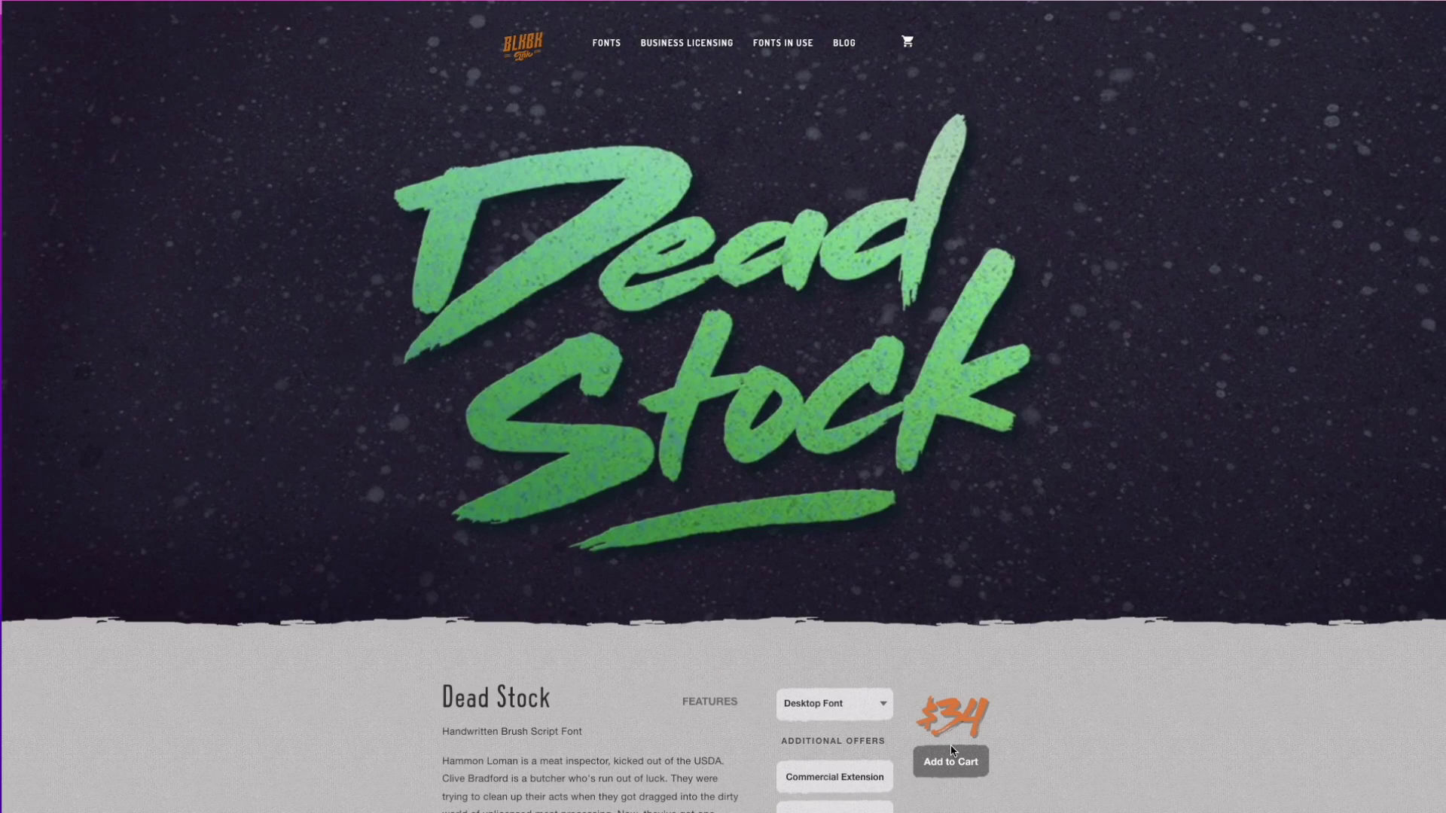
scroll(836, 603, down, 2)
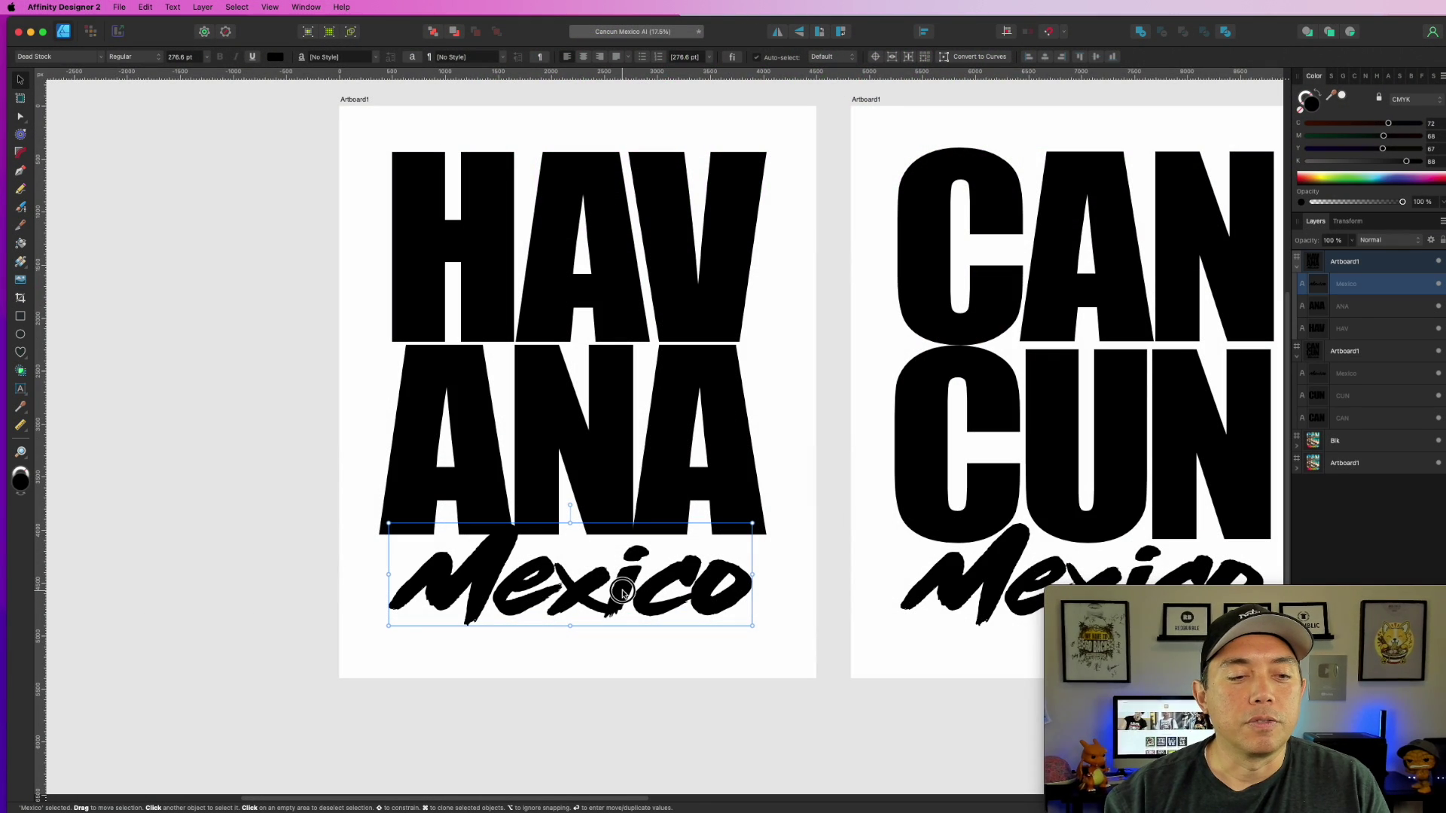
Move the Mexico text slightly up and to the left beneath ANA, and clear the selection.
drag(622, 594, 615, 591)
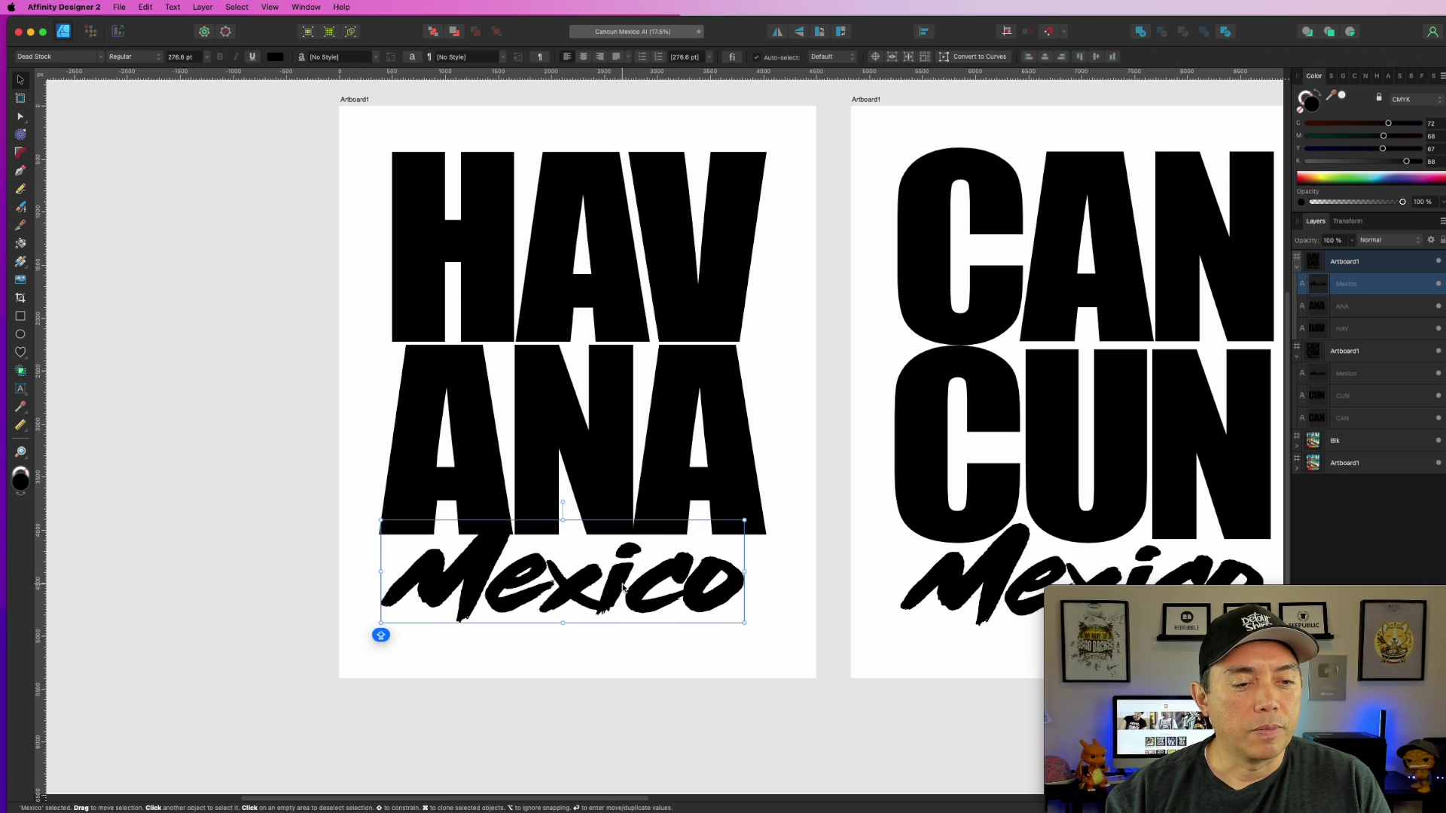
click(271, 342)
scroll(762, 378, right, 5)
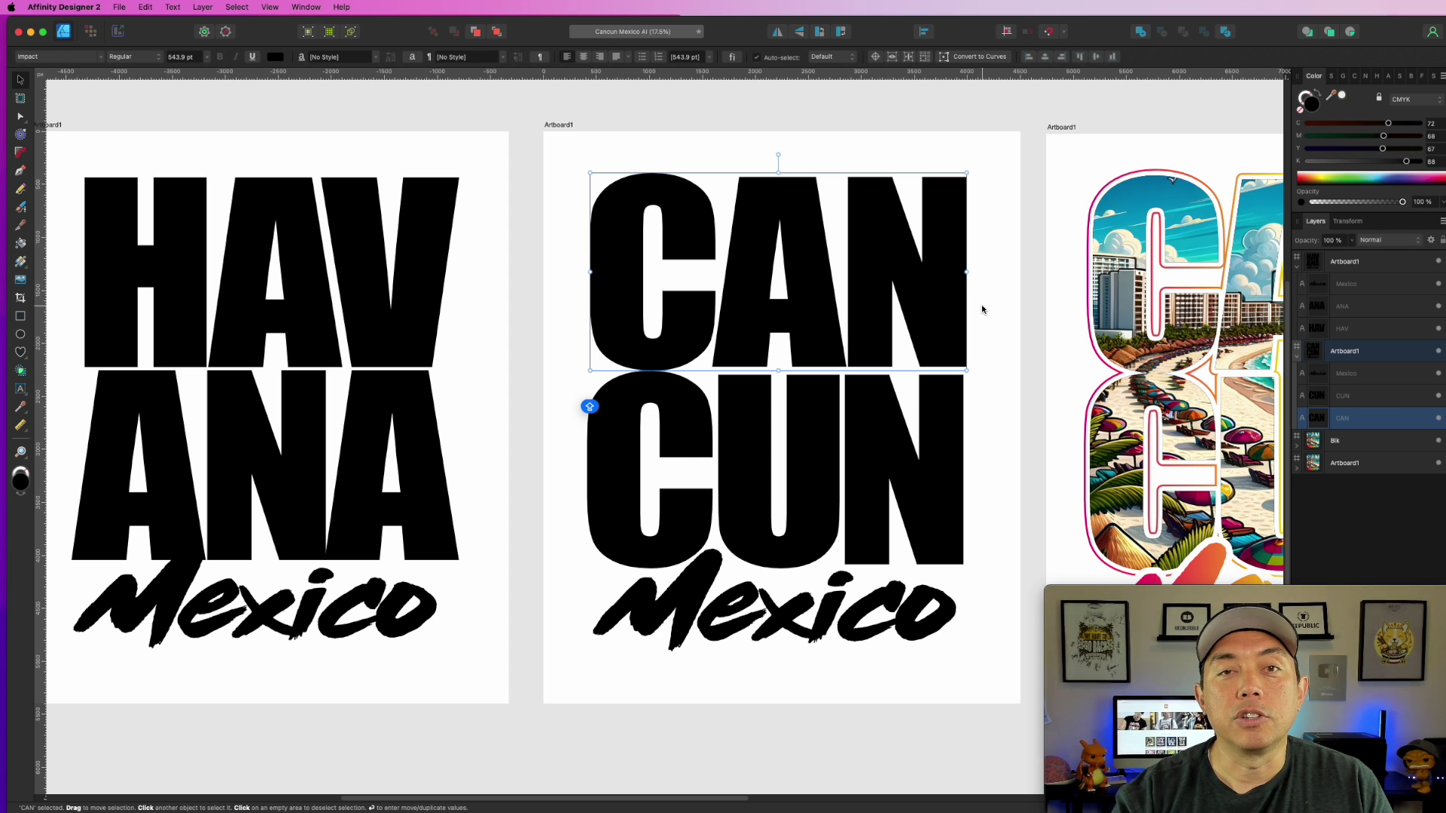
click(713, 110)
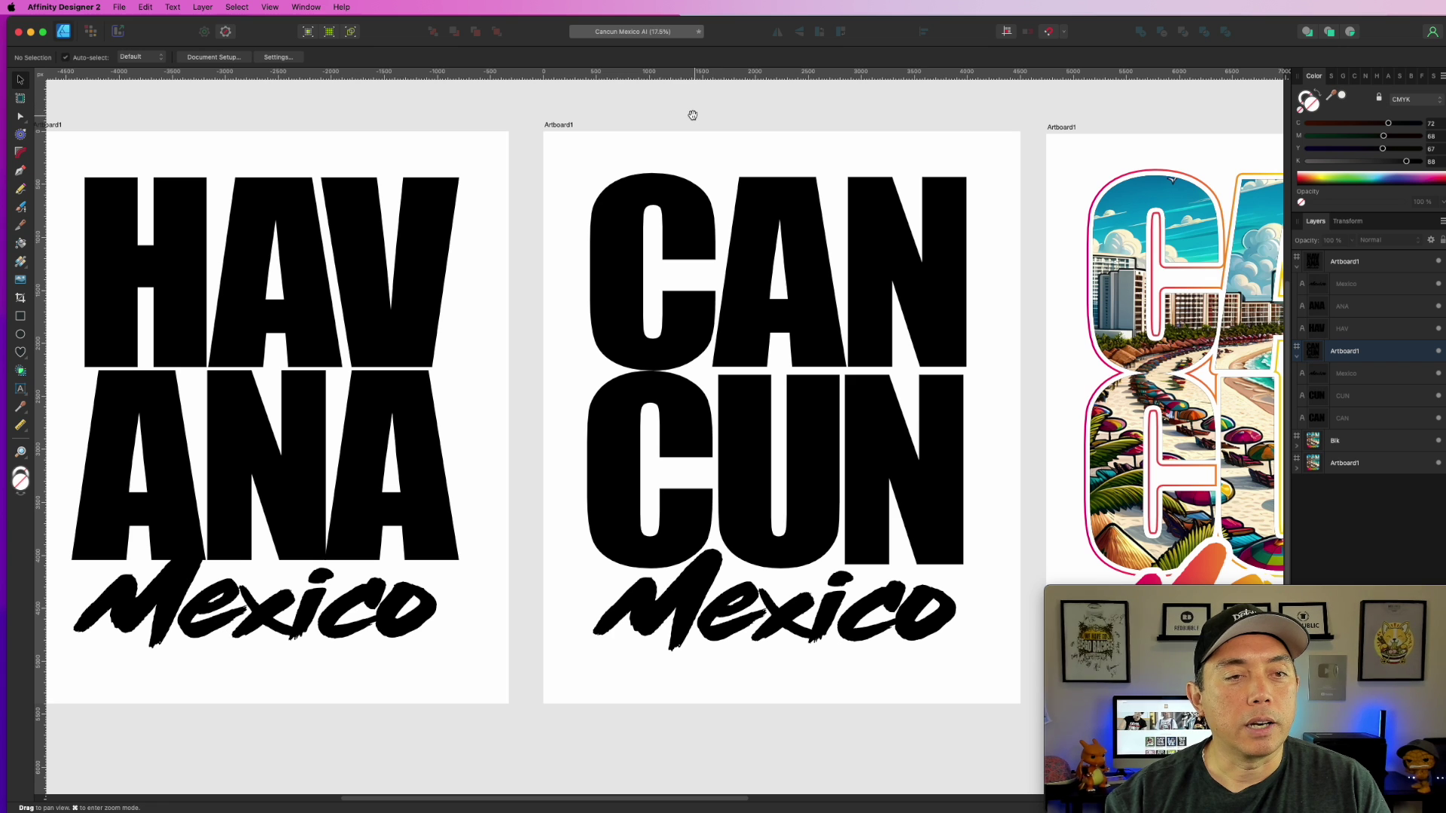
Move the HAVANA artboard away from the black CANCUN artboard to widen the gap, and select the HAV and ANA text.
scroll(753, 117, left, 6)
drag(473, 129, 384, 127)
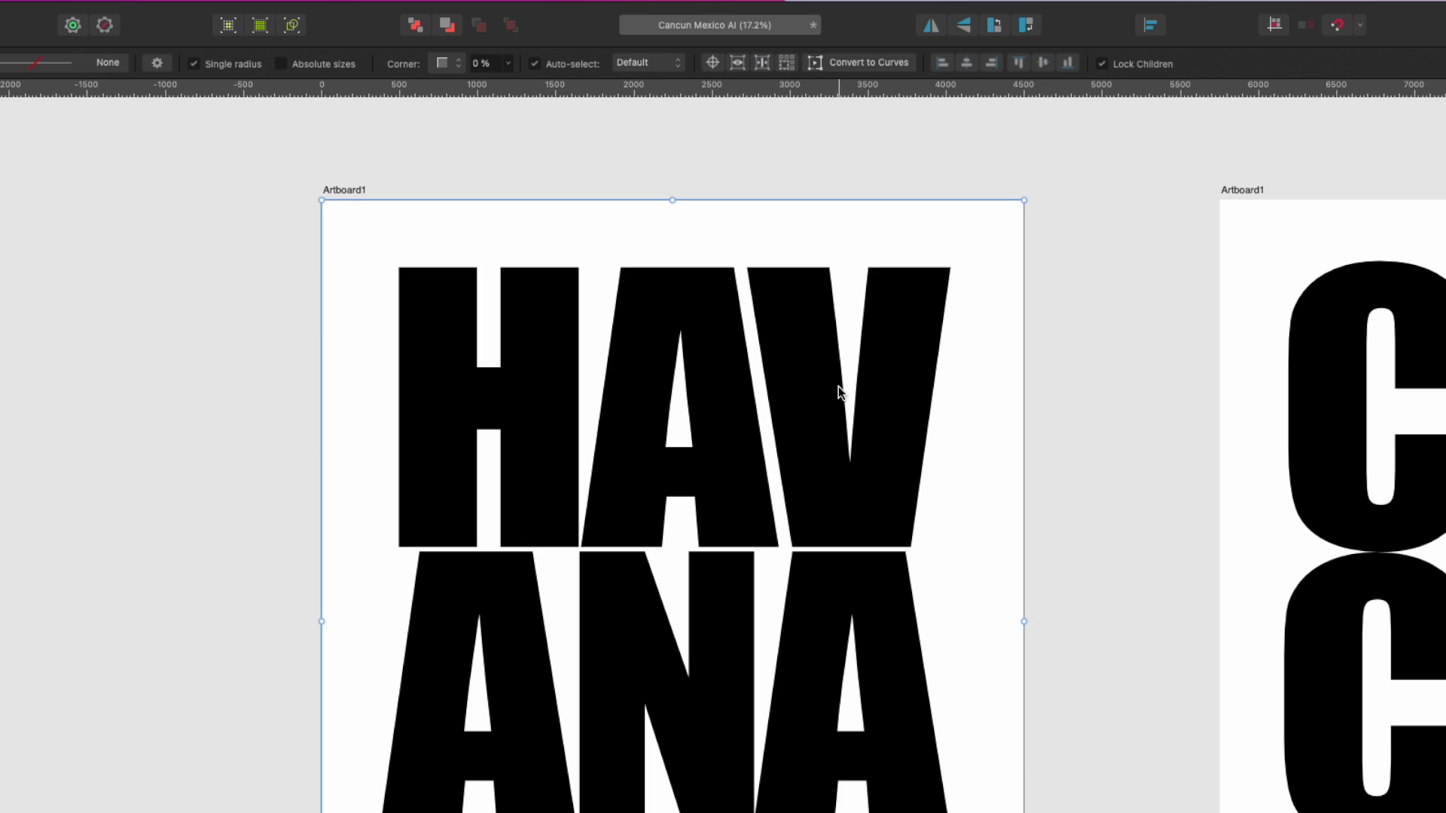
click(817, 389)
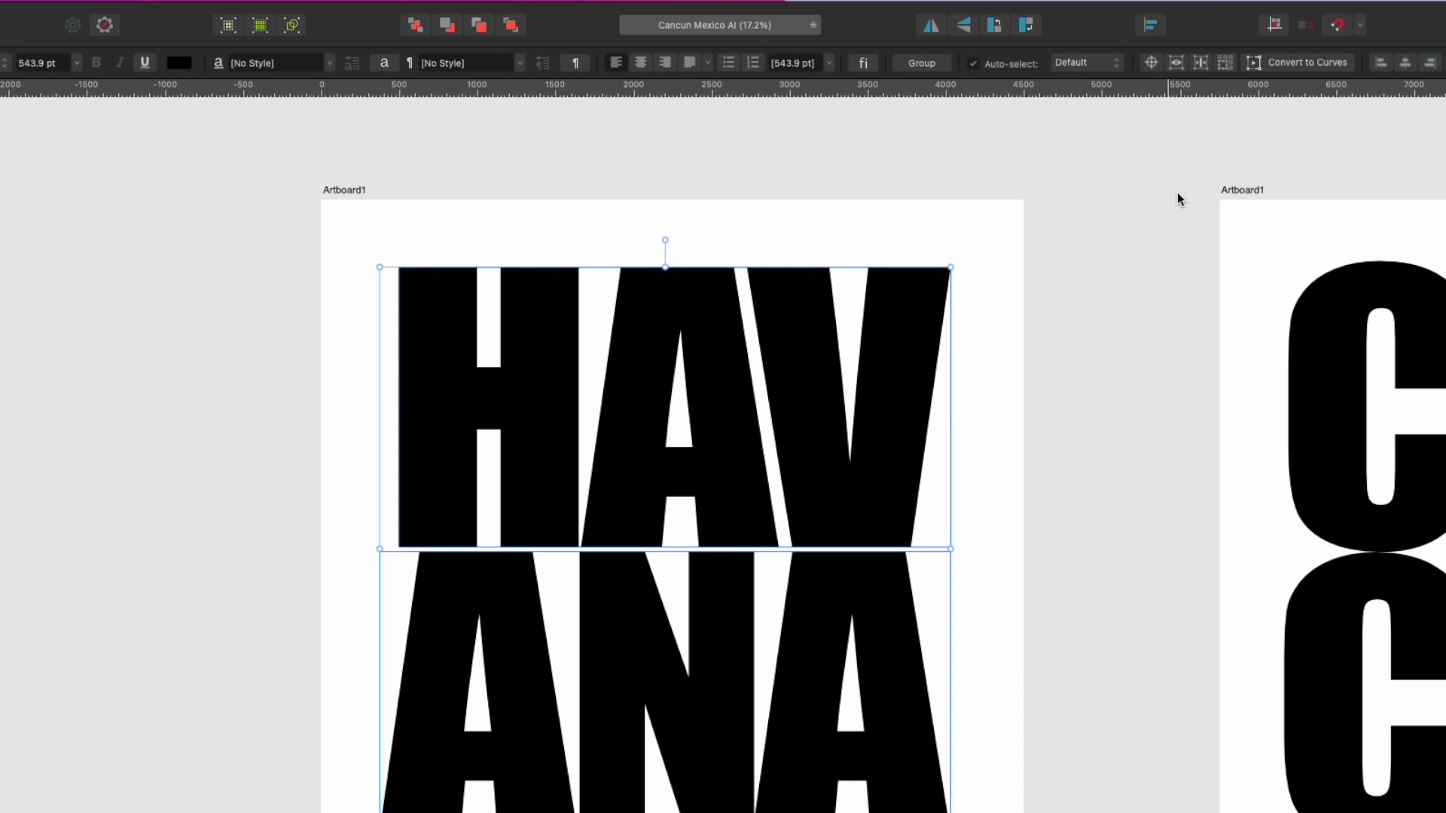
Convert the HAV and ANA text to curves, and inspect the nodes of the A in HAV.
click(1307, 66)
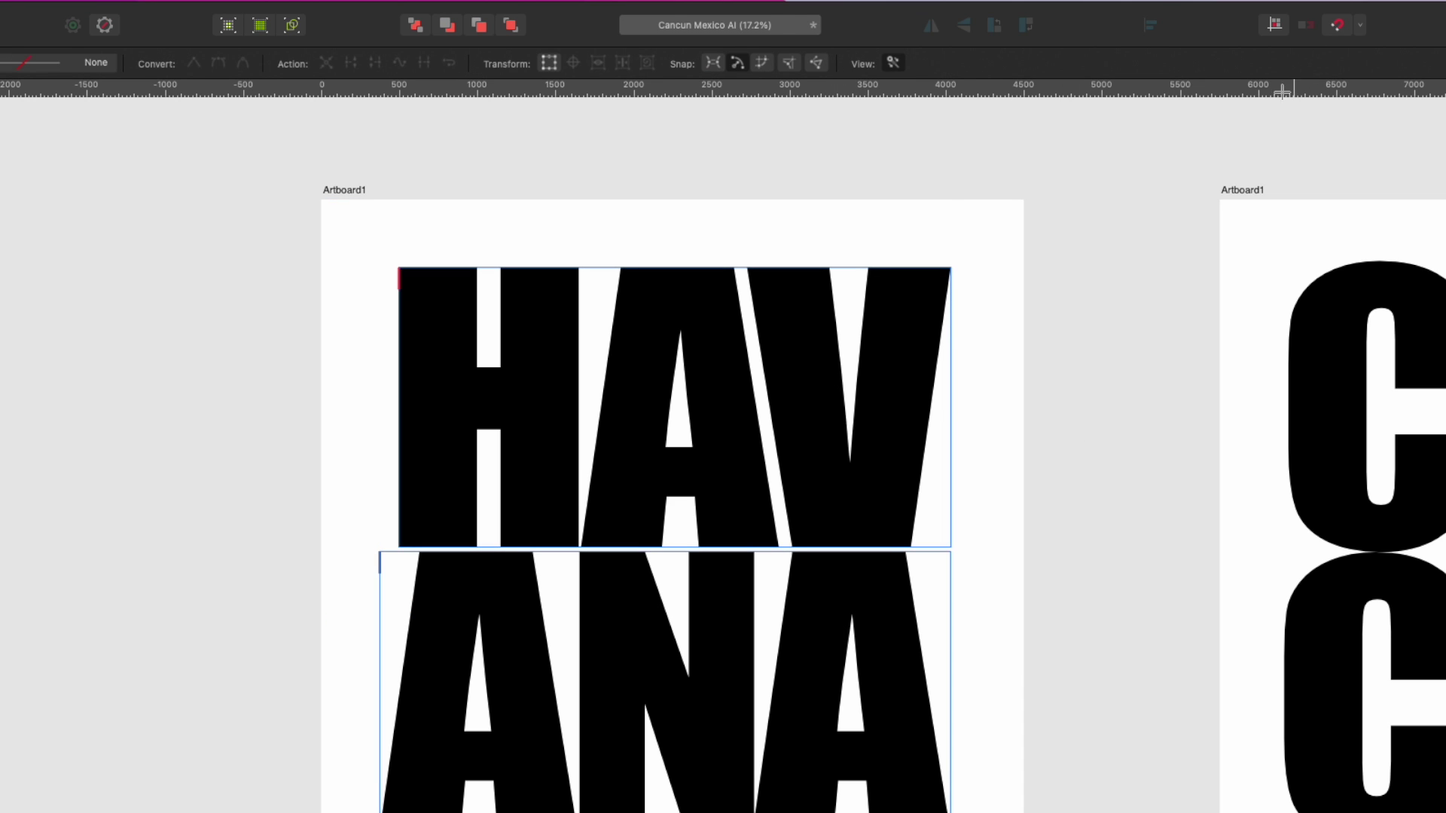
key(v)
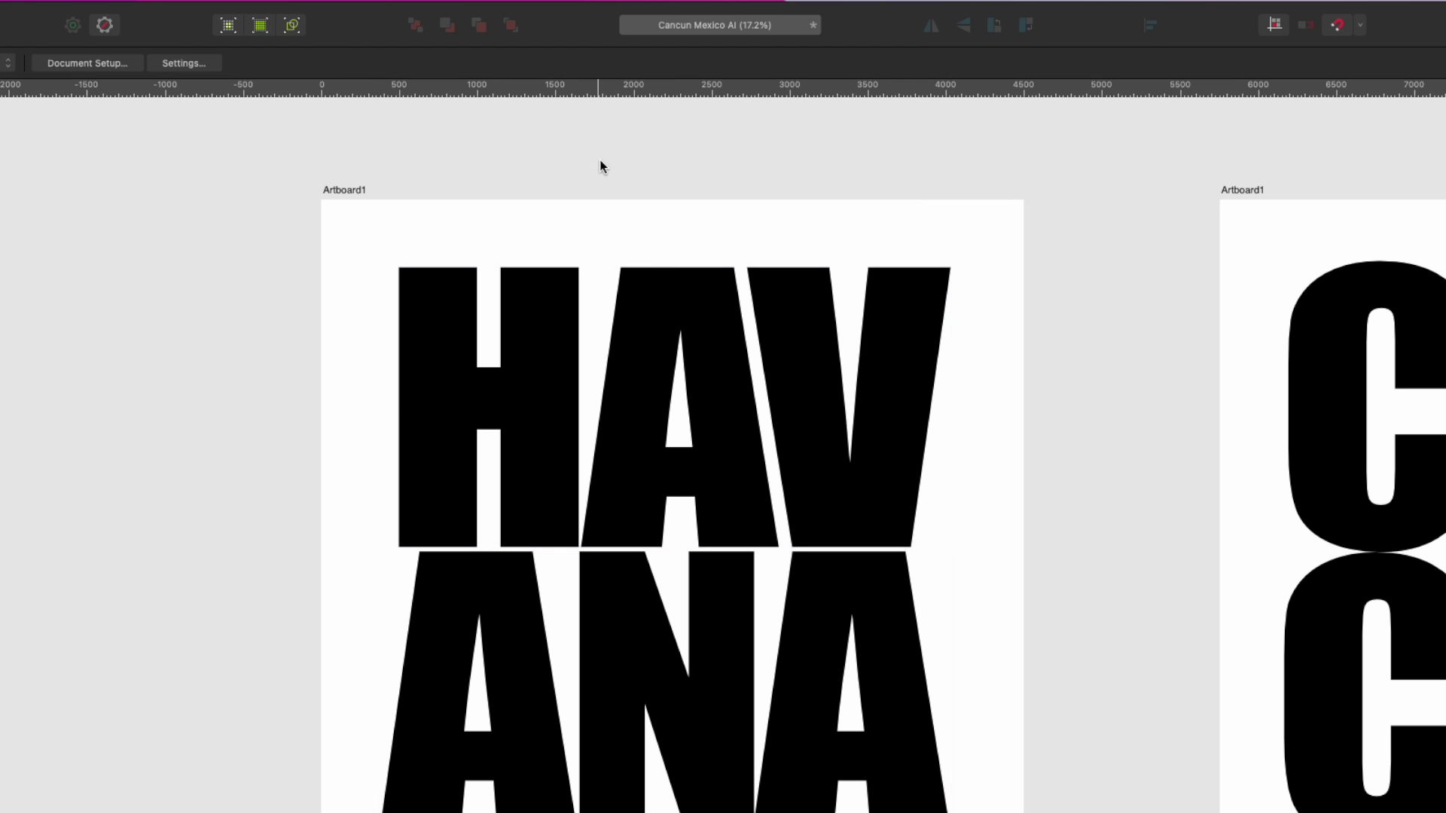
click(655, 329)
double_click(646, 332)
key(shift)
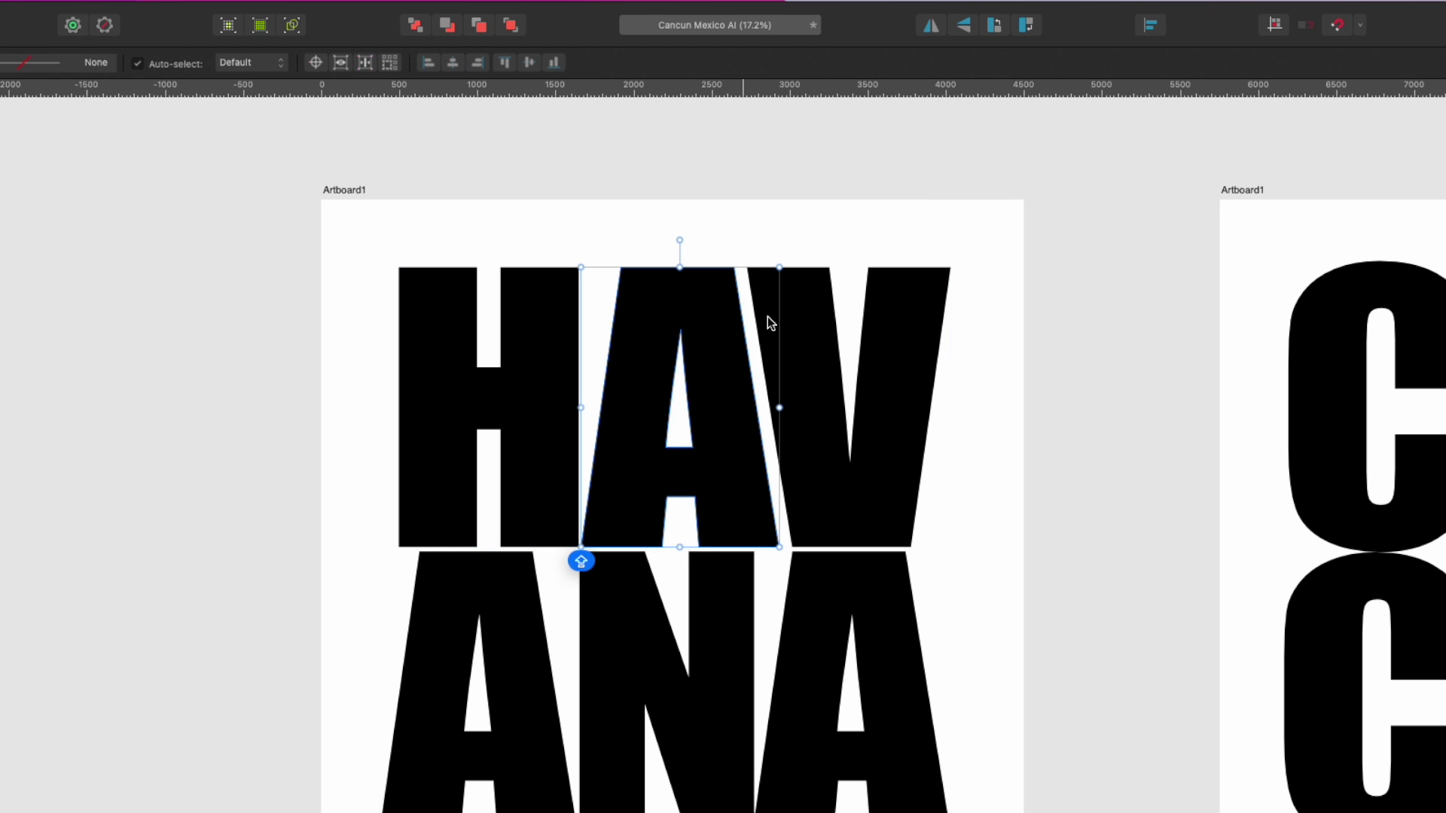
key(a)
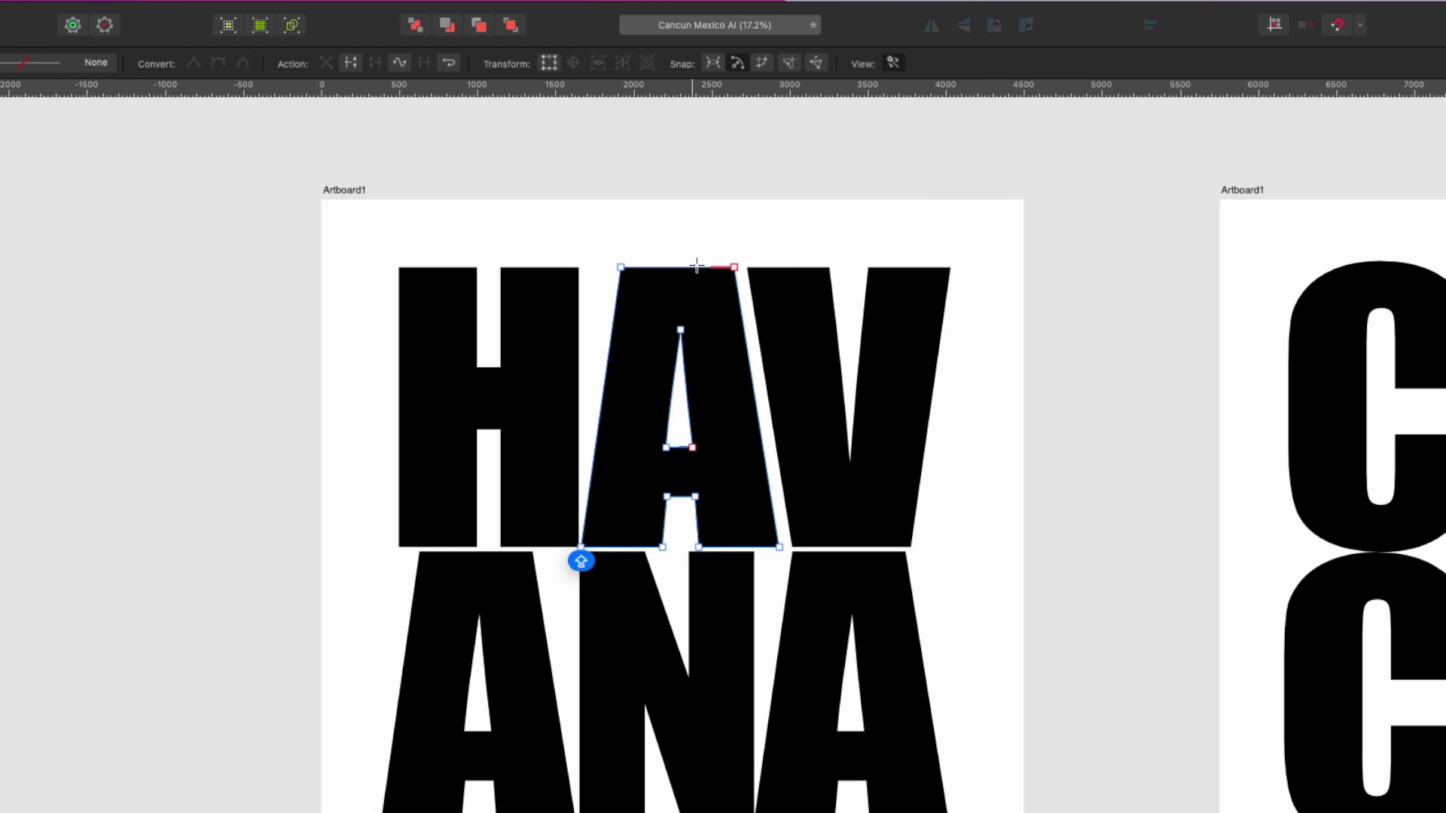
key(v)
Ungroup the HAV and ANA groups so that each letter is a separate curve on the HAVANA artboard.
click(362, 188)
click(823, 316)
shift+click(365, 599)
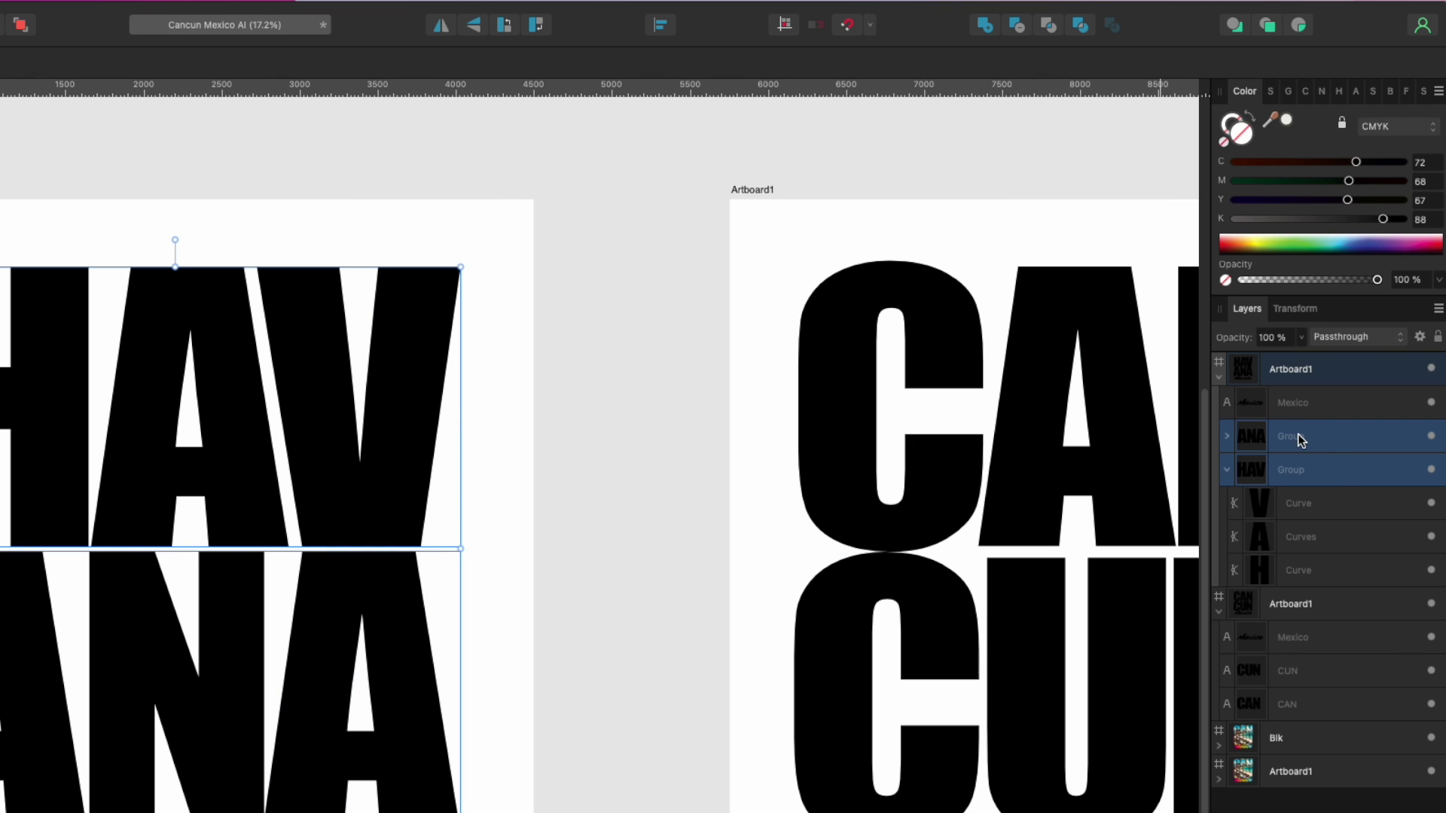
click(382, 336)
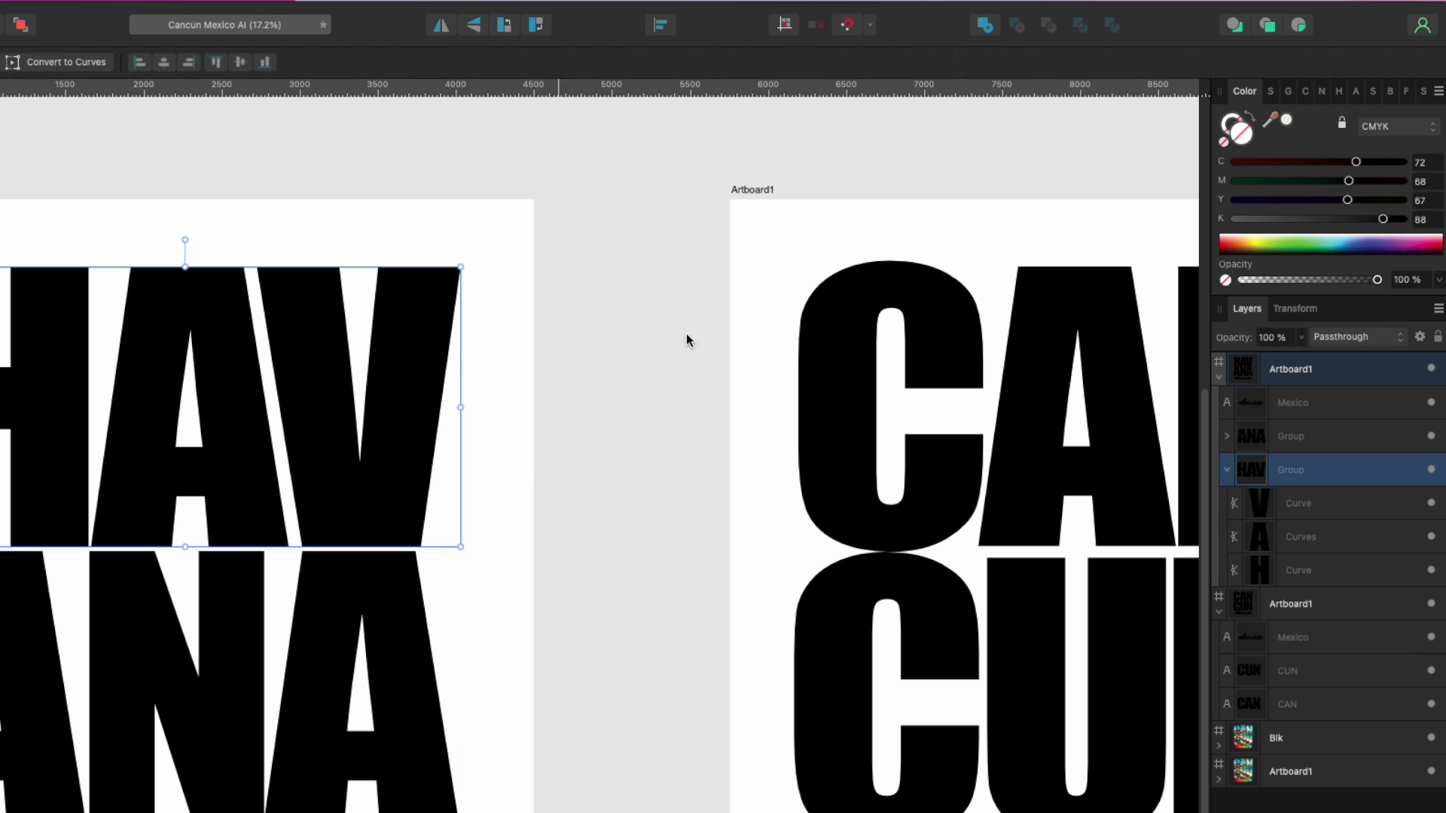
right_click(1311, 473)
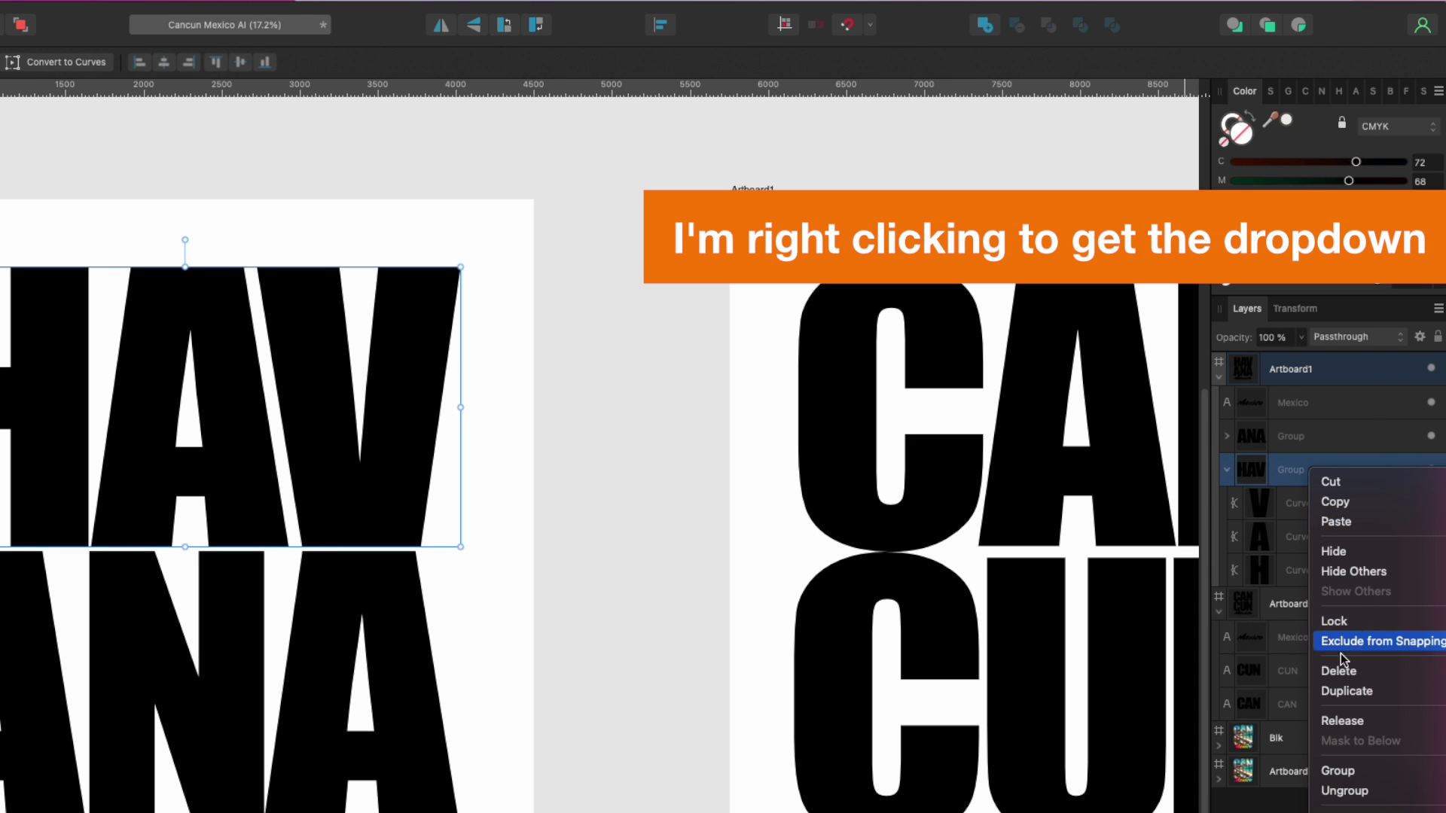
click(1345, 791)
click(371, 593)
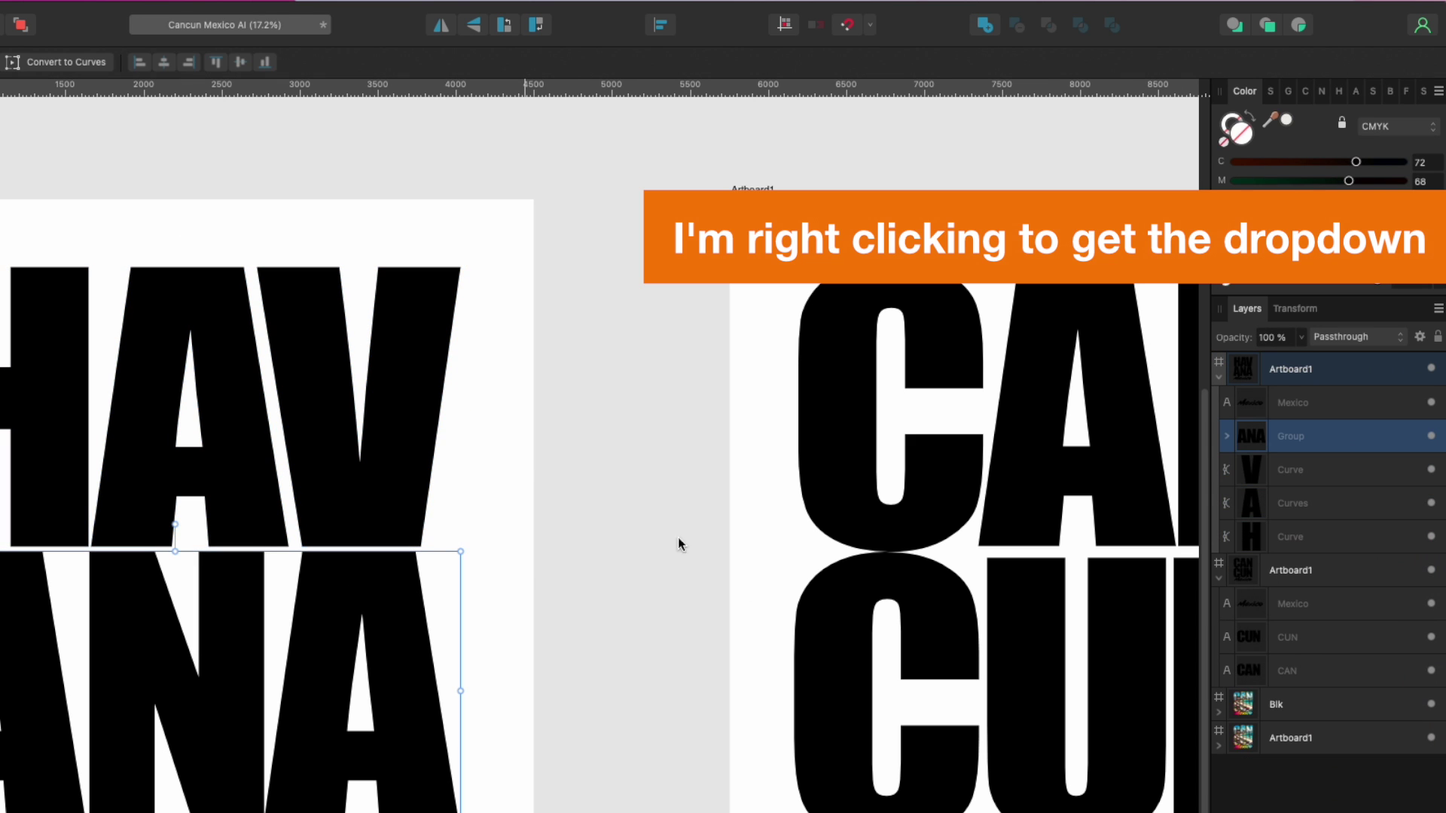
right_click(1299, 440)
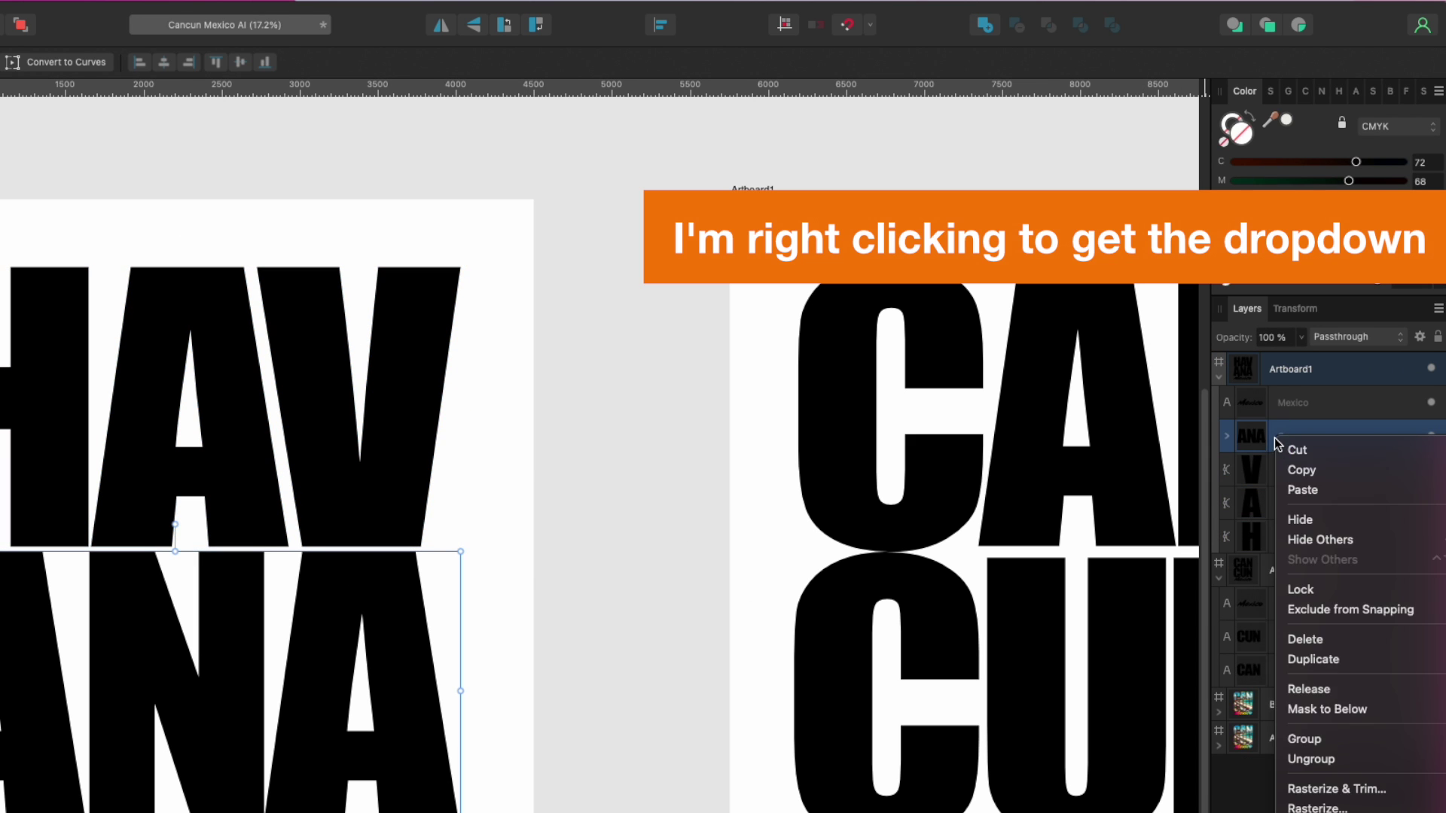
click(1311, 762)
Select all six HAVANA letter curves and merge them into a single shape with the Add operation.
click(297, 376)
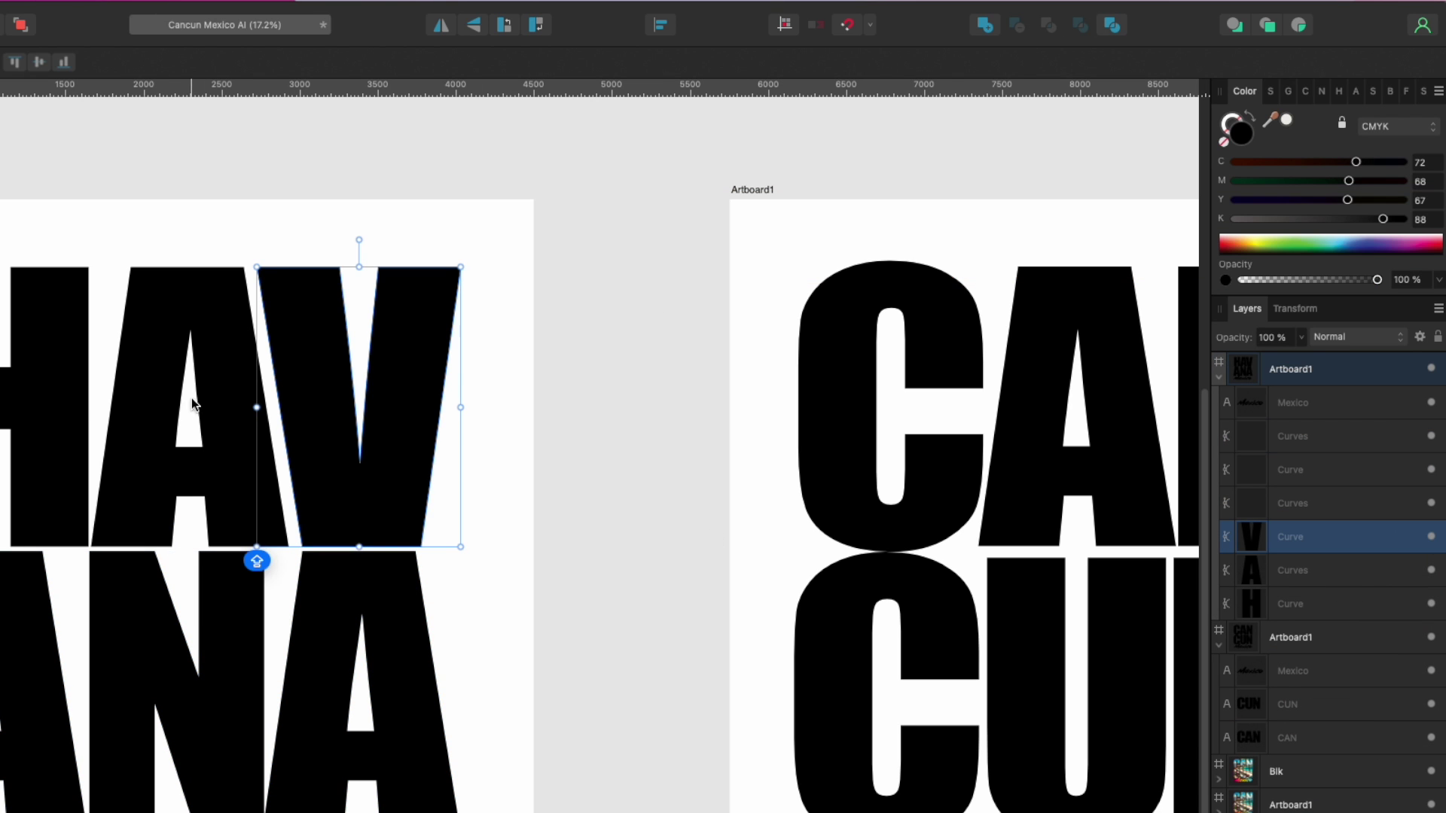
shift+click(143, 396)
shift+click(53, 450)
shift+click(30, 608)
shift+click(169, 625)
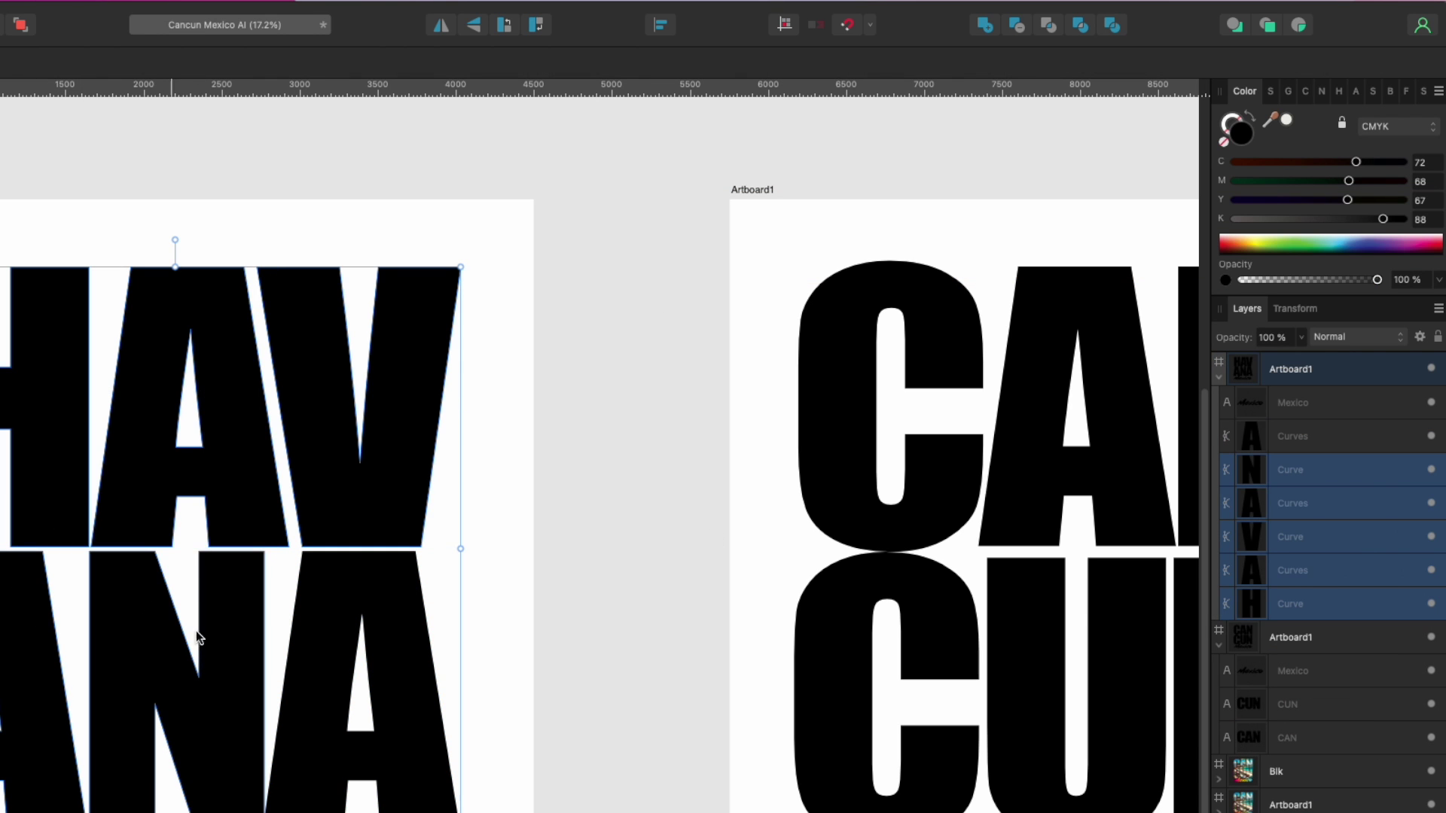
shift+click(329, 602)
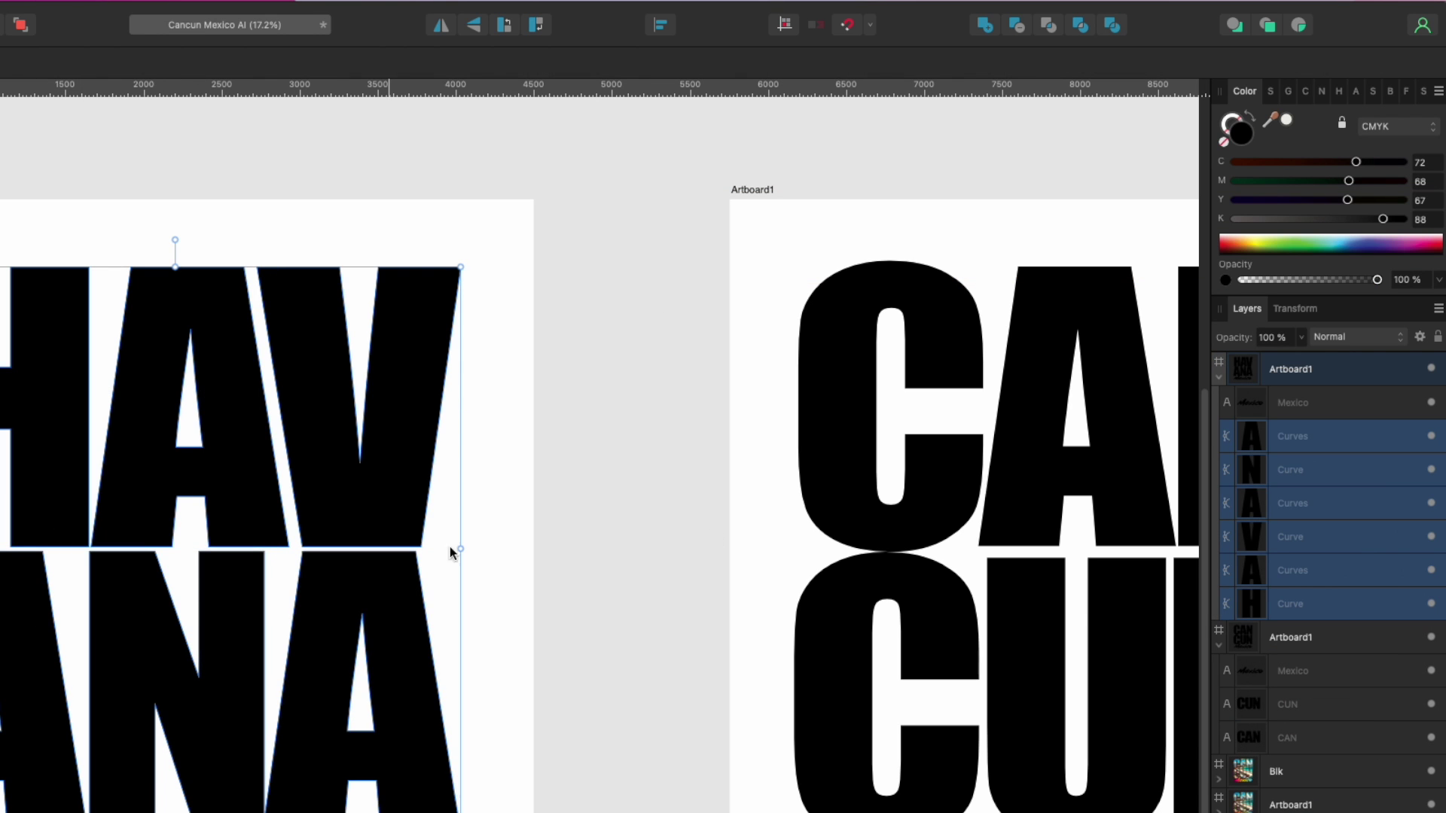
click(985, 27)
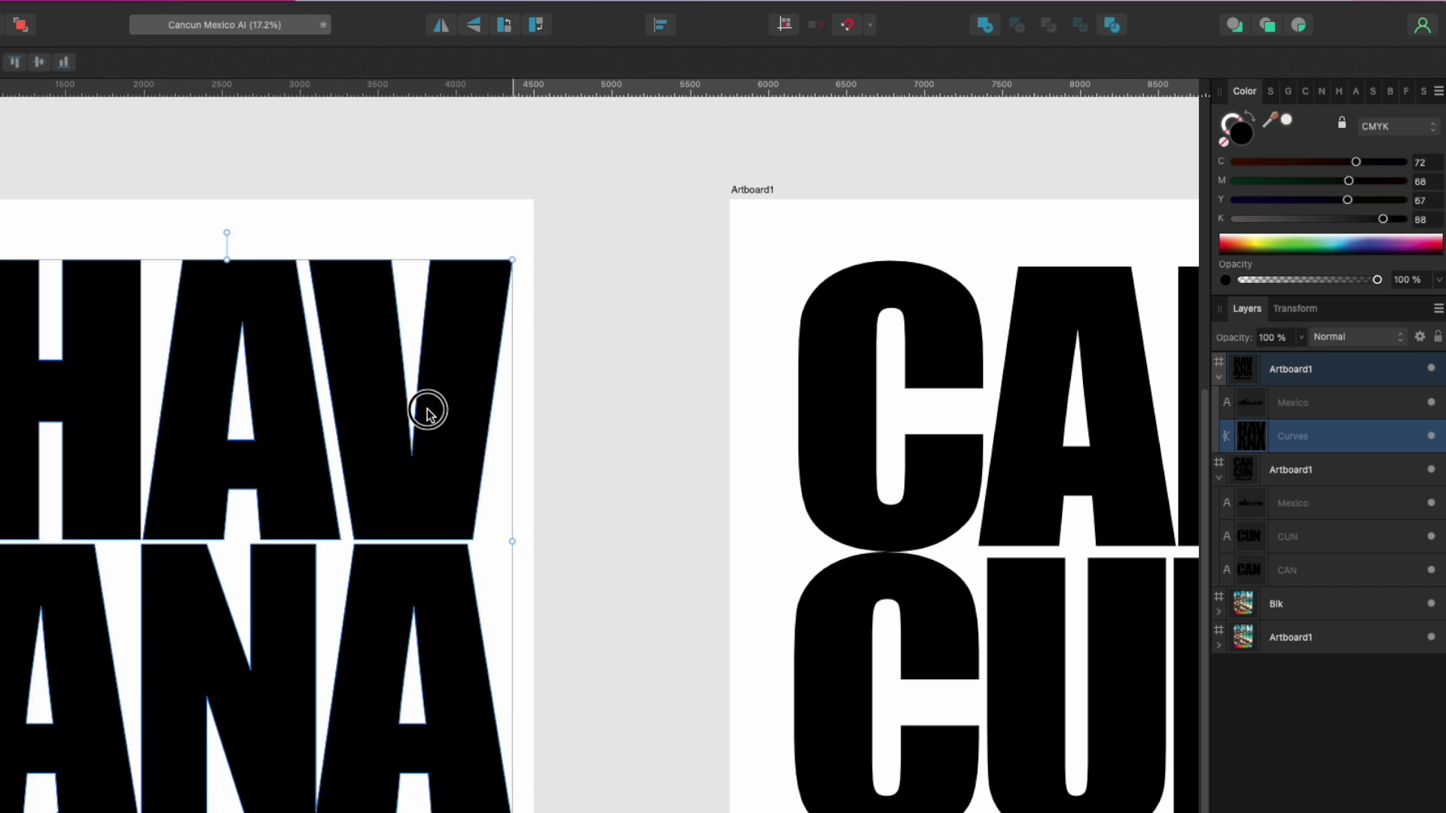
Try reshaping the V in HAV by pulling out the inner top node of its left arm, and undo the change.
key(a)
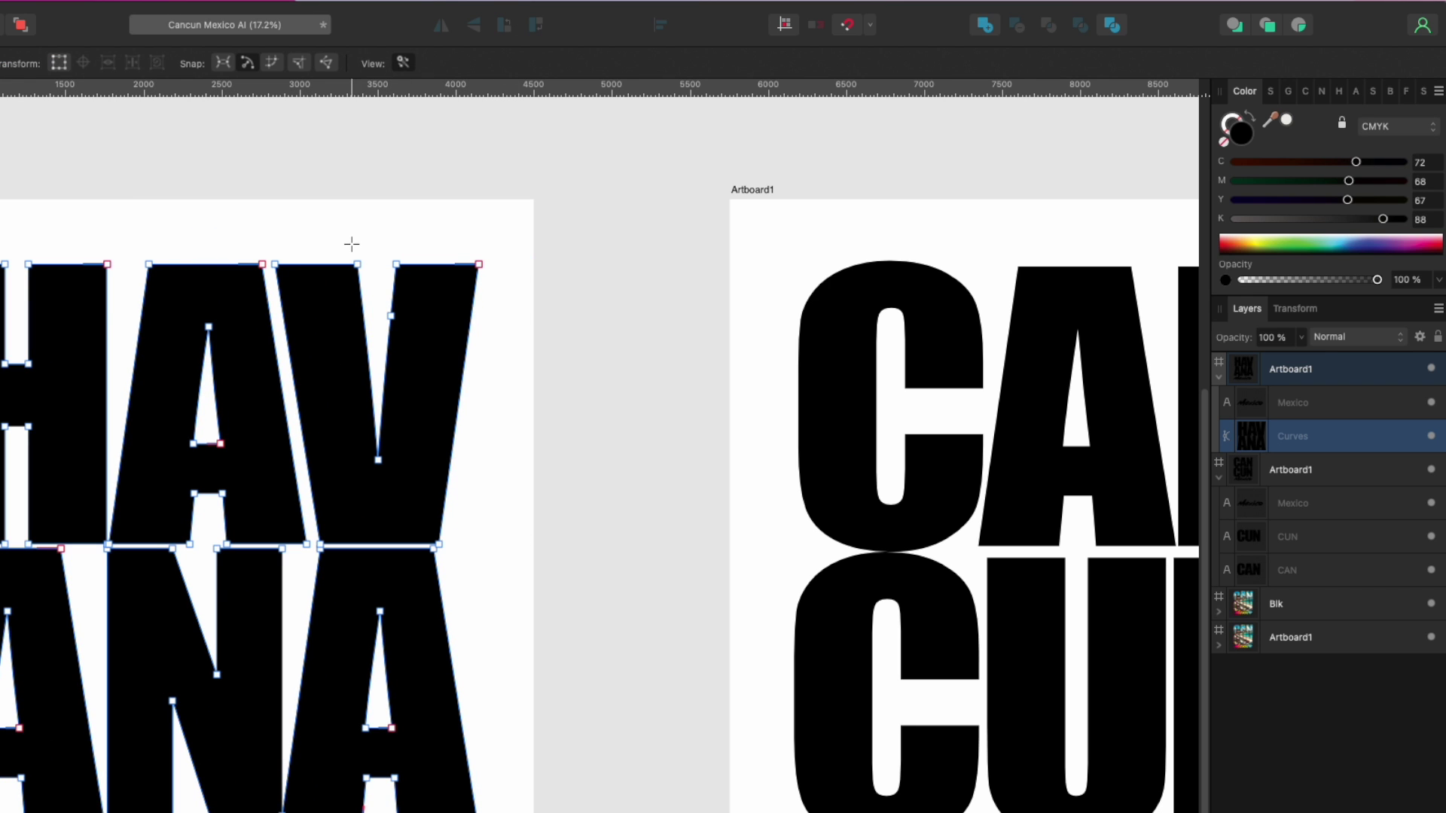
drag(357, 265, 368, 246)
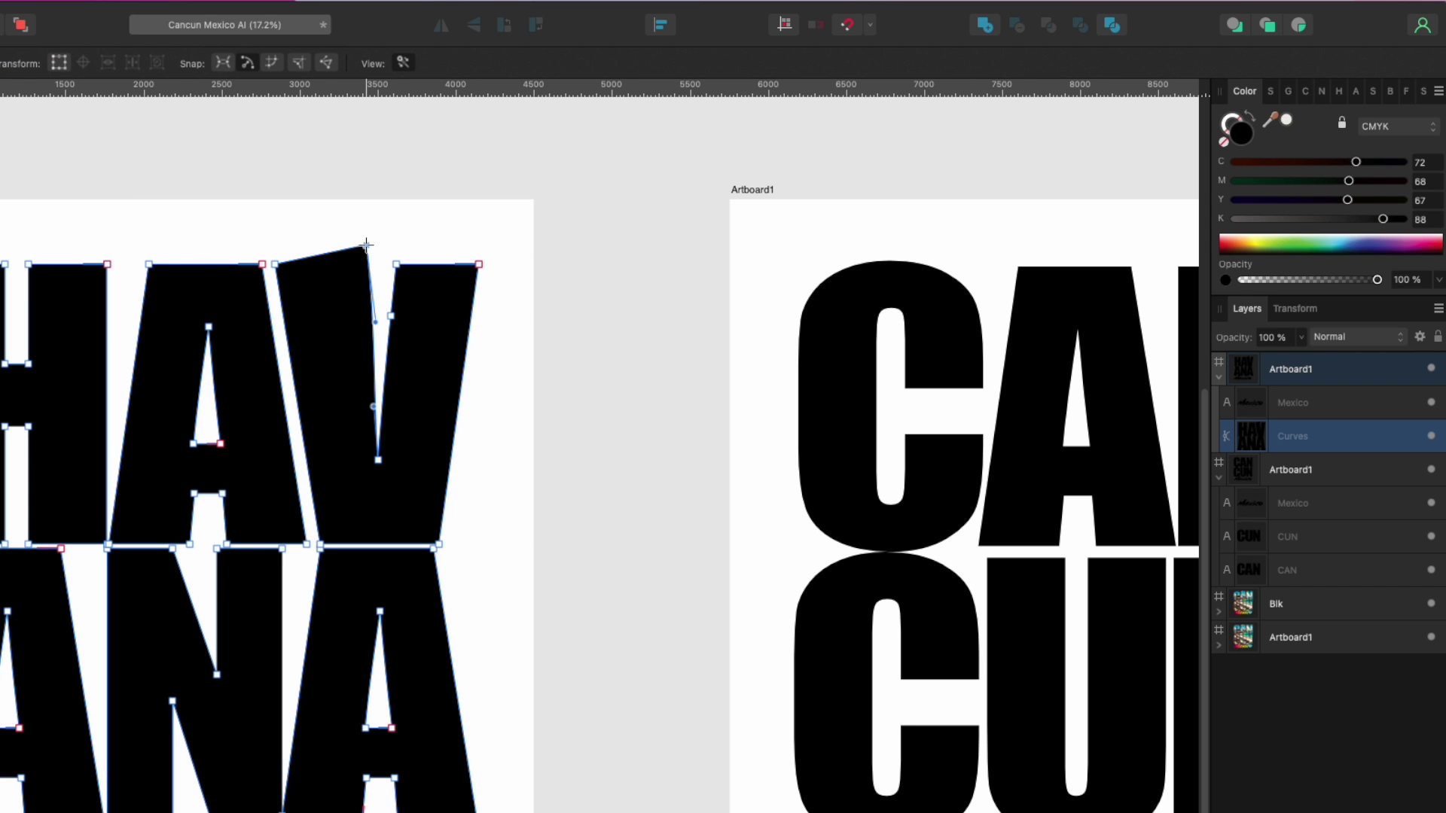
key(ctrl+z)
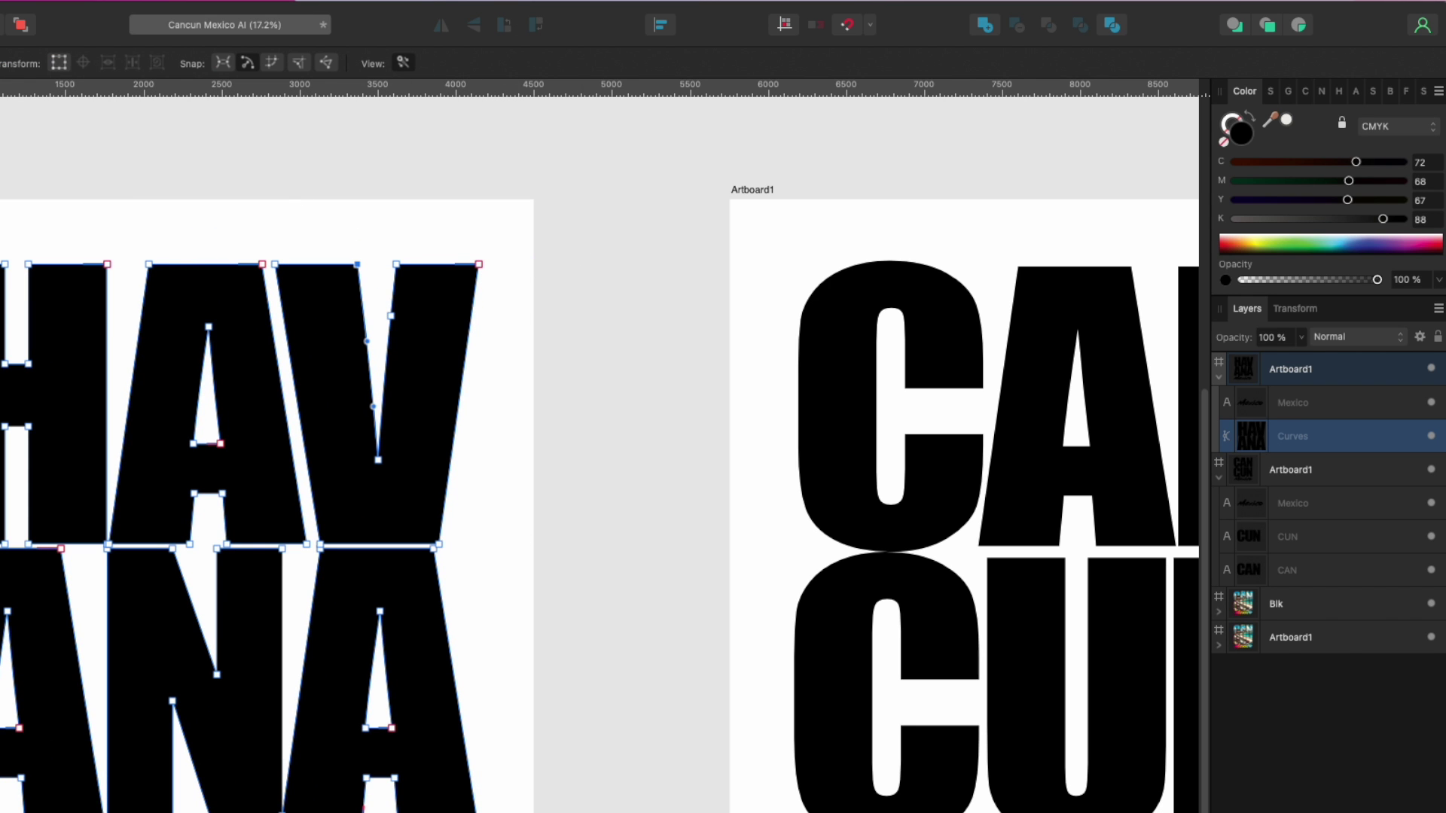
key(v)
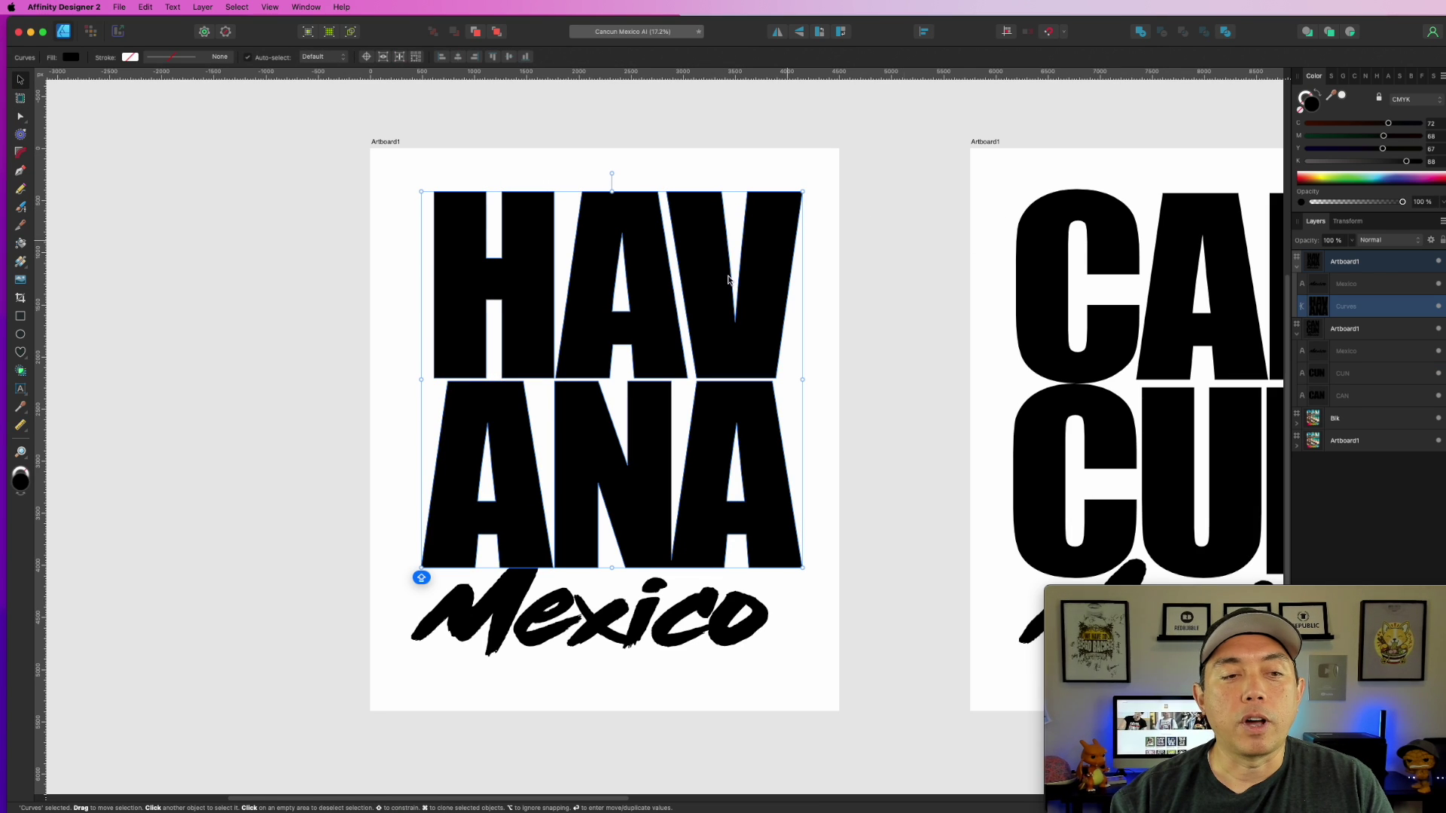
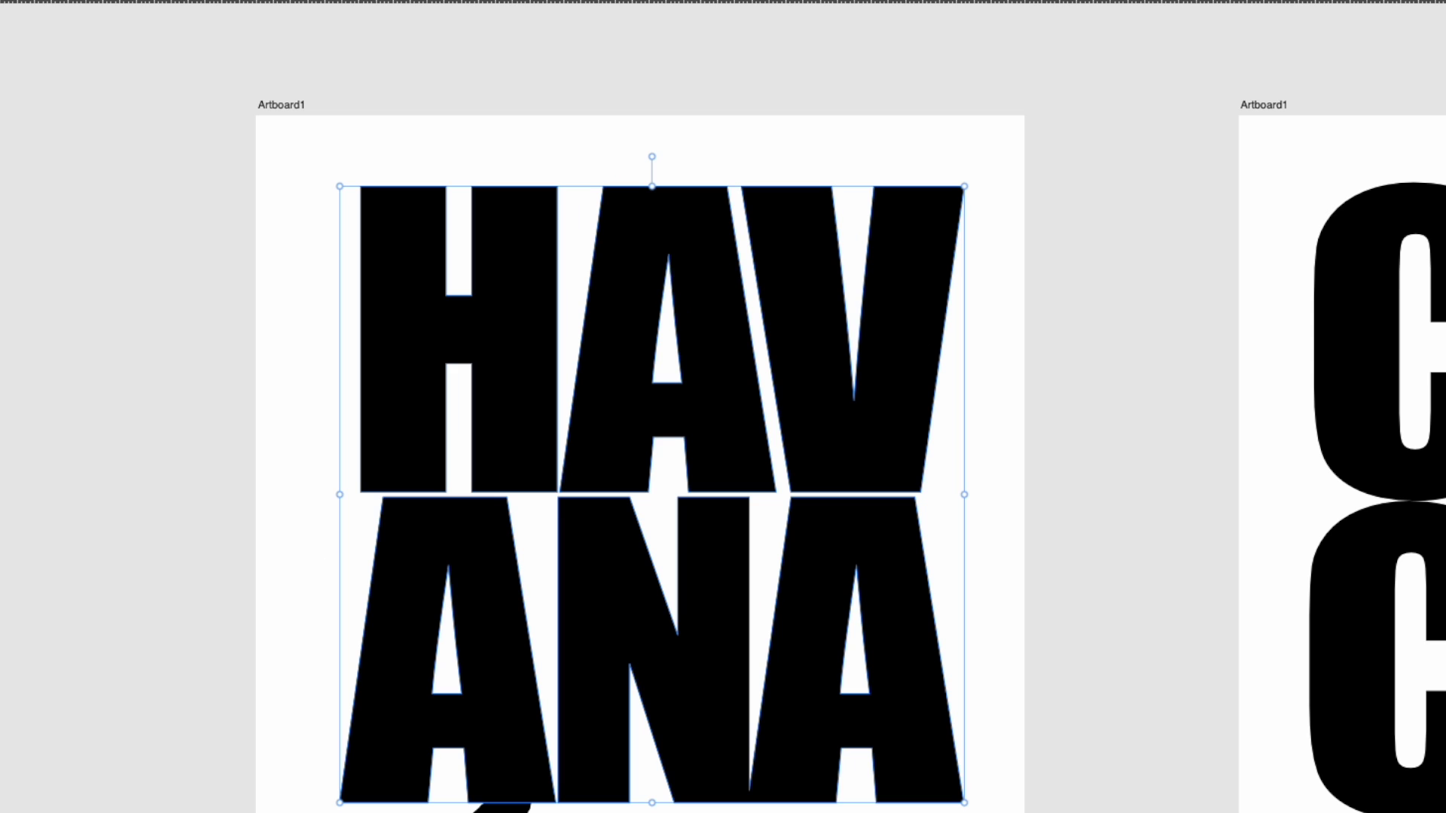
Place the DALL-E Havana beach image on the HAVANA artboard and enlarge it until it covers the HAV and ANA letters.
drag(866, 248, 590, 349)
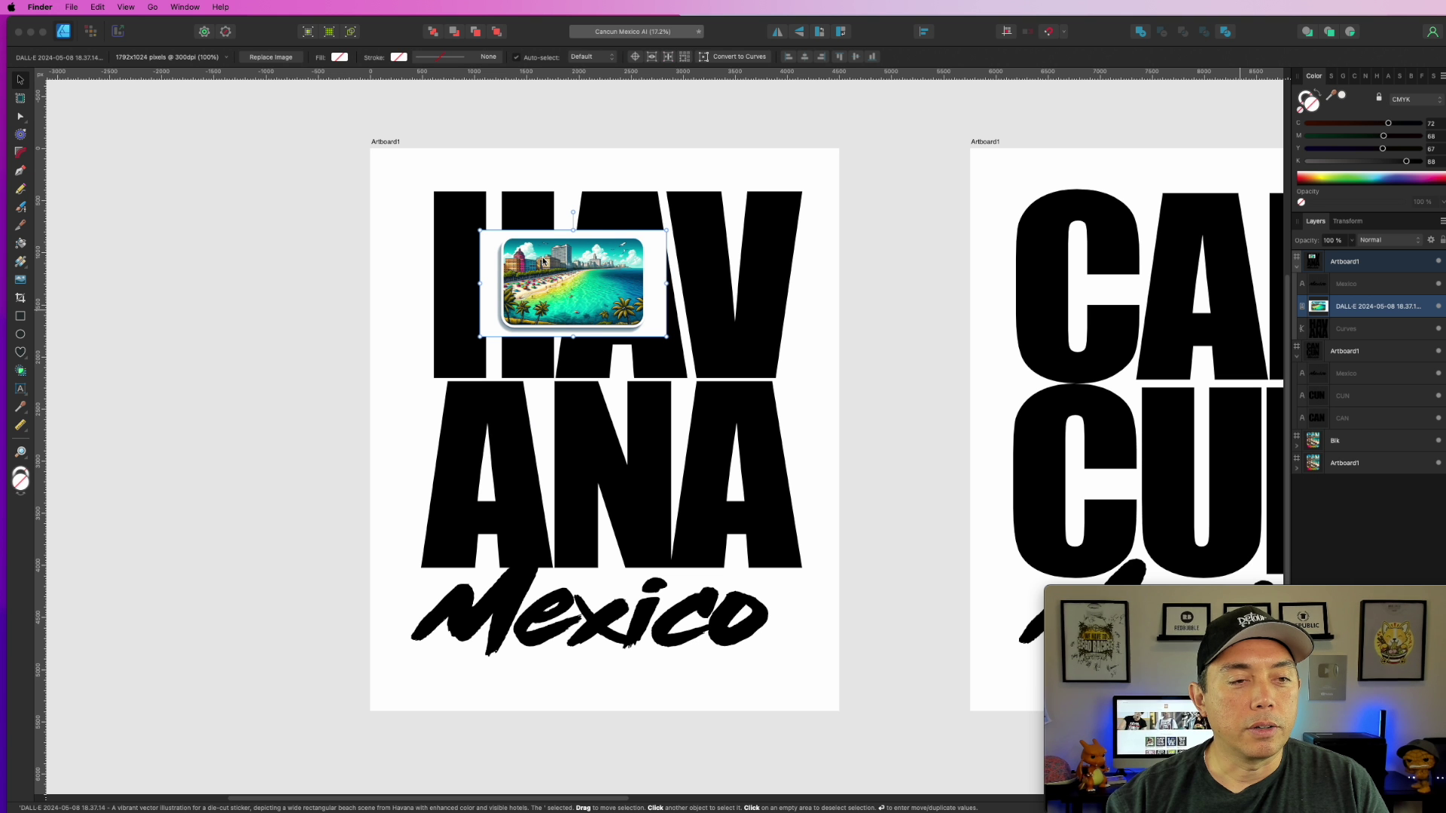
click(666, 334)
drag(666, 334, 1156, 615)
drag(723, 463, 484, 380)
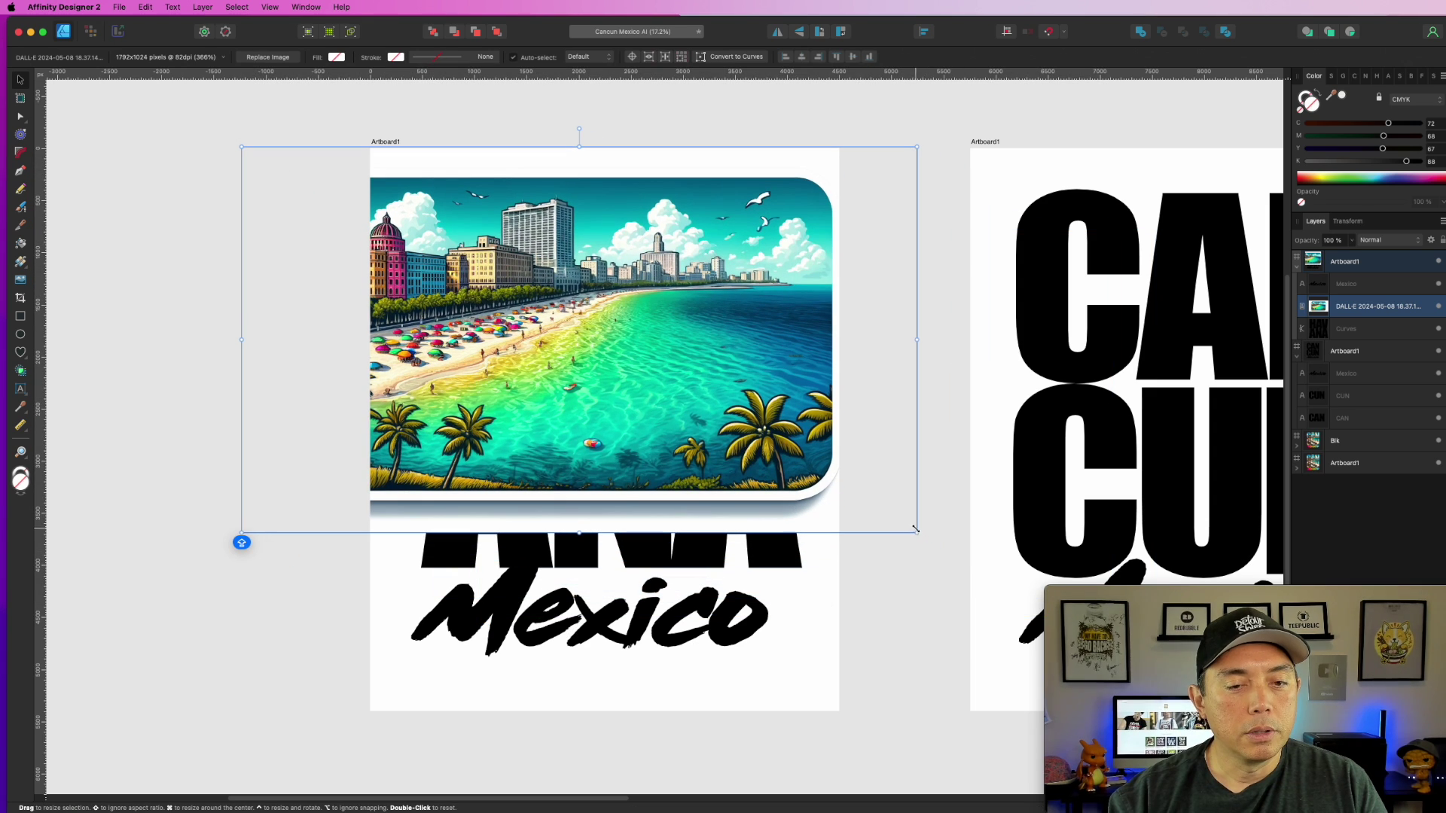
drag(916, 532, 1098, 638)
drag(707, 426, 743, 421)
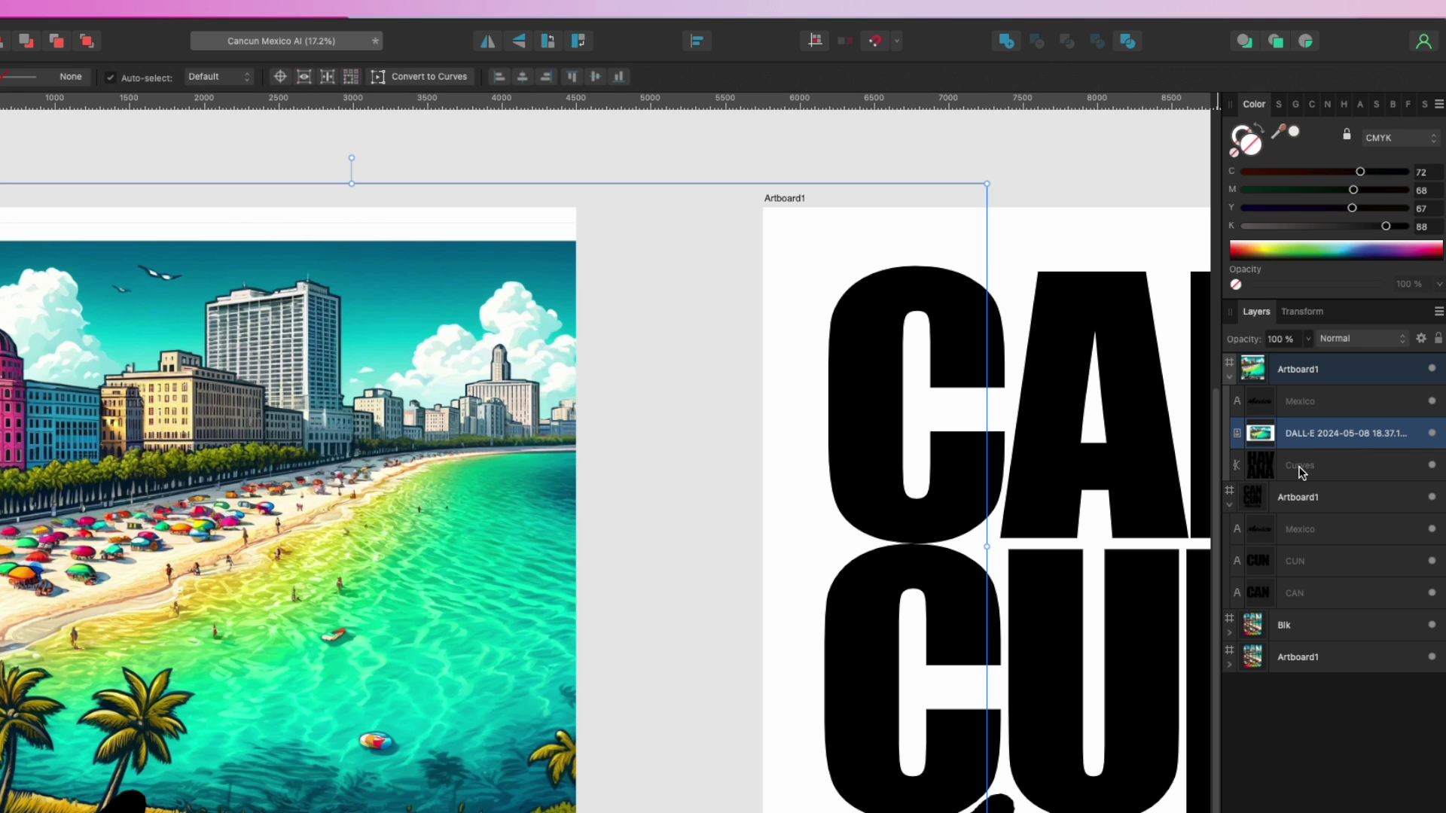
Clip the beach image inside the merged HAVANA letters and shift it to the left within them.
drag(1271, 441, 1268, 466)
click(213, 219)
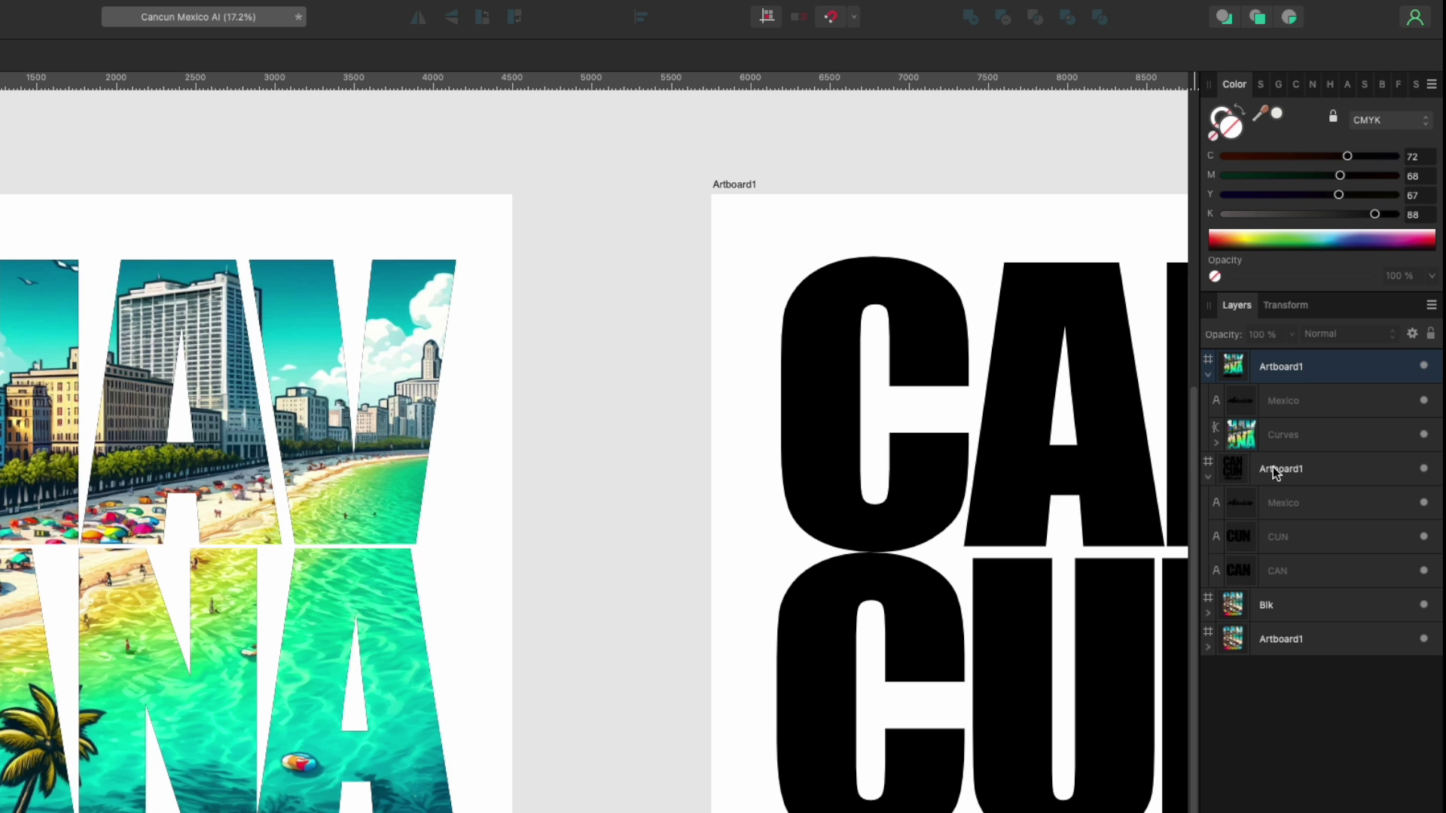
click(1220, 442)
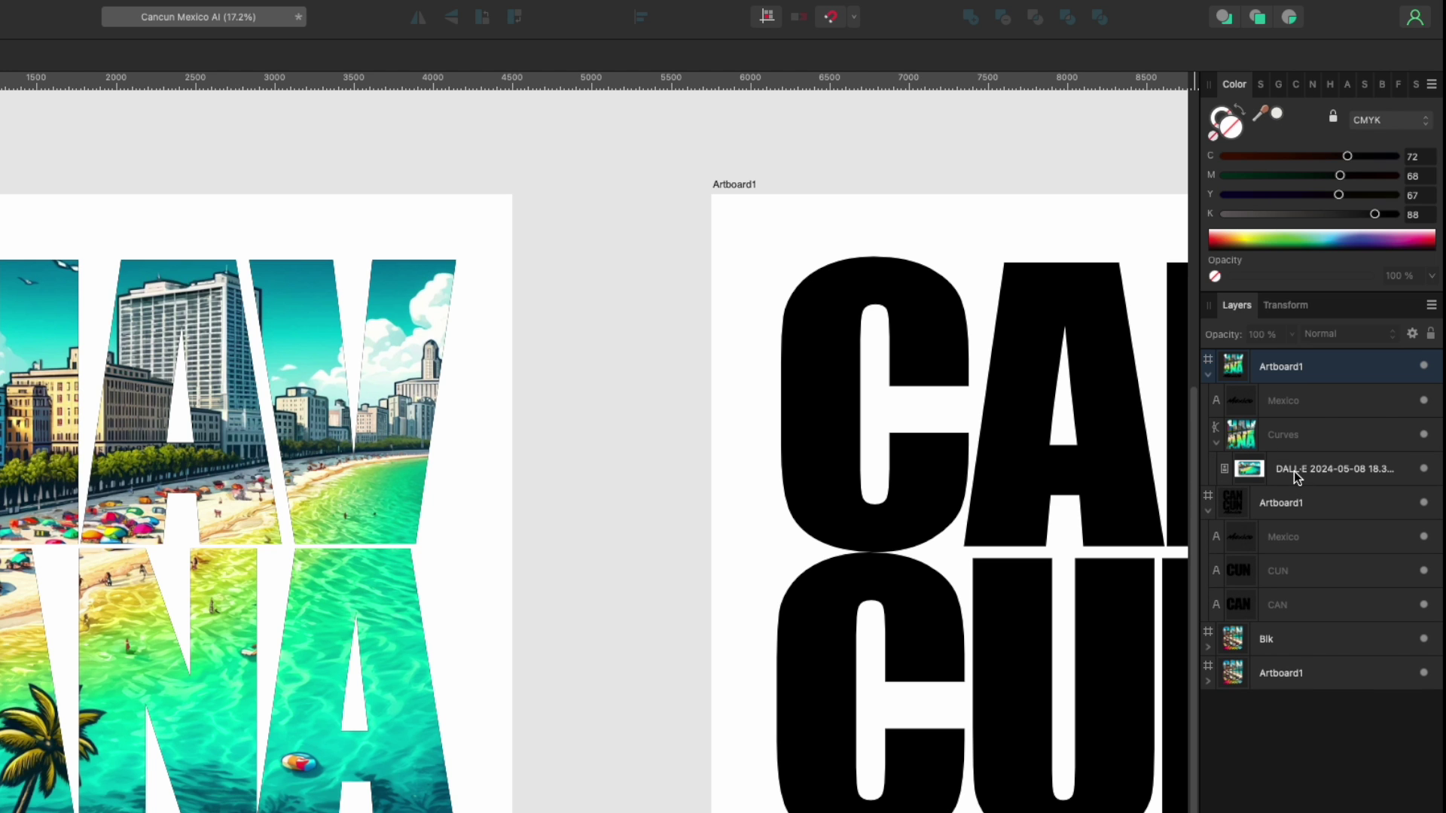
click(1293, 471)
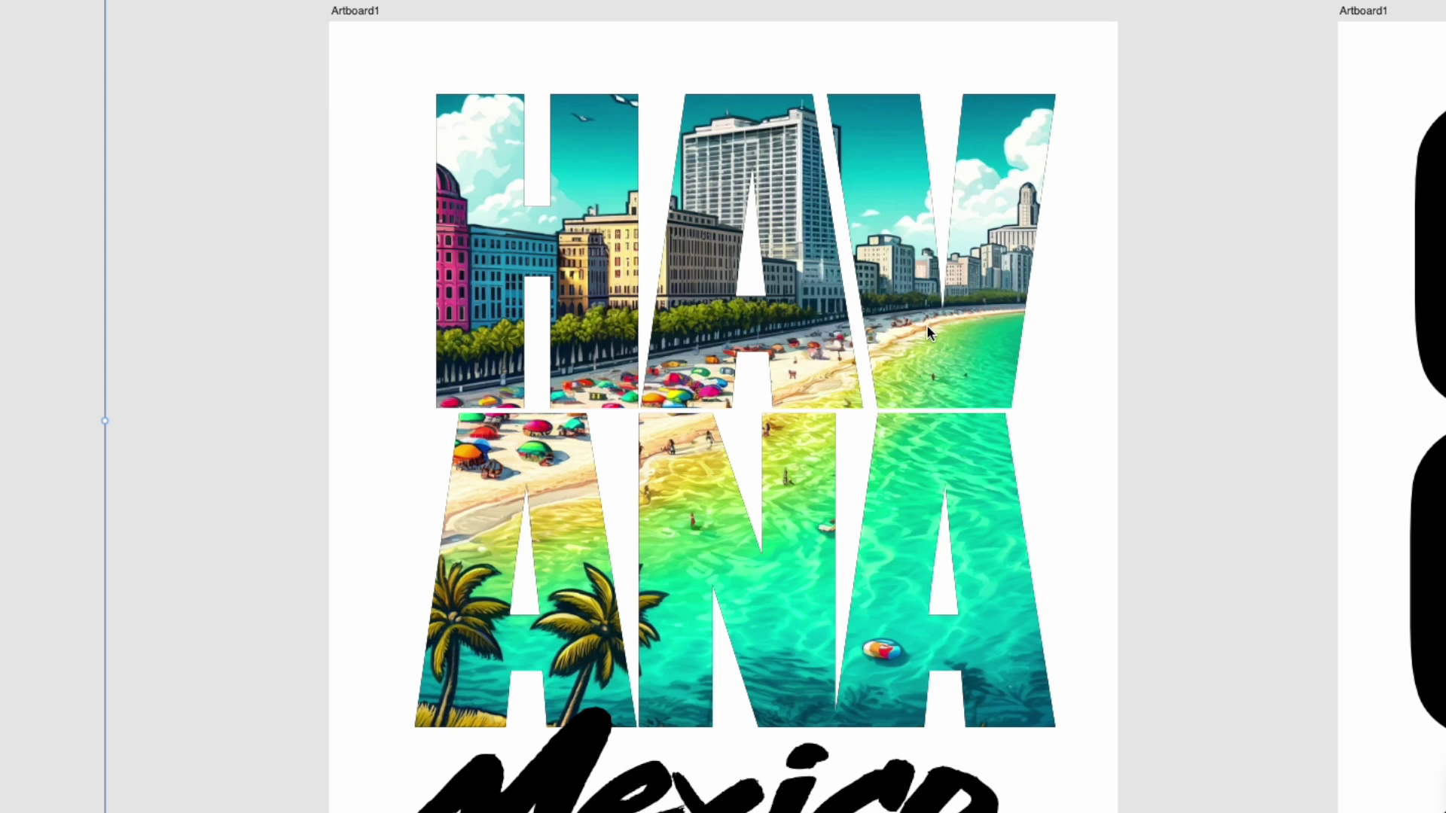
drag(928, 326, 860, 341)
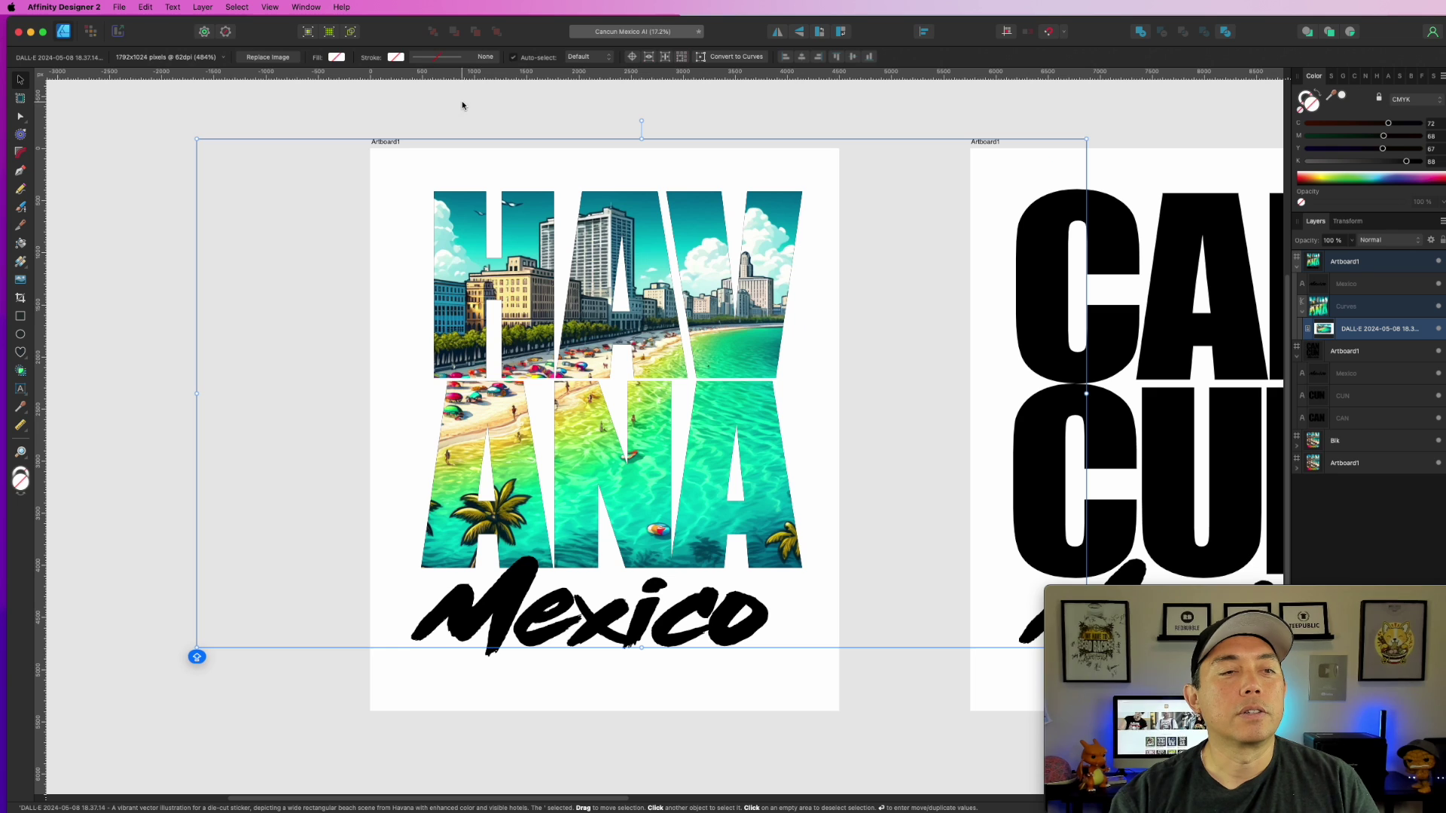
click(463, 108)
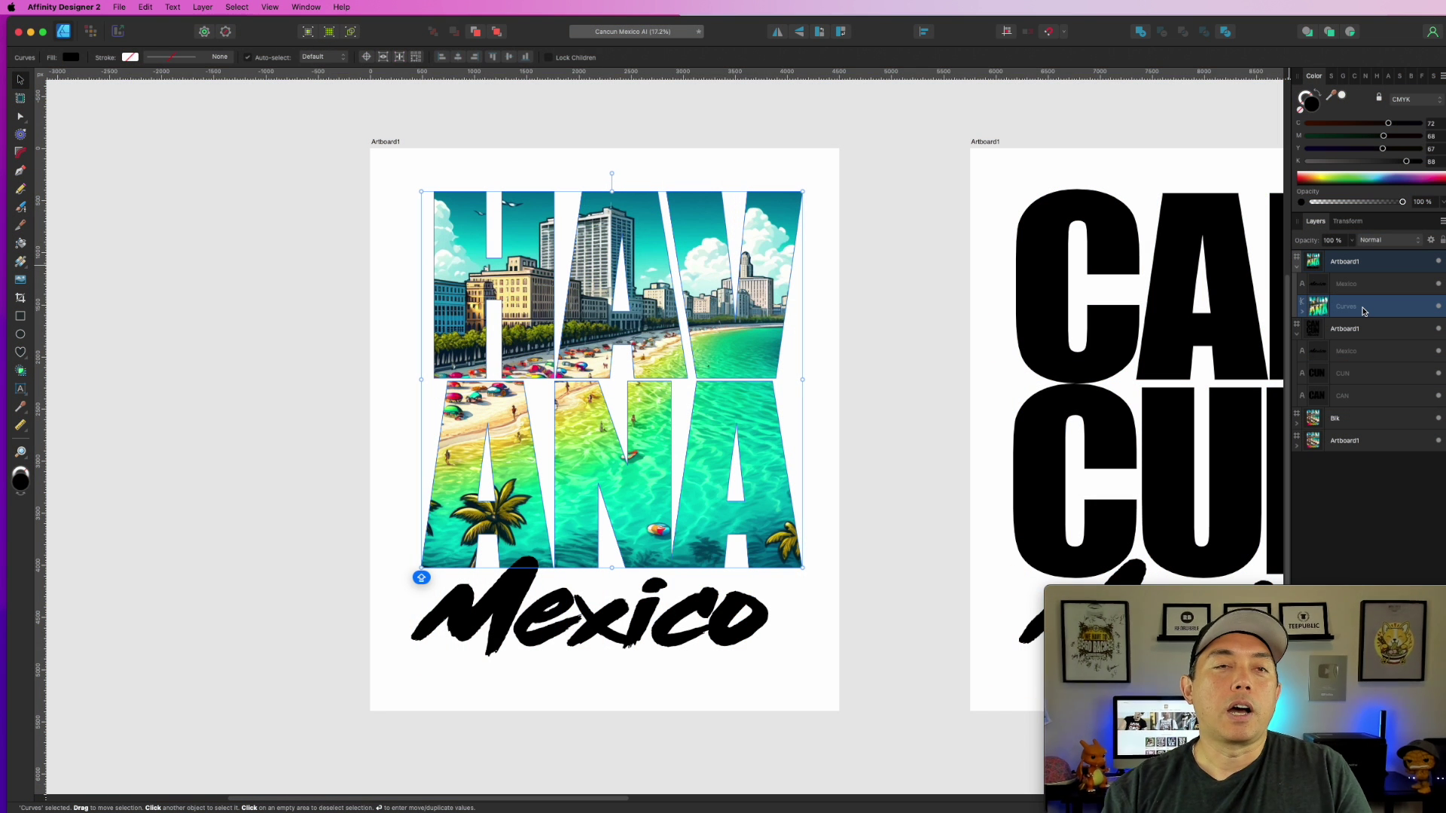
Duplicate the image-filled HAVANA letter curves on their artboard.
click(971, 219)
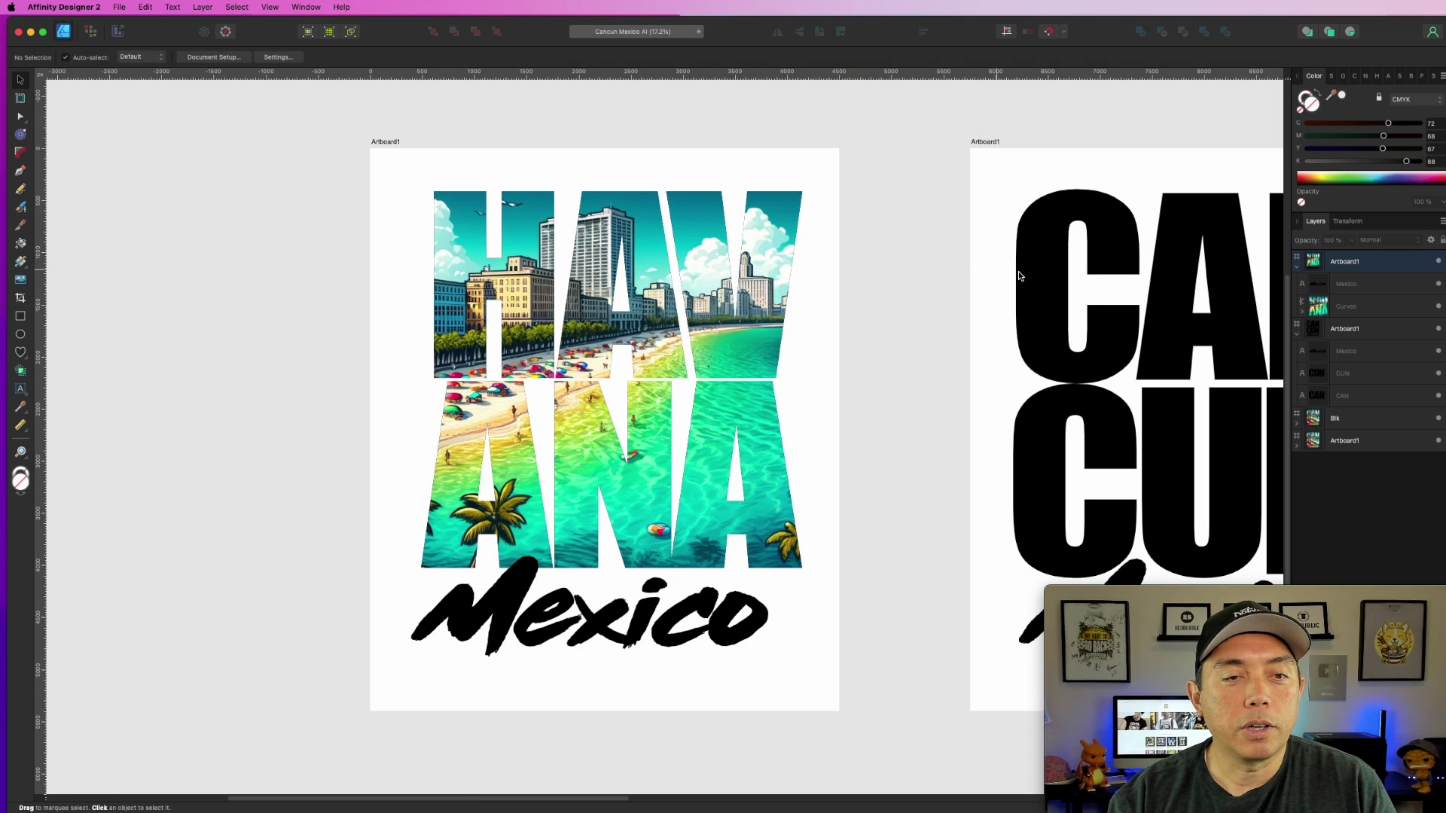
drag(1074, 275, 680, 245)
scroll(680, 246, right, 10)
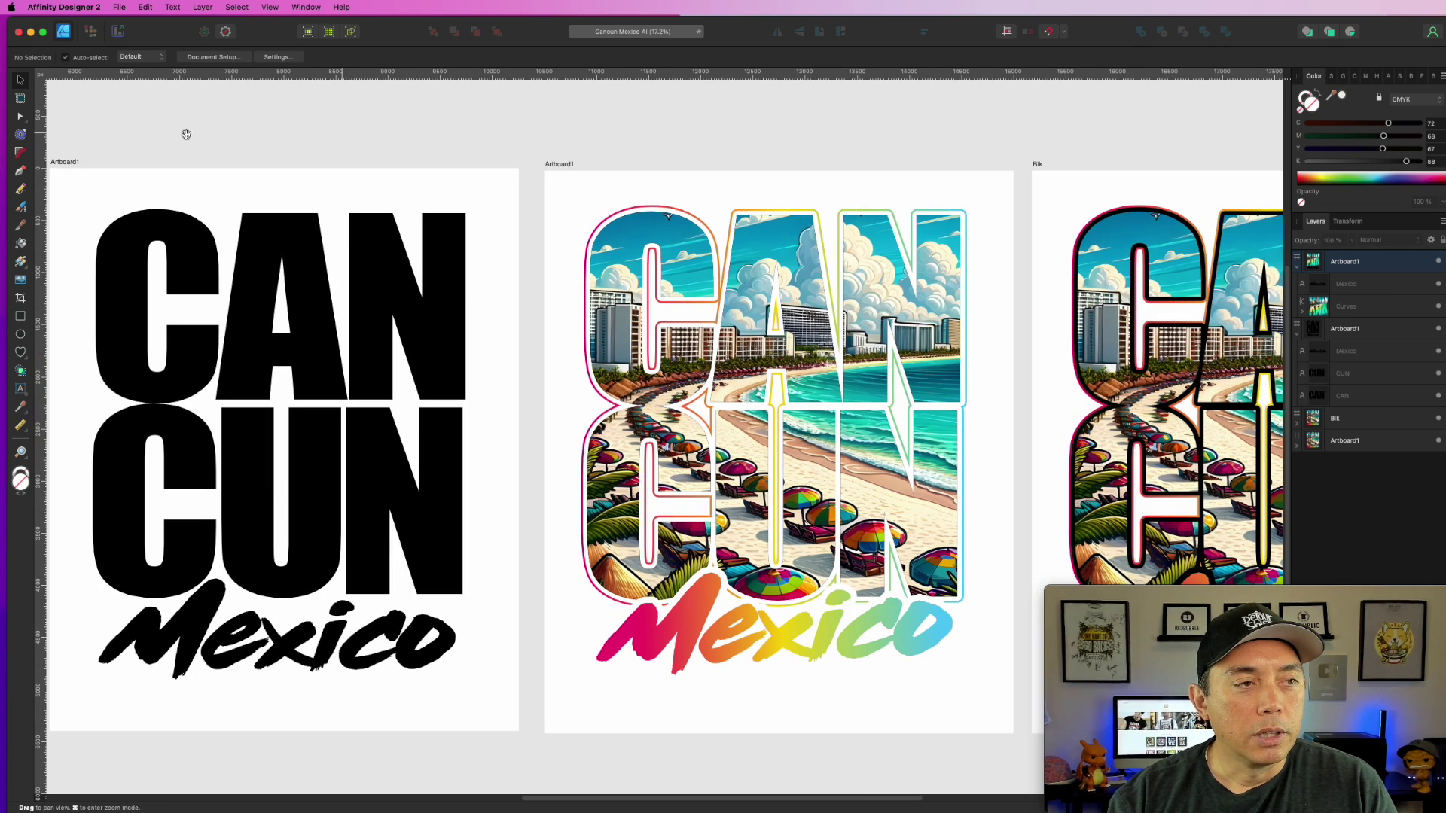
scroll(304, 175, left, 10)
drag(304, 174, 613, 155)
click(1357, 307)
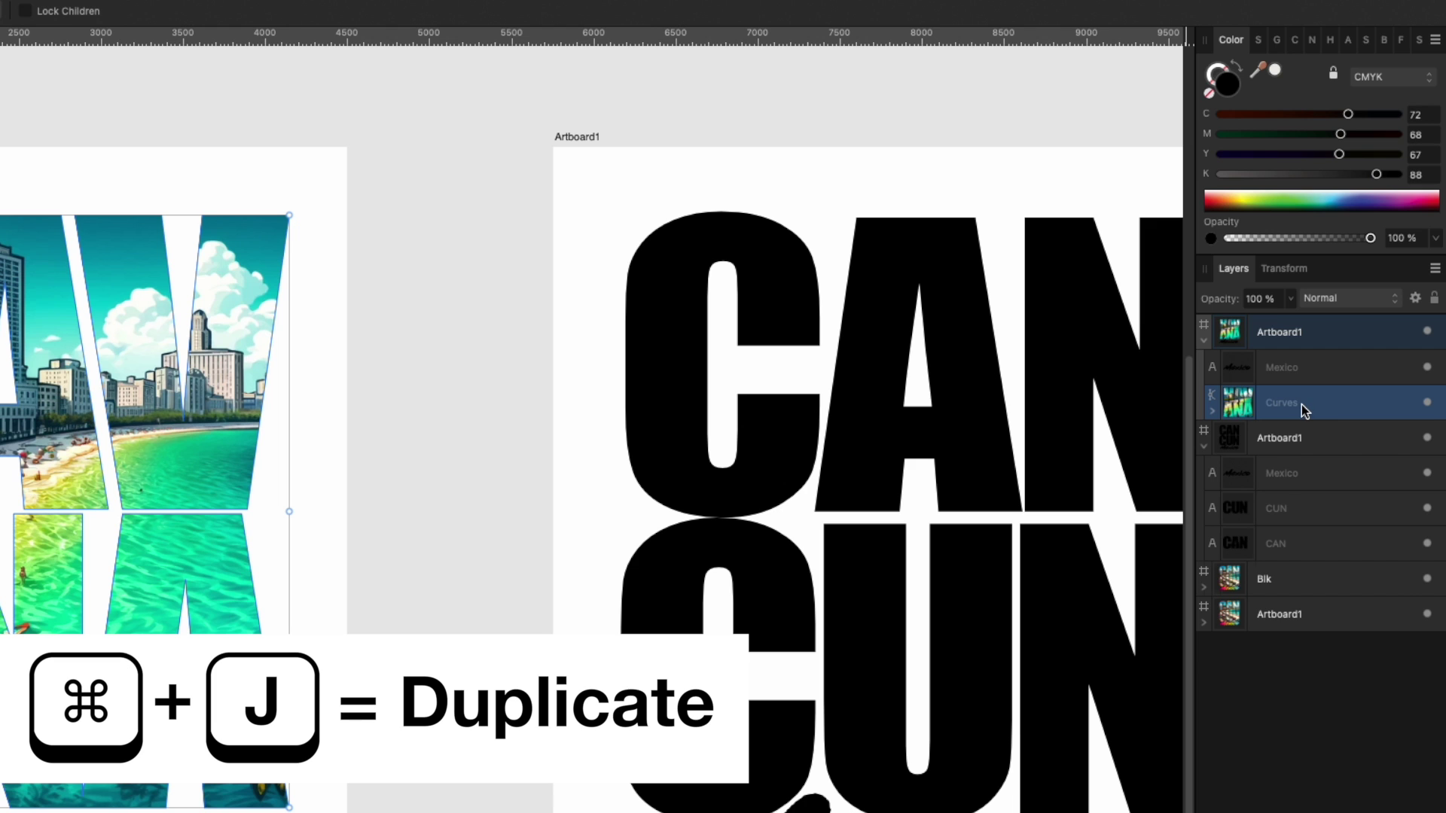
key(super+j)
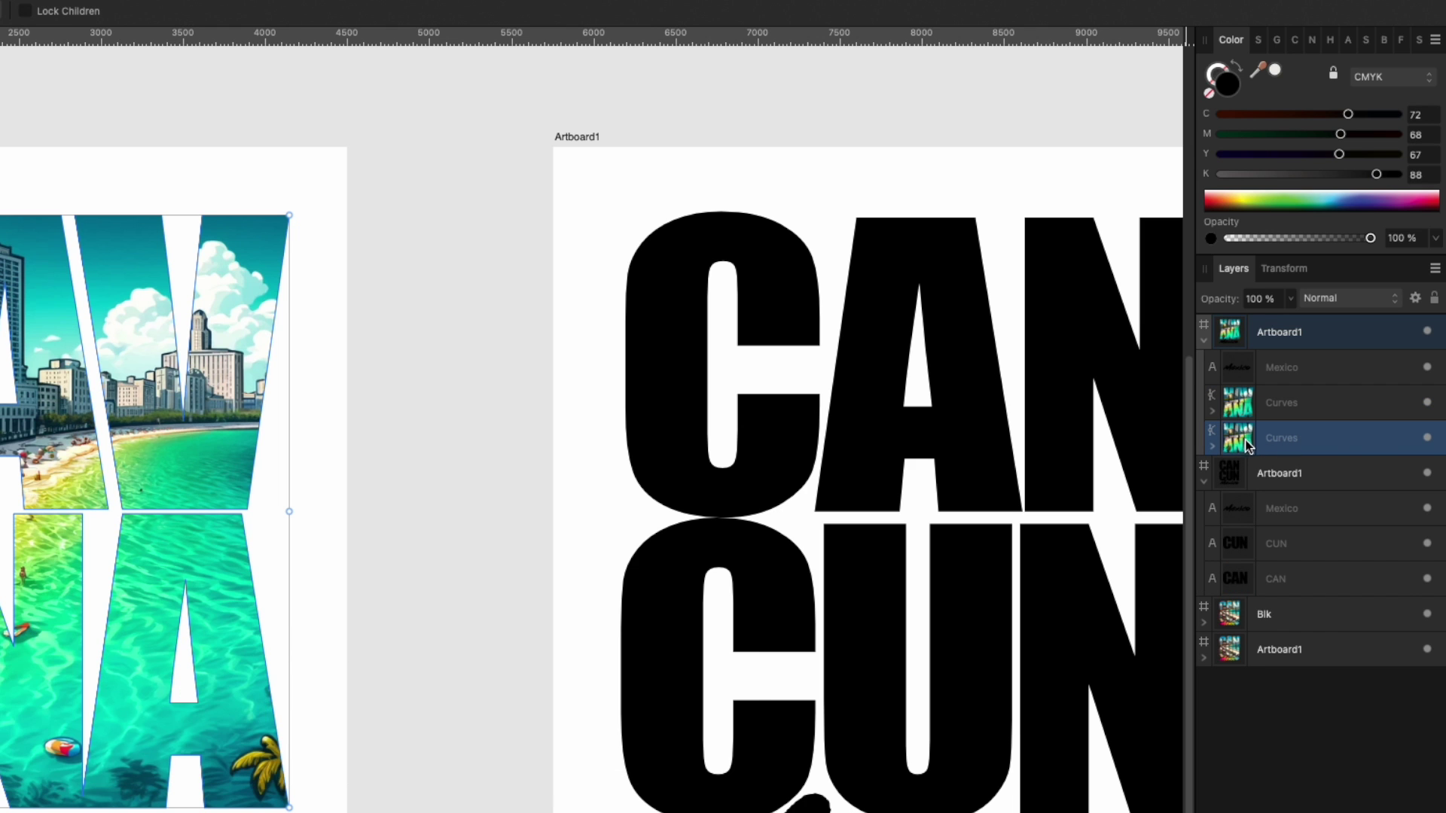
Take the beach image out of the lower copy of the HAVANA curves and delete it, leaving plain black letters.
click(1213, 444)
drag(1308, 476, 1321, 422)
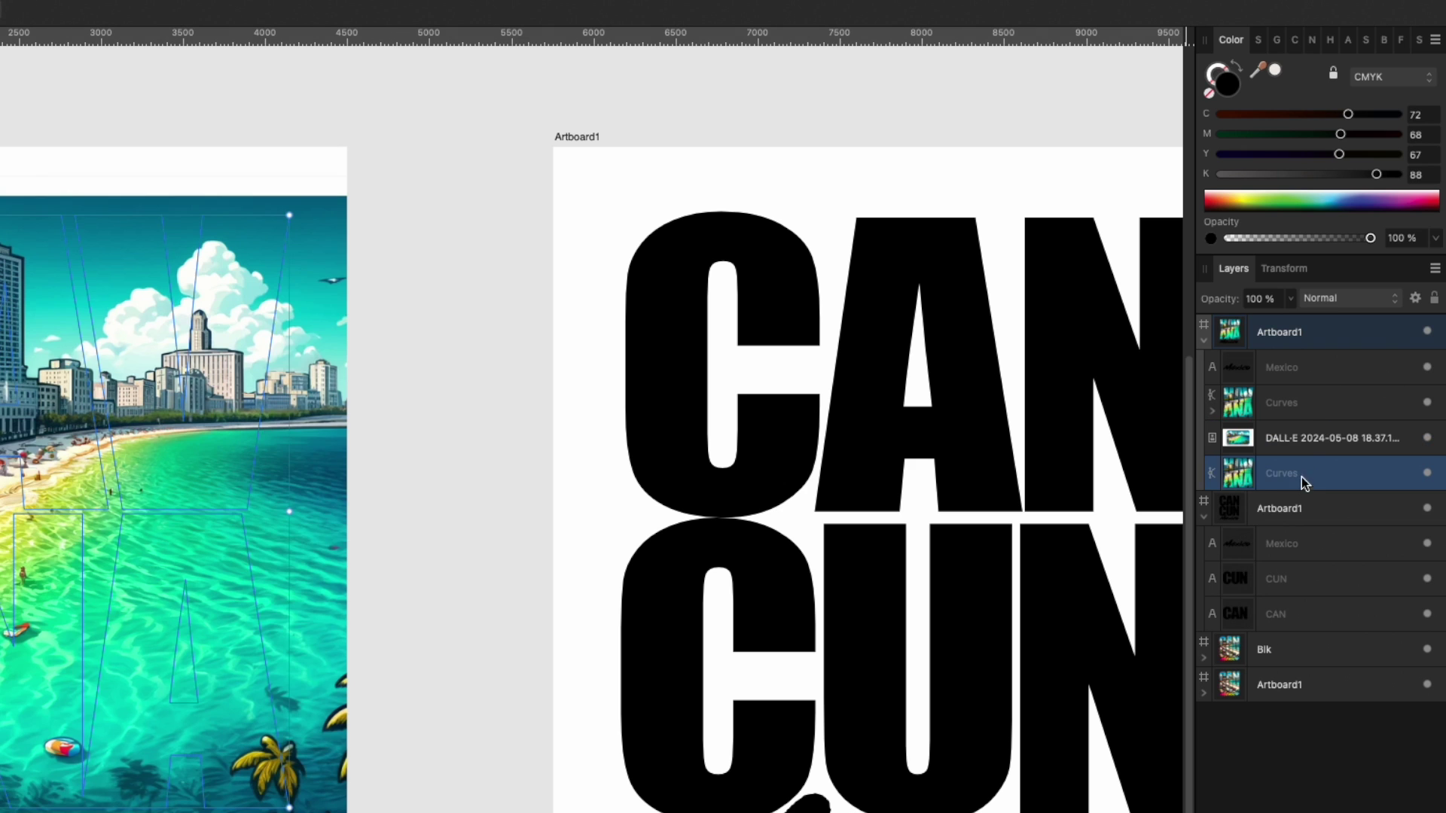
click(1307, 446)
key(super+z)
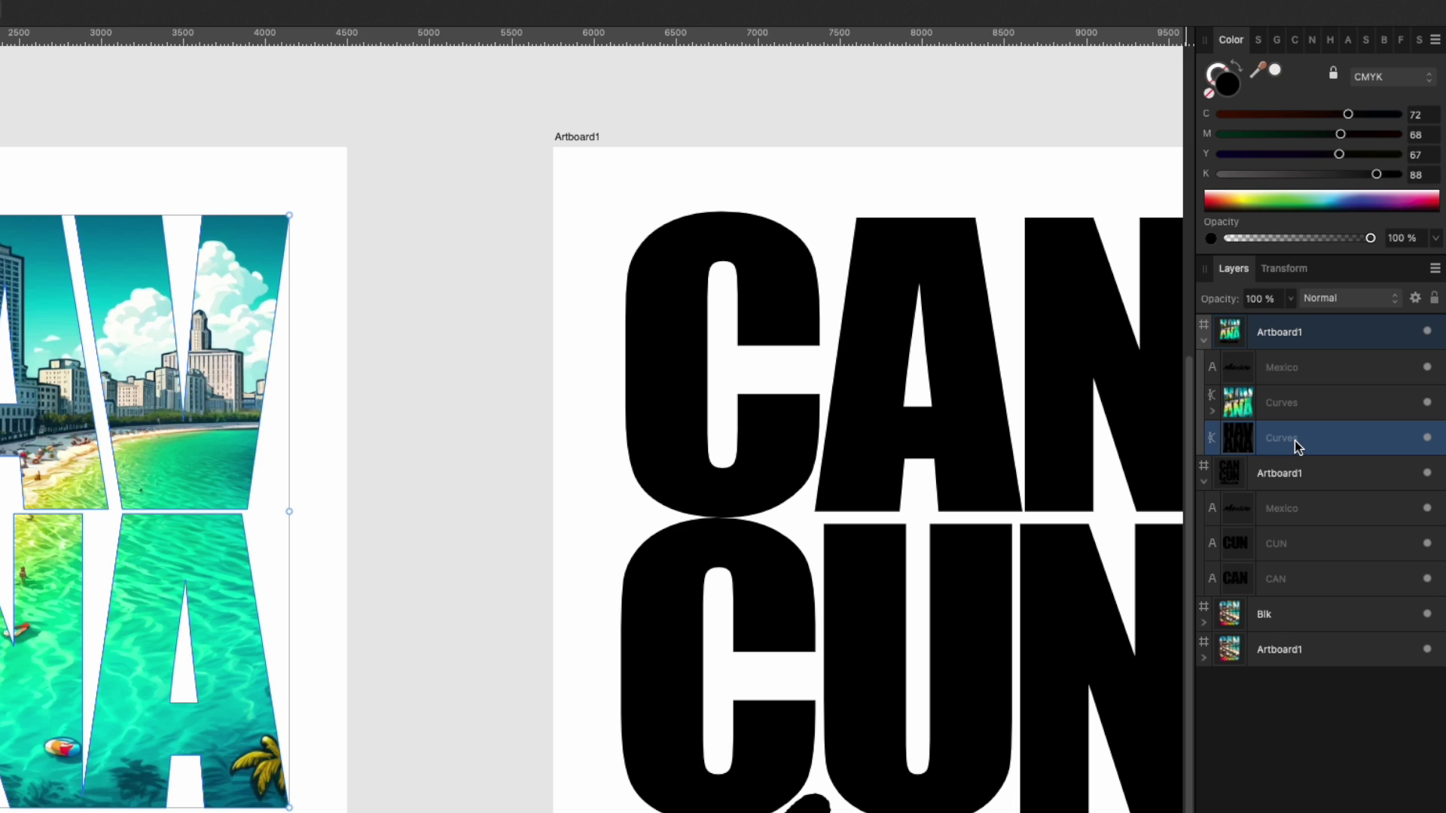
Duplicate the plain black HAVANA curves and give the copy an outward contour with a radius of about 84 px.
key(super+j)
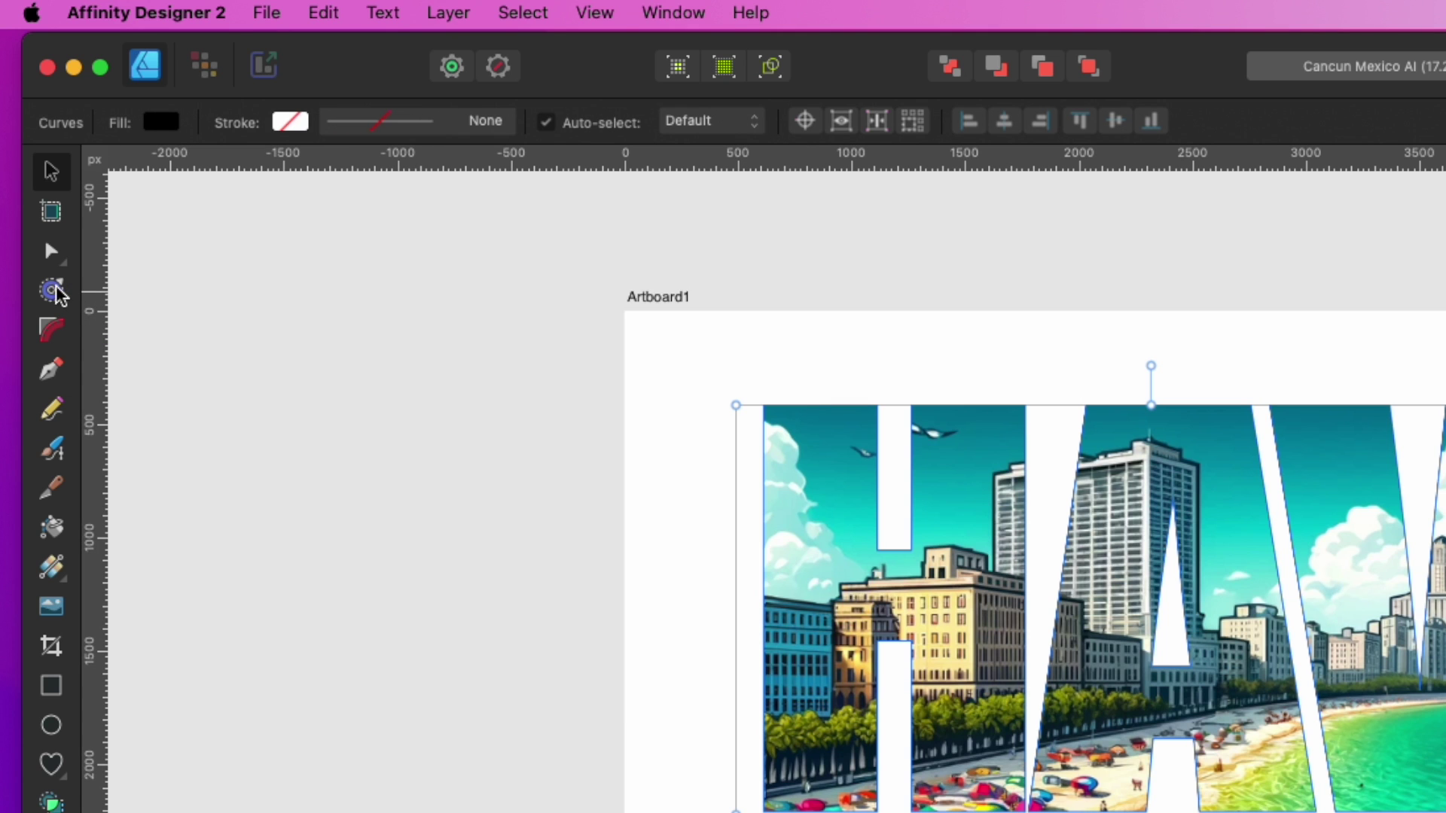
click(56, 294)
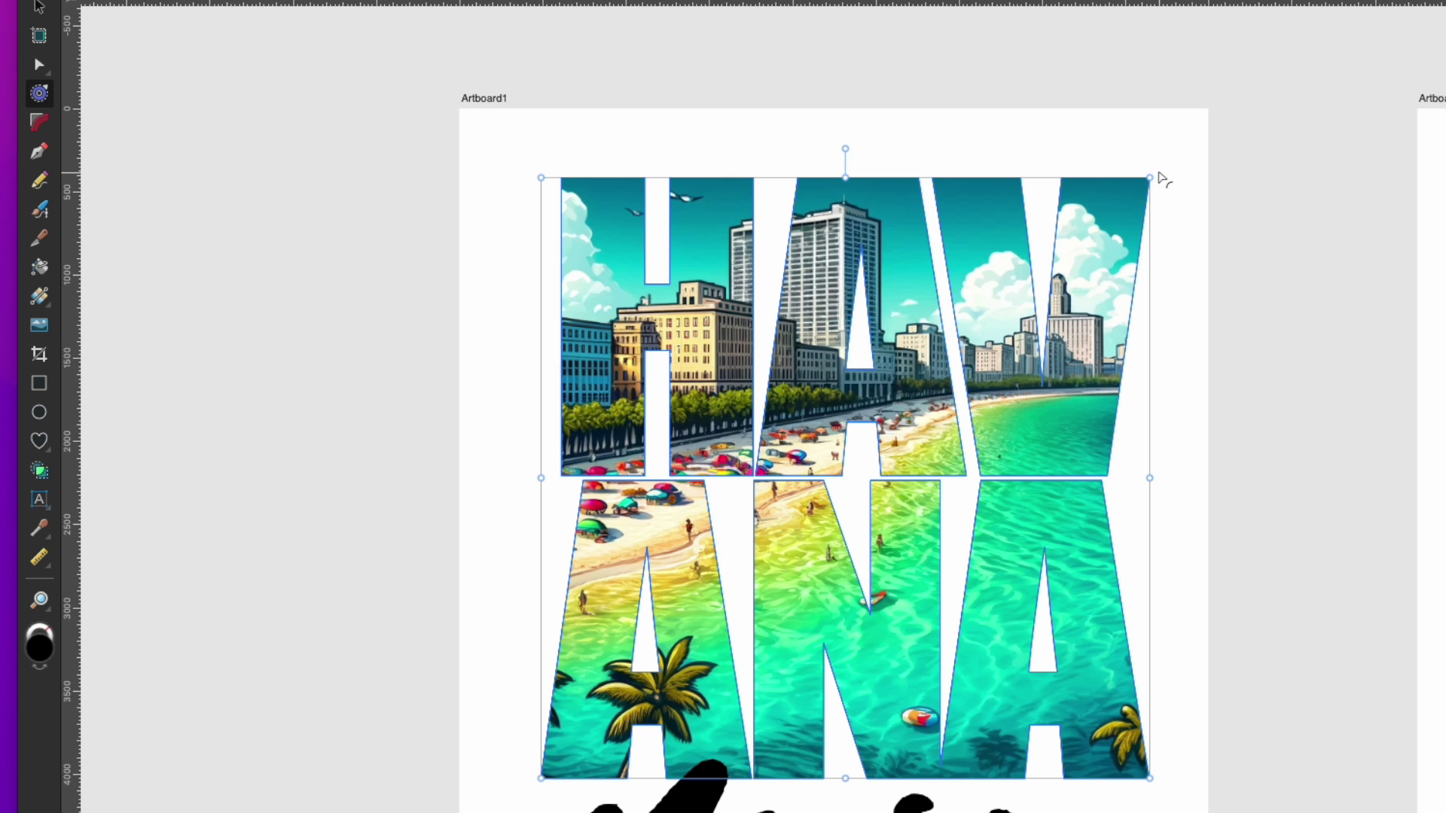
drag(1162, 168, 1171, 168)
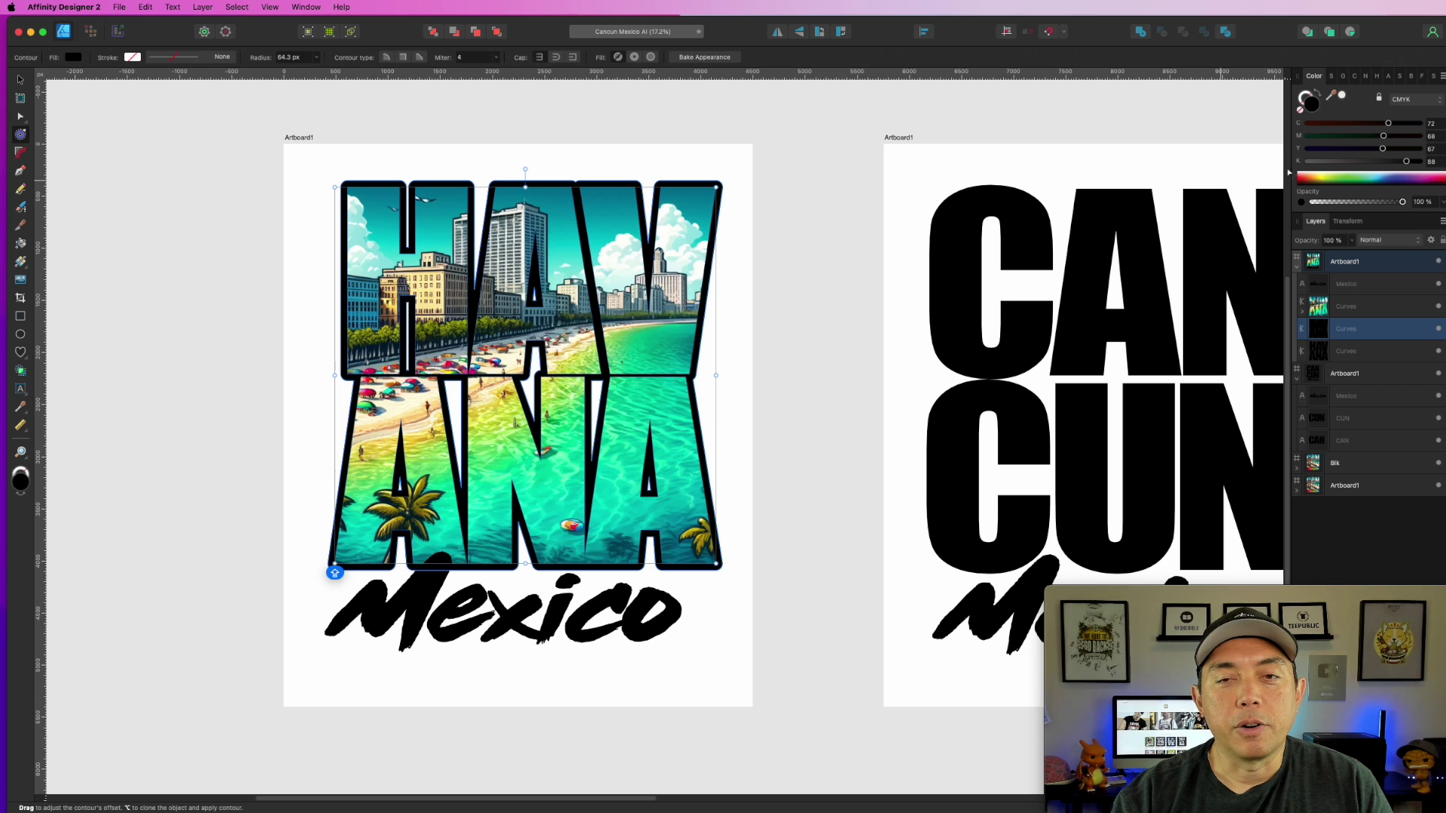
Recolour the contoured black HAVANA copy behind the image letters light blue, CMYK 32, 5, 7, 0.
click(1343, 97)
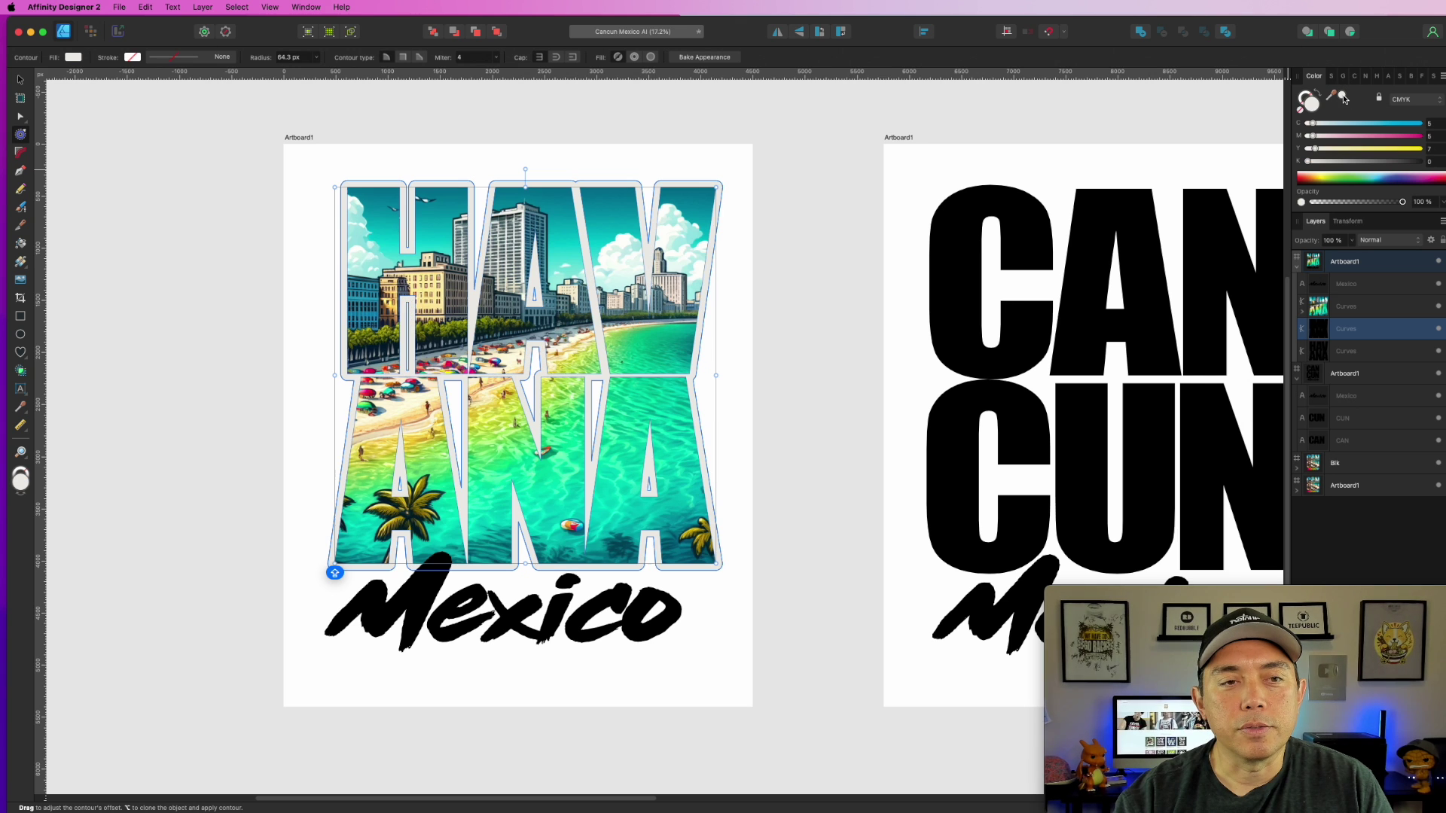
click(1344, 124)
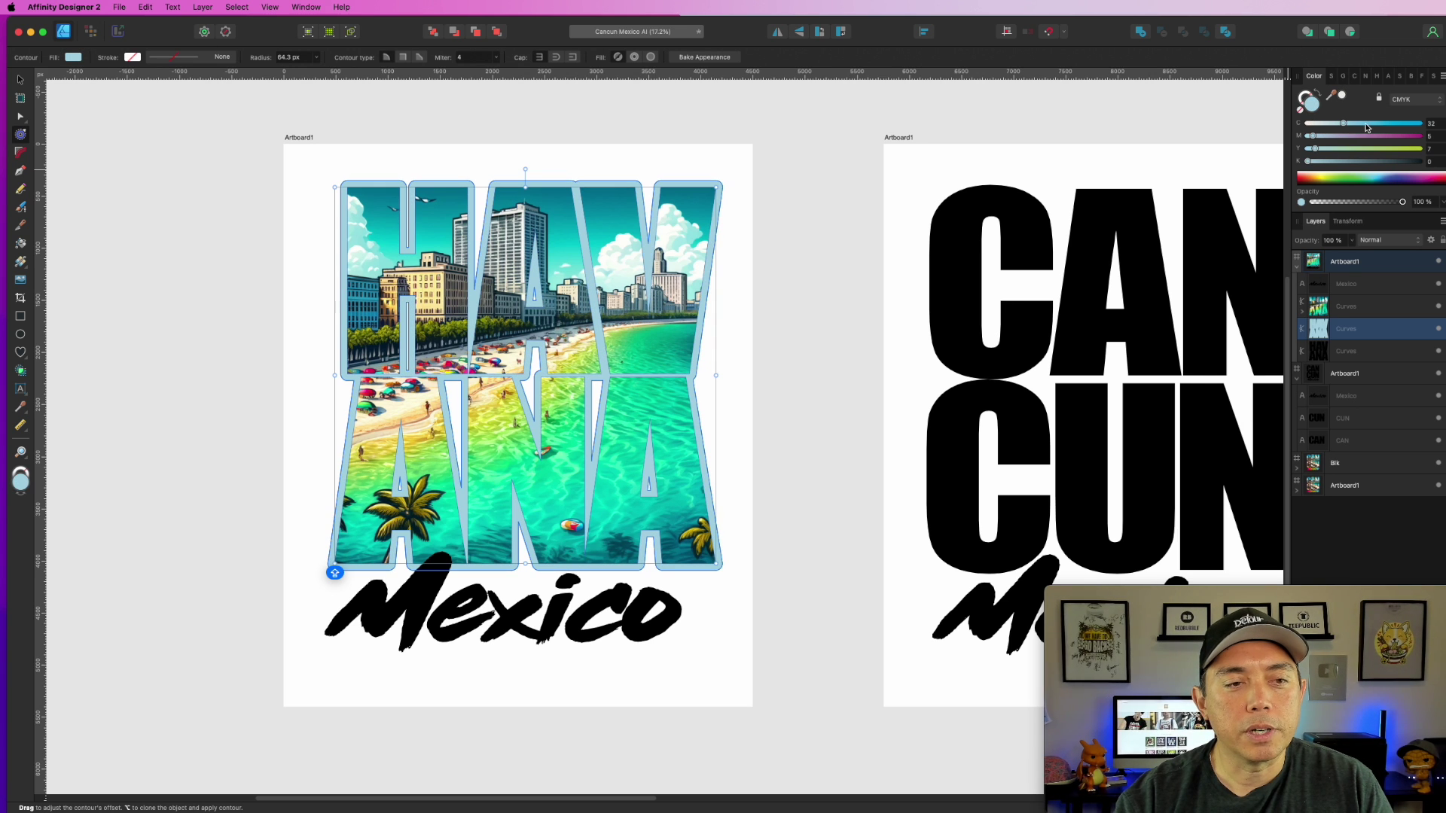
click(842, 262)
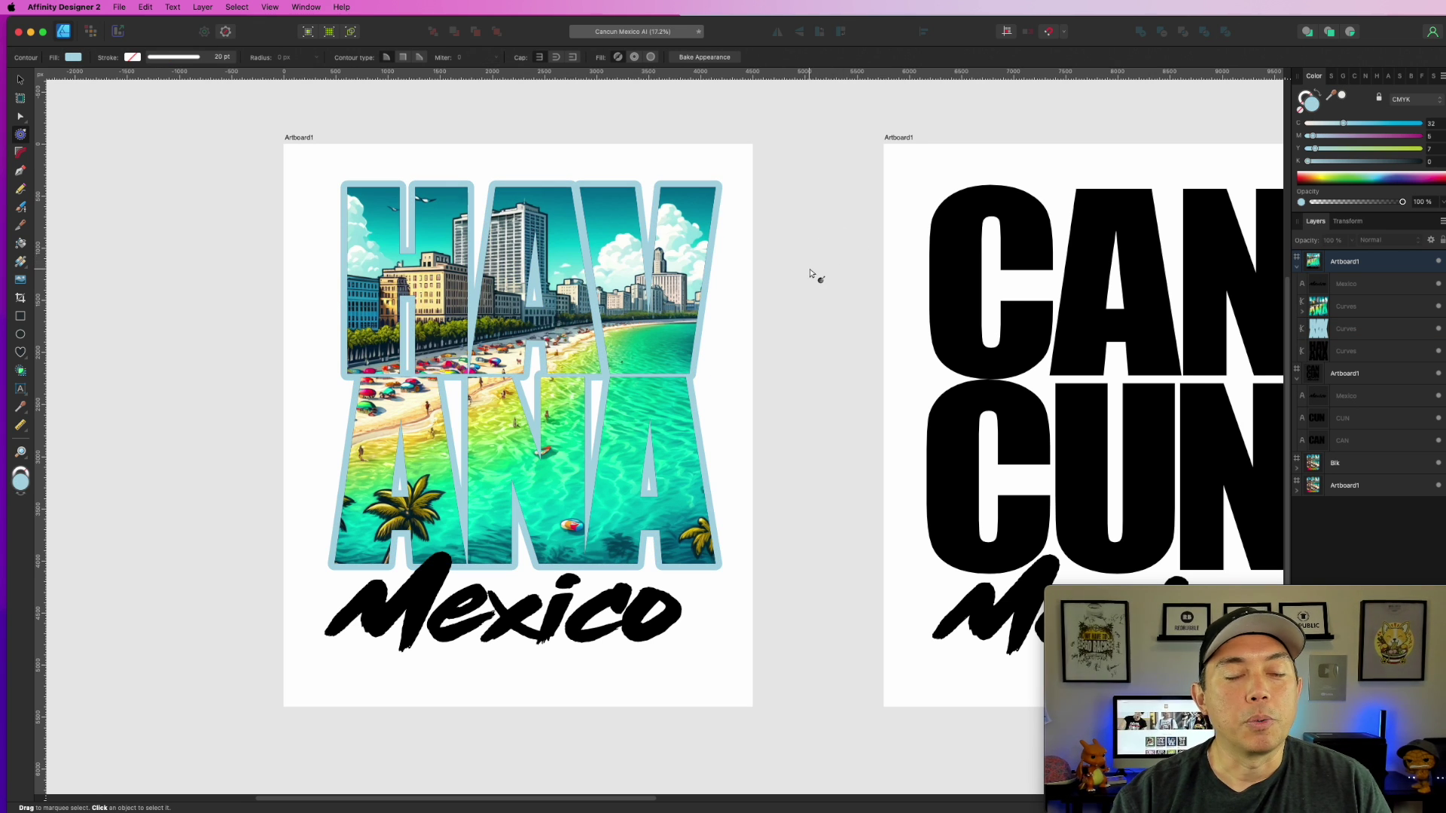
Give the lowest black HAVANA curves an outward contour with a radius of about 114 px, forming a thicker outline behind the light blue one.
click(1359, 356)
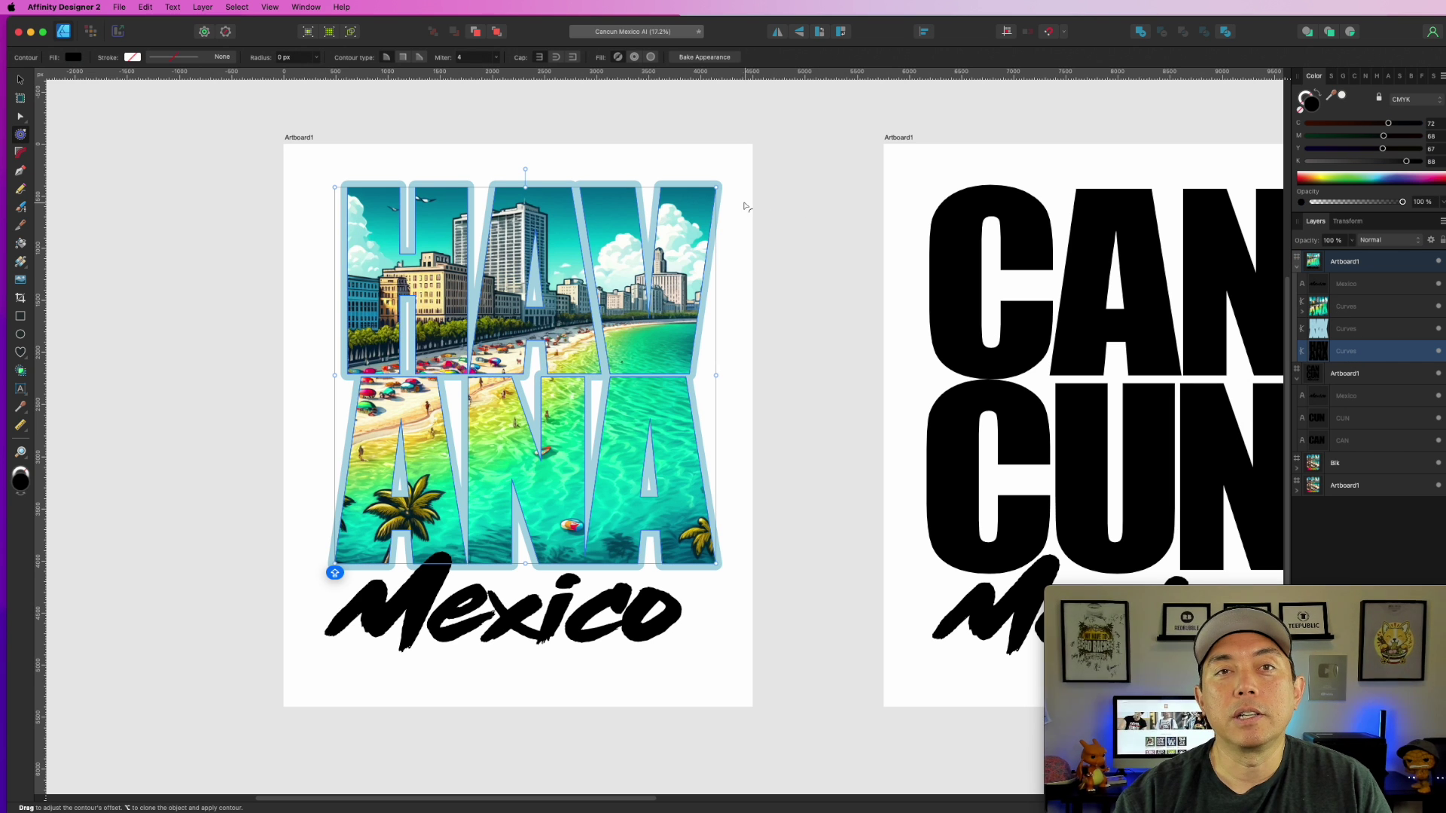
drag(717, 192, 730, 185)
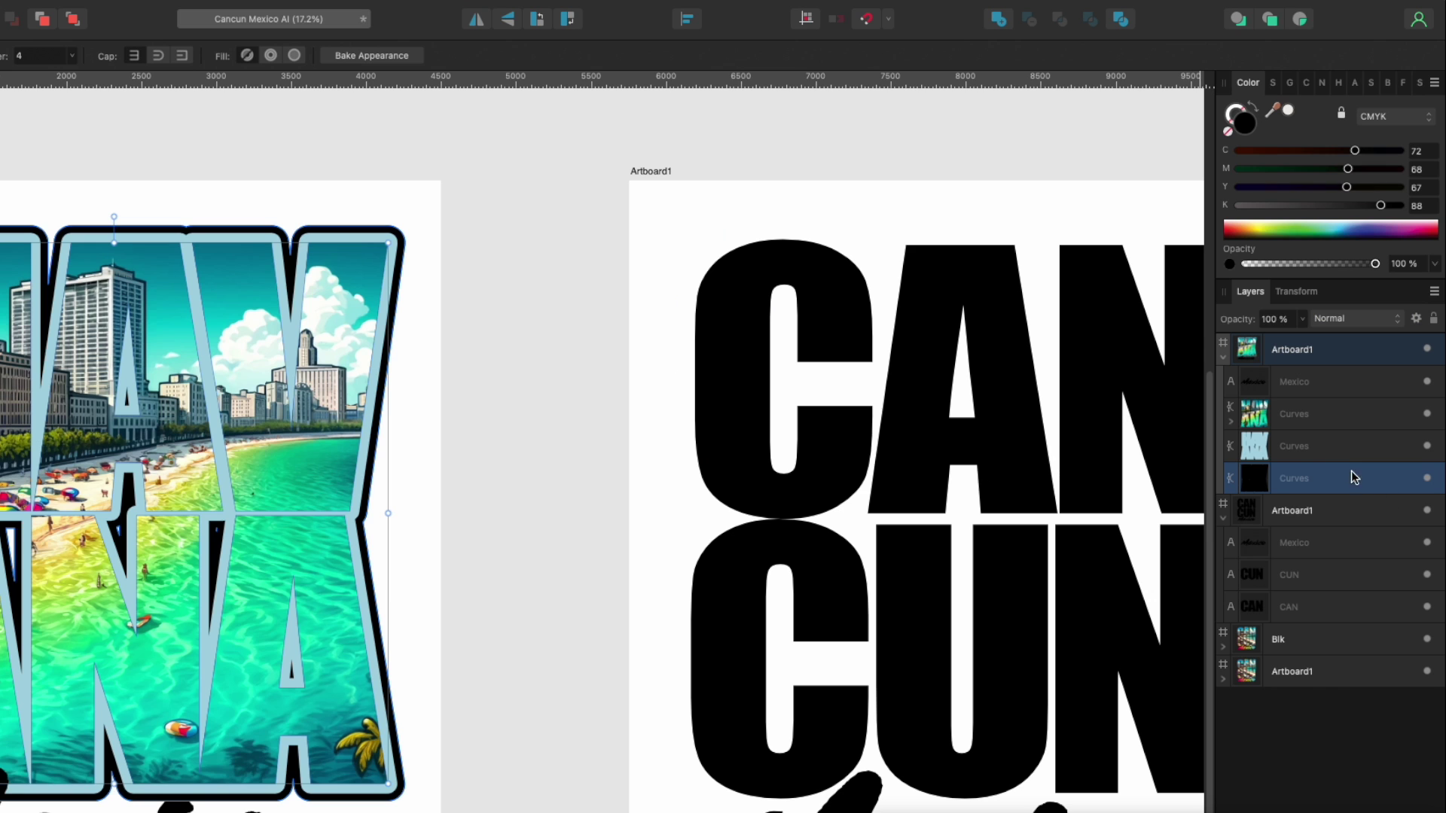
click(1368, 330)
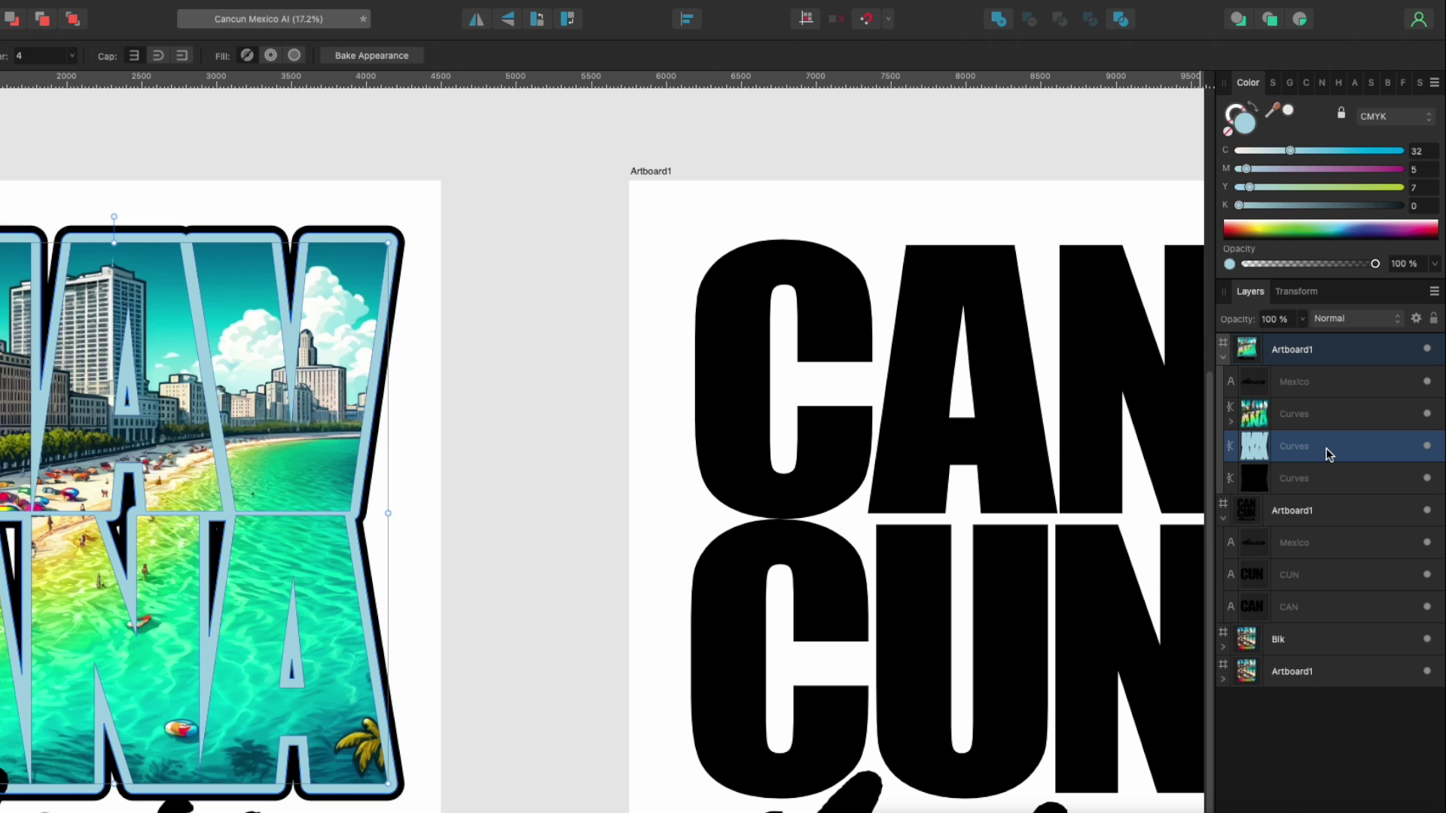
click(778, 139)
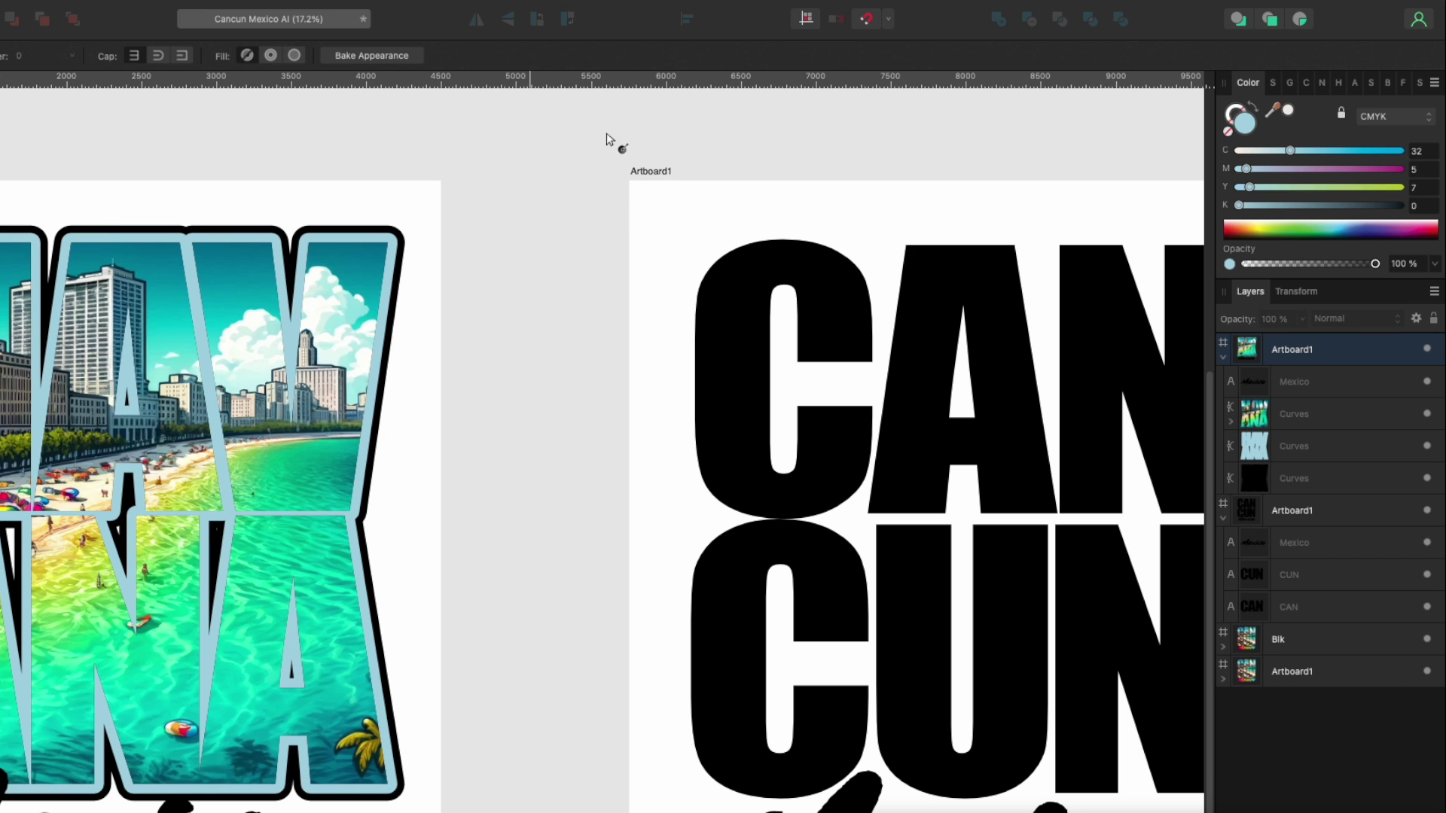
click(558, 183)
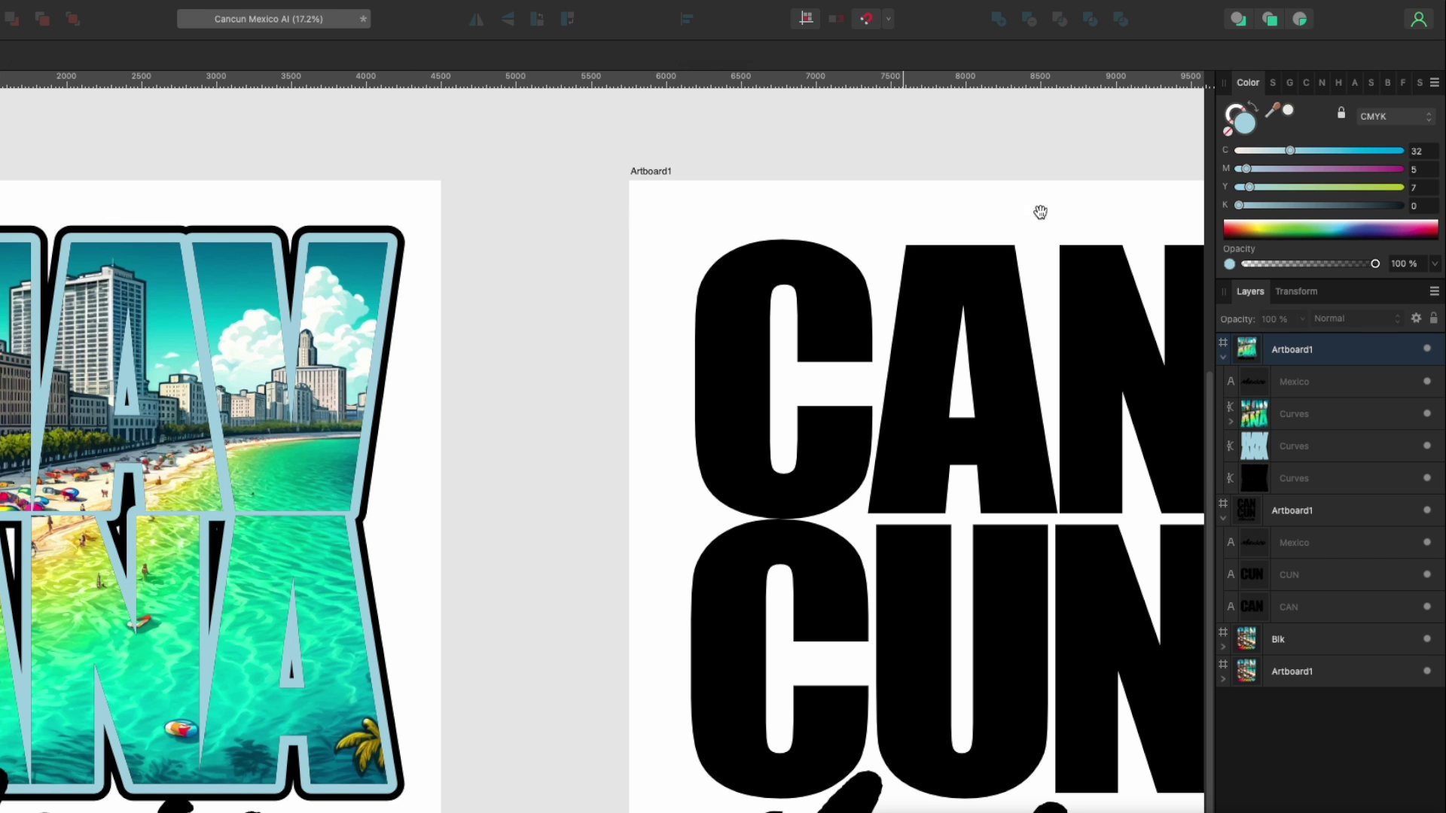
Compare with the finished Cancun design and group the light blue and black HAVANA outline curves together.
scroll(1040, 213, right, 10)
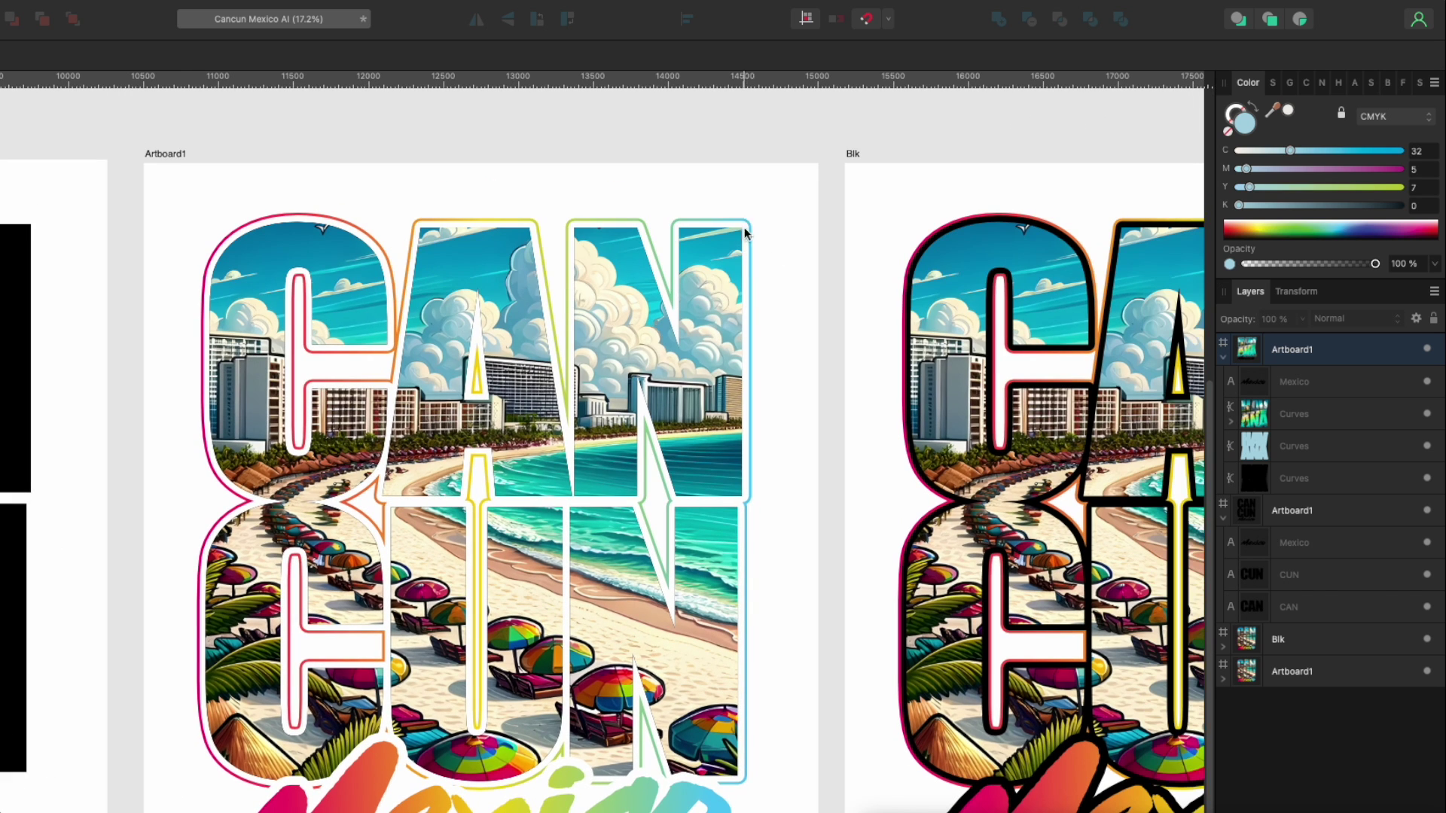
scroll(742, 222, left, 10)
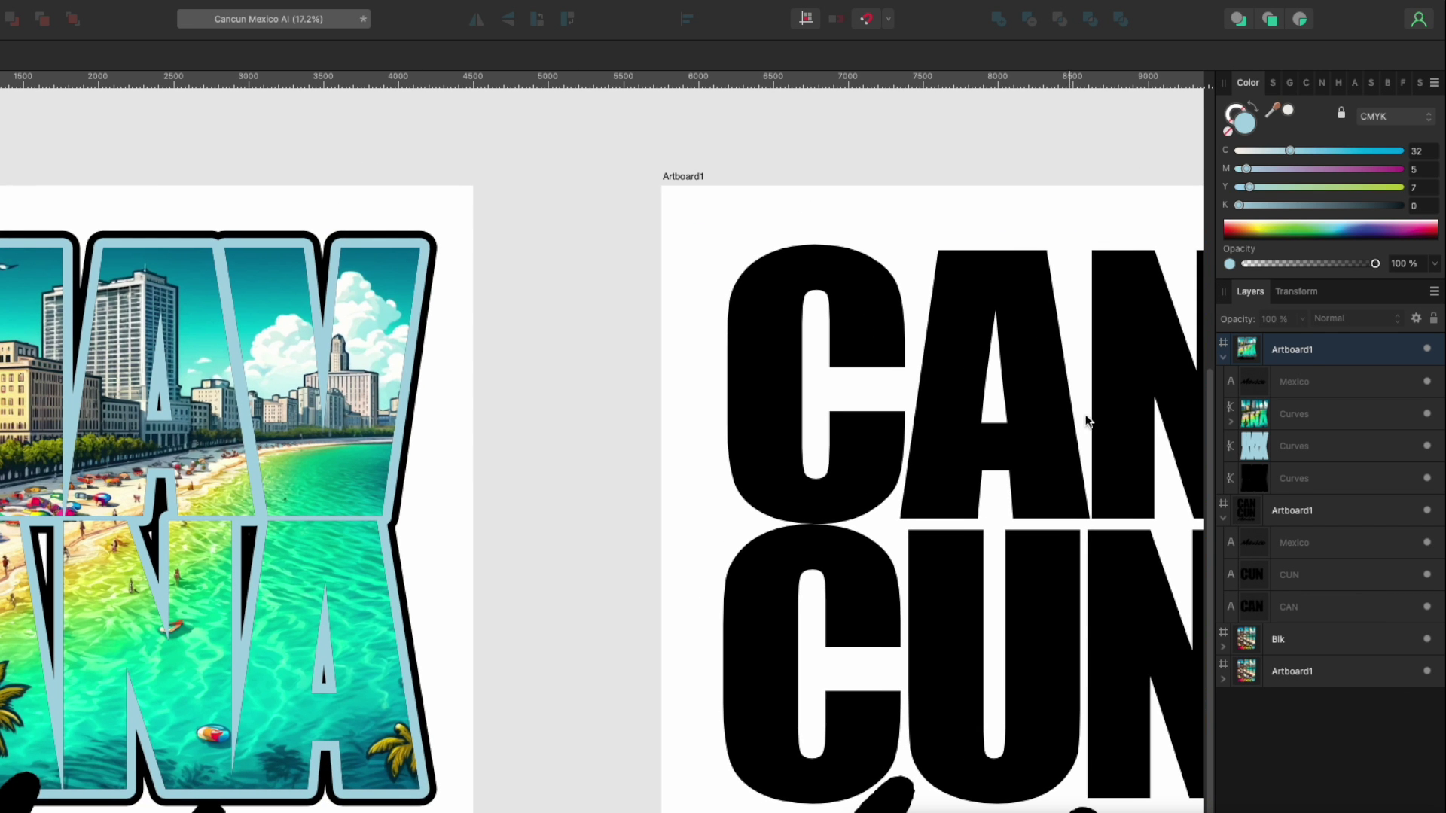
click(1294, 448)
shift+click(1302, 472)
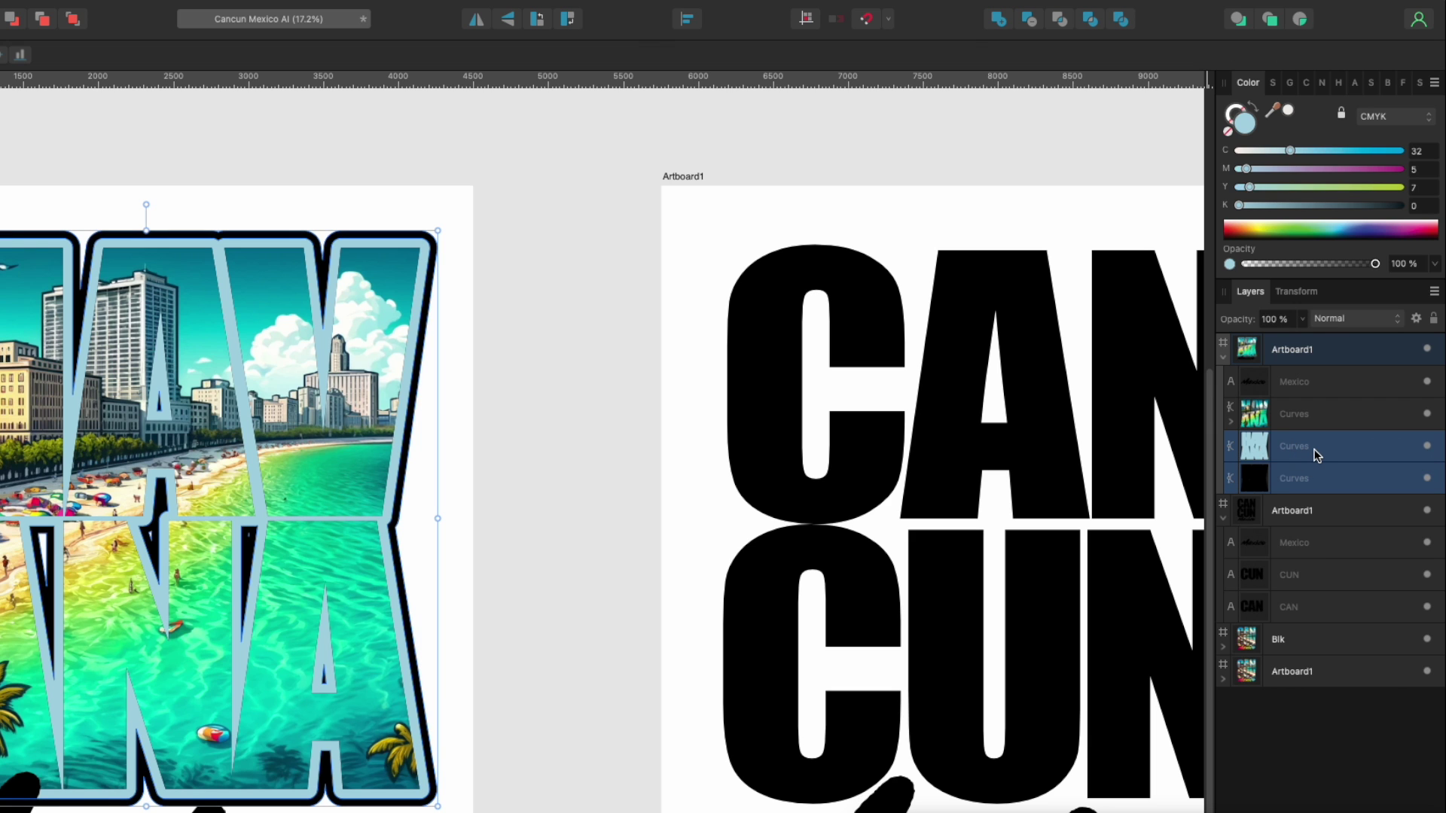
key(super+g)
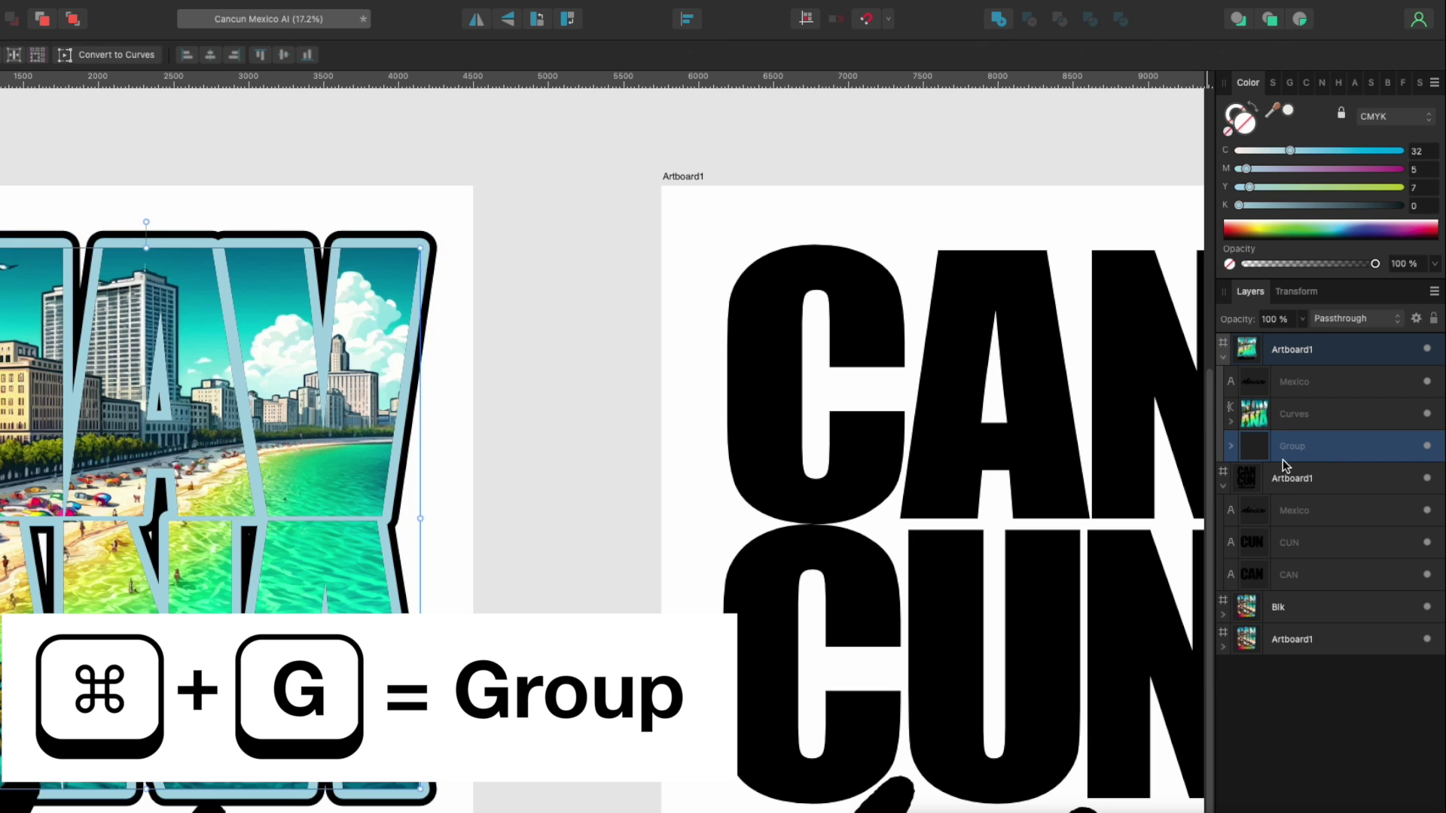
Set the blend mode of the light blue HAVANA curves inside the group to Erase.
click(1231, 450)
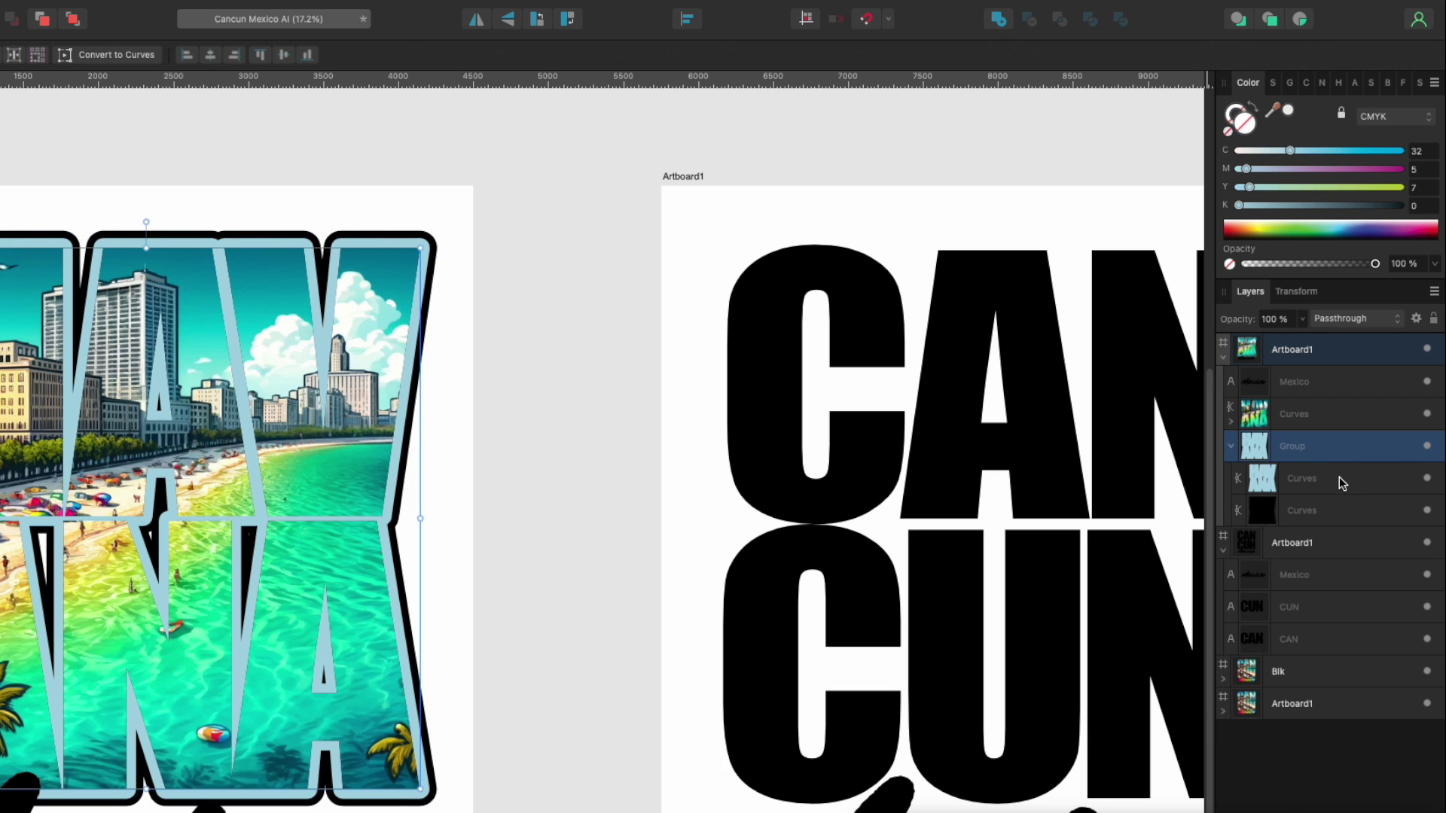
click(1333, 485)
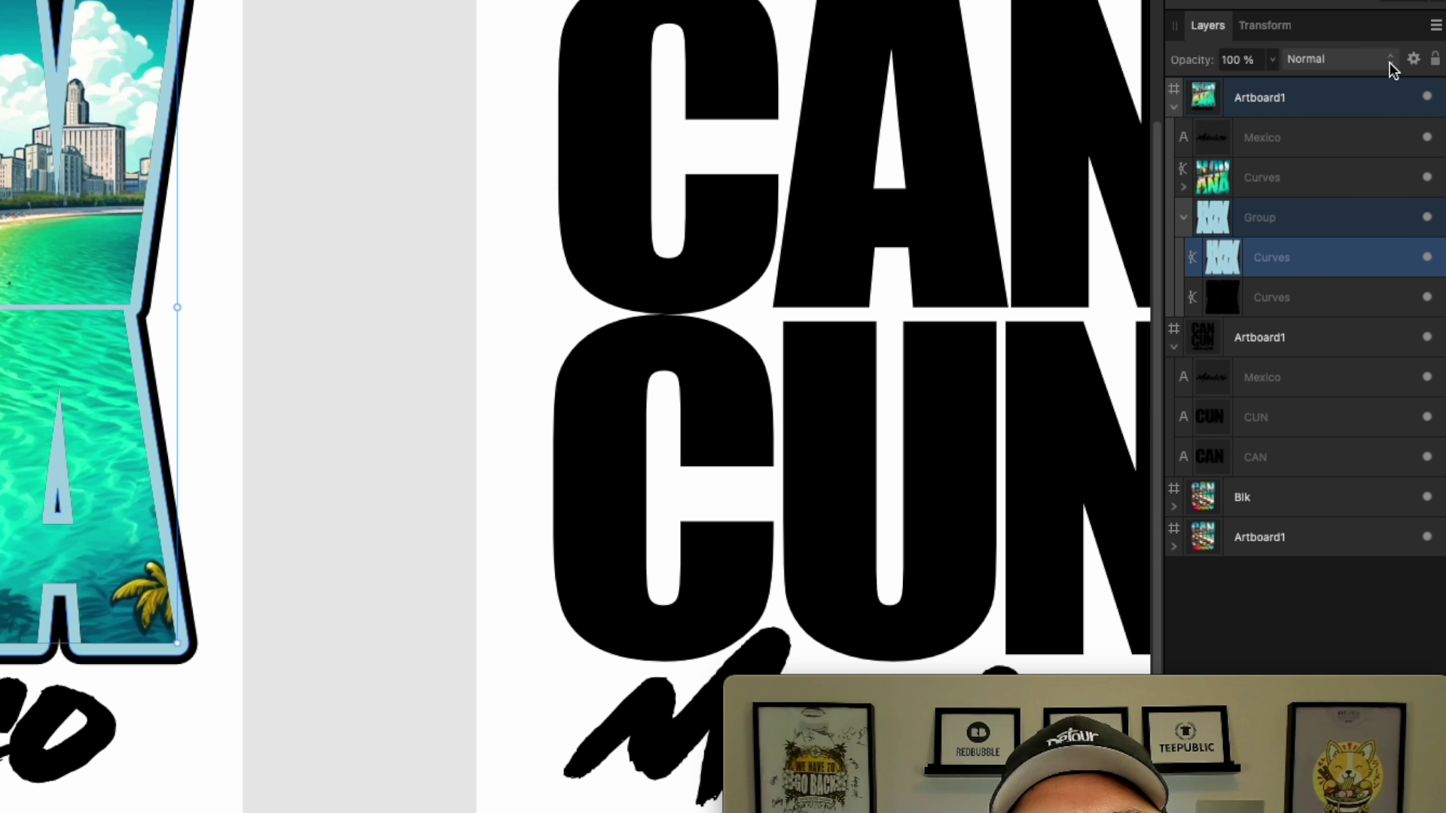
click(1397, 319)
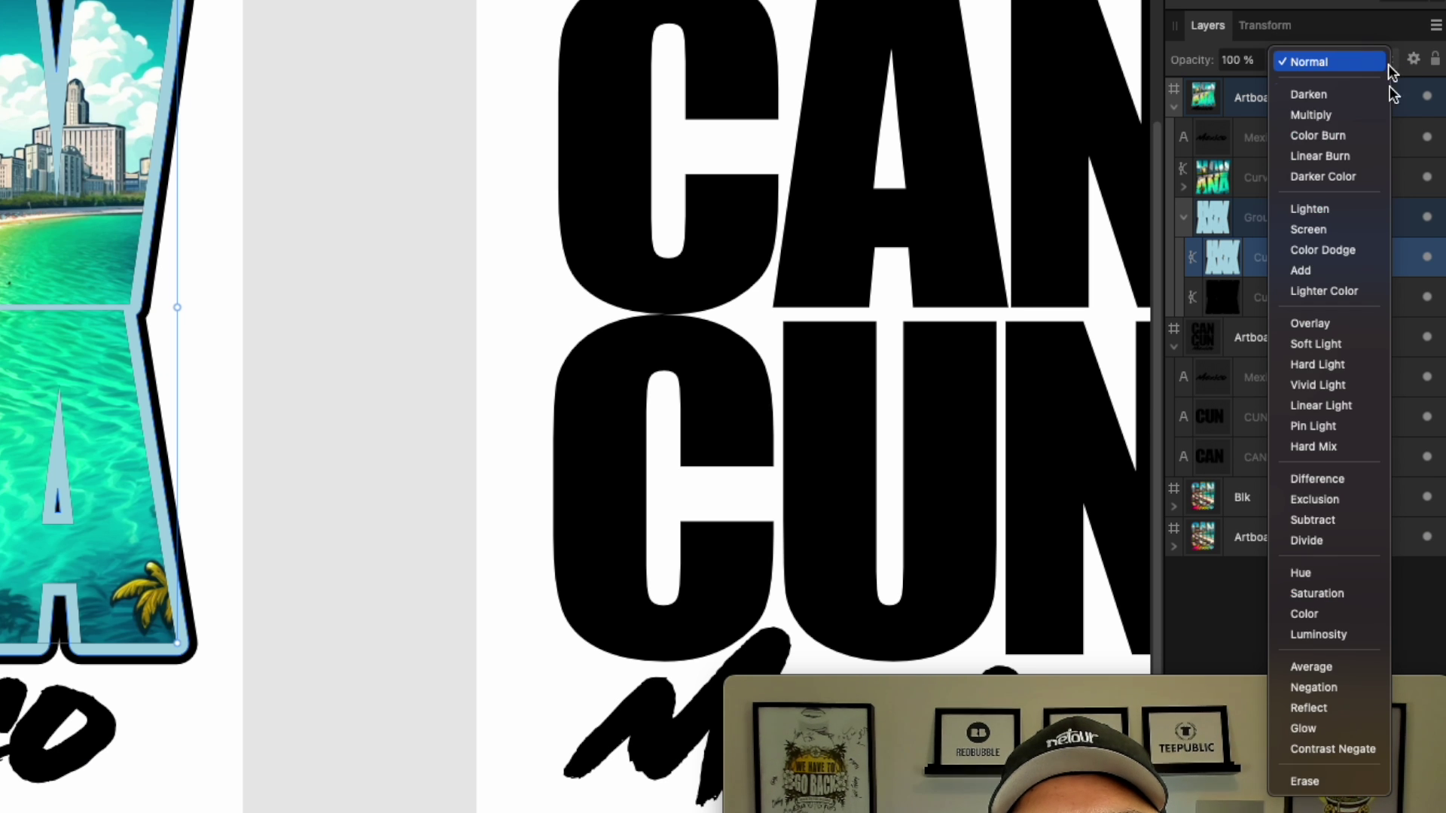
click(1319, 781)
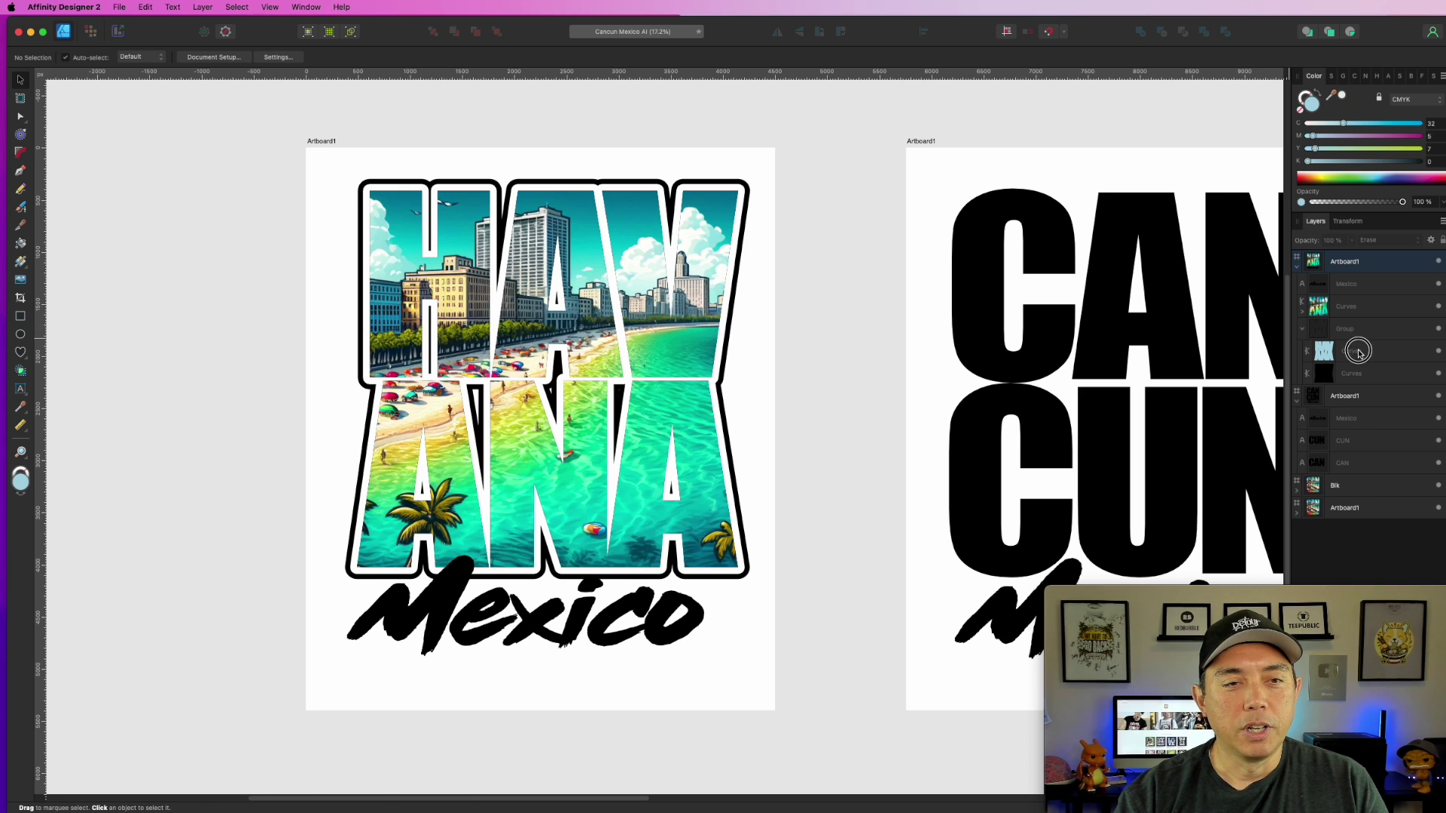
Fine-tune the contour of the erasing HAVANA curves and reduce the black outline's contour radius to about 100 px.
click(751, 188)
click(21, 135)
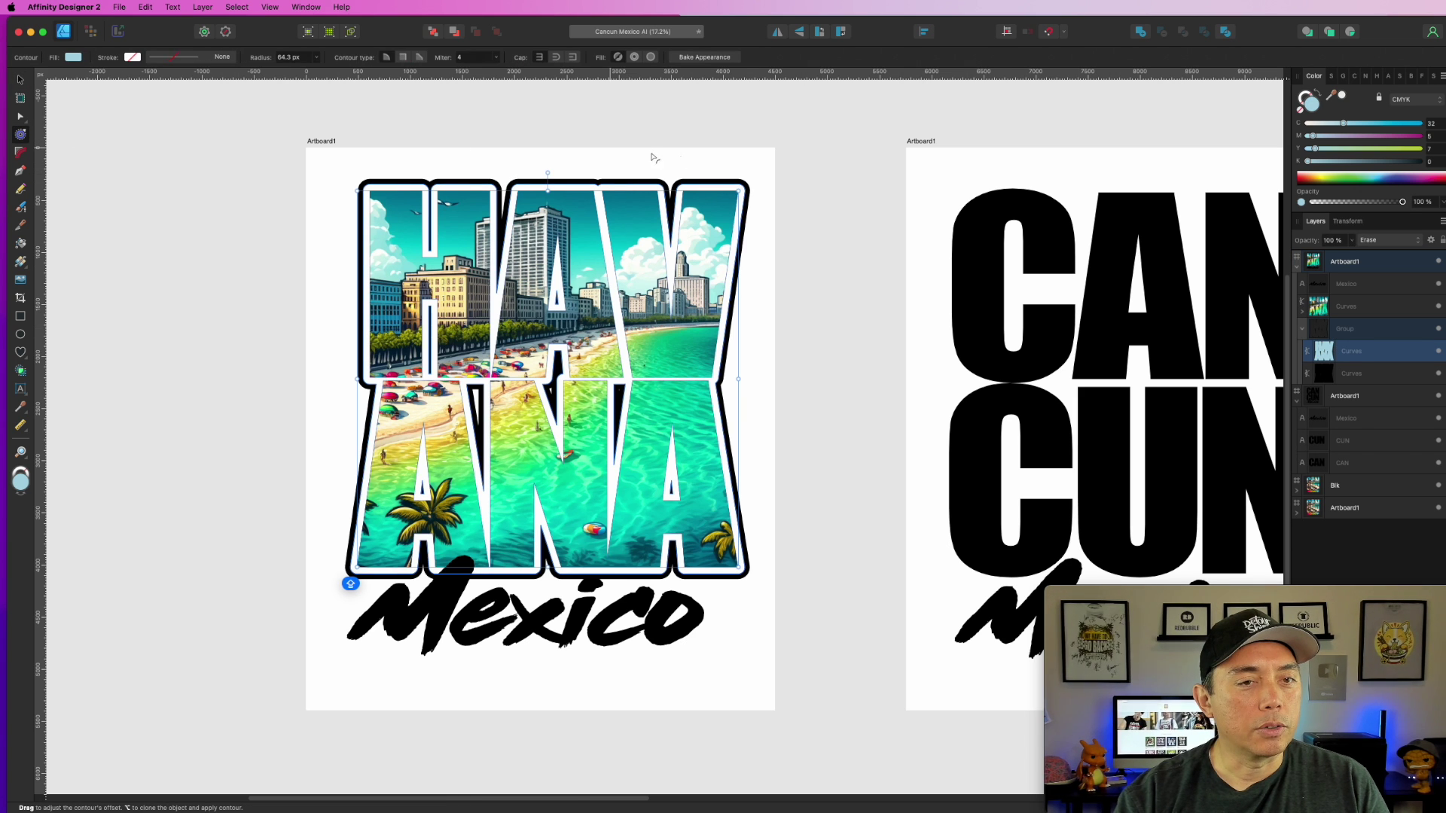
drag(744, 193, 742, 194)
click(1372, 375)
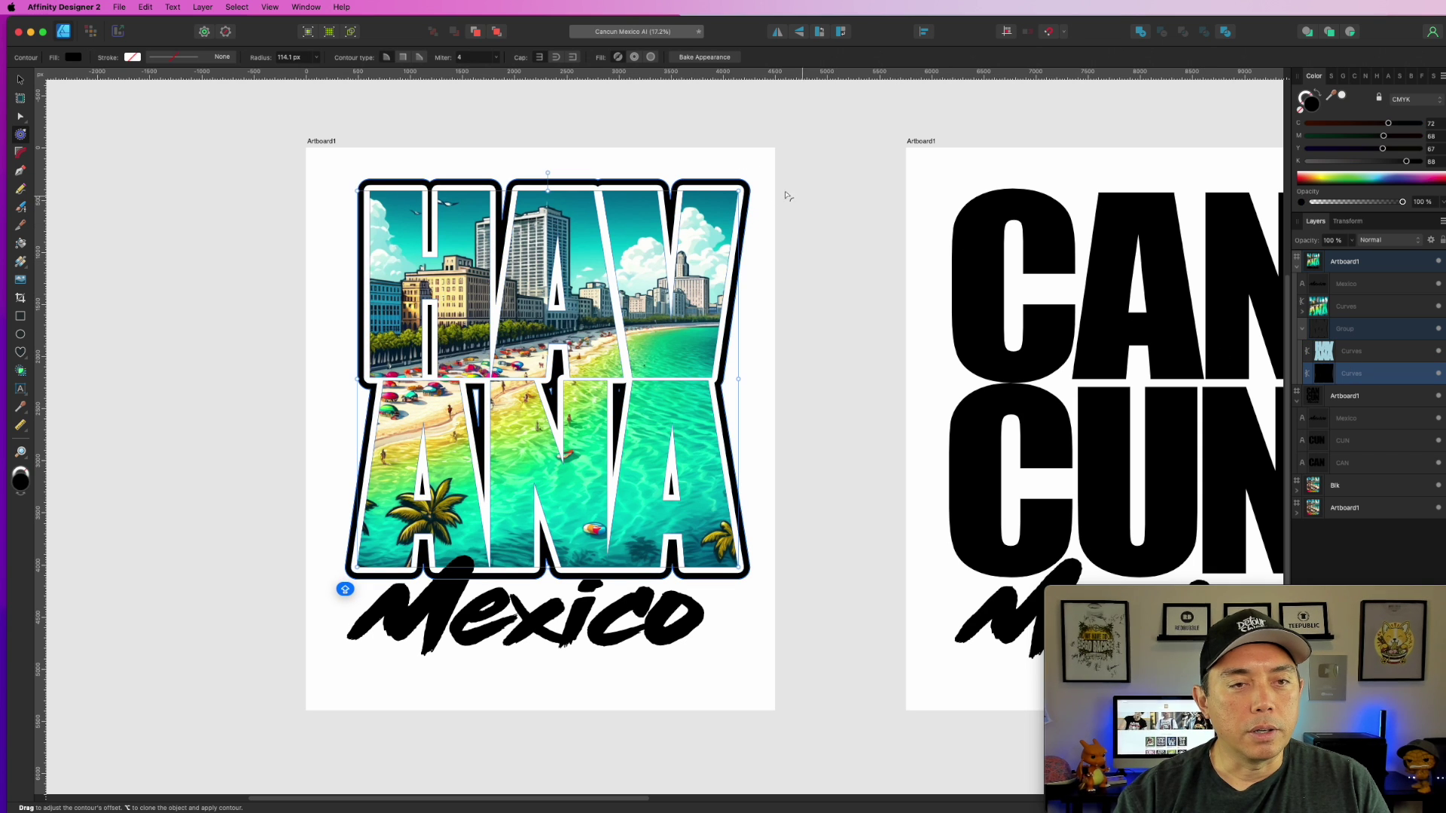
drag(761, 184, 757, 193)
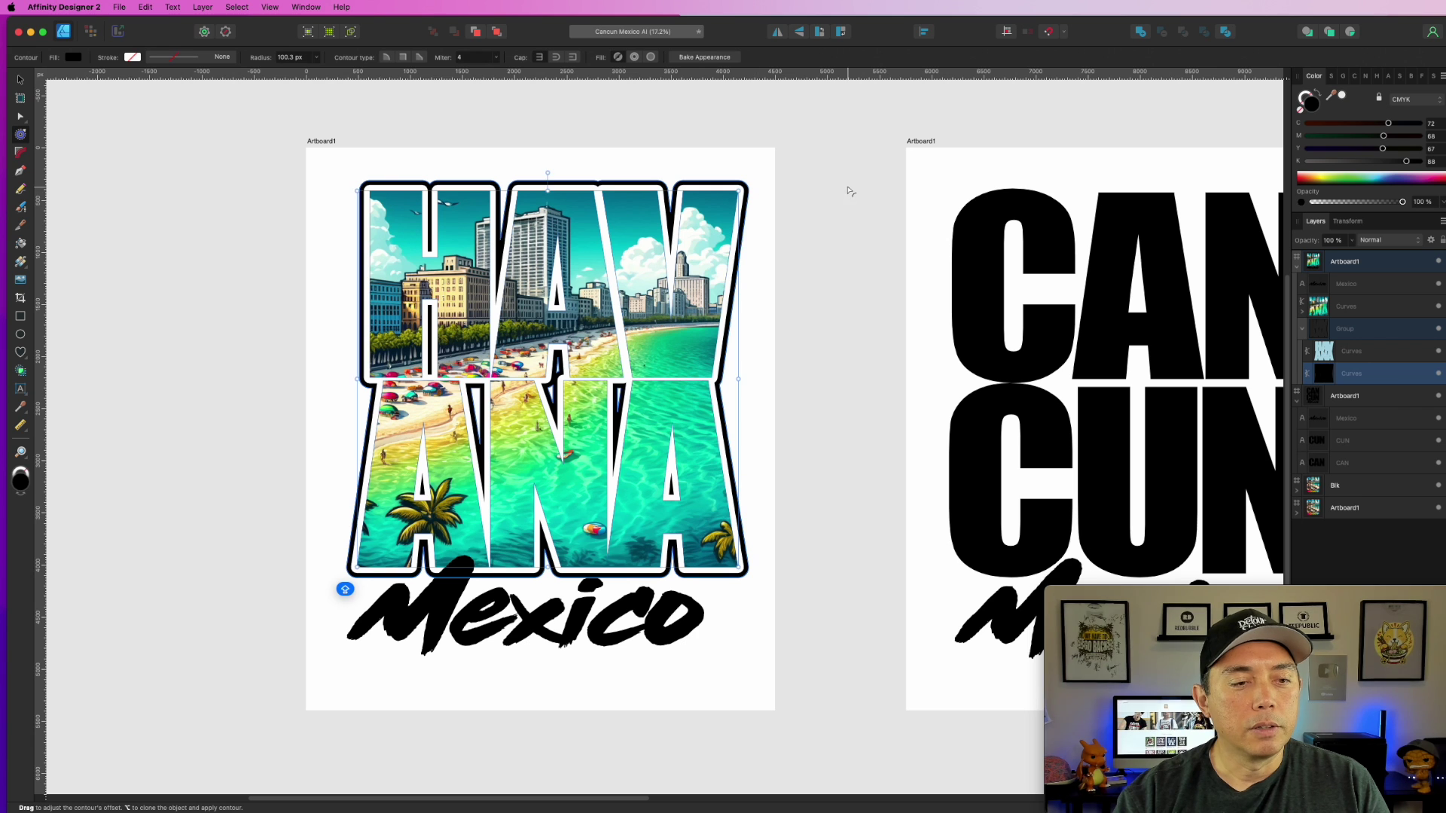
click(865, 248)
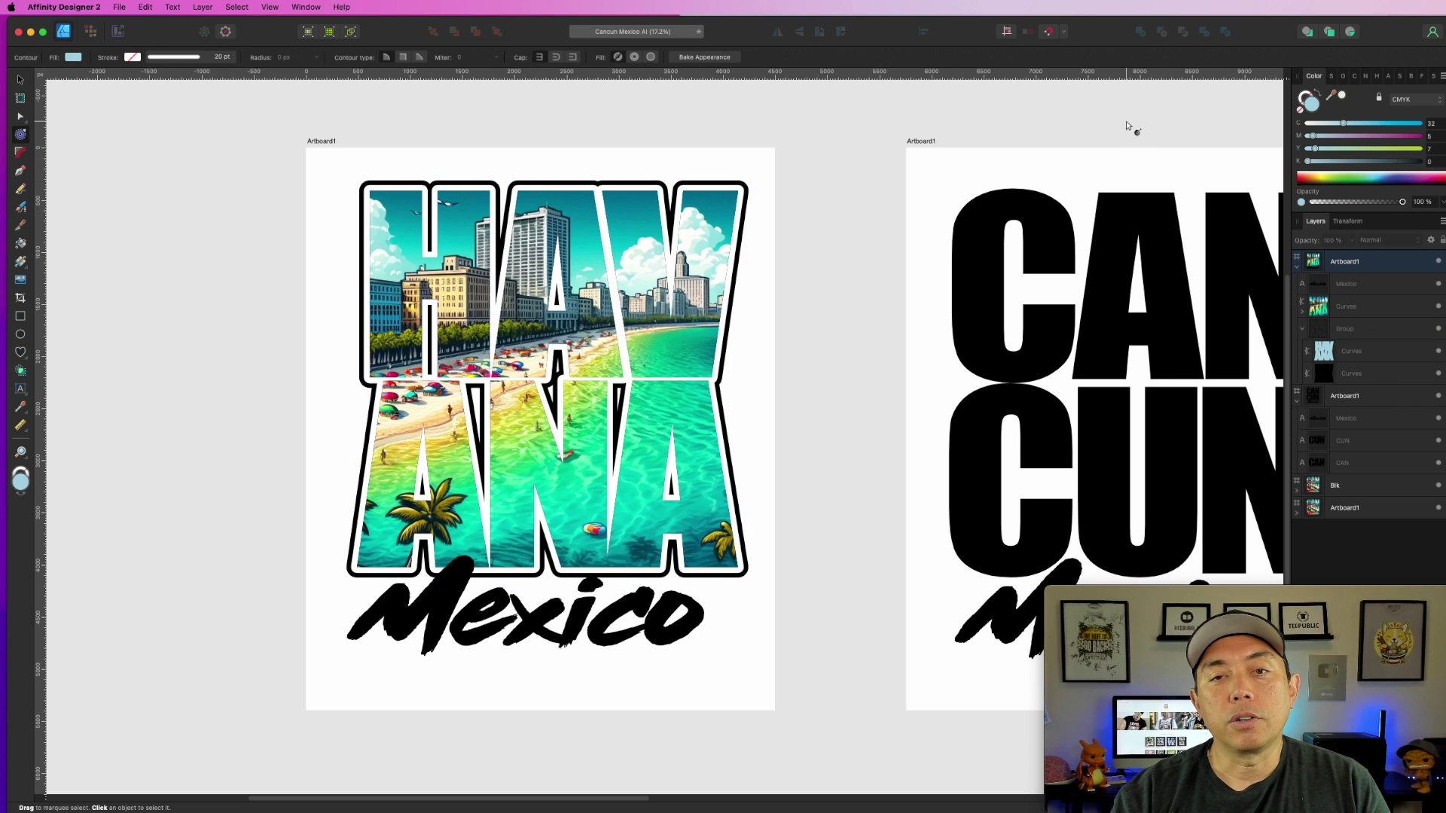
Apply a horizontal linear gradient across the black HAVANA outline, running from its left edge to its right edge.
drag(1140, 139, 629, 149)
drag(1038, 180, 704, 179)
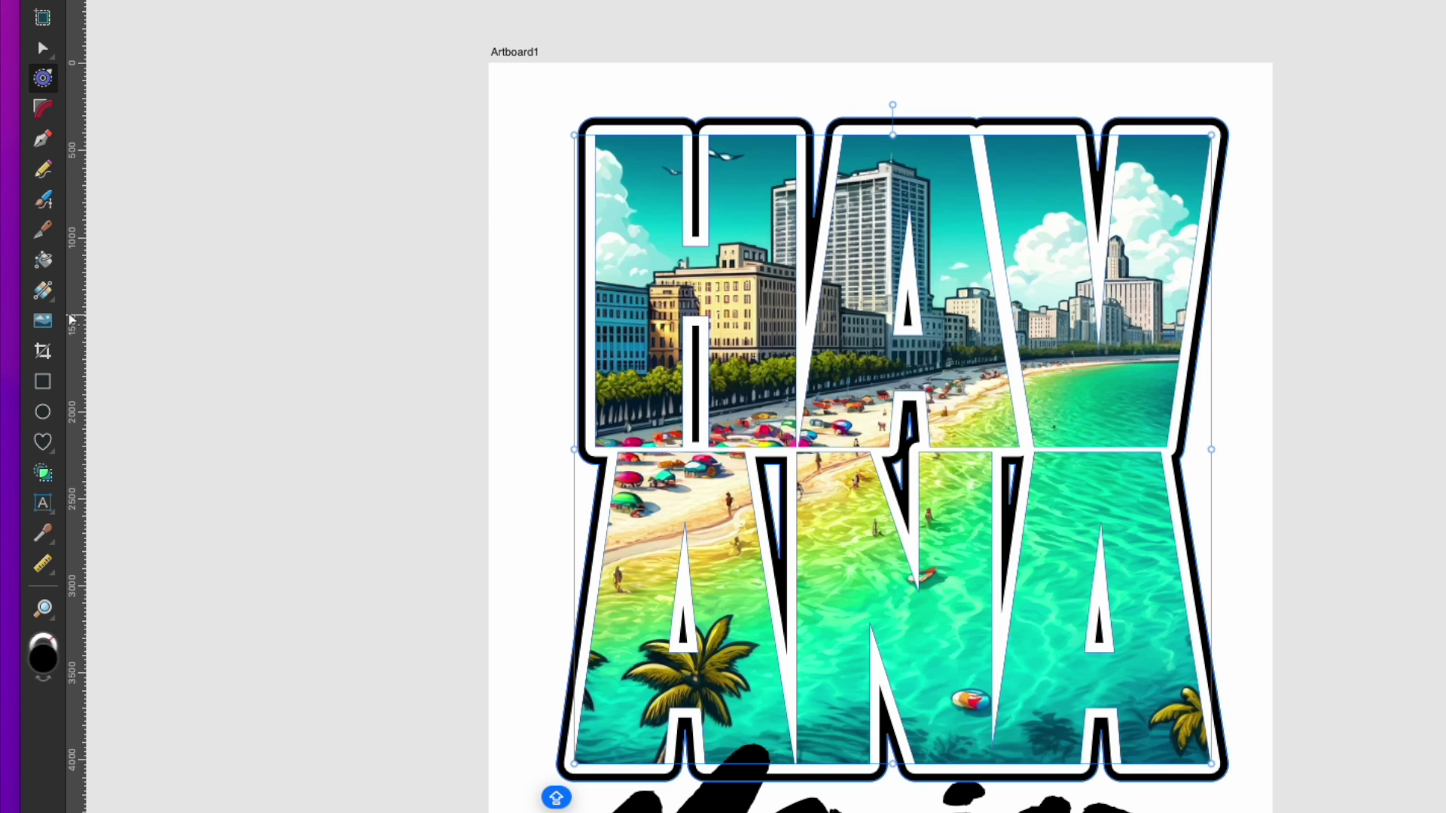
click(41, 292)
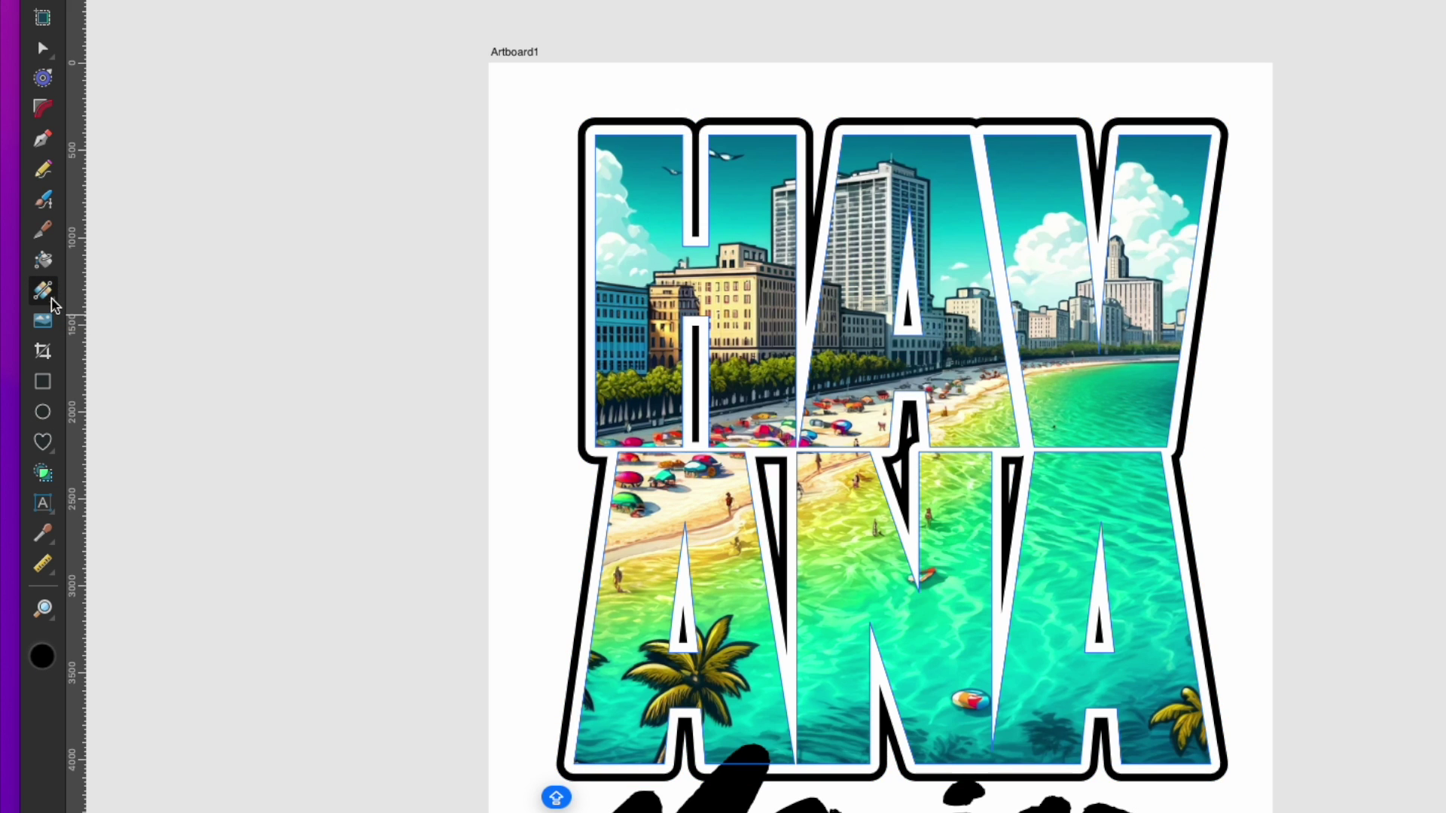
click(52, 303)
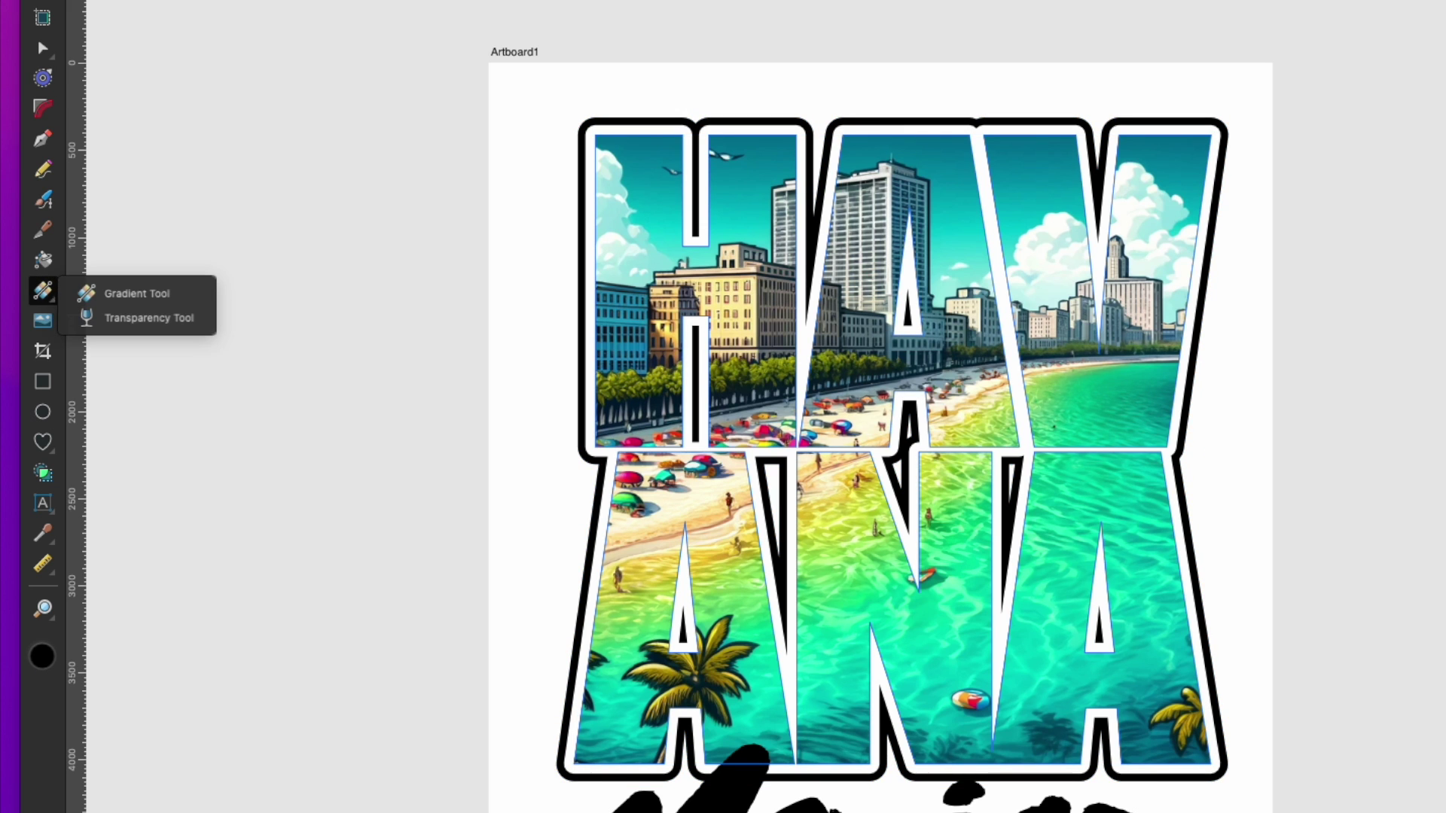
click(107, 292)
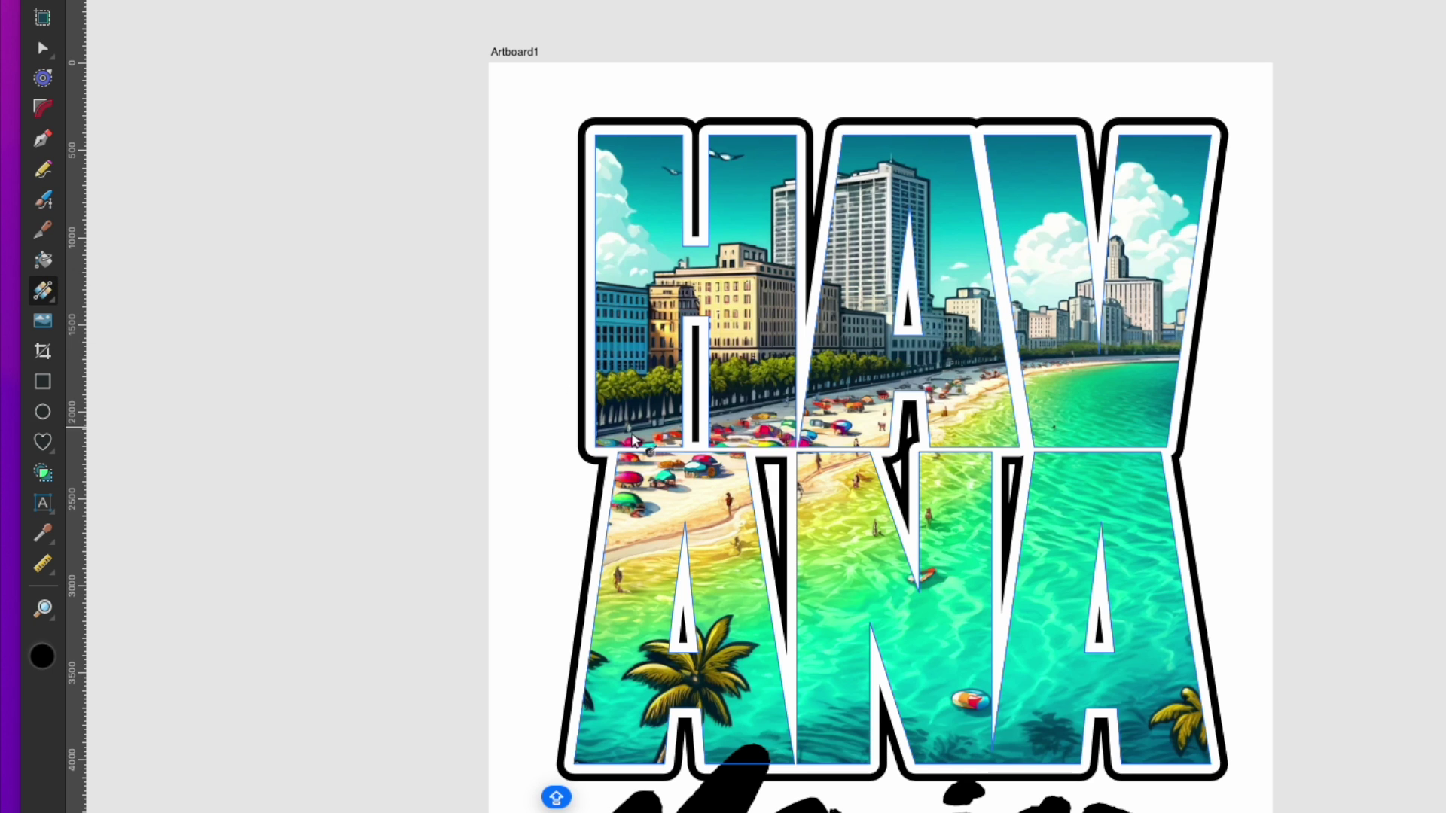
drag(567, 424, 1208, 422)
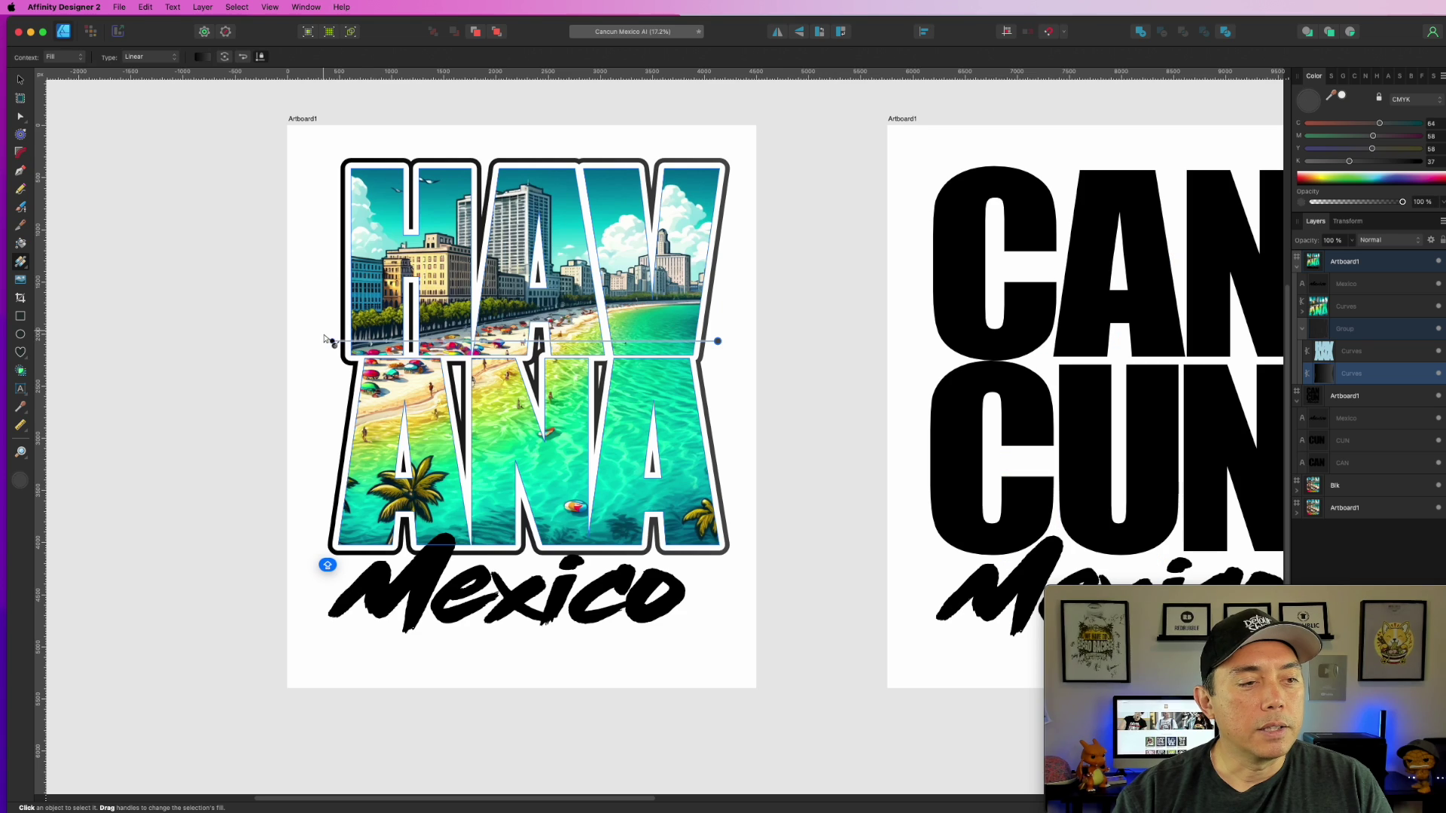
Colour the left stop of the outline gradient red, CMYK 0, 100, 100, 0.
click(332, 341)
drag(1349, 162, 1308, 161)
drag(1384, 136, 1307, 122)
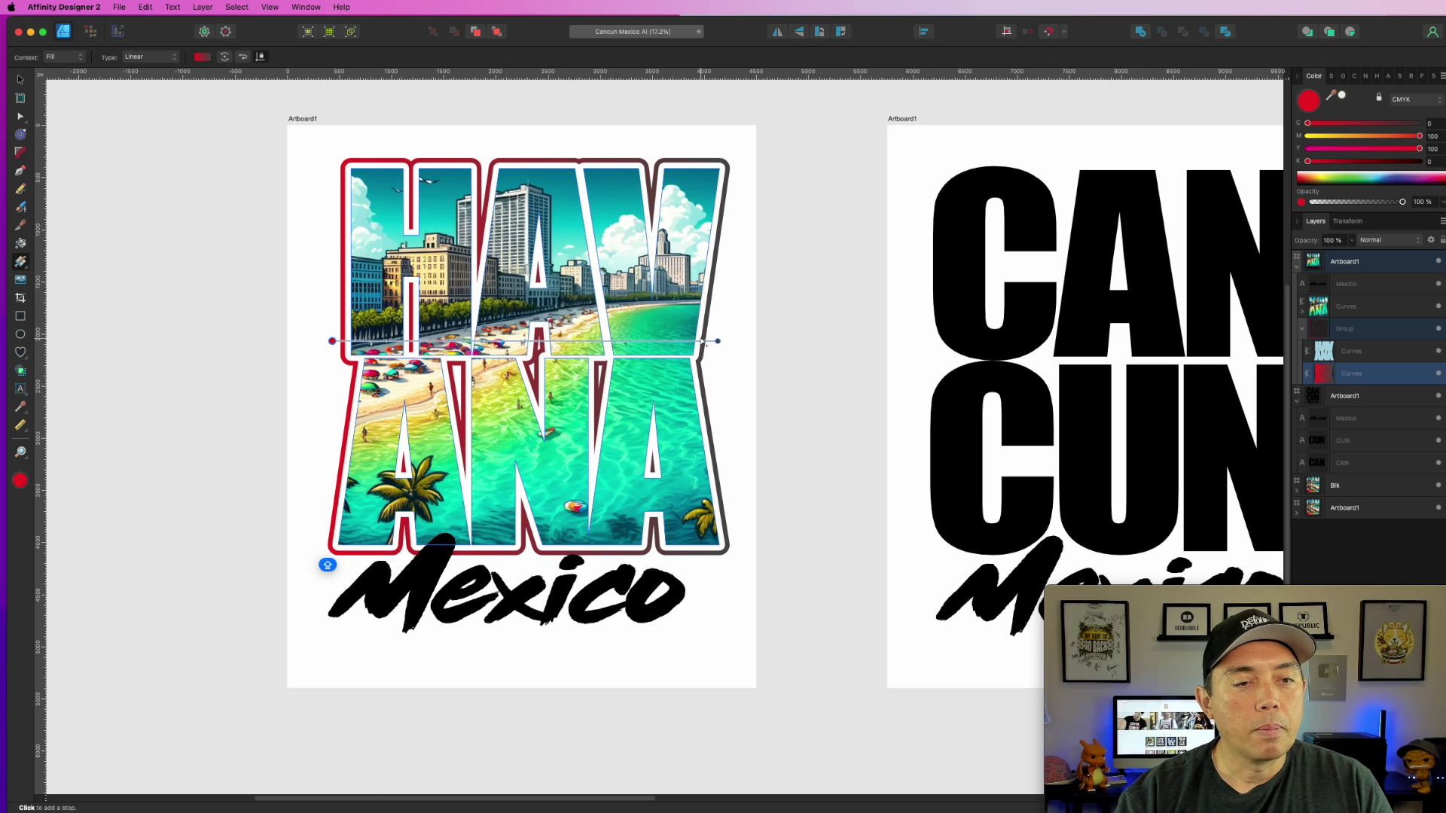
Colour the right stop of the outline gradient bright cyan, with magenta, yellow and black at 0.
click(715, 340)
drag(1375, 135, 1242, 152)
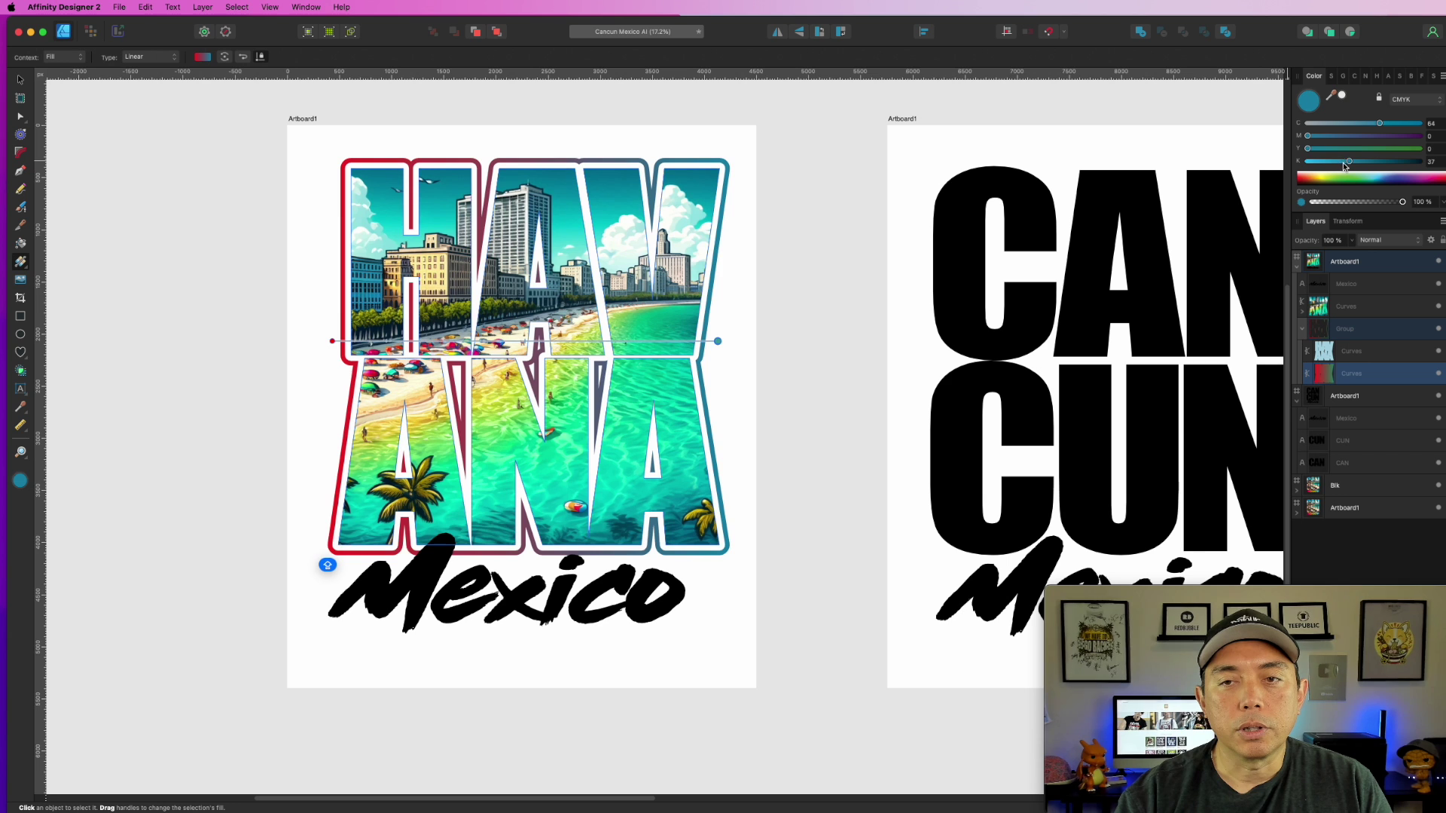
drag(1348, 161, 1196, 155)
drag(1379, 123, 1383, 127)
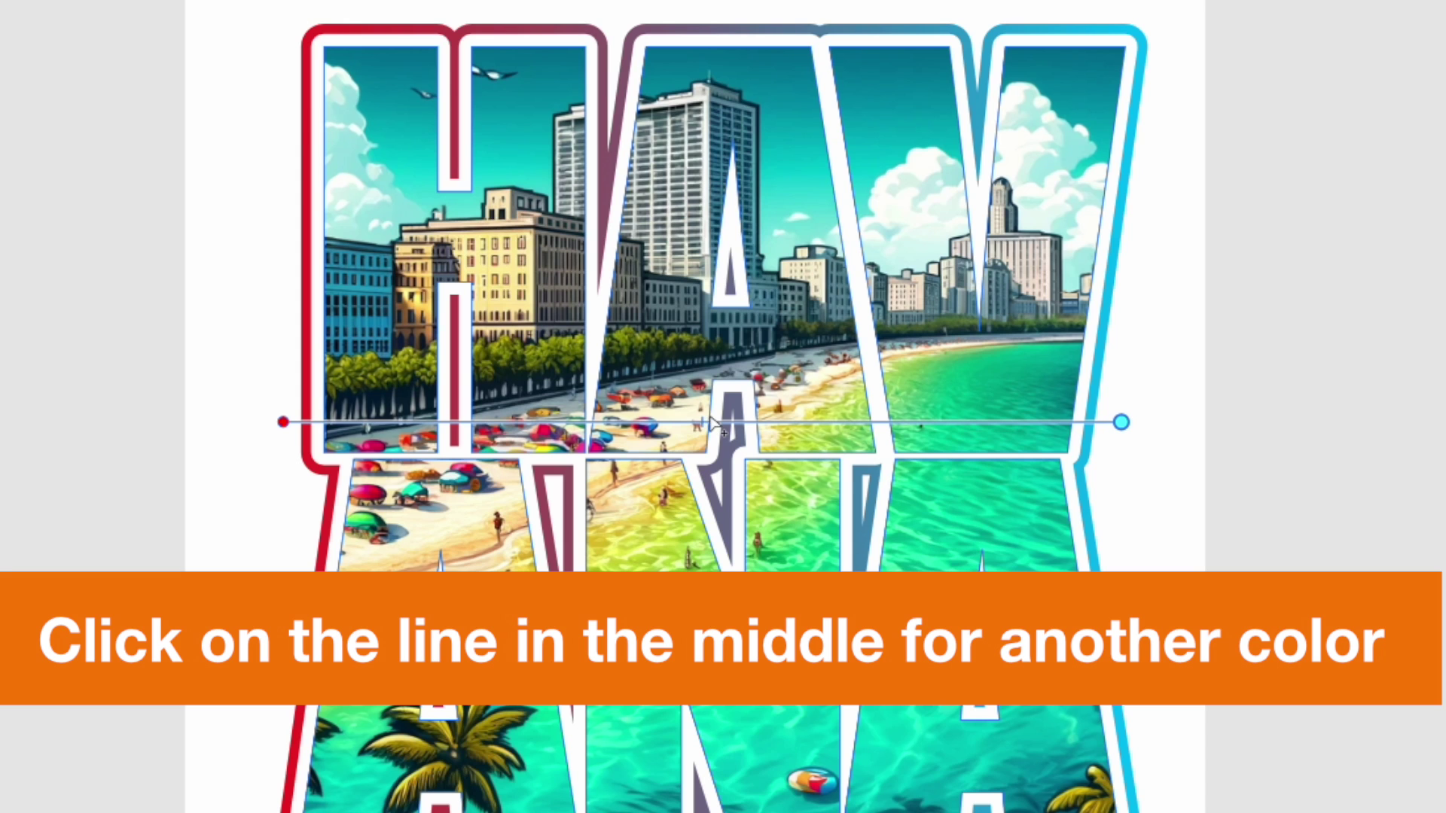
Add a stop in the middle of the outline gradient and colour it yellow, CMYK 0, 0, 100, 0.
click(715, 422)
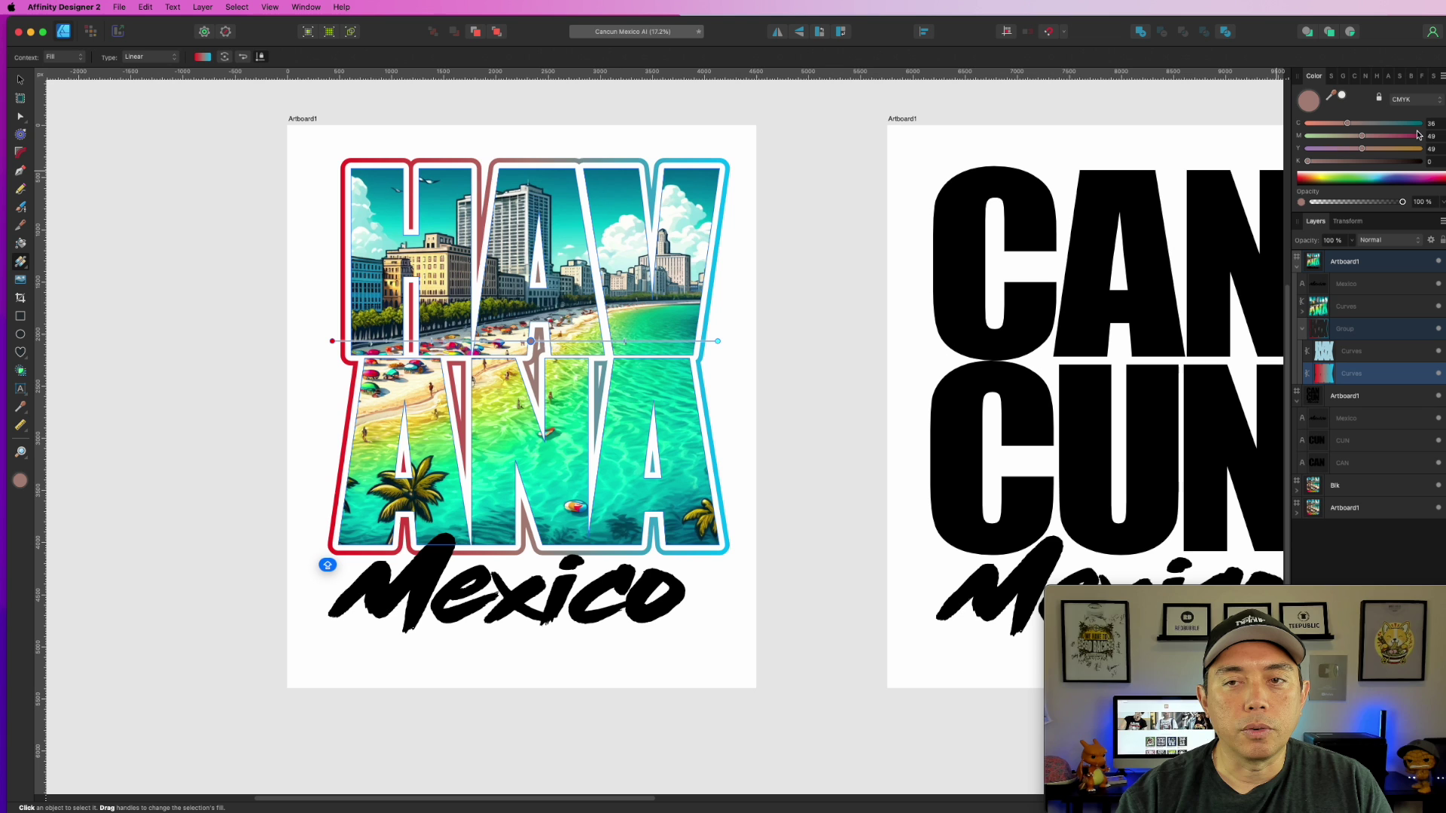
drag(1375, 143, 1386, 154)
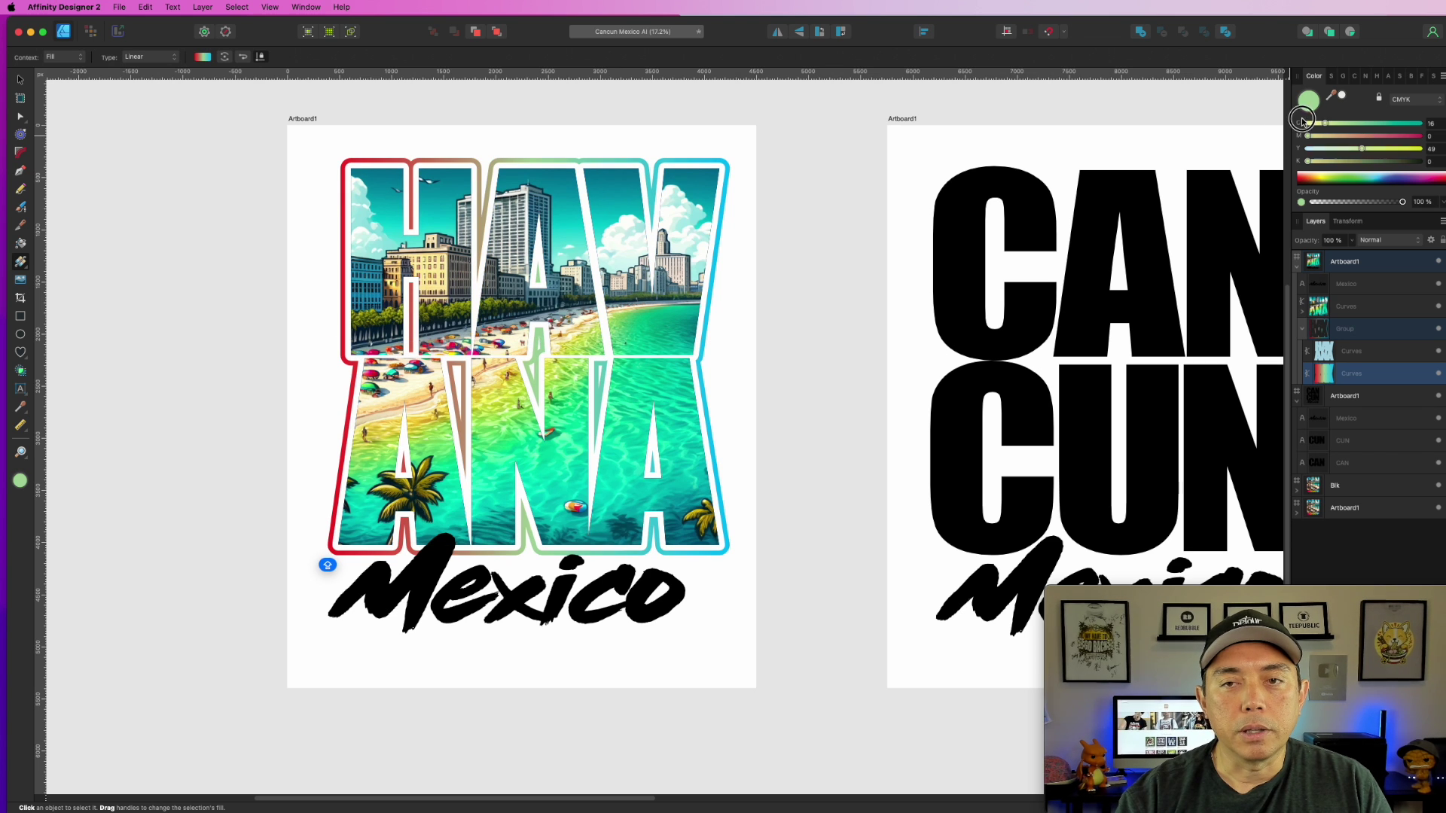
drag(1363, 151, 1420, 149)
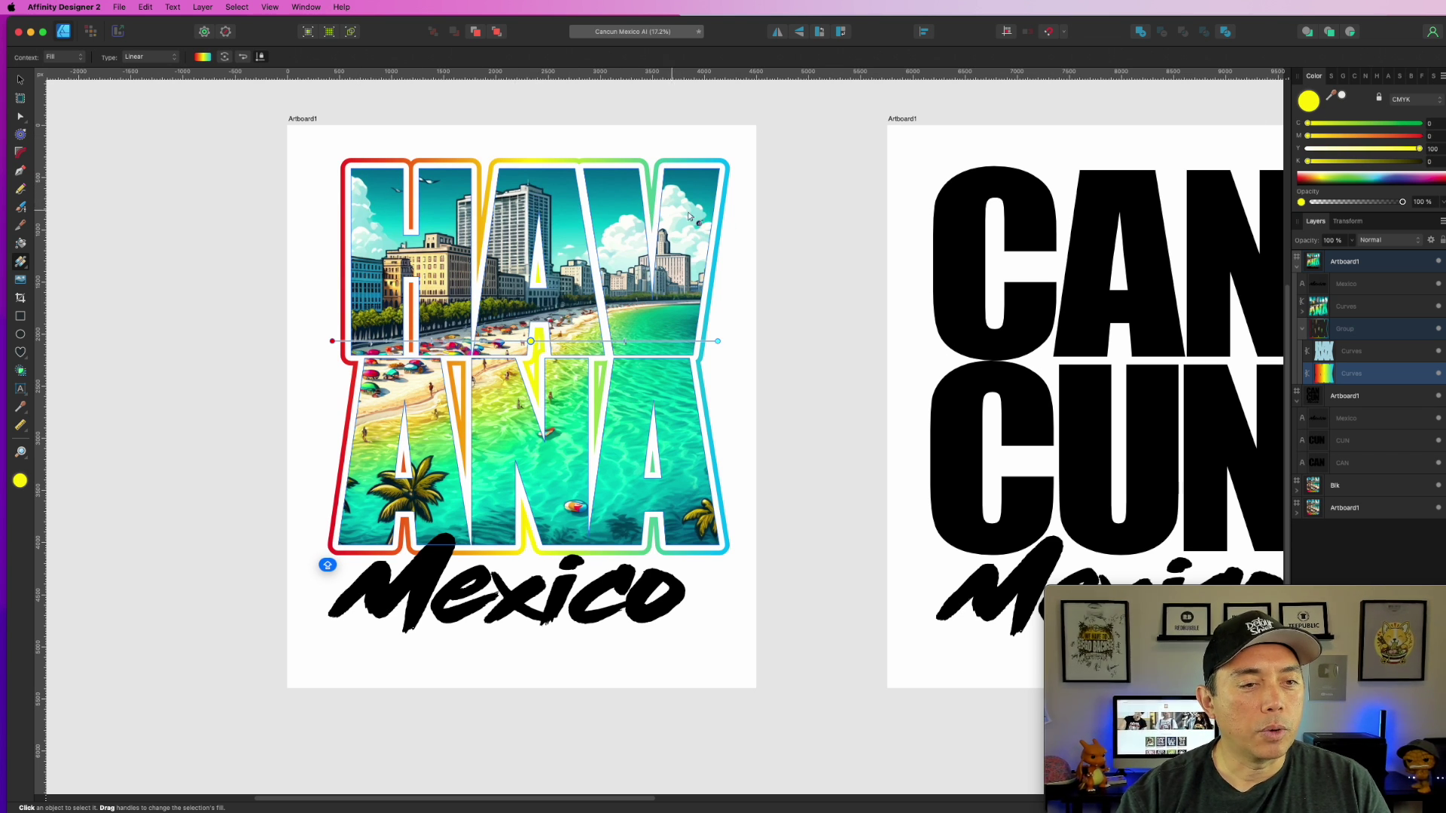
Check the Cancun reference and apply a linear gradient from left to right across the Mexico text below HAVANA.
drag(920, 275, 697, 238)
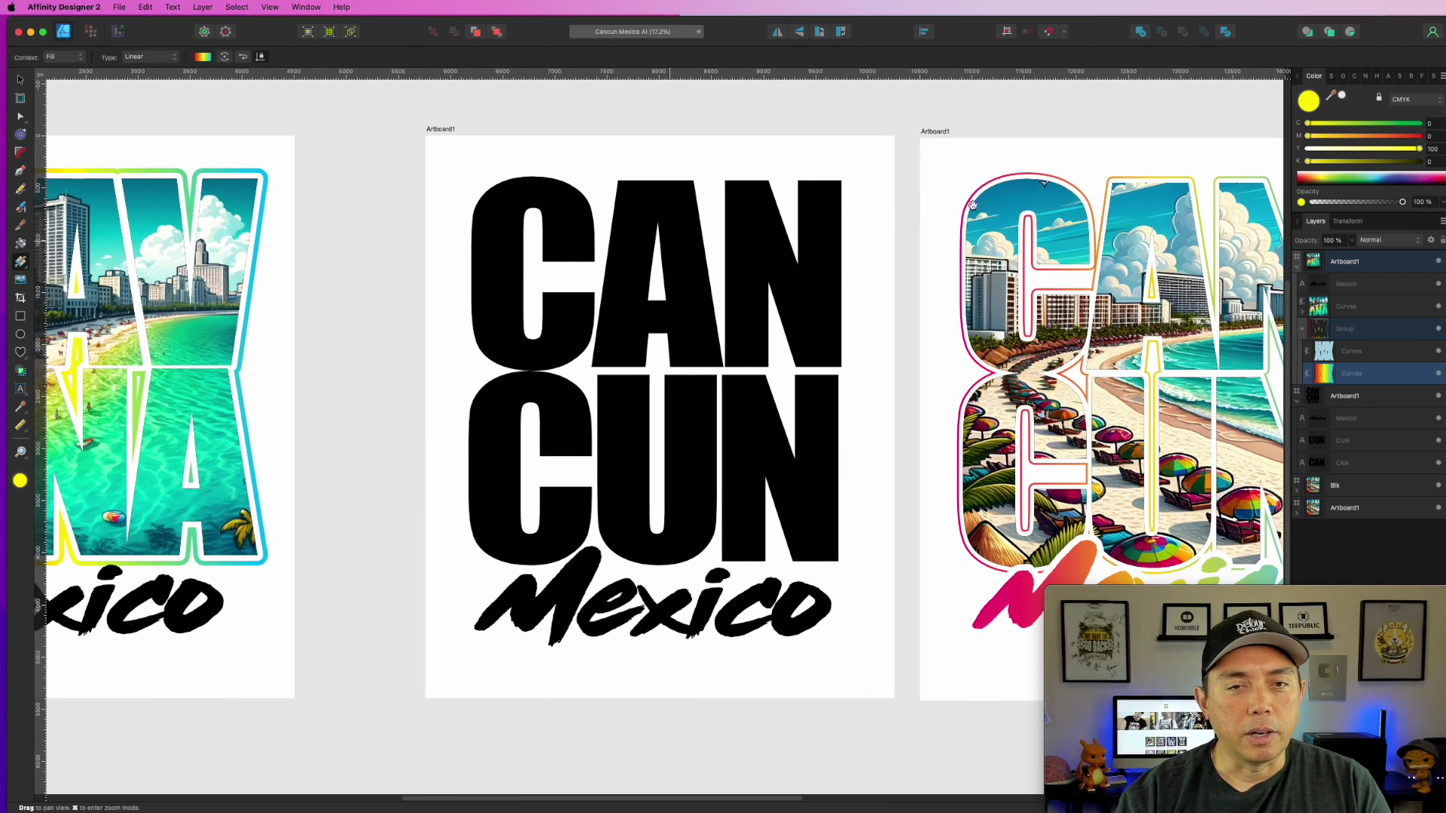
drag(371, 248, 814, 265)
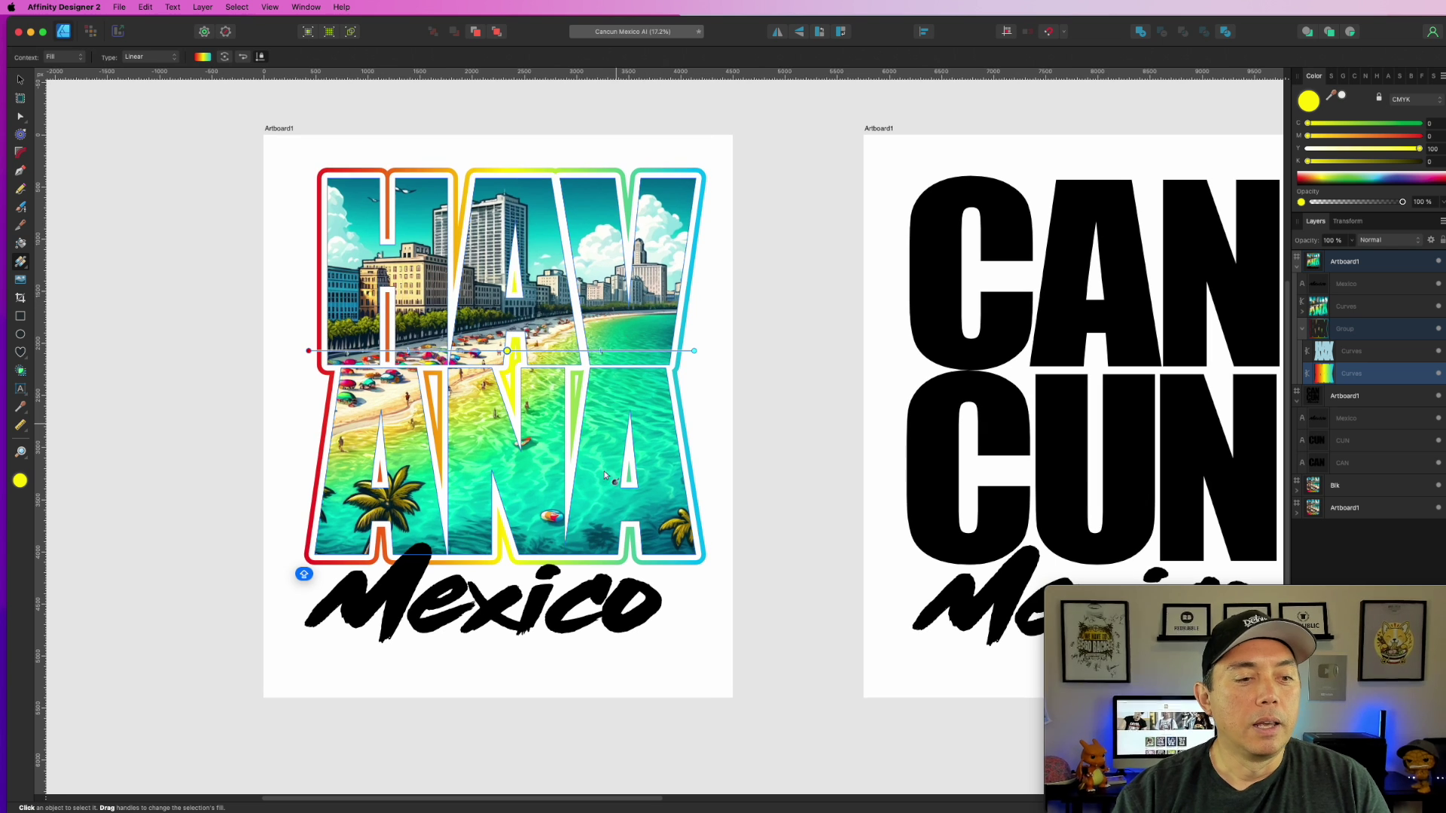
click(529, 609)
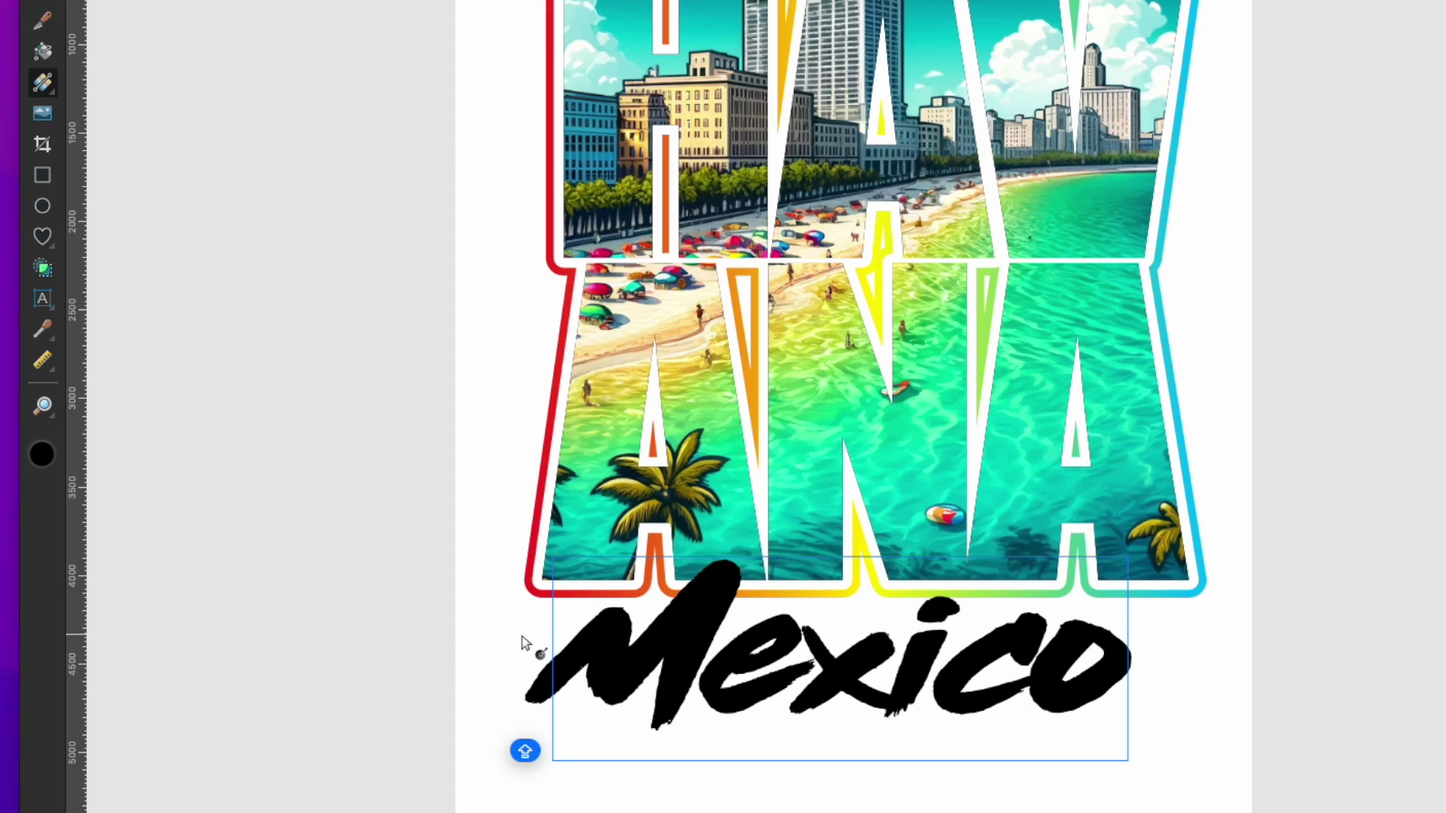
drag(528, 641, 1125, 646)
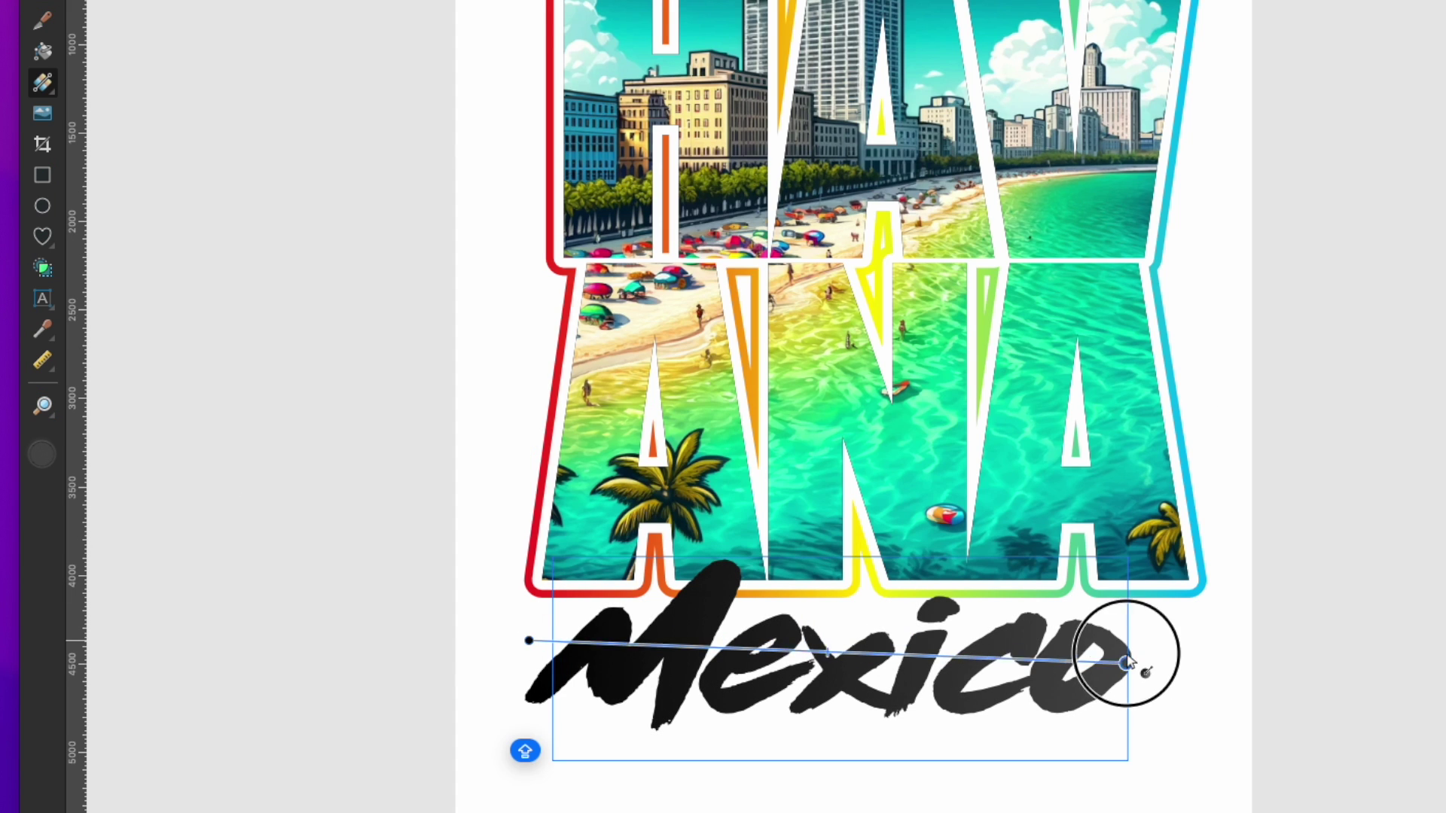
Colour the left stop of the Mexico text gradient red, CMYK 0, 100, 100, 0.
click(529, 641)
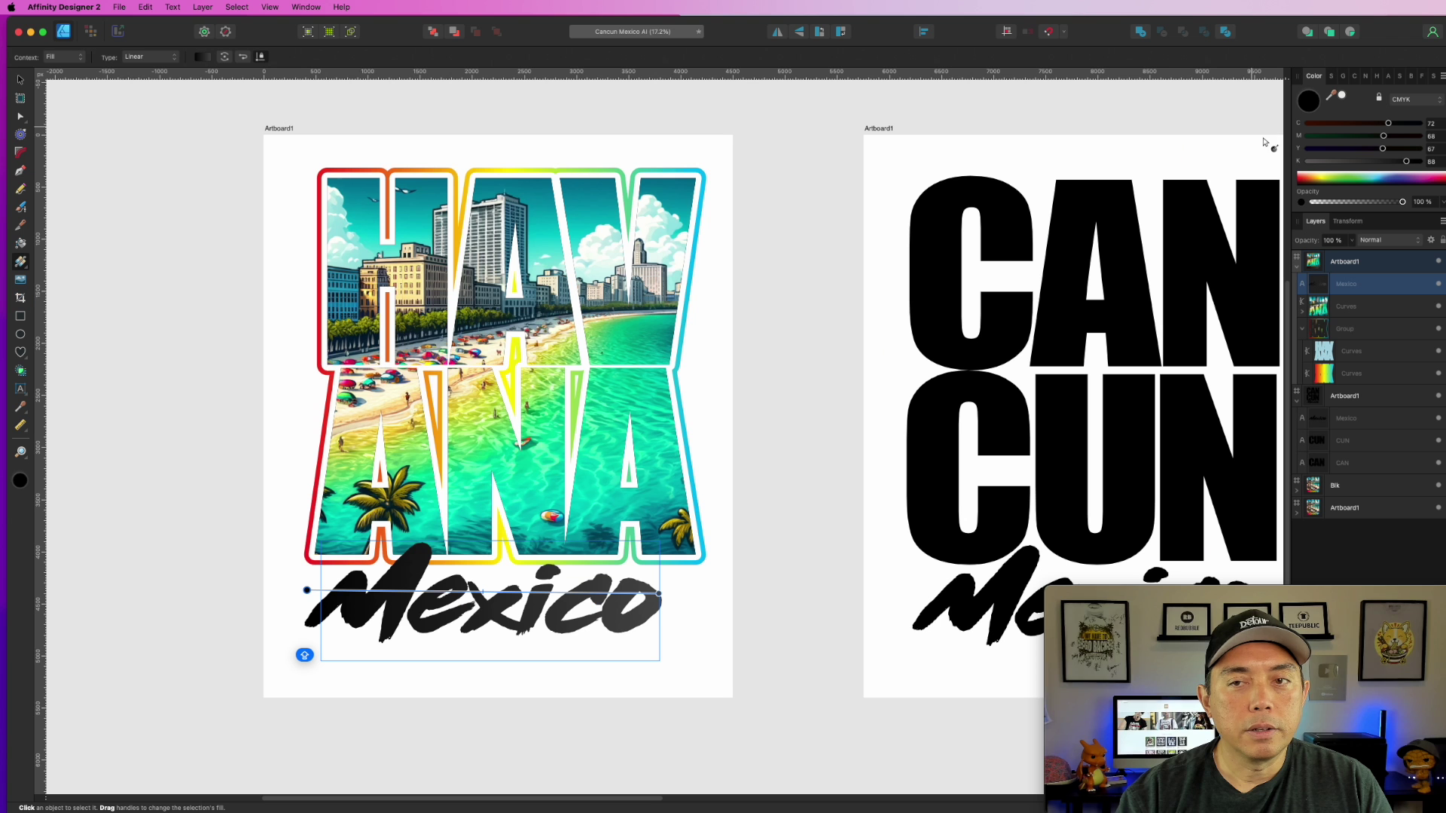
drag(1383, 149, 1050, 132)
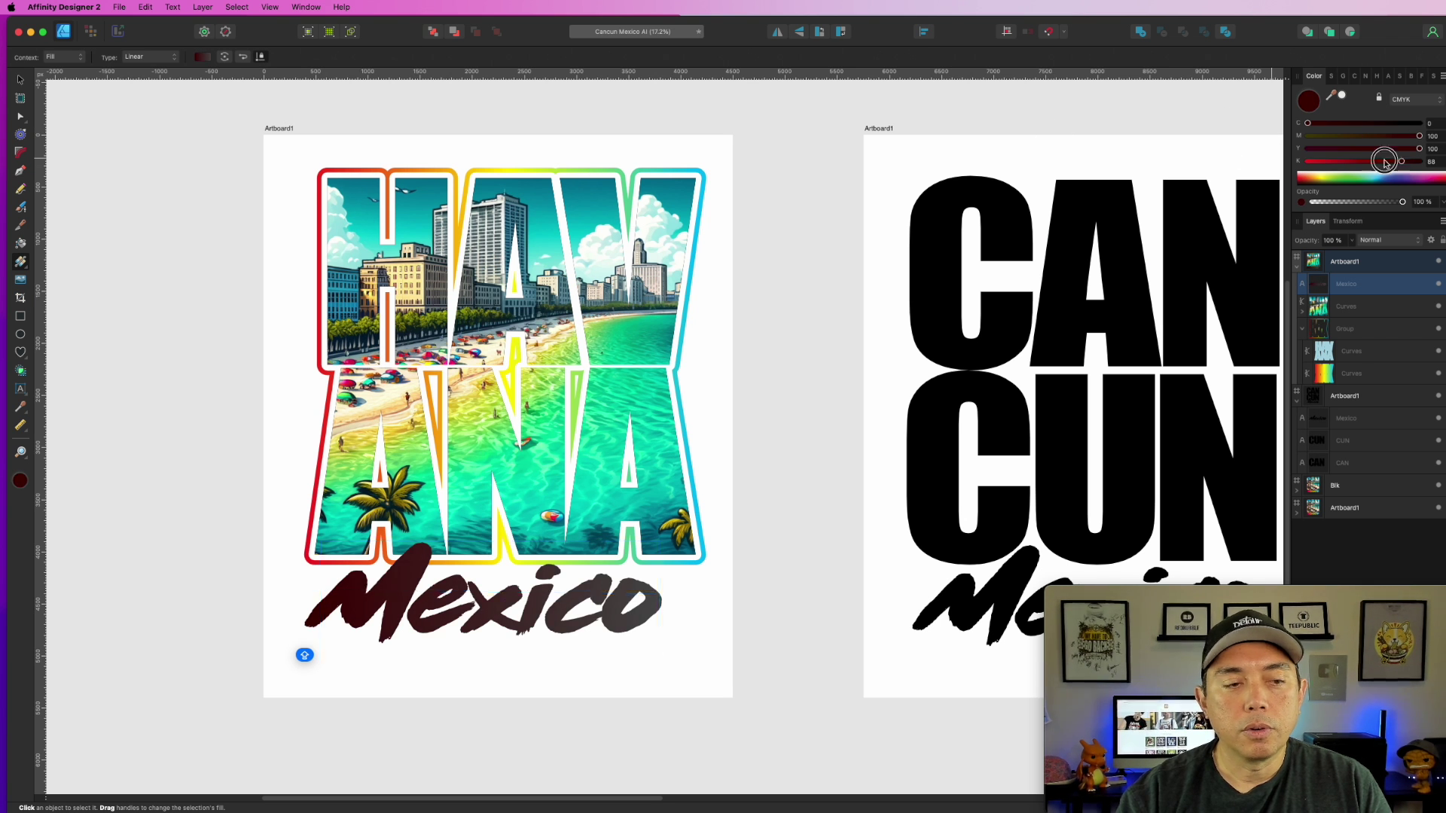
drag(1406, 161, 1307, 161)
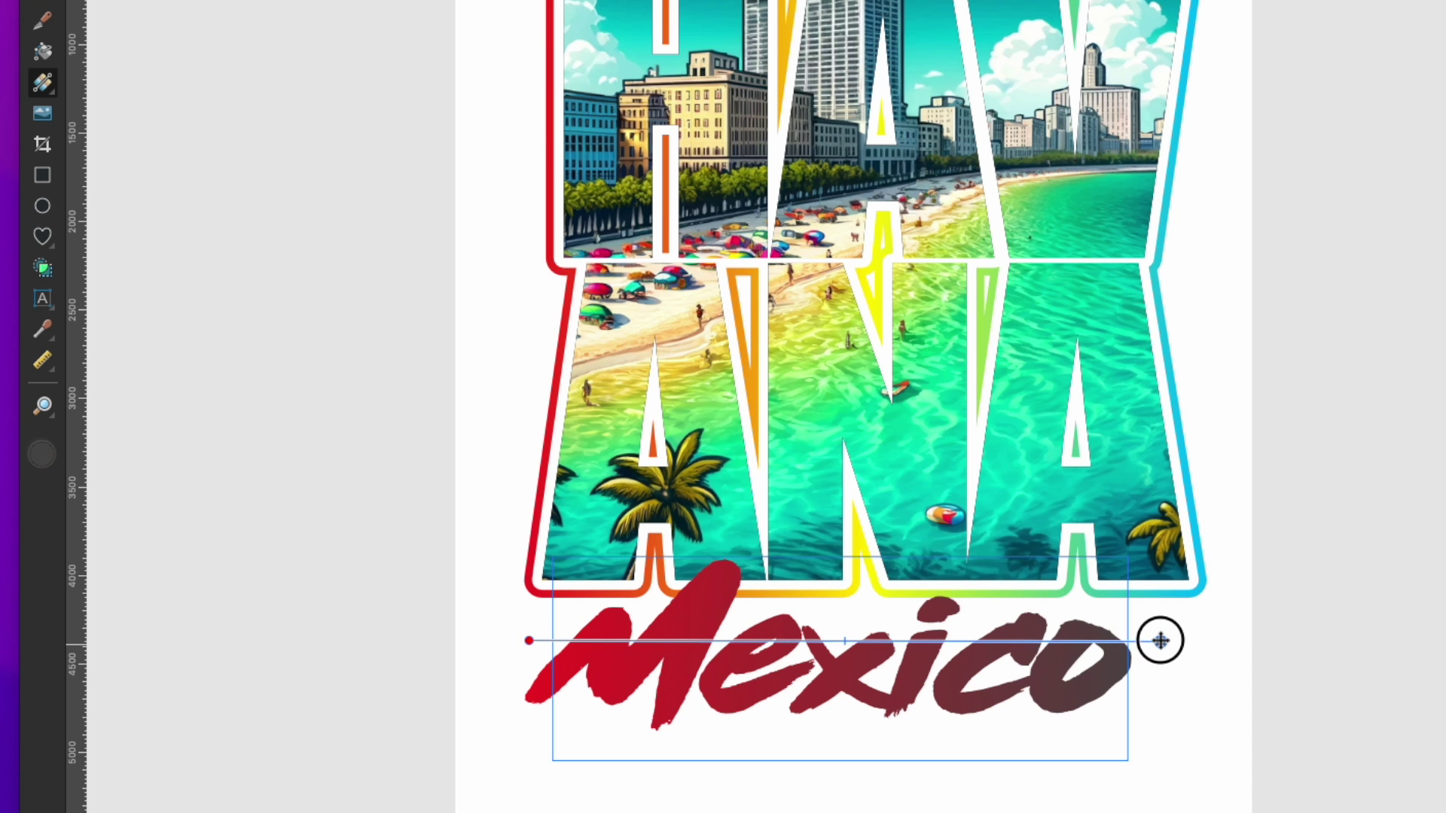
Level the right end of the Mexico text gradient and colour its stop bright cyan, with magenta, yellow and black at 0.
drag(1160, 641, 1134, 647)
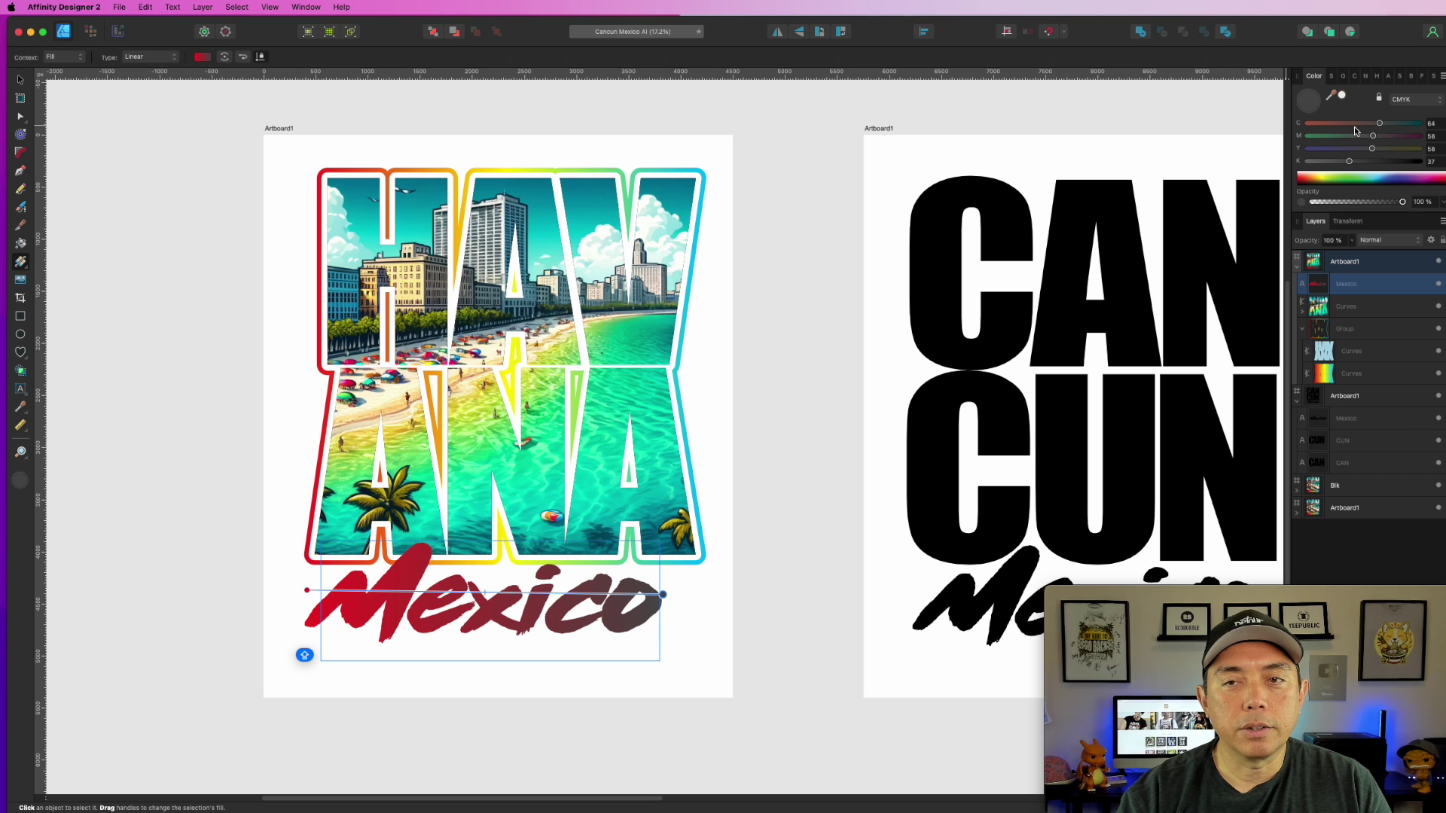
drag(1375, 153, 1226, 151)
drag(1349, 161, 1205, 161)
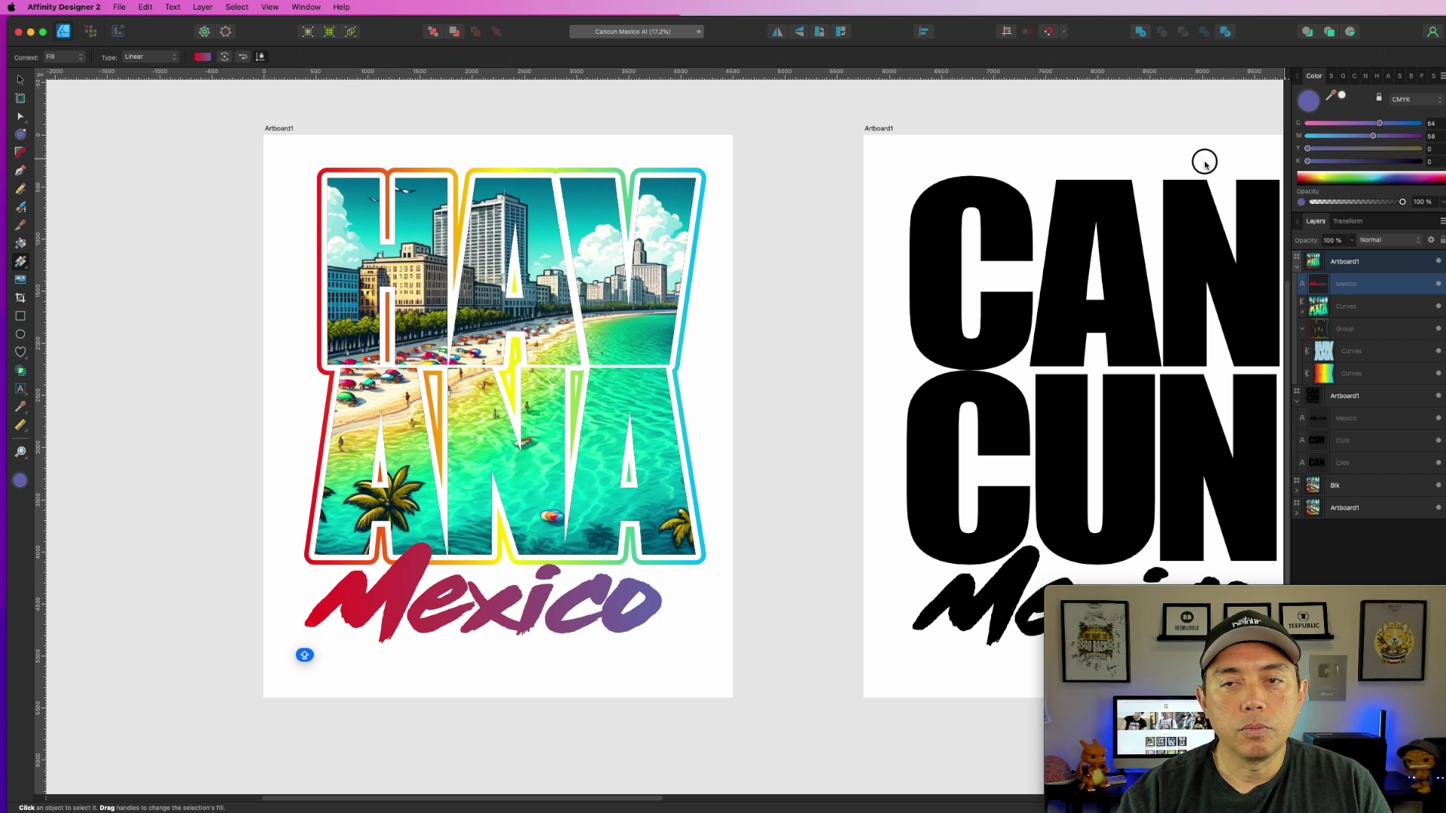
drag(1372, 137, 1401, 123)
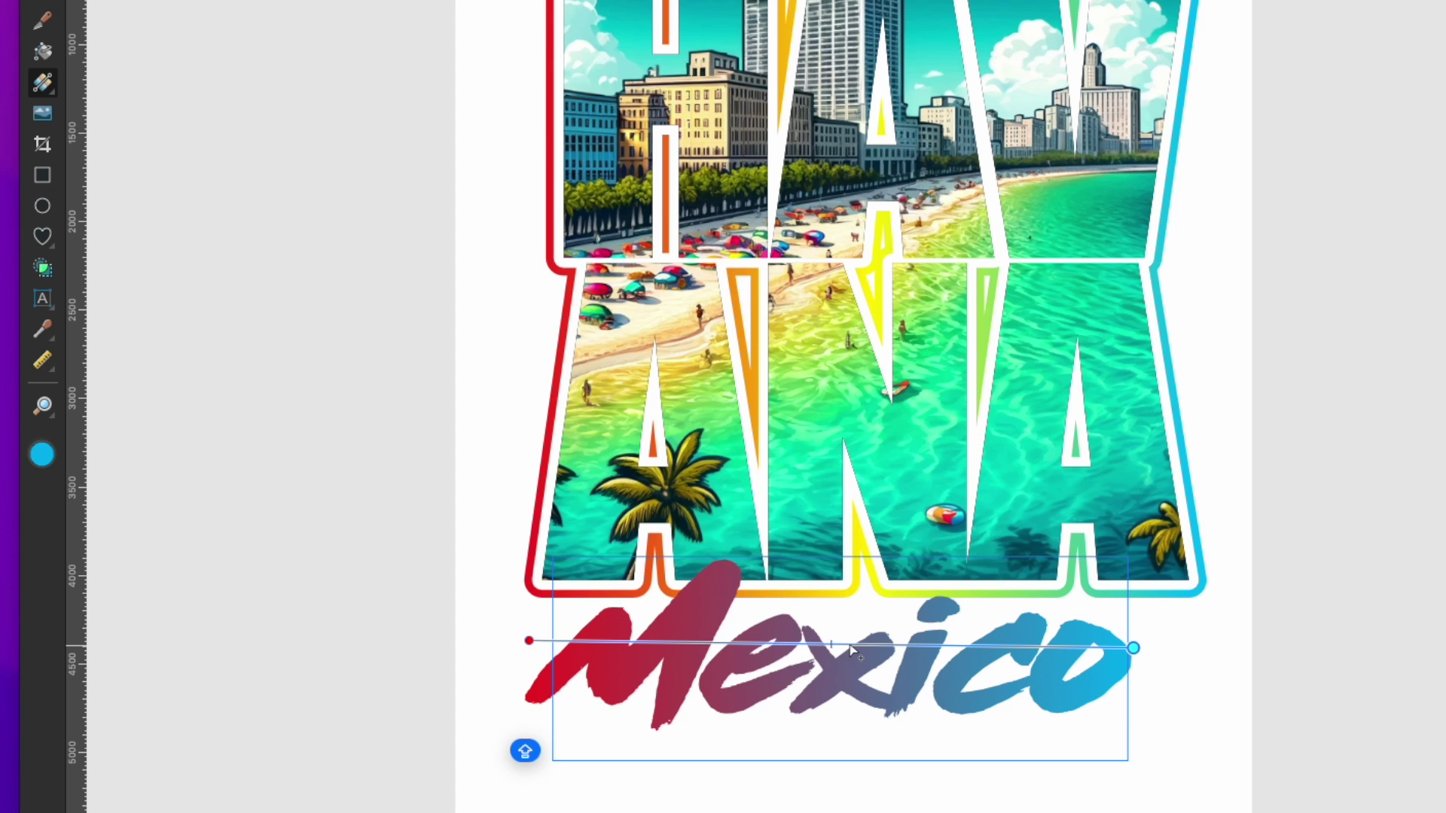
Add a stop in the middle of the Mexico text gradient and colour it yellow, CMYK 0, 0, 100, 0.
click(847, 646)
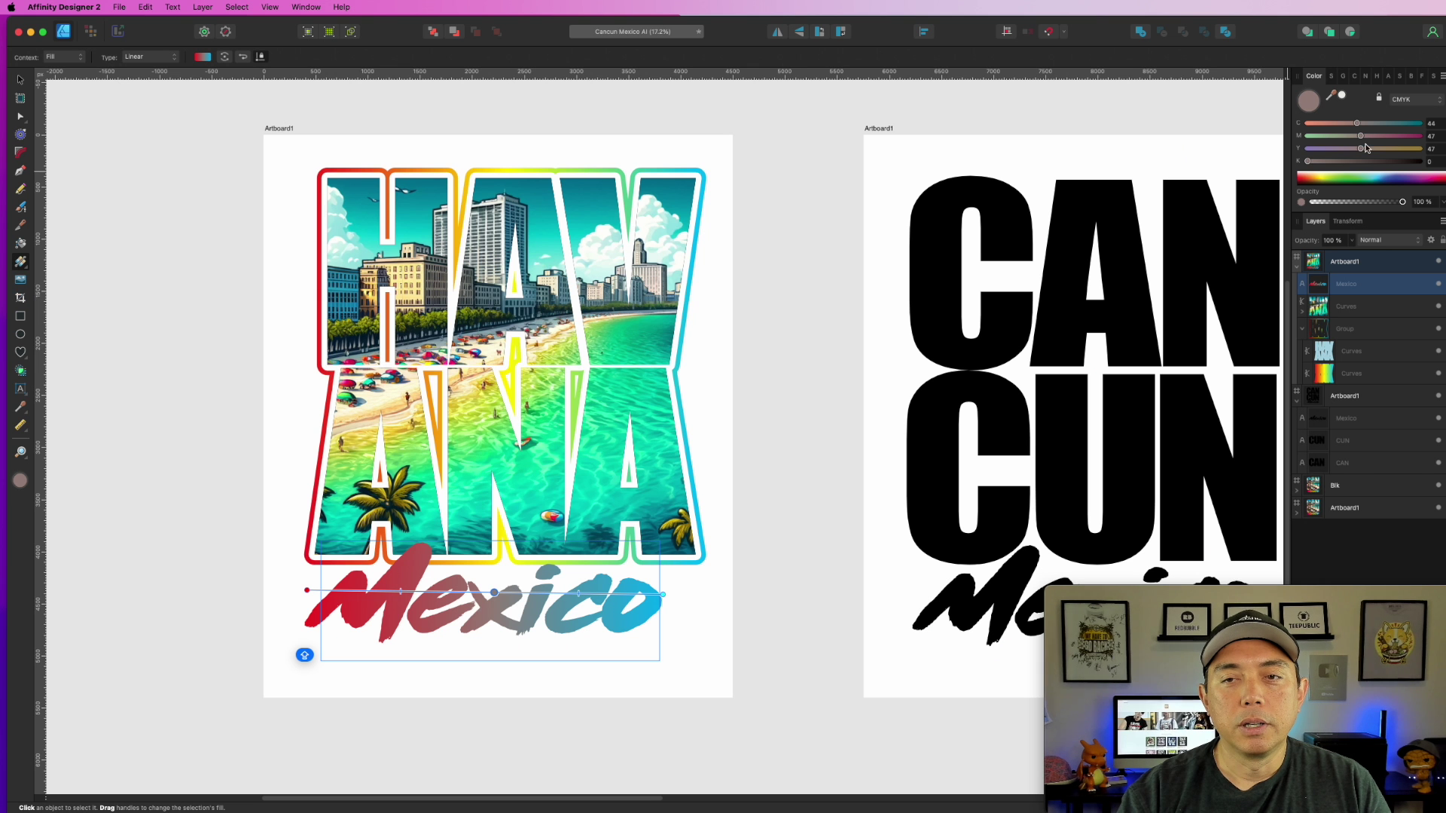
drag(1362, 148, 1252, 136)
drag(1350, 126, 1178, 123)
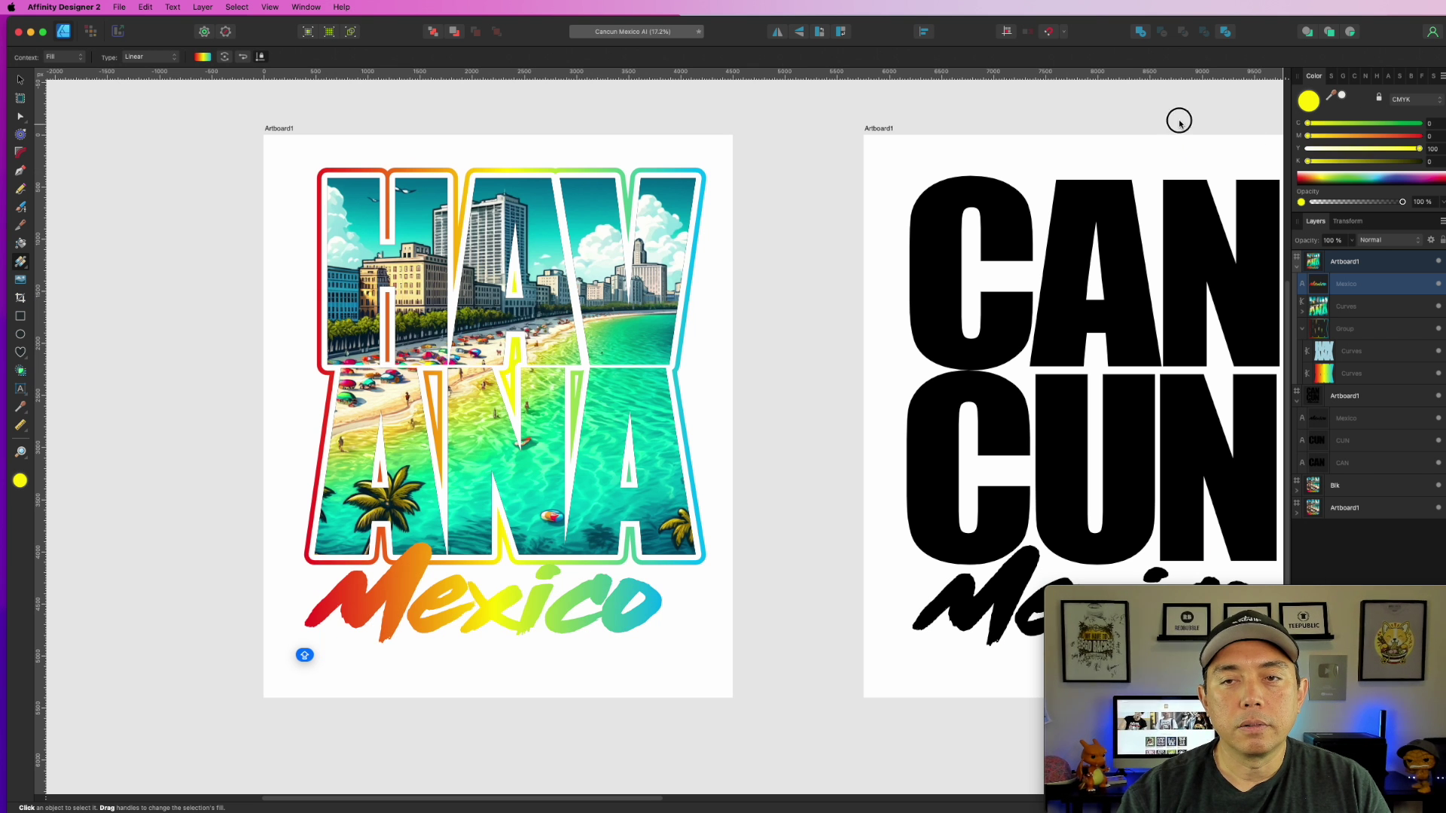
click(745, 479)
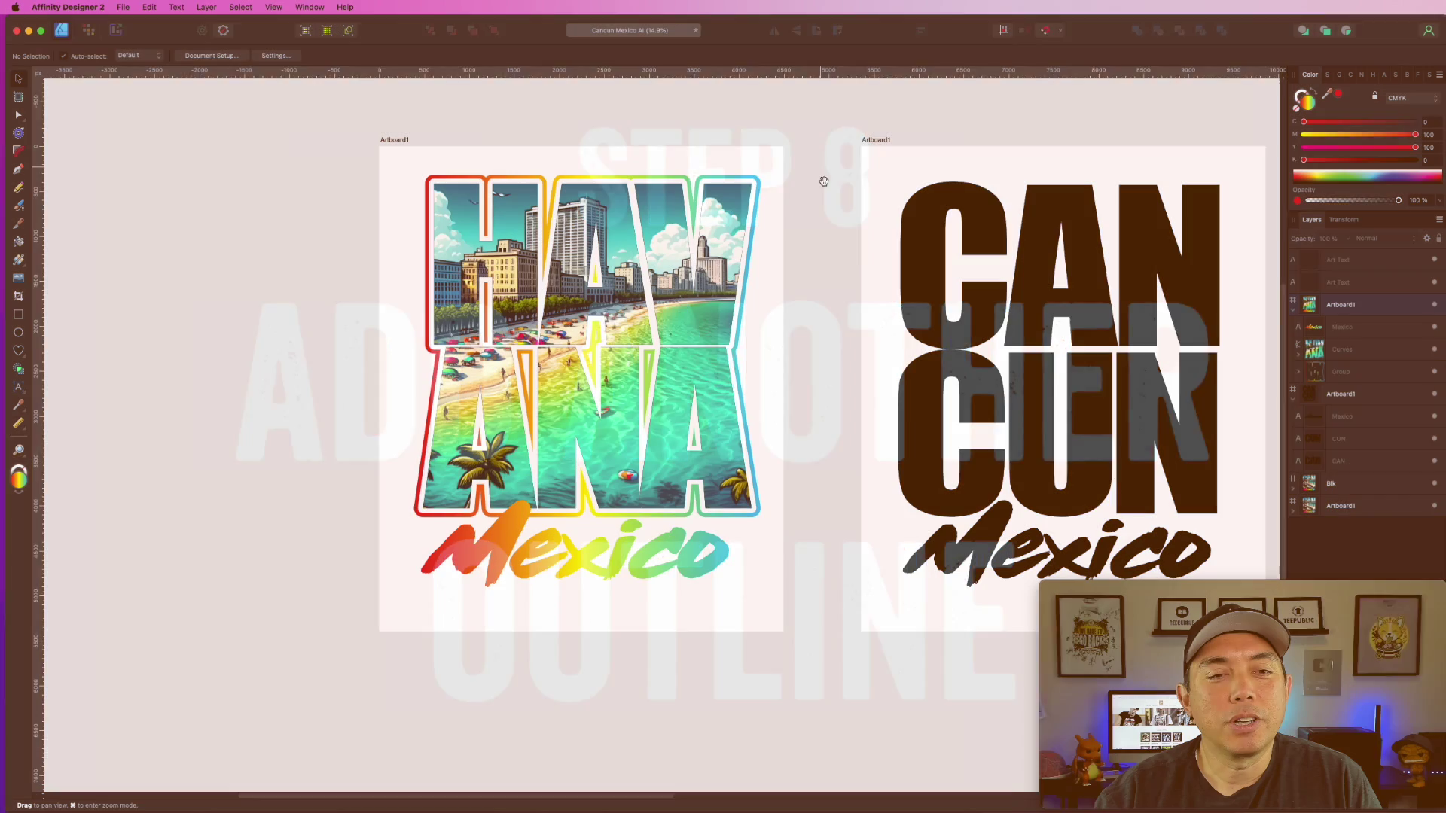
Check the Cancun reference designs and duplicate the rainbow Mexico text below HAVANA.
scroll(355, 223, right, 10)
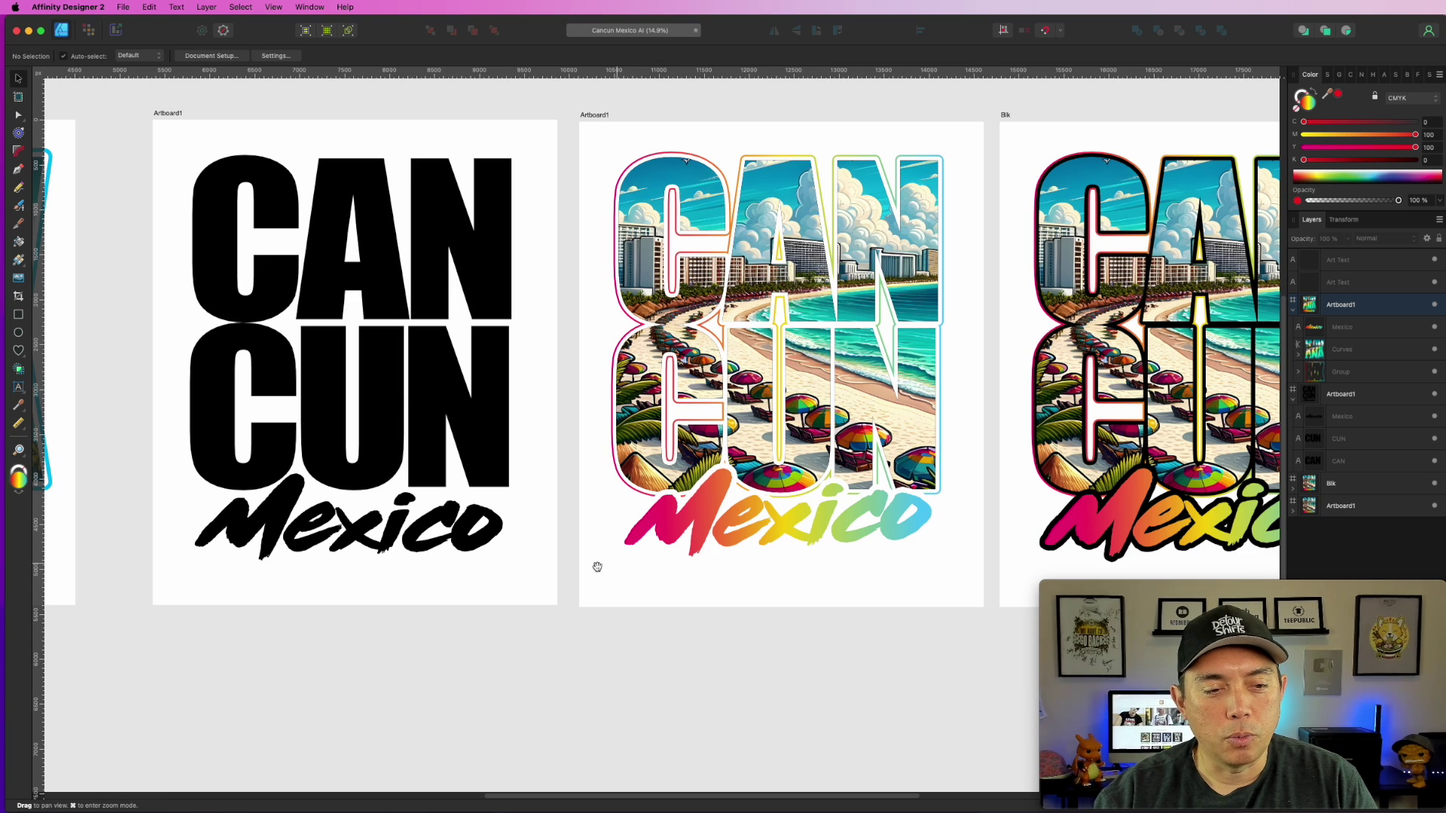
scroll(610, 569, left, 10)
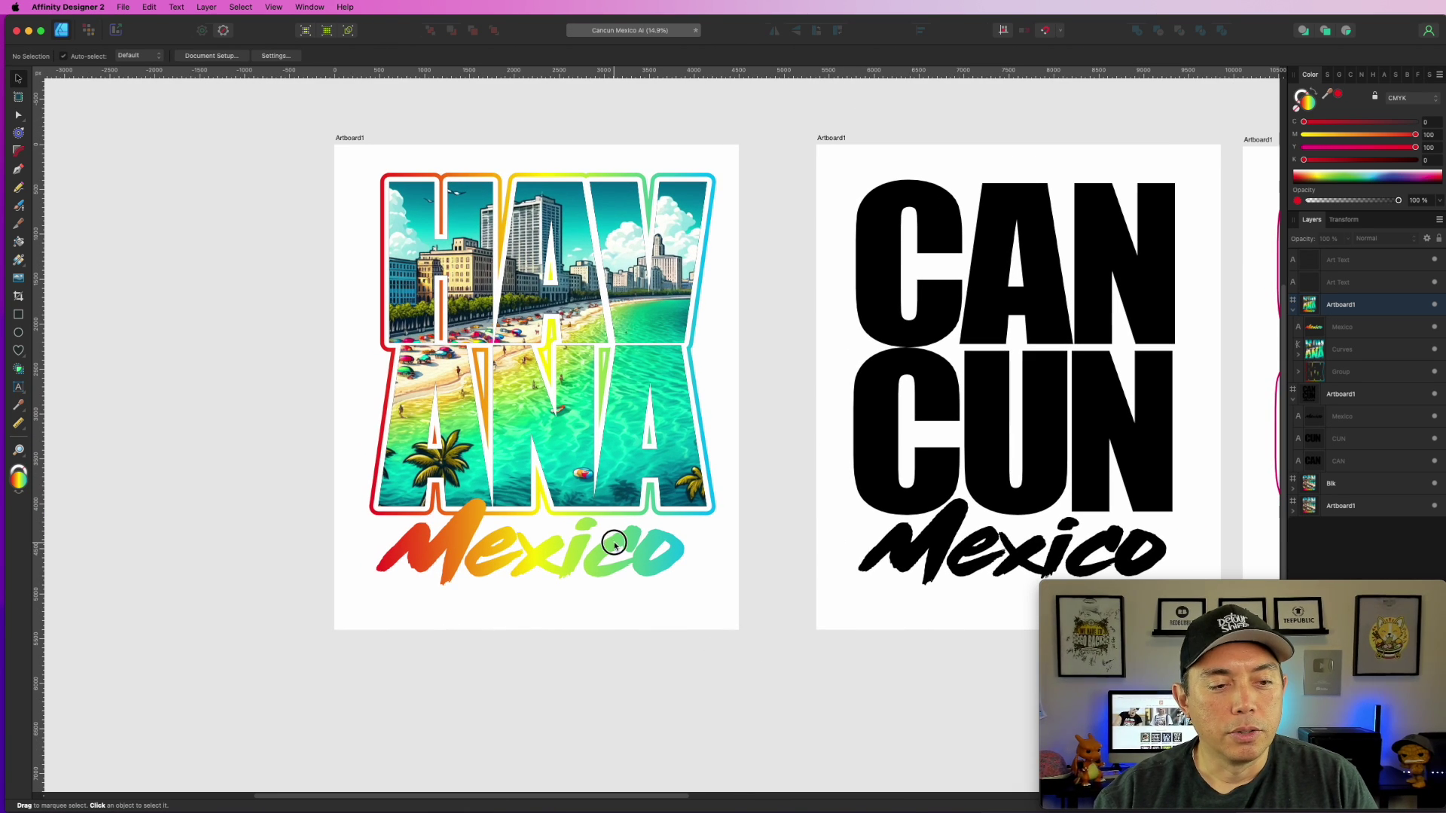
click(613, 541)
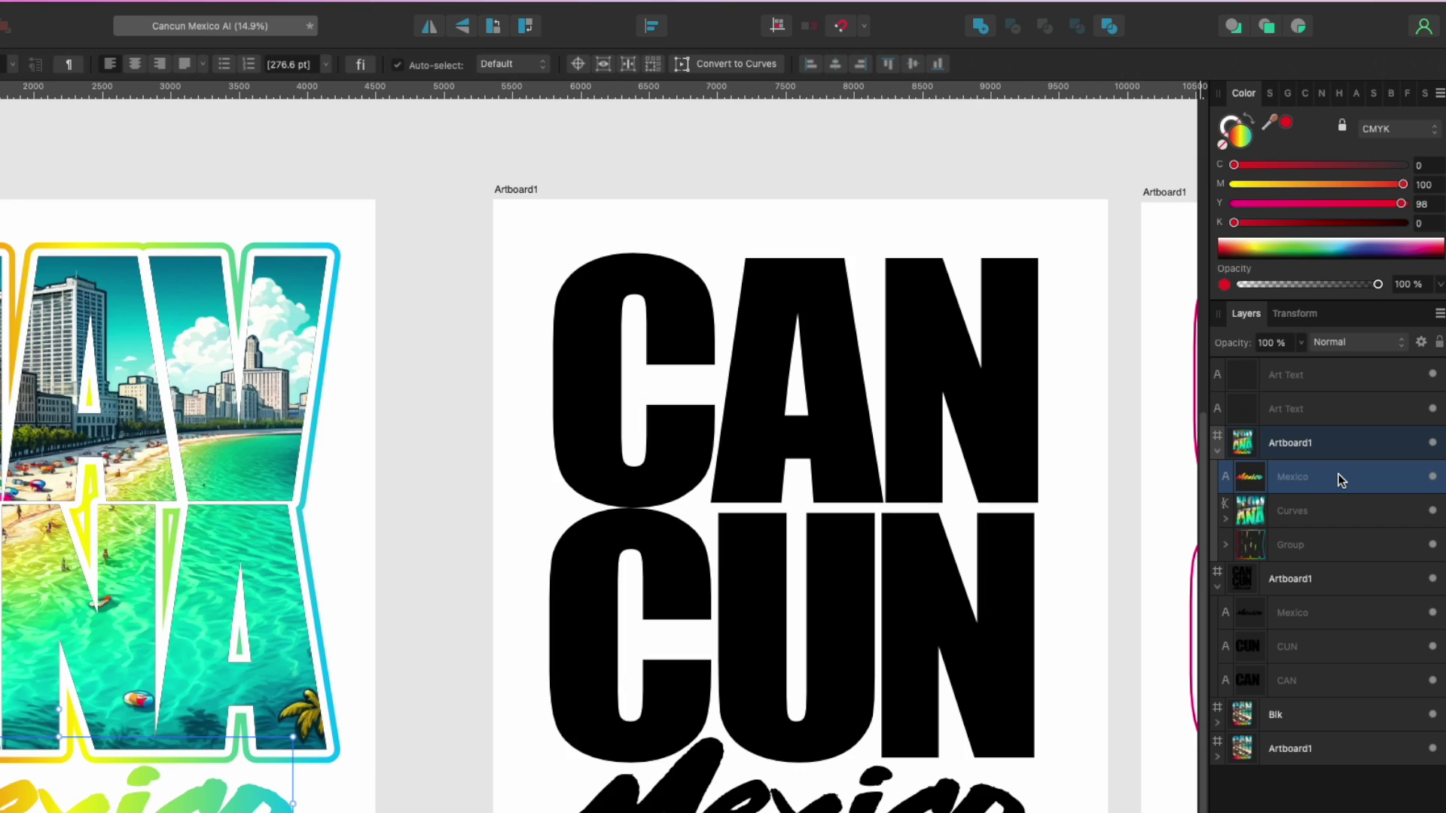
key(super+j)
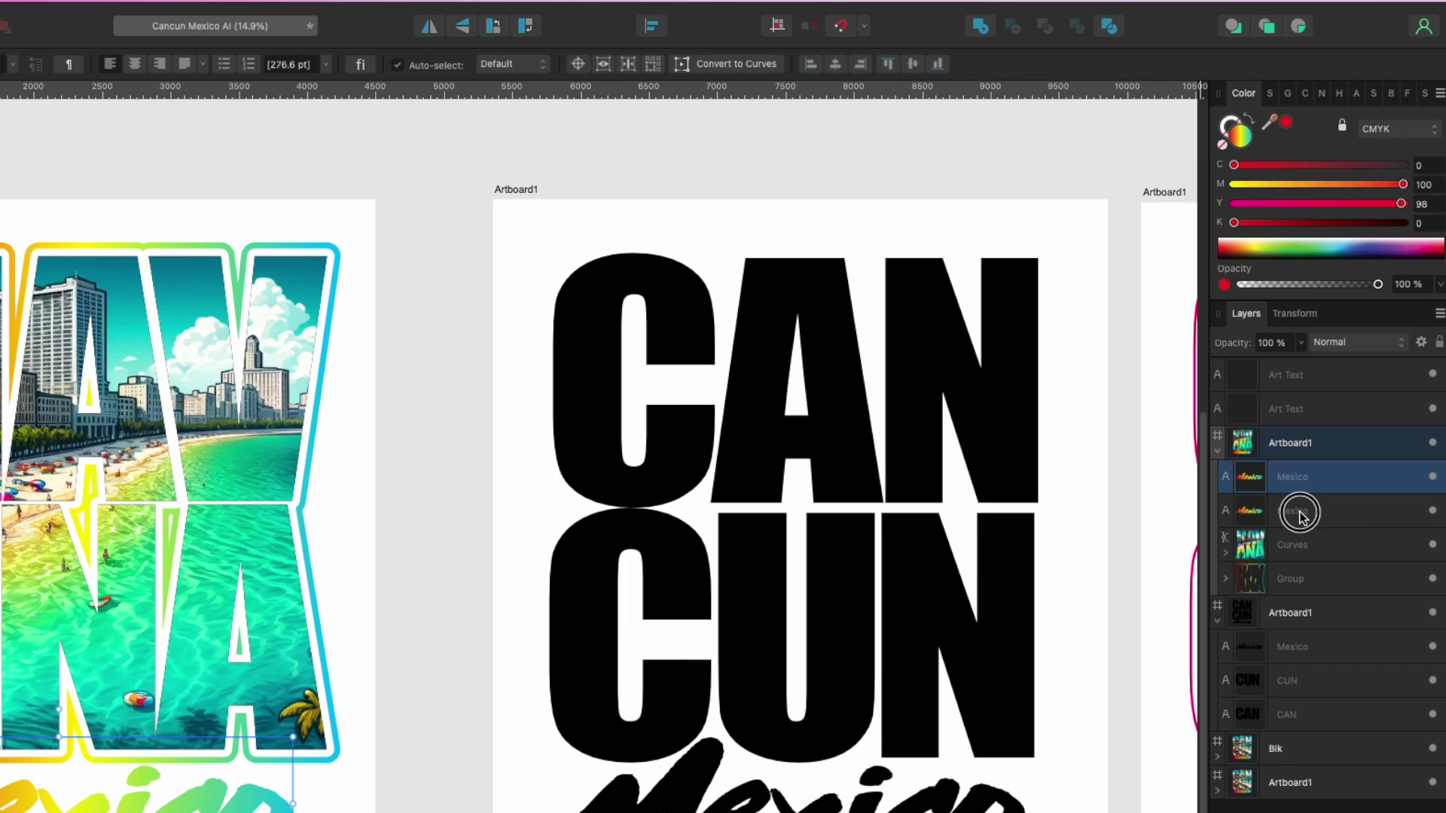
Give the lower copy of the rainbow Mexico text a 32 pt black outline, CMYK 100, 100, 100, 100.
click(1299, 513)
click(1231, 125)
drag(1233, 223, 1441, 225)
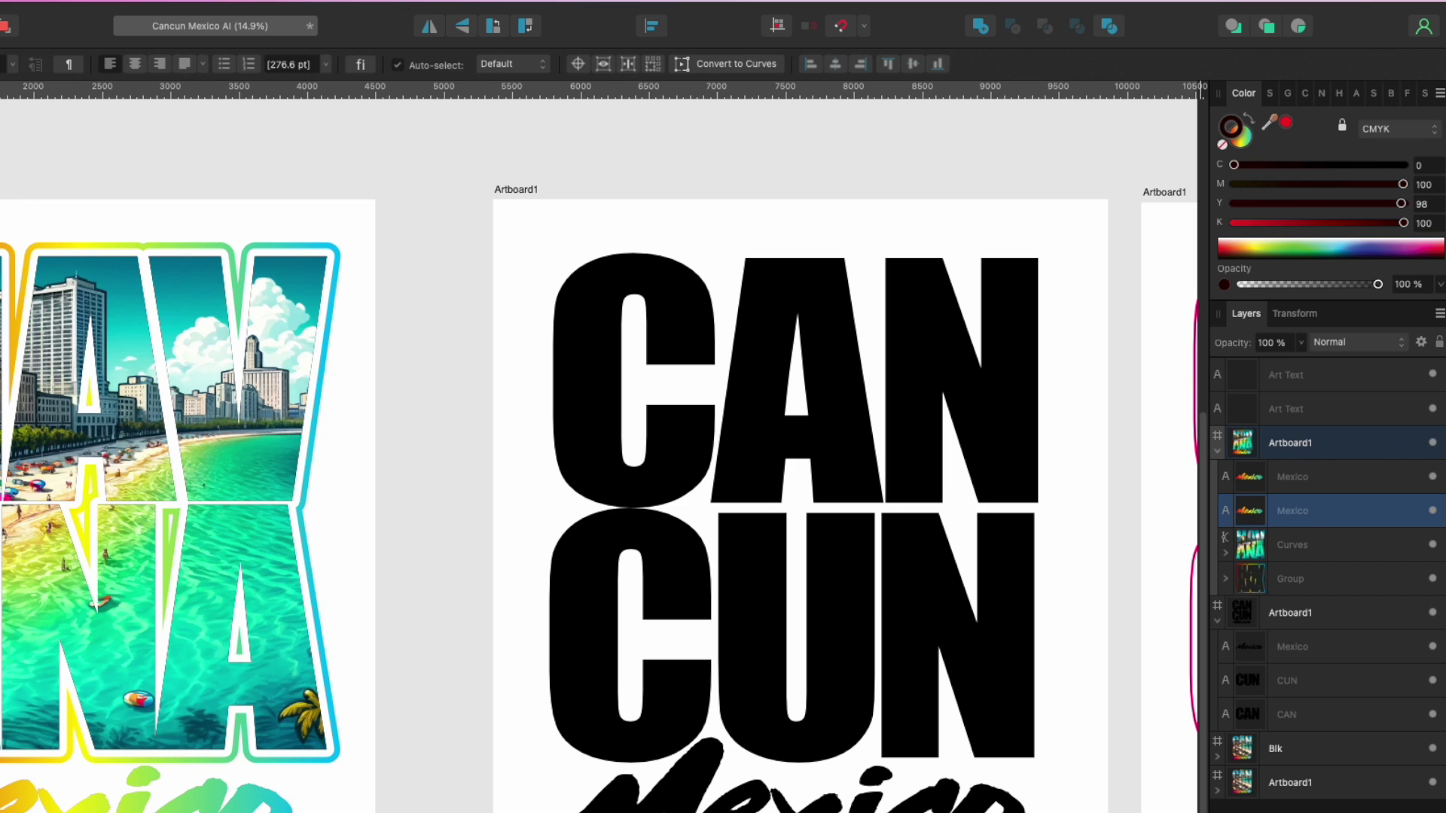
click(1405, 165)
drag(1401, 203, 1423, 202)
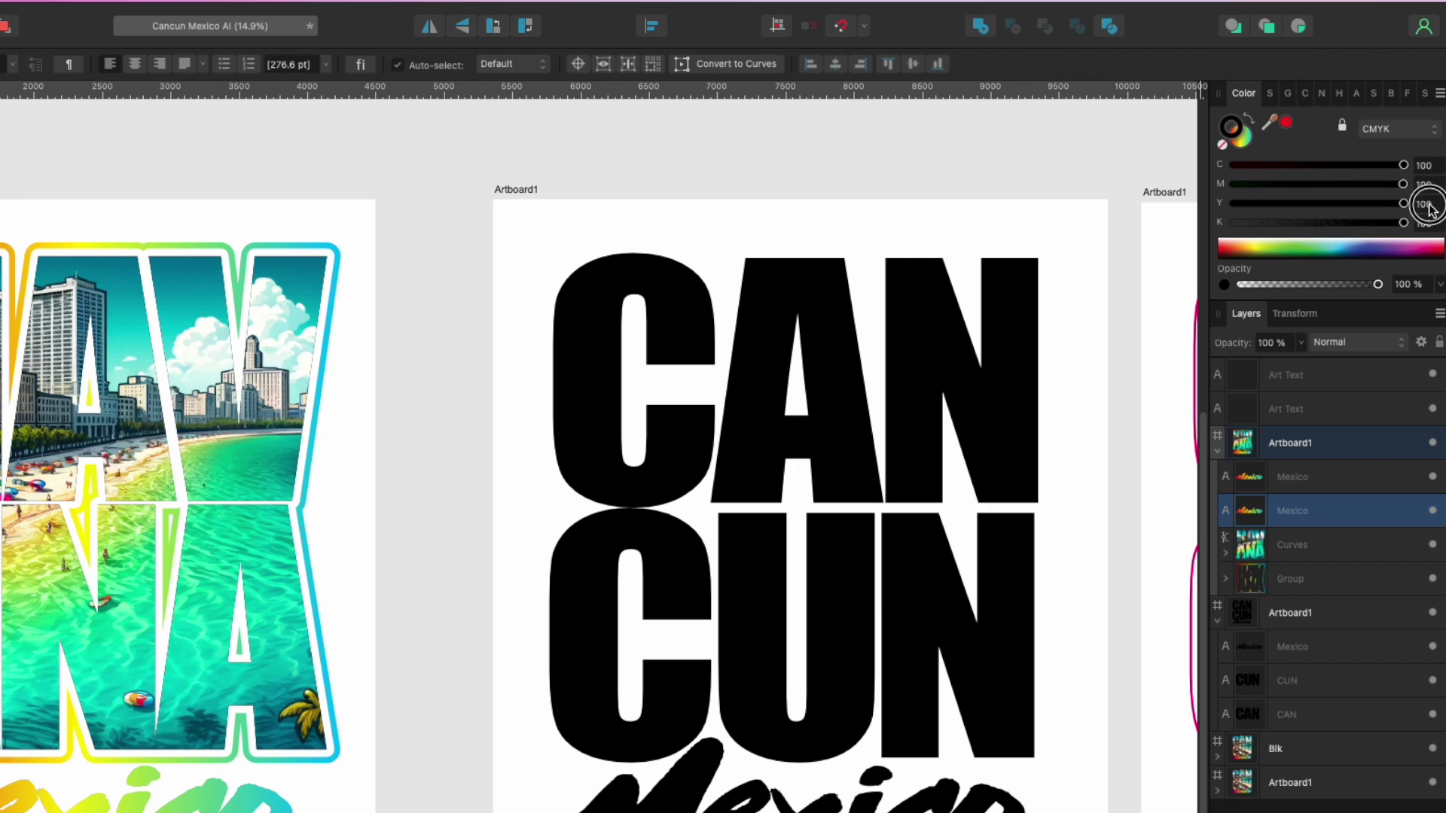
click(1268, 94)
drag(1264, 151, 1349, 134)
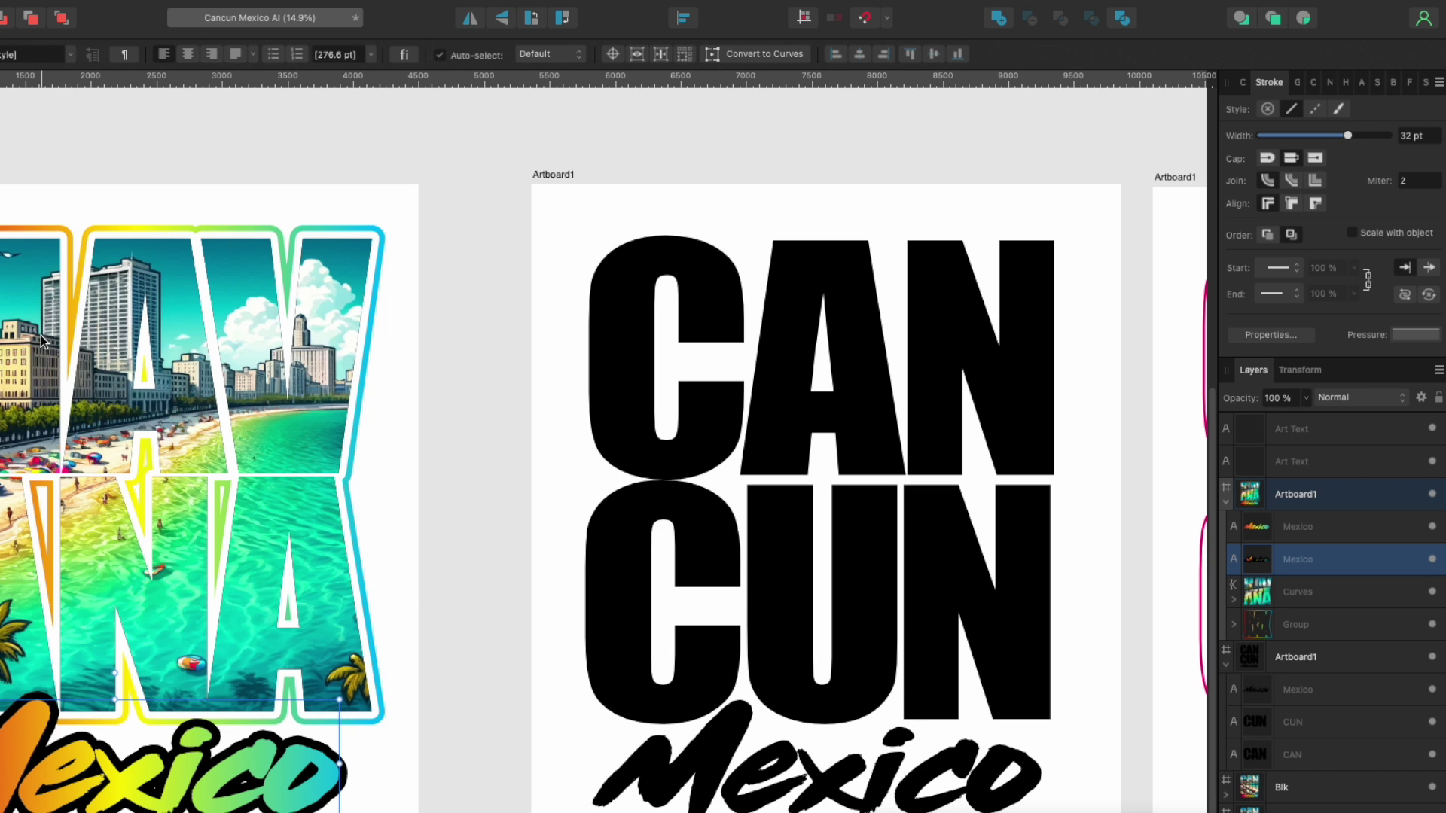
Group the HAVANA curves with their outline group, and group the result with the black-outlined Mexico copy.
click(1312, 593)
shift+click(1321, 628)
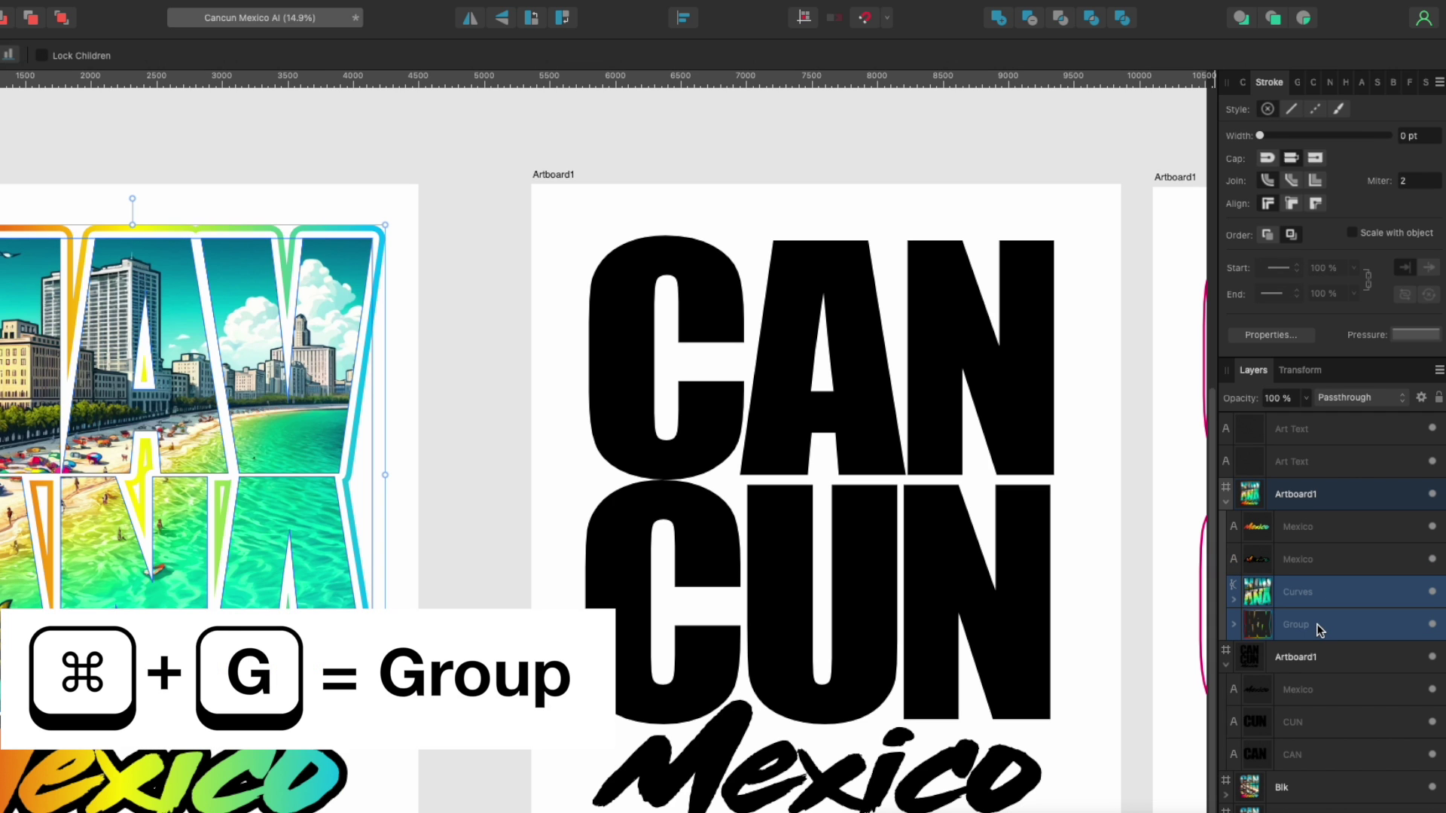
key(super+g)
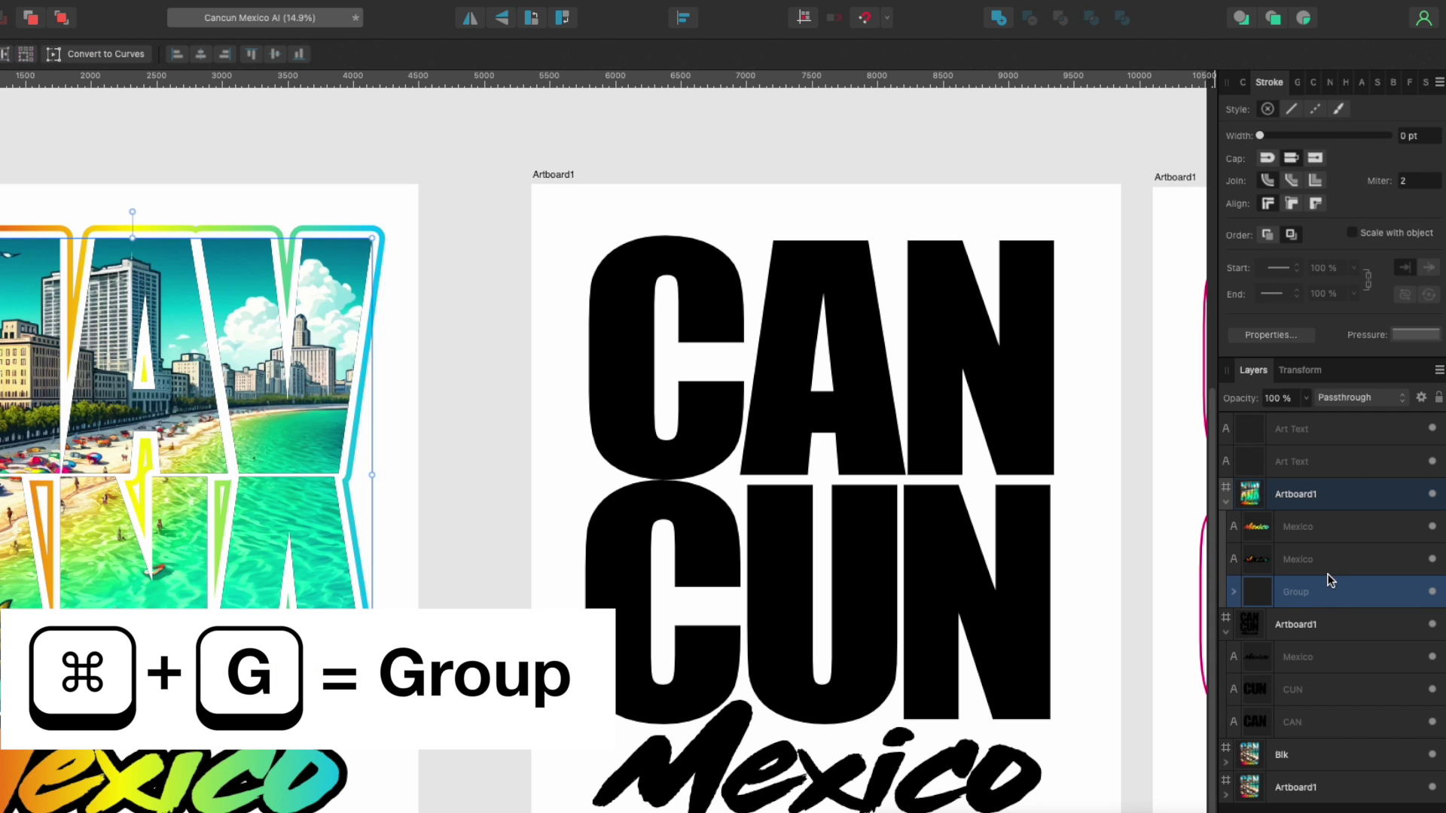
click(1242, 561)
shift+click(1324, 590)
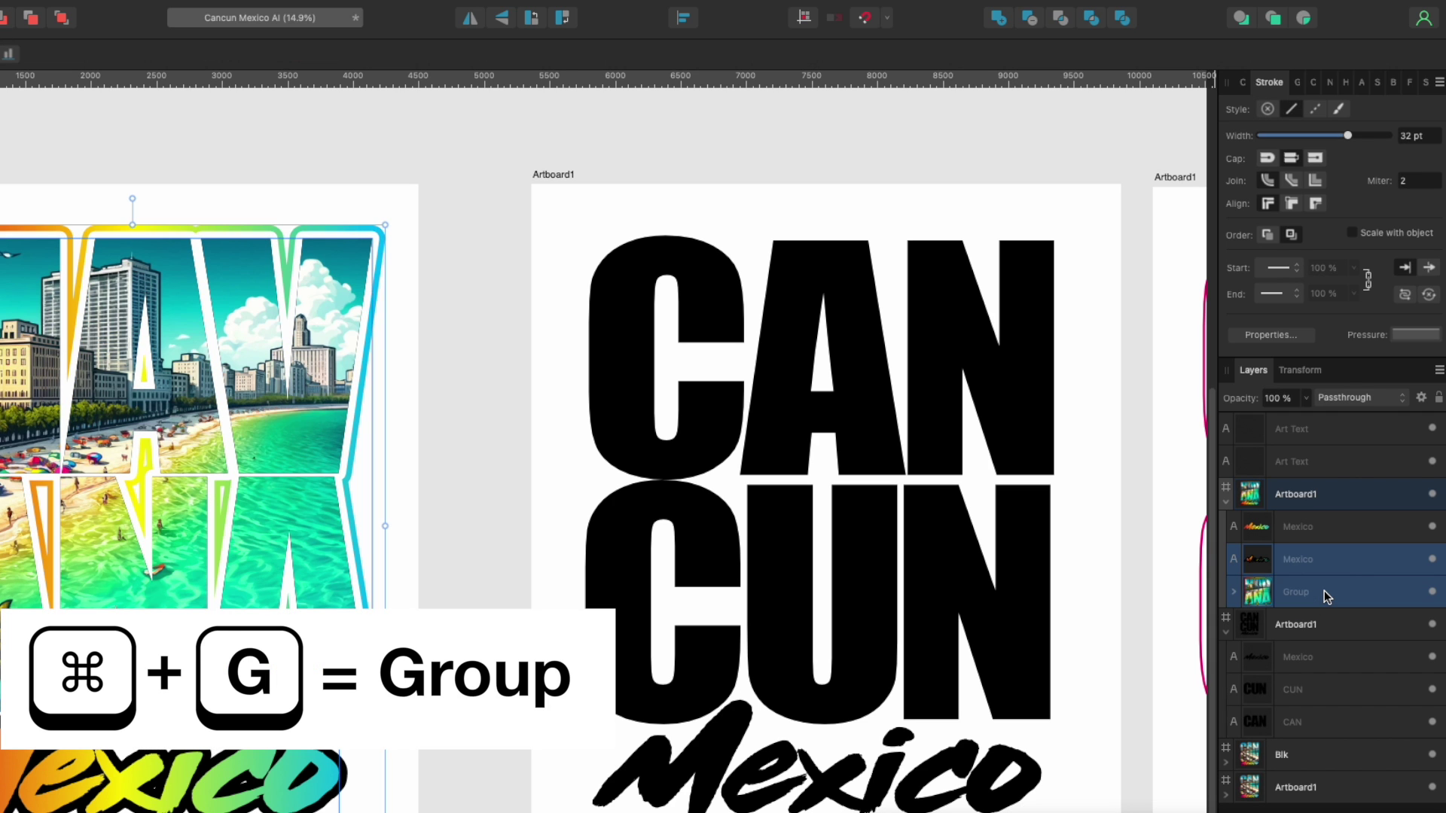
key(super+g)
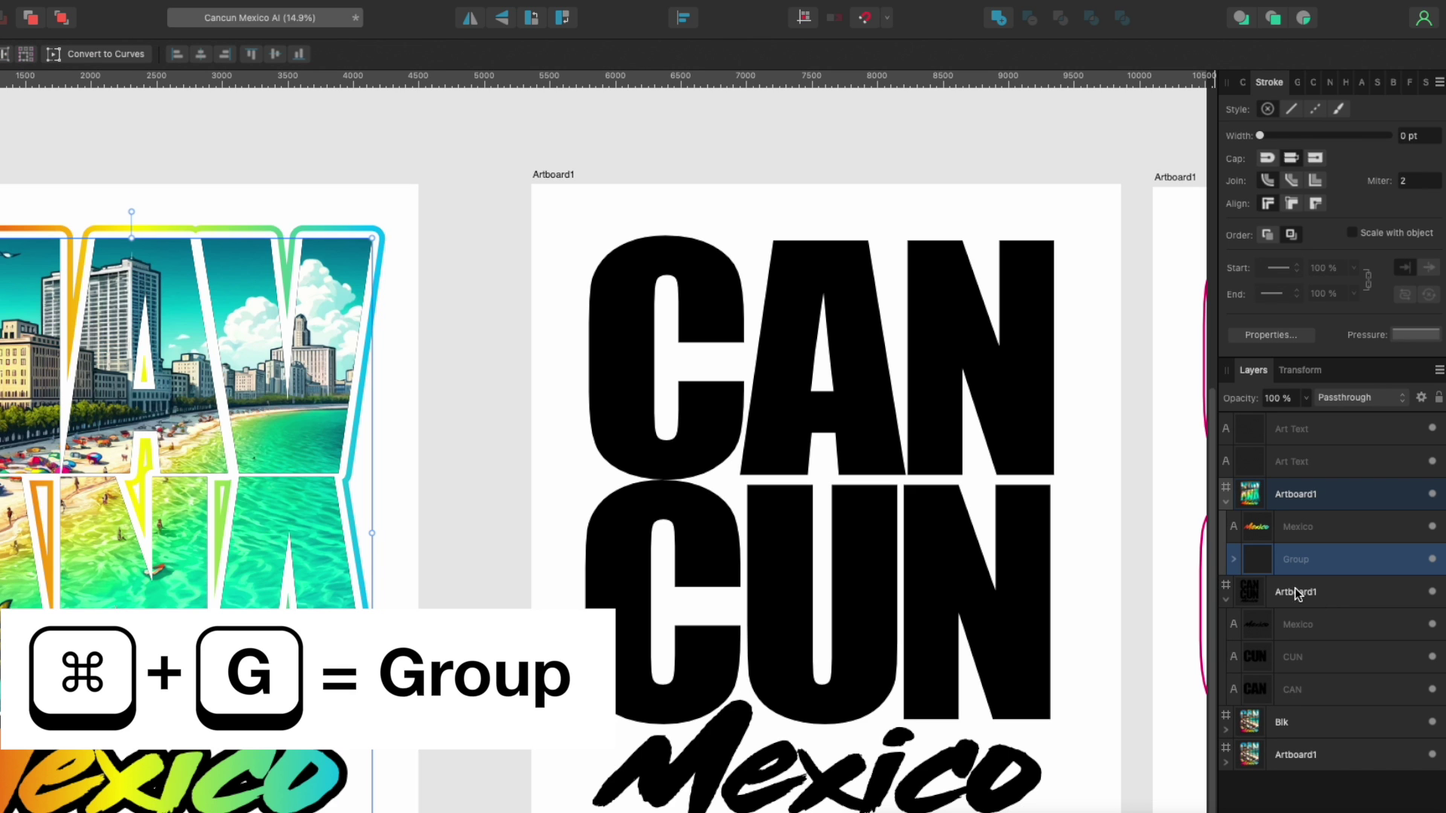
Set the blend mode of the black-outlined Mexico copy inside the new group to Erase.
click(1236, 565)
click(1235, 564)
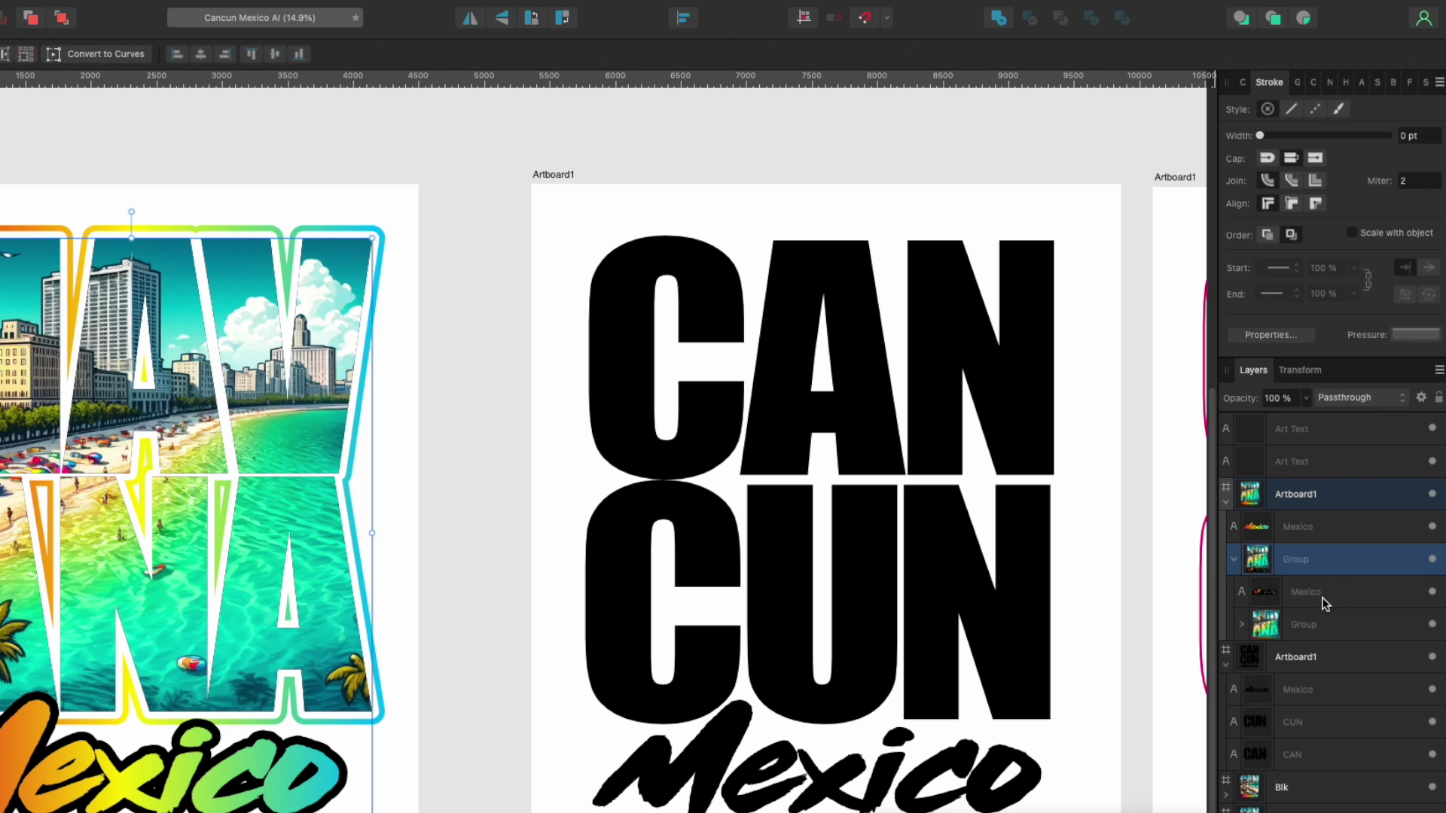
click(1339, 602)
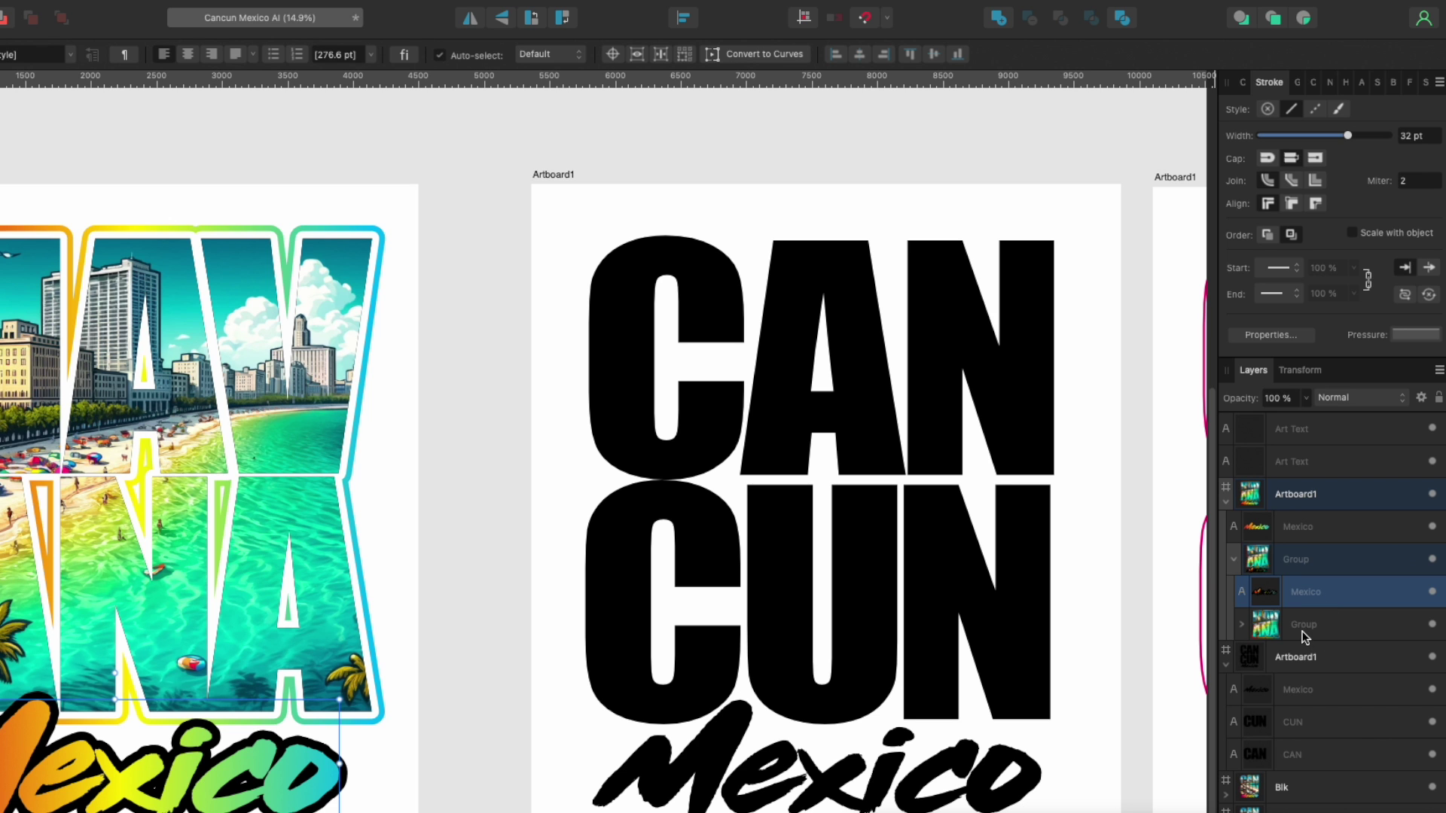
click(1398, 399)
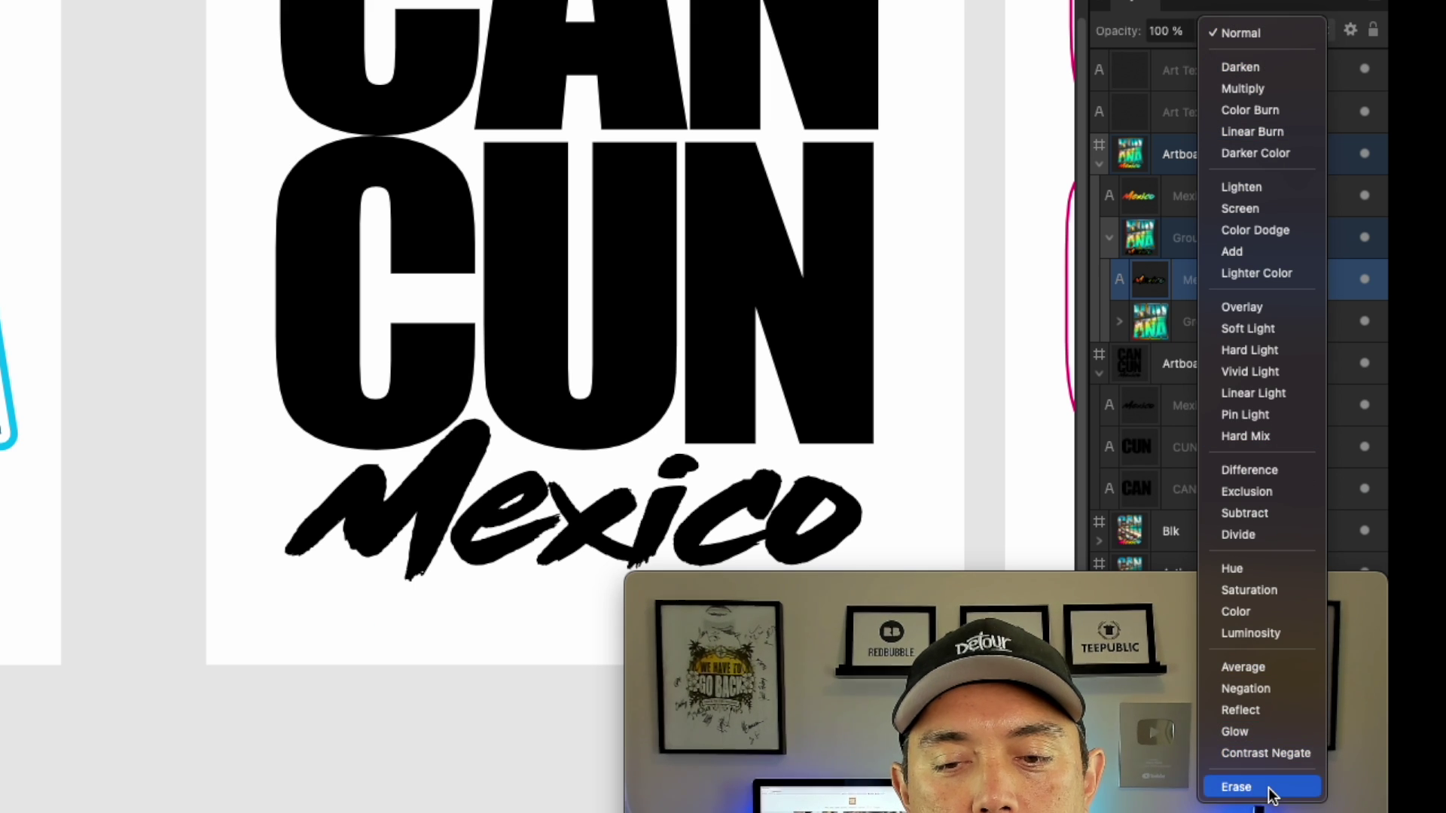
click(1273, 785)
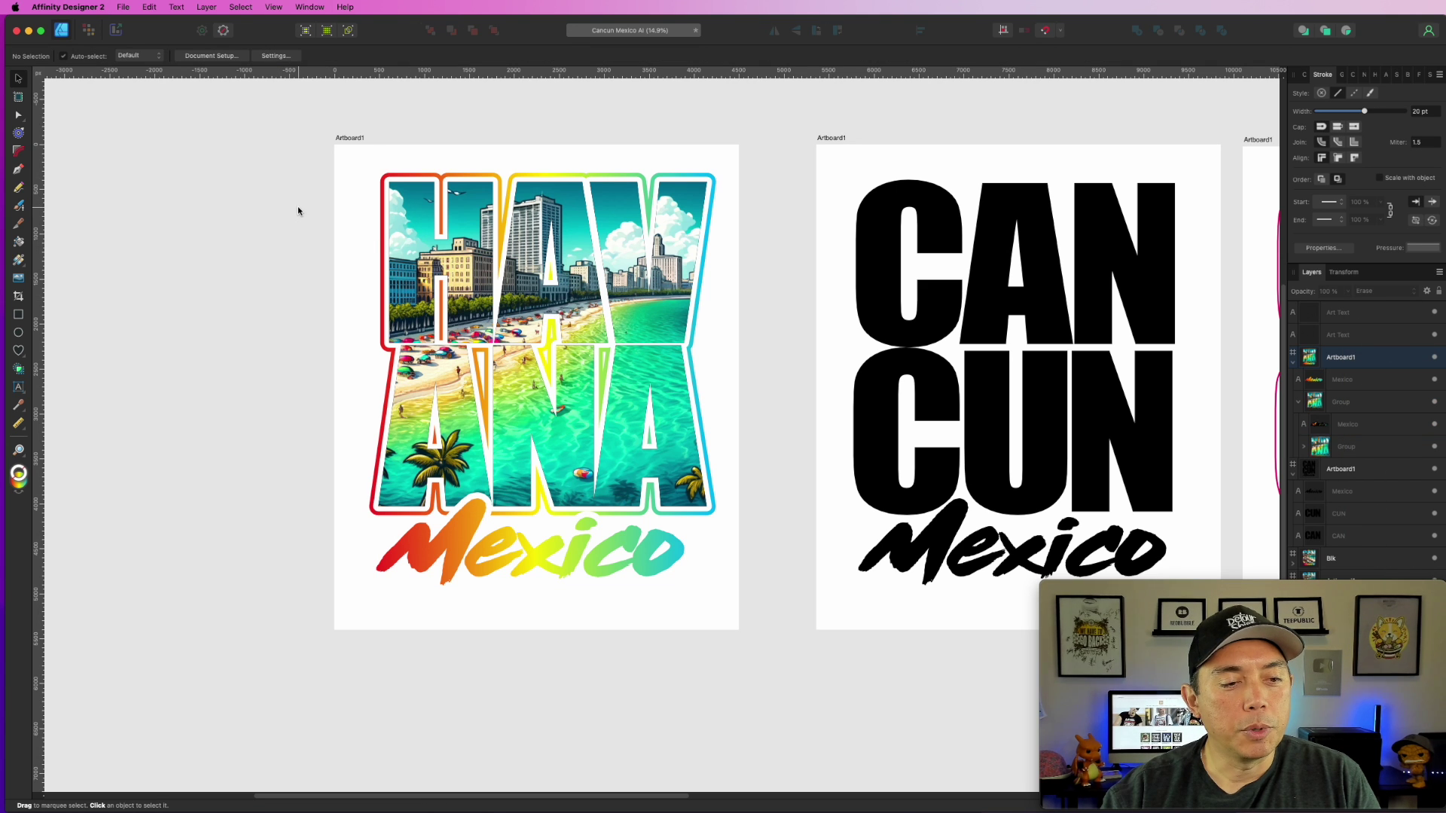
Test black and red backgrounds on the Havana artboard, and settle on dark blue, CMYK 100, 67, 16, 54.
click(349, 138)
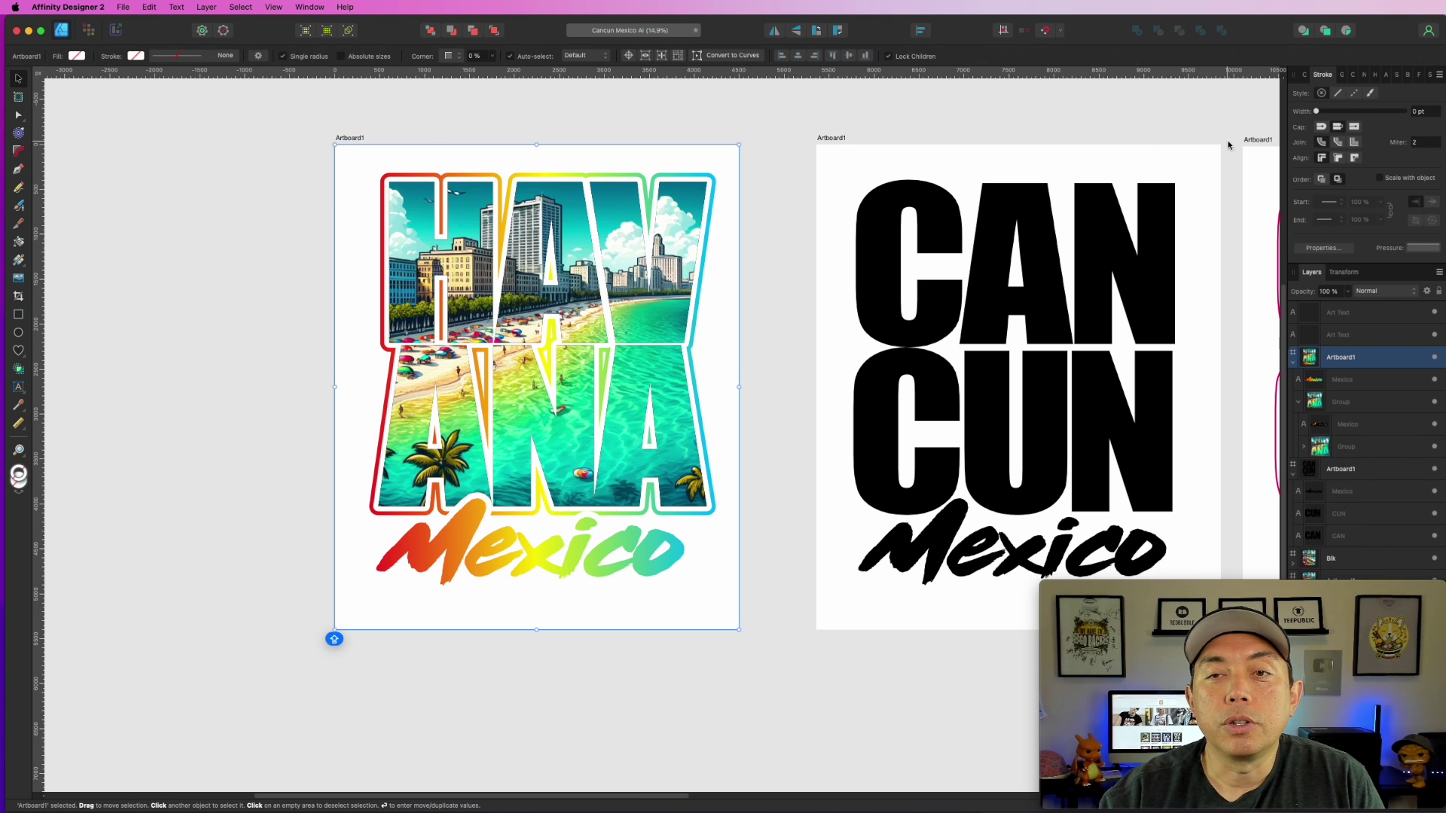
click(1305, 73)
click(1311, 108)
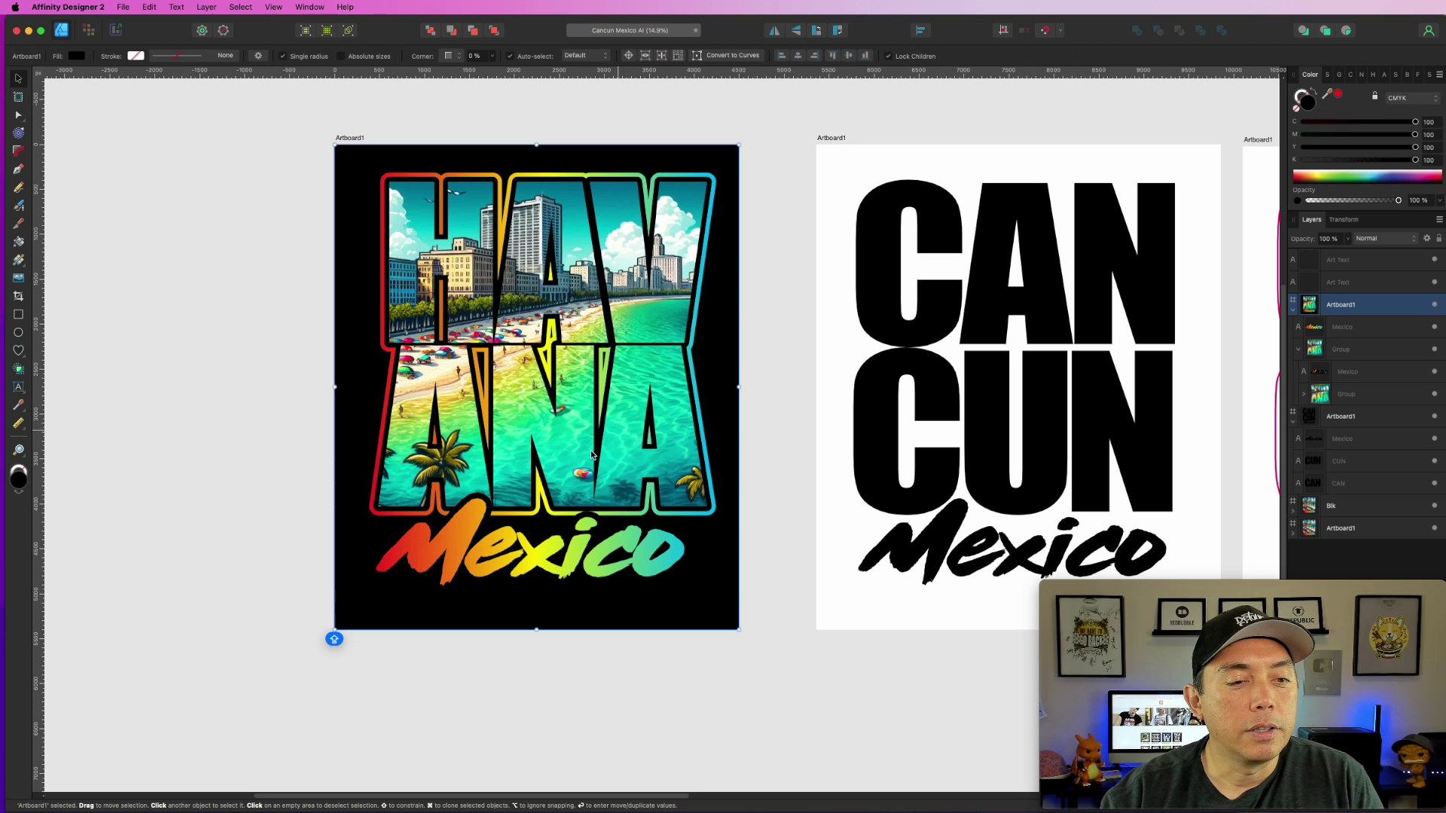
click(1338, 91)
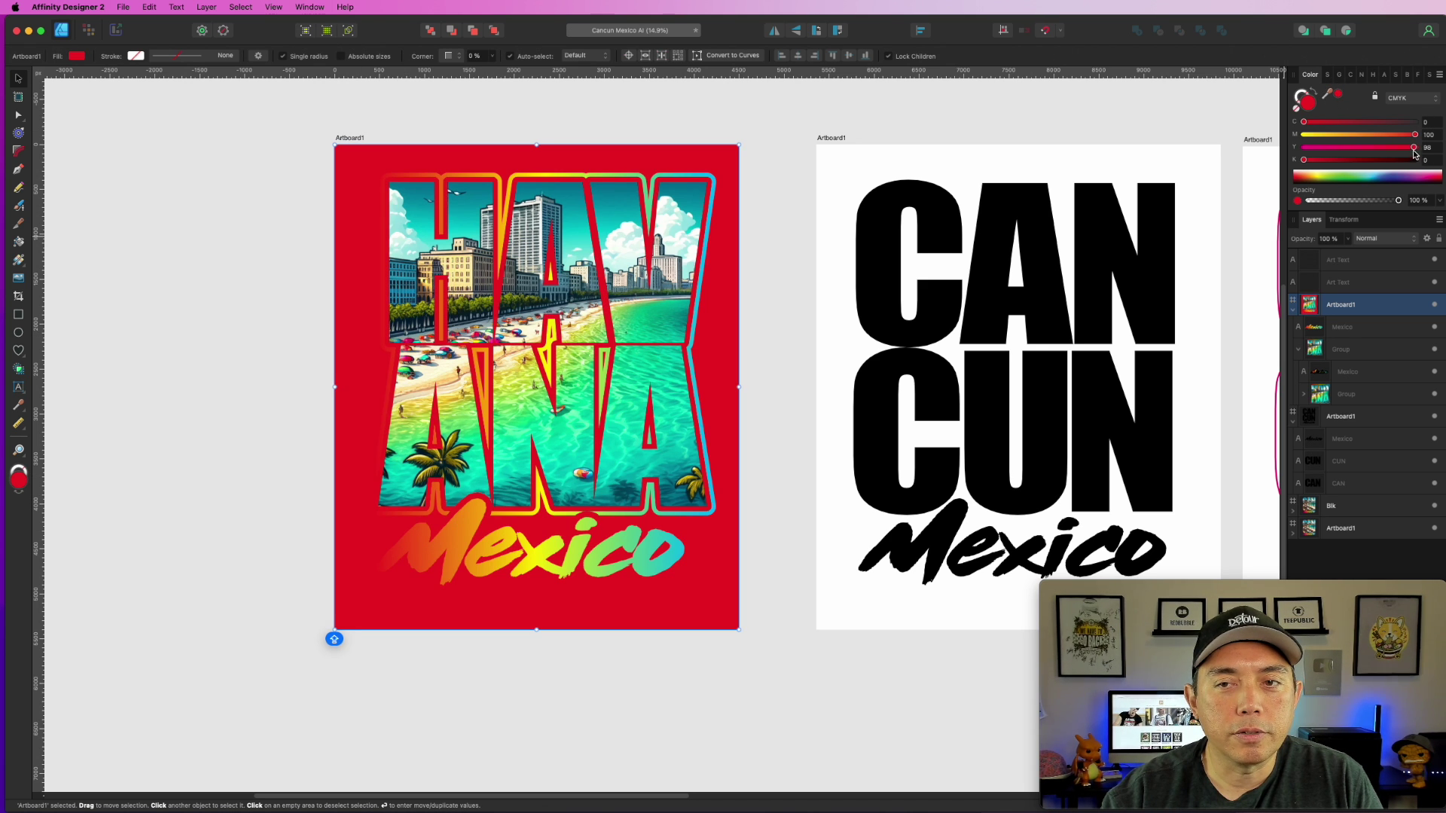
drag(1311, 161, 1364, 160)
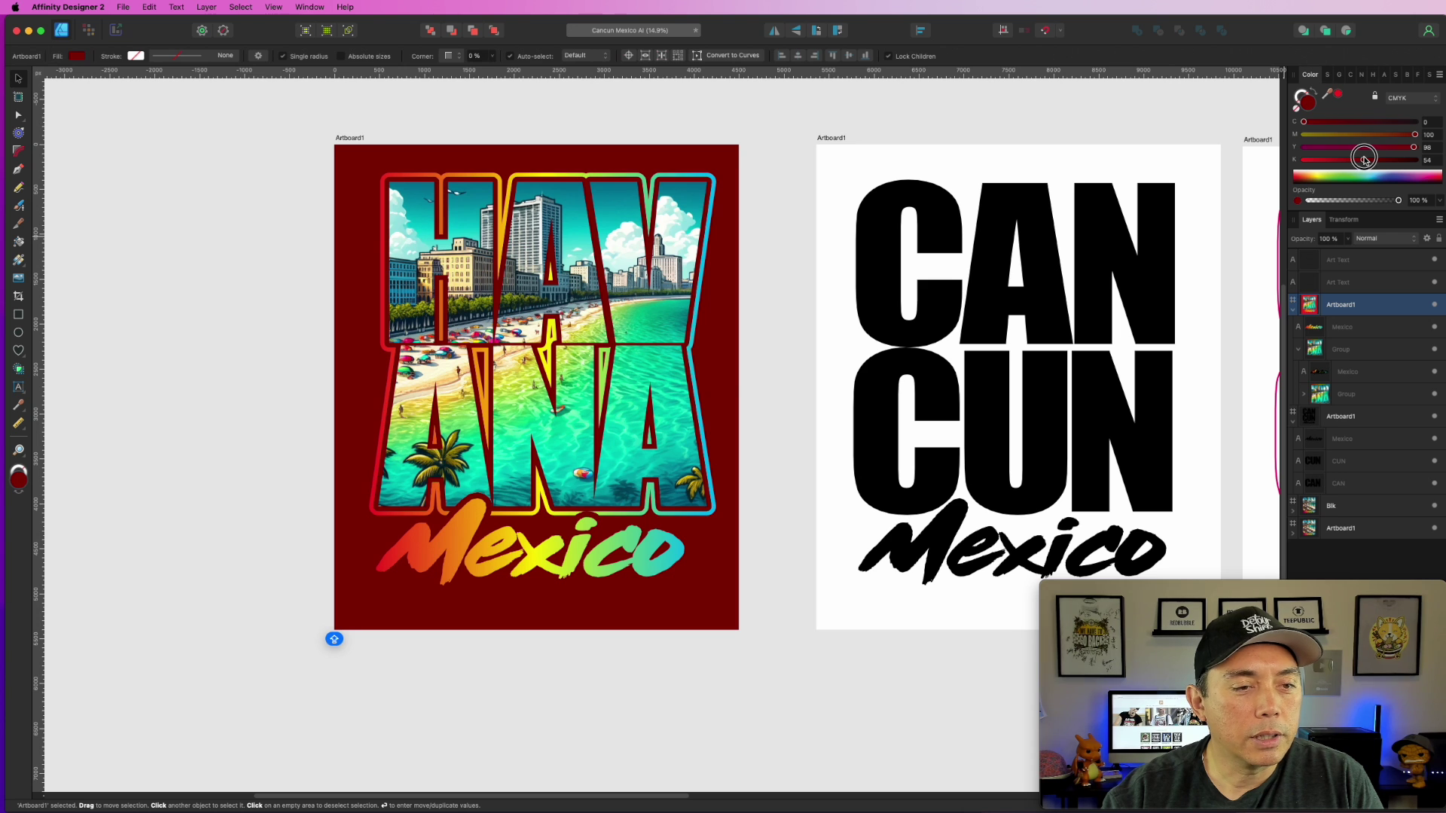
drag(1304, 121, 1322, 147)
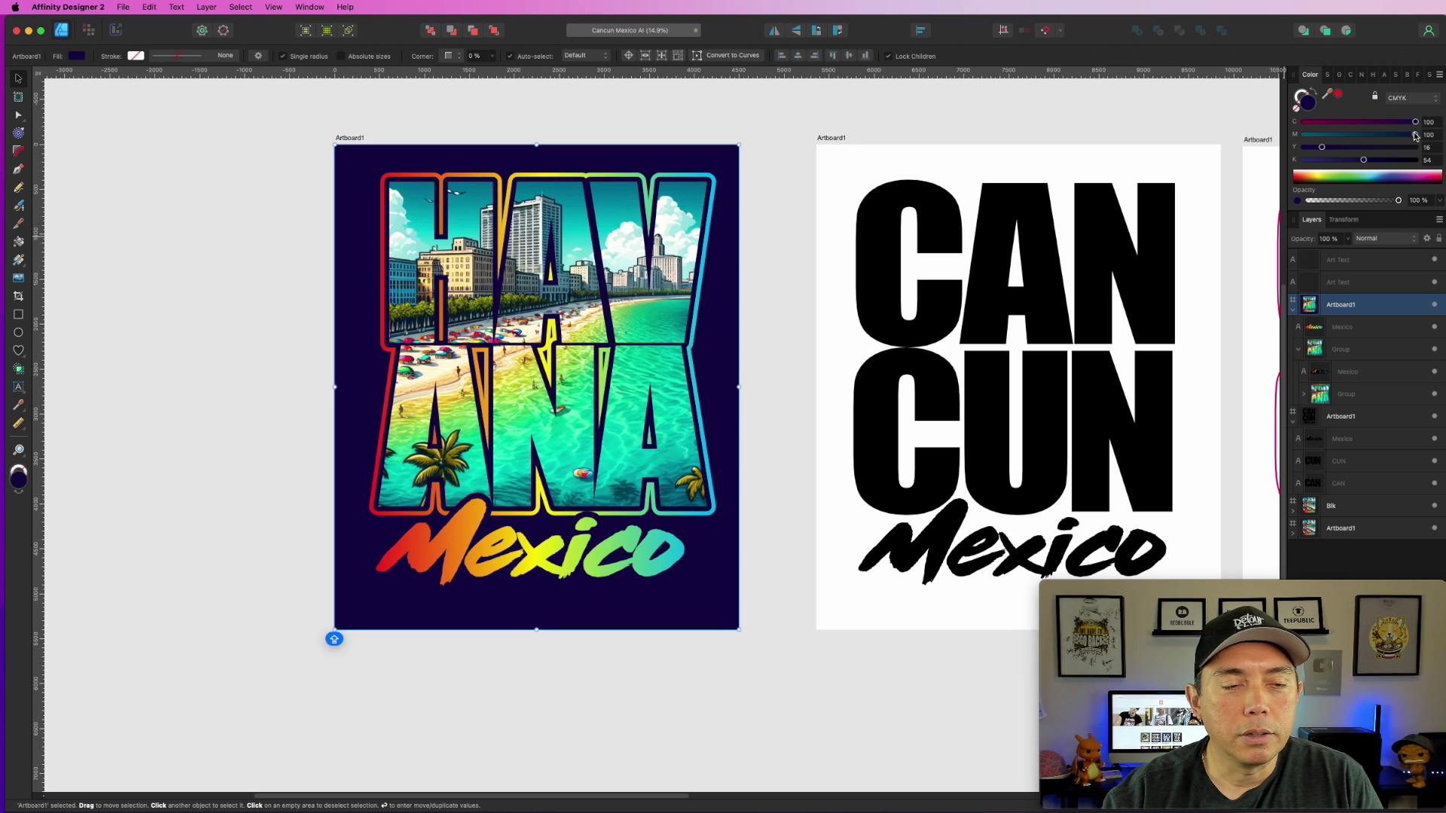
drag(1414, 134, 1379, 135)
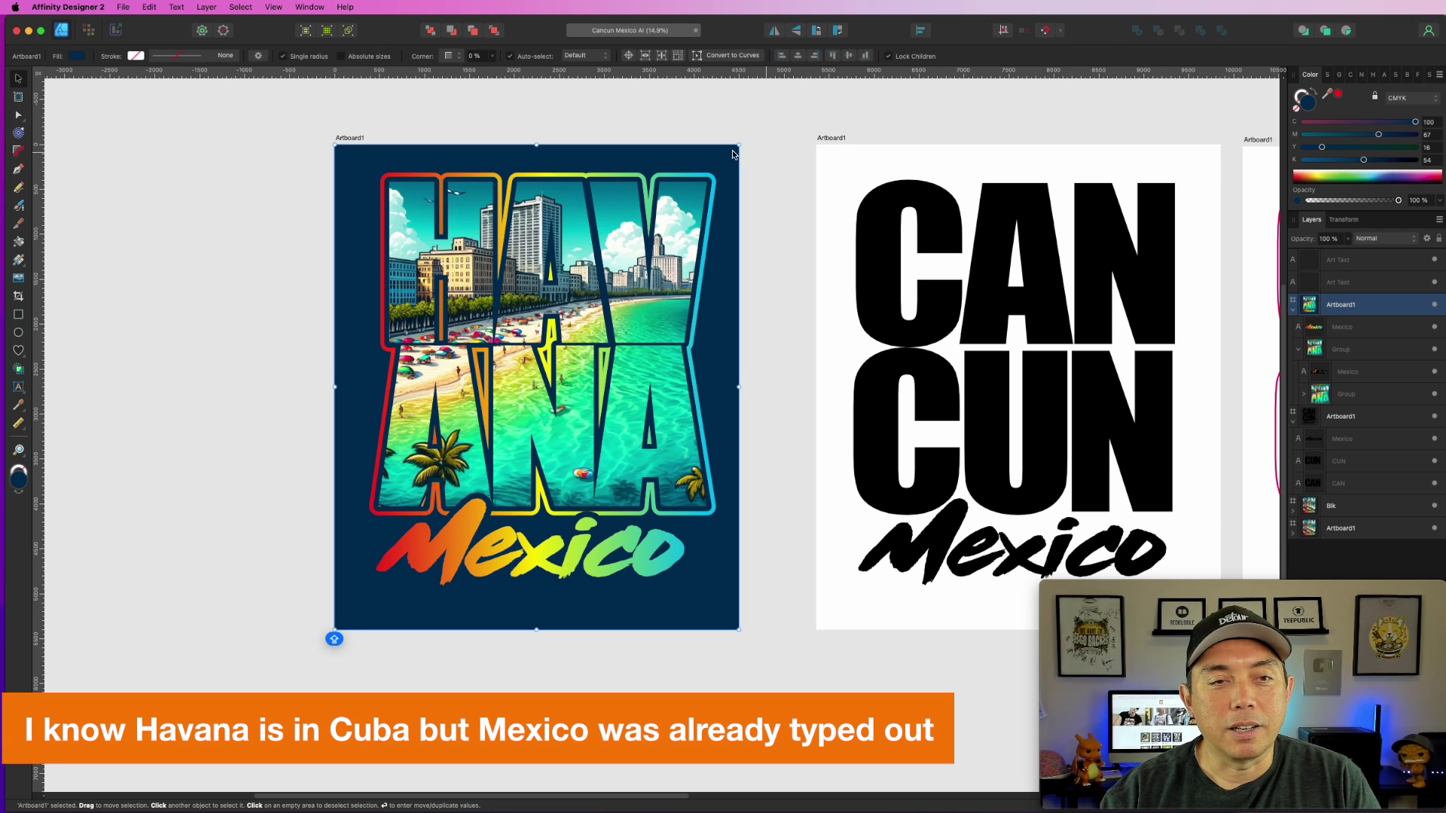
Clear the Havana artboard's background fill, and refill it with dark indigo, CMYK 100, 99, 16, 54.
drag(1248, 218, 478, 229)
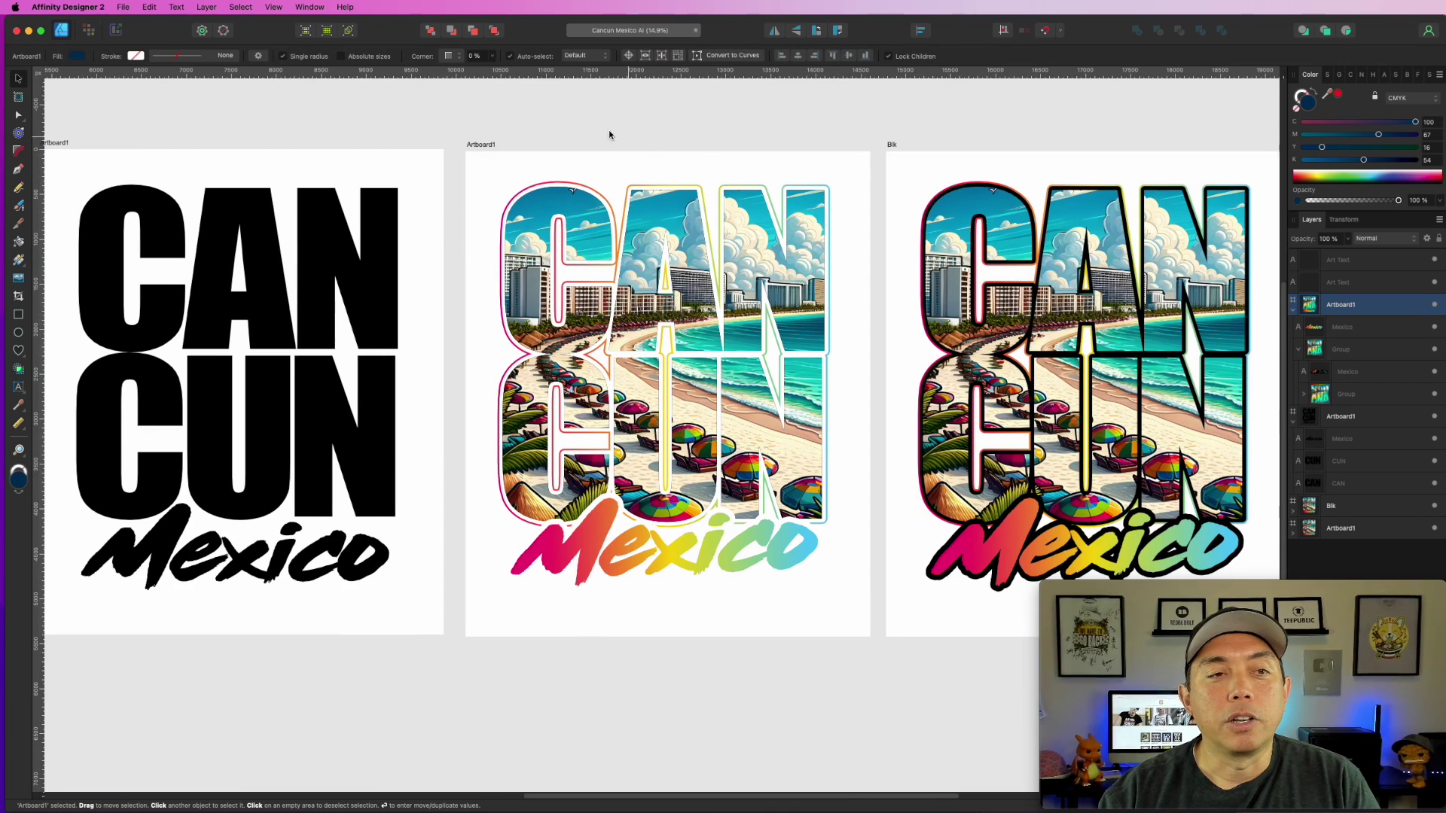
scroll(655, 148, left, 10)
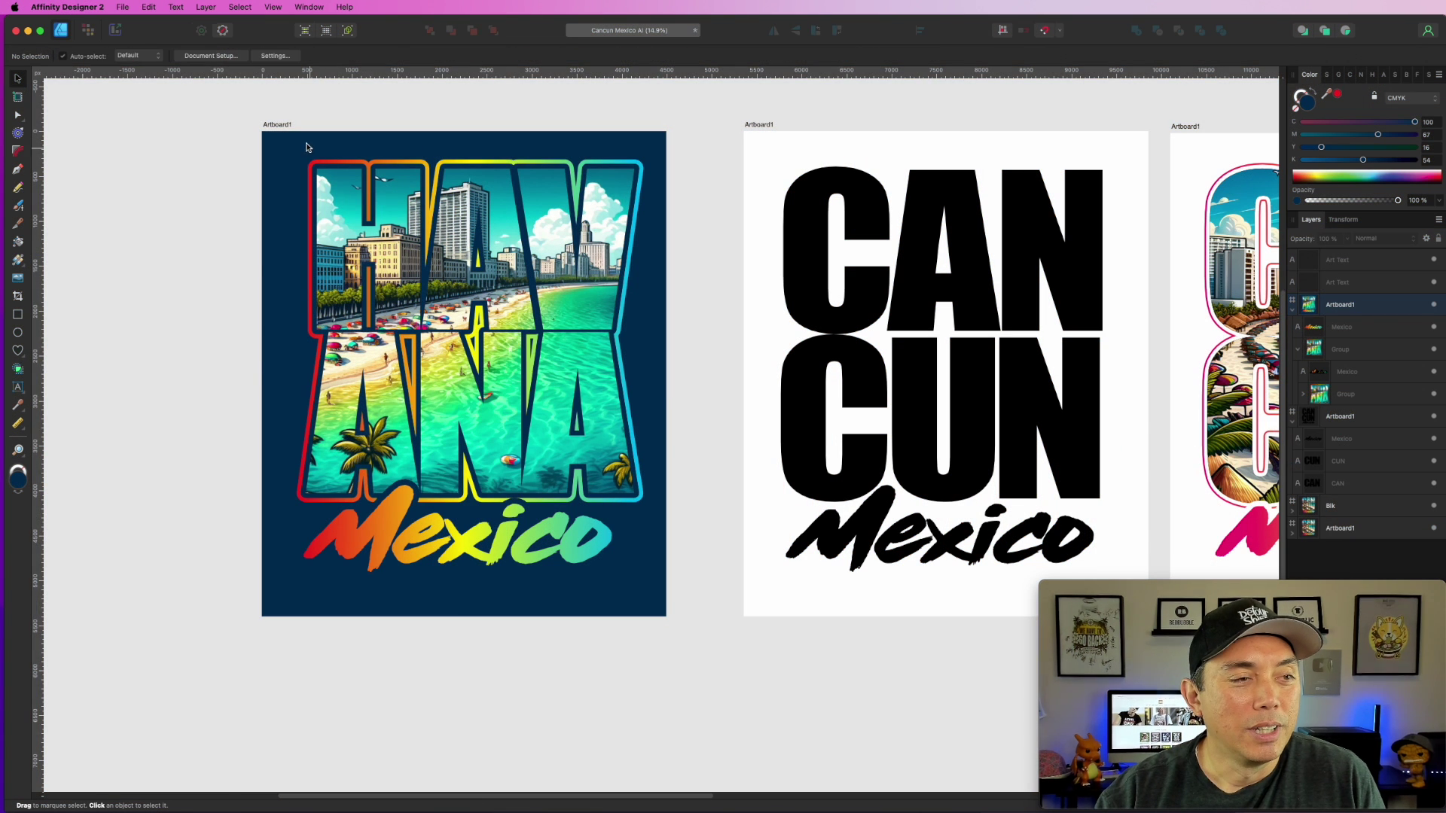
click(284, 125)
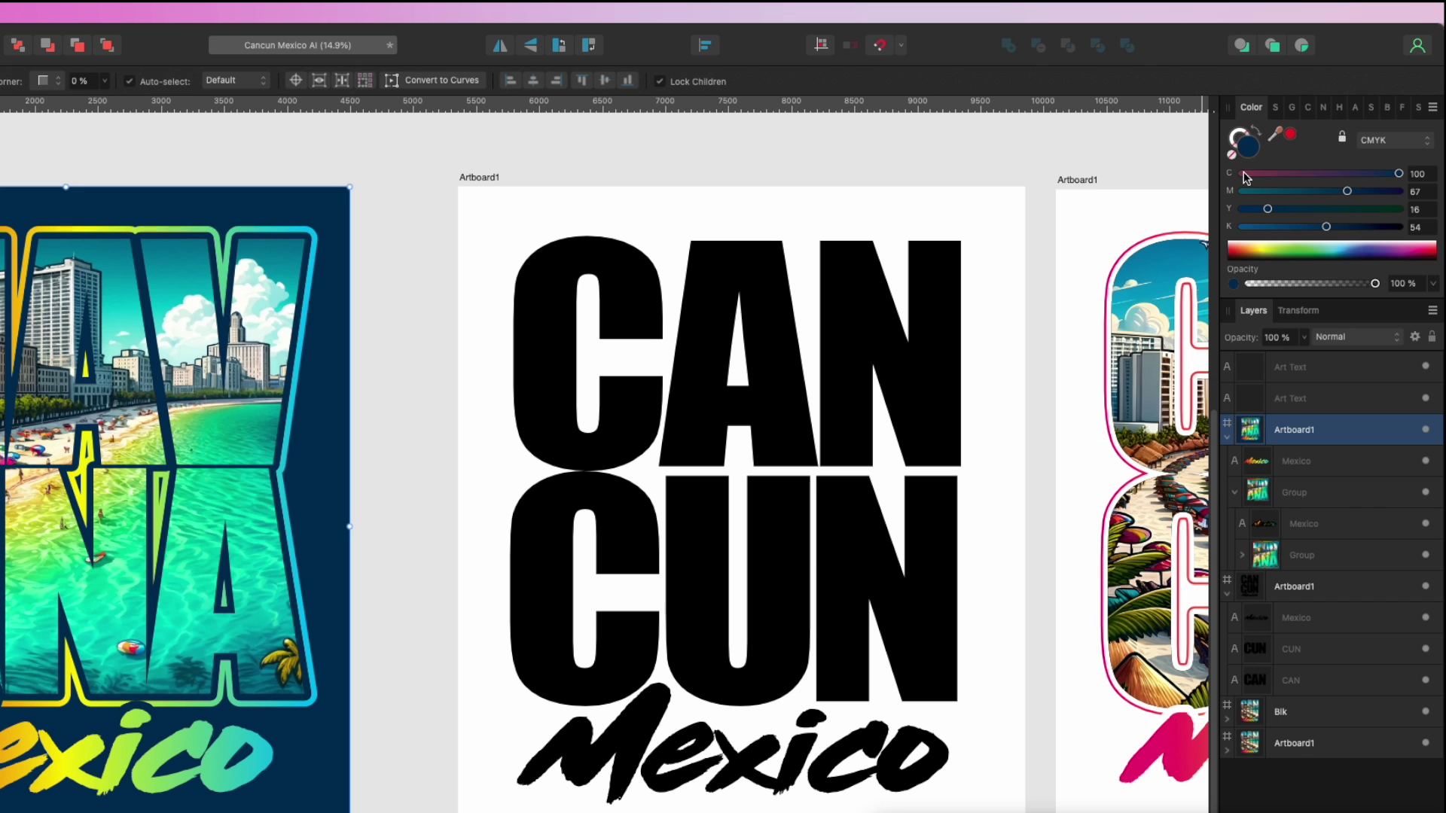
click(1232, 156)
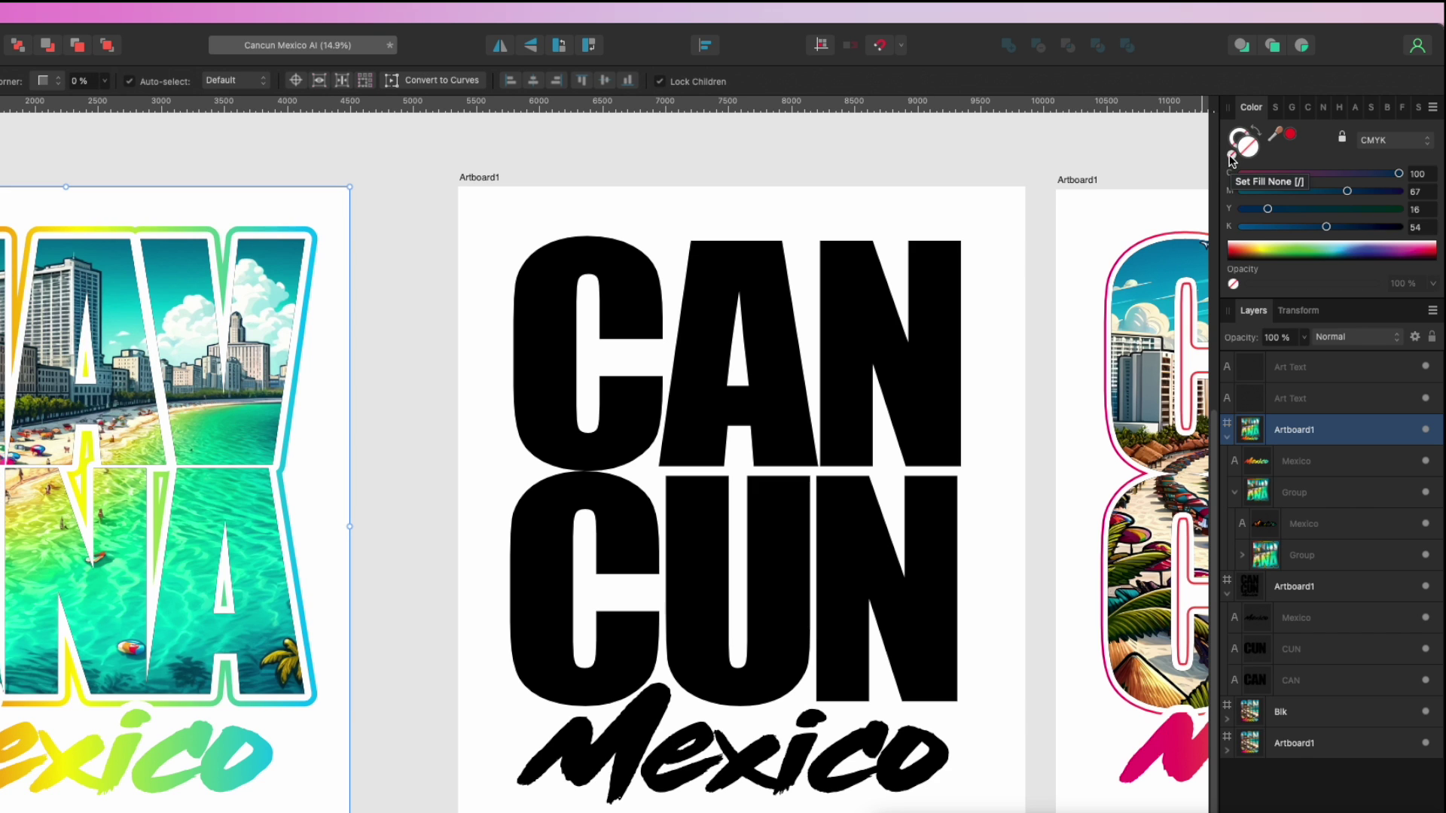
drag(1382, 194, 1397, 192)
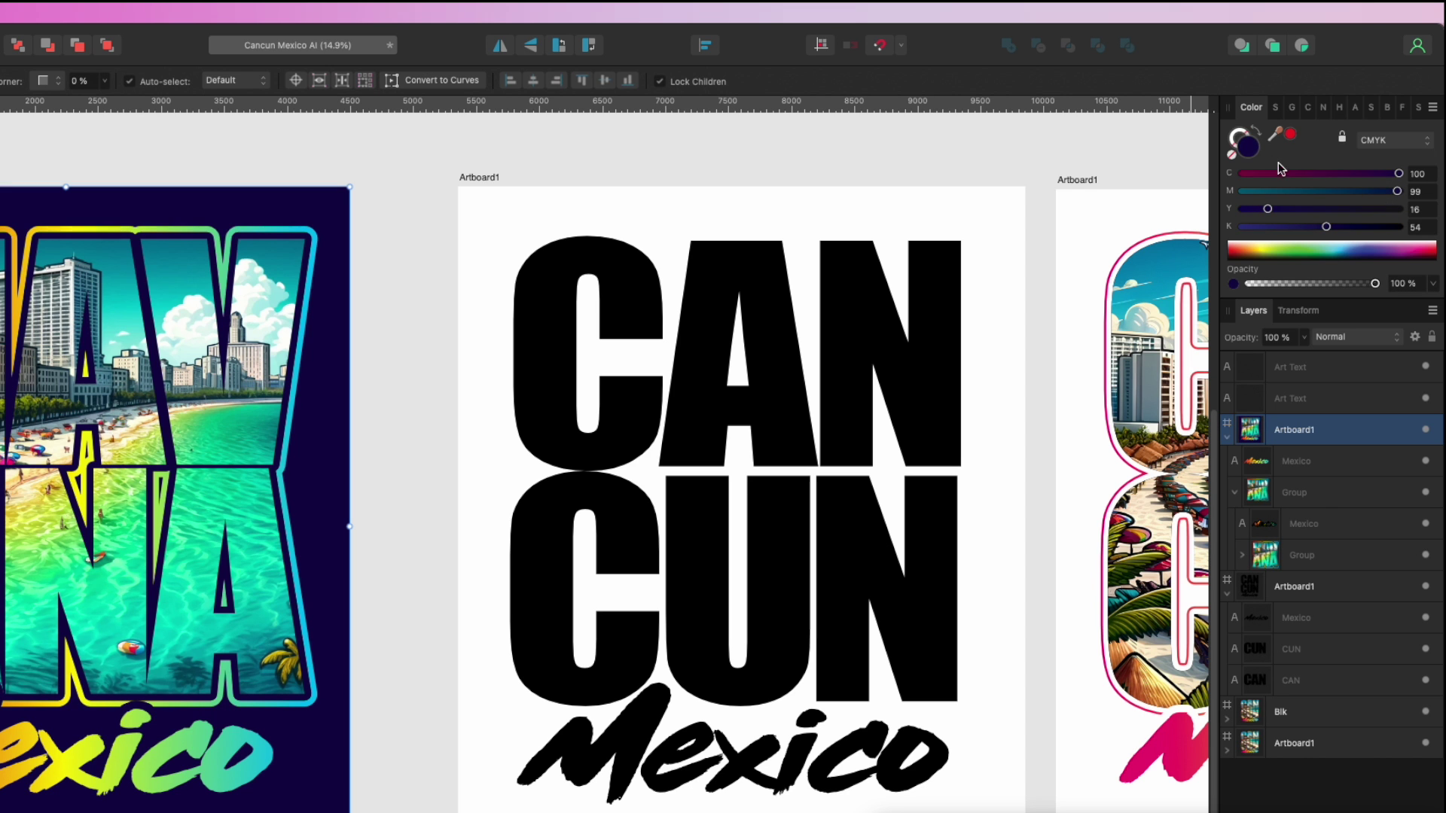
Clear the Havana artboard's background fill, and set up a PNG export of it with the area limited to Selection Only.
click(1232, 157)
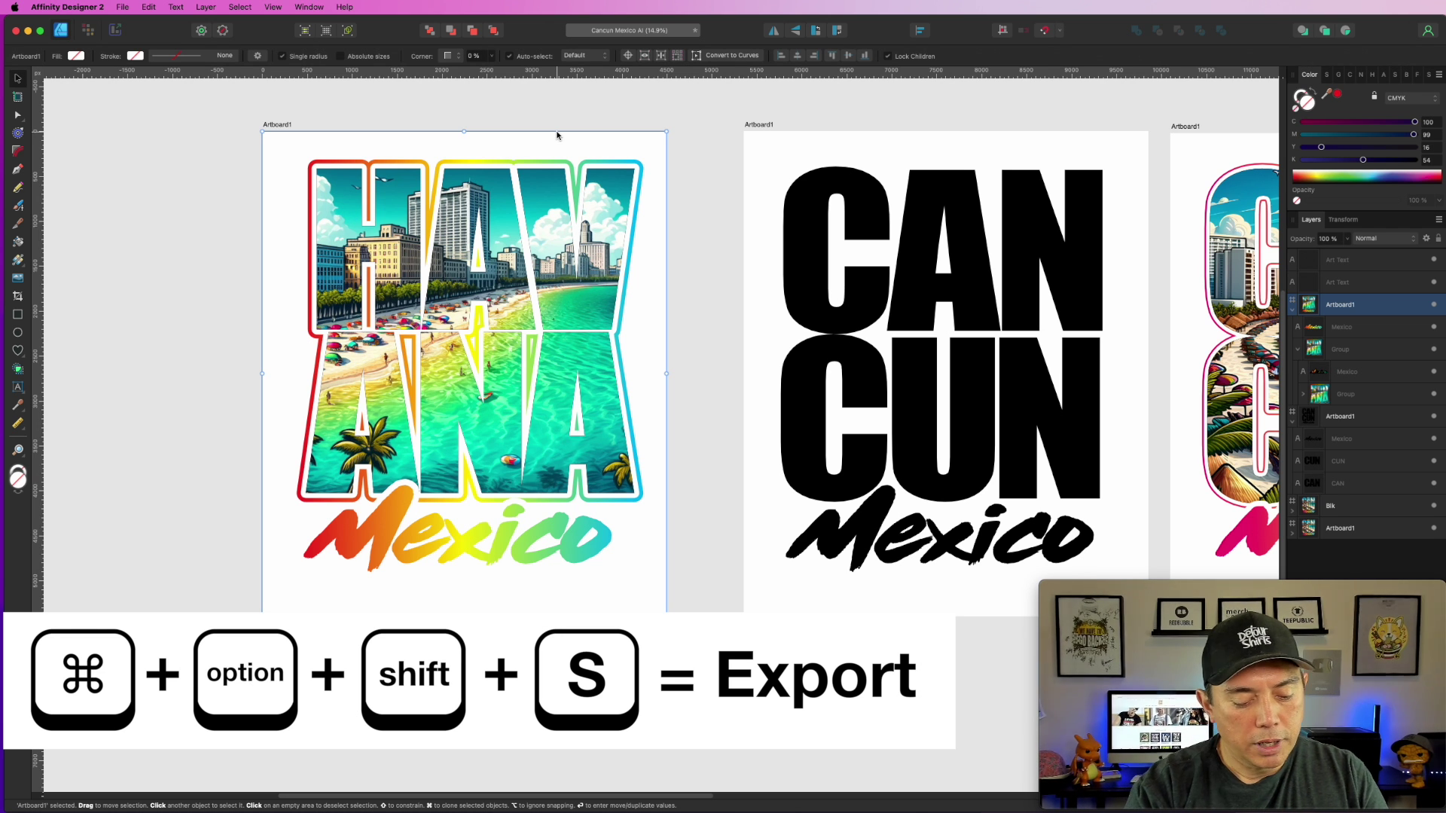
key(super+alt+shift+s)
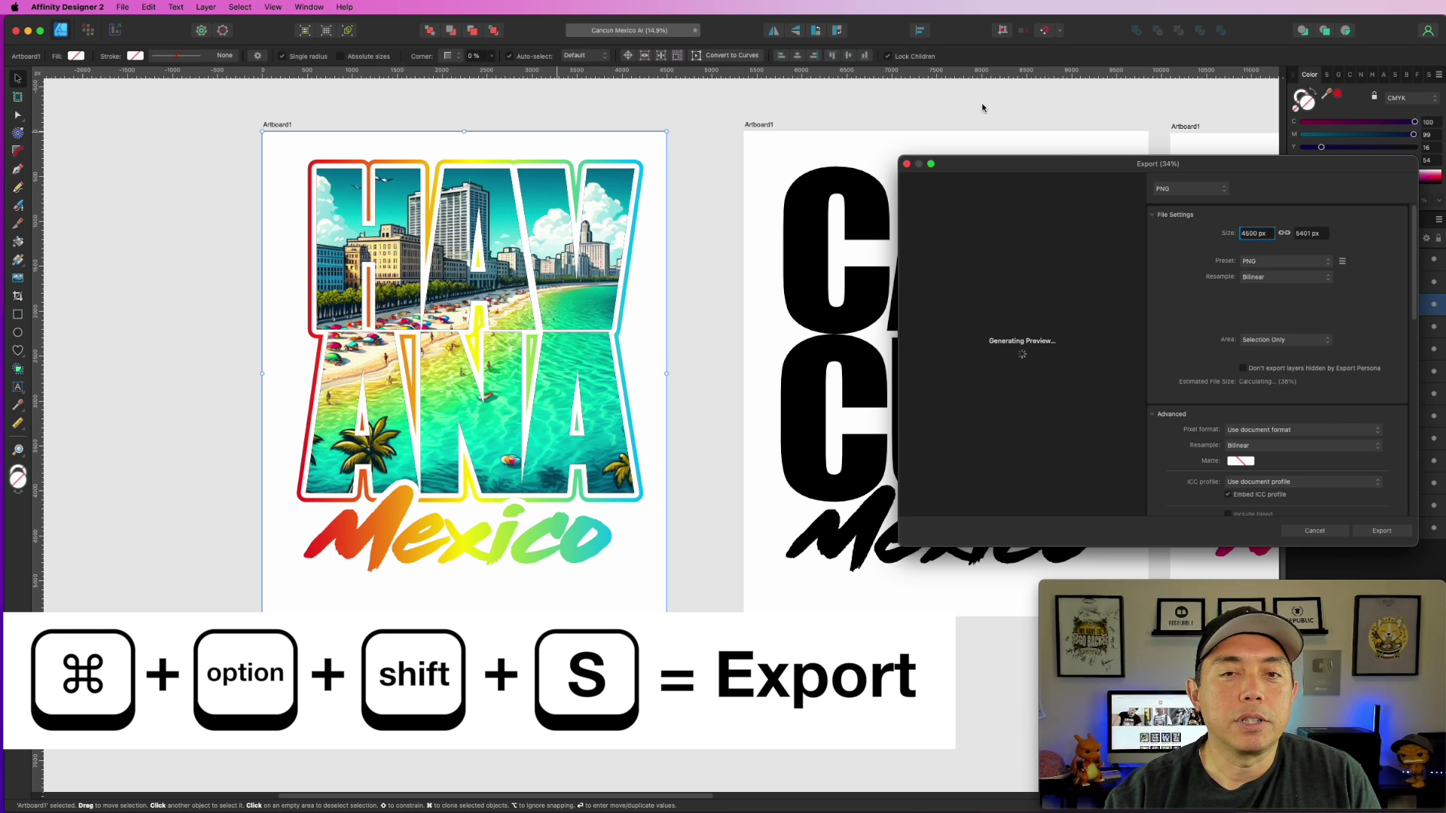
drag(1071, 165, 739, 129)
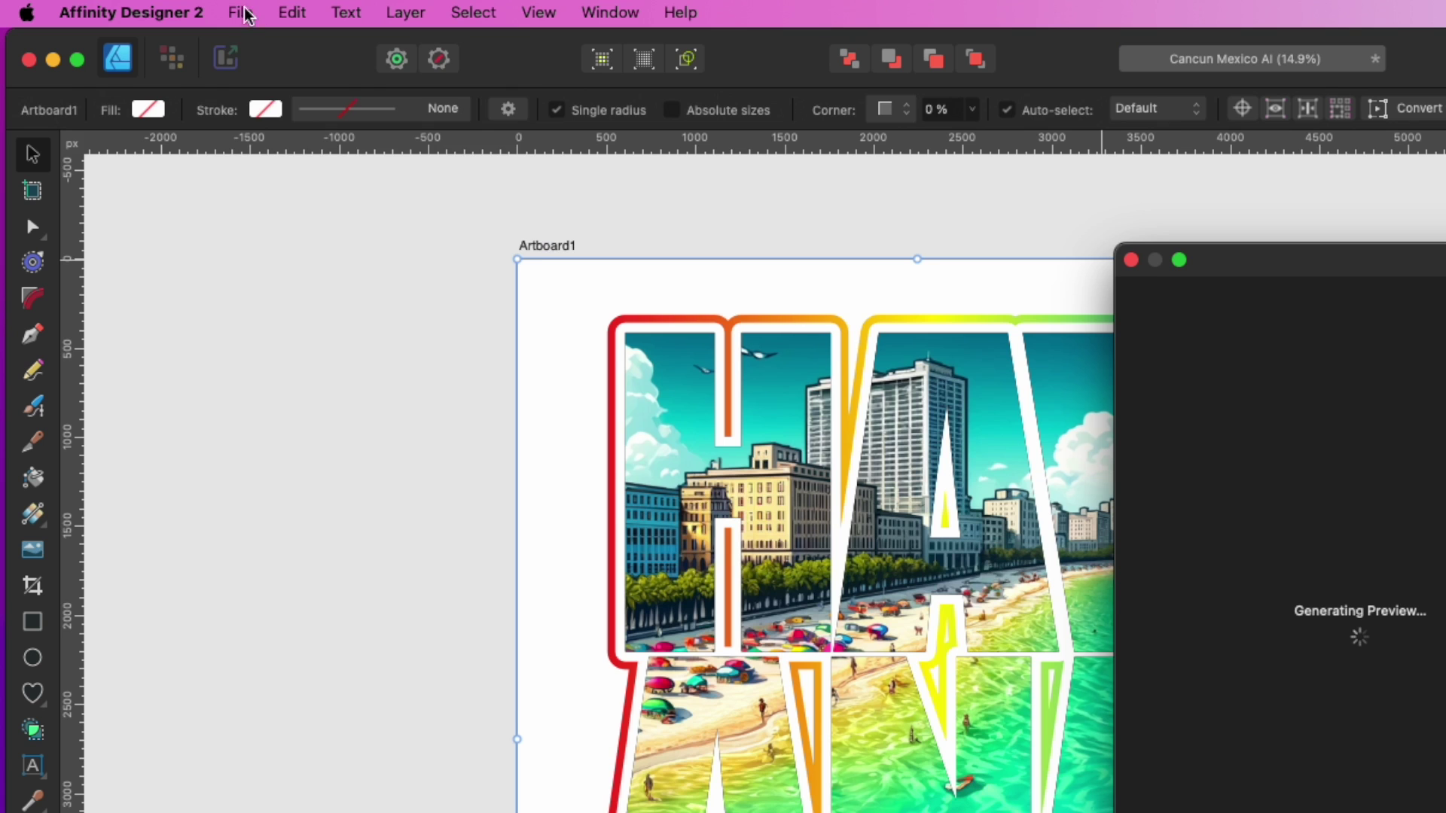
click(242, 13)
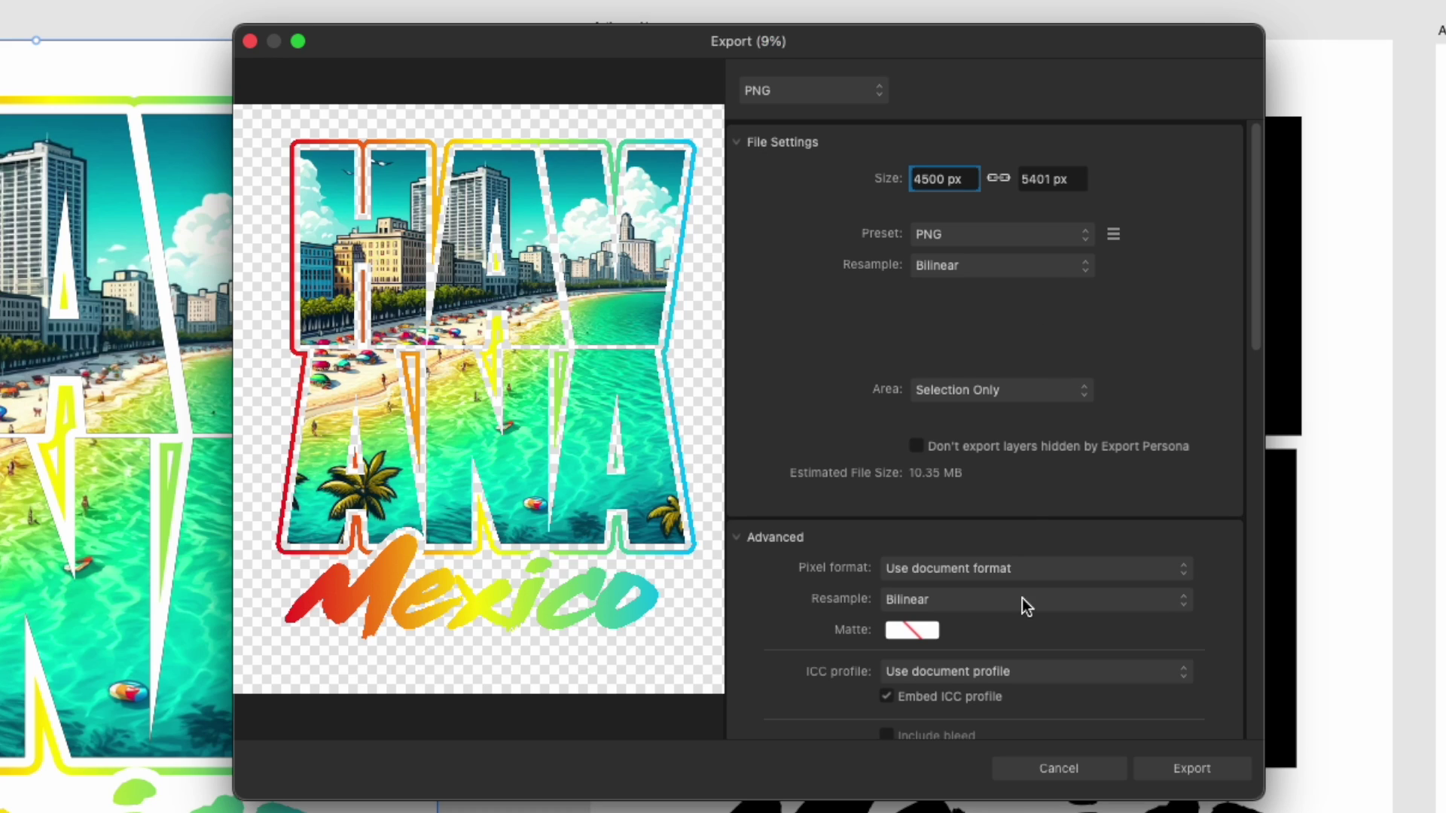
click(1024, 395)
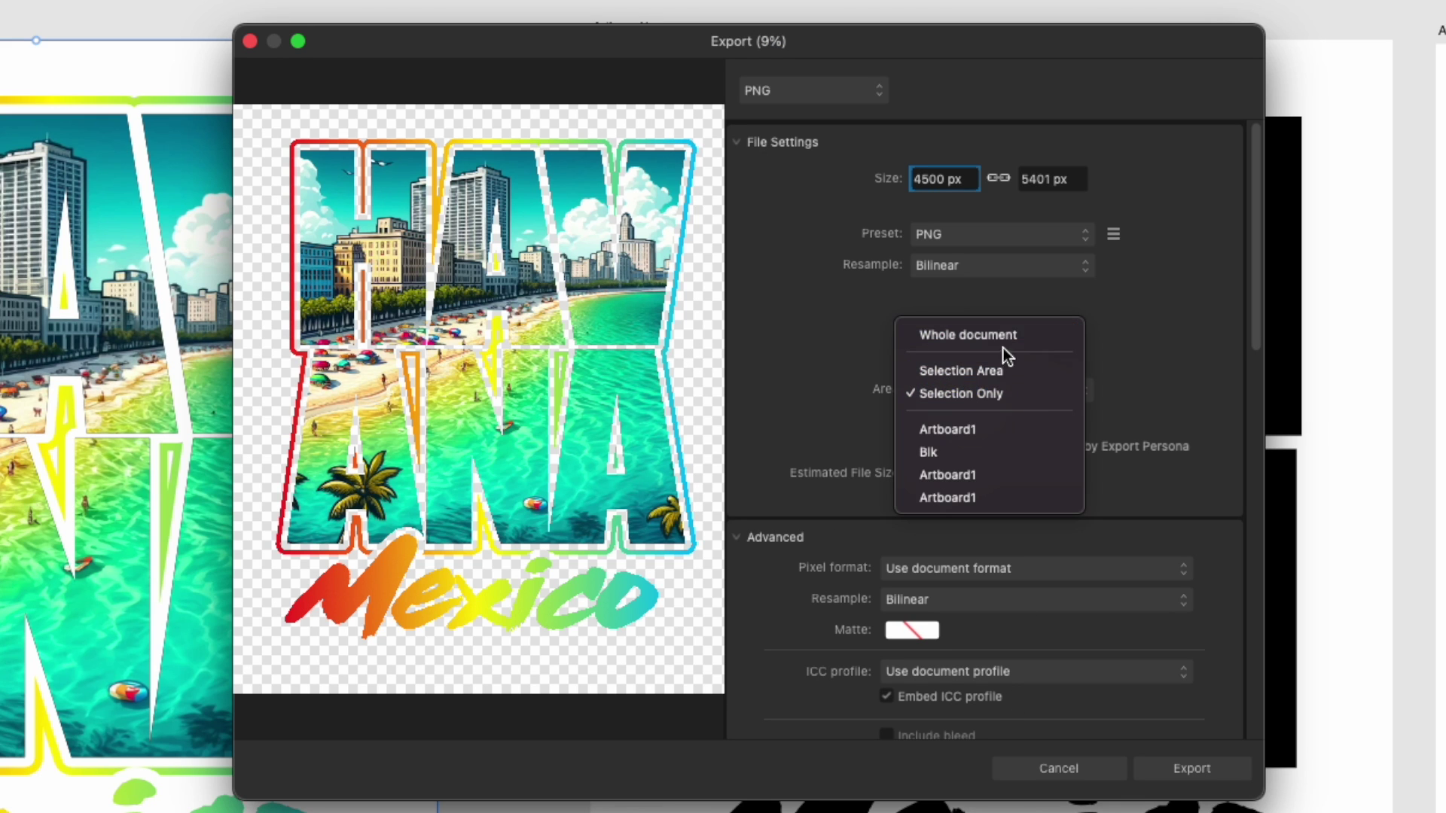
click(996, 394)
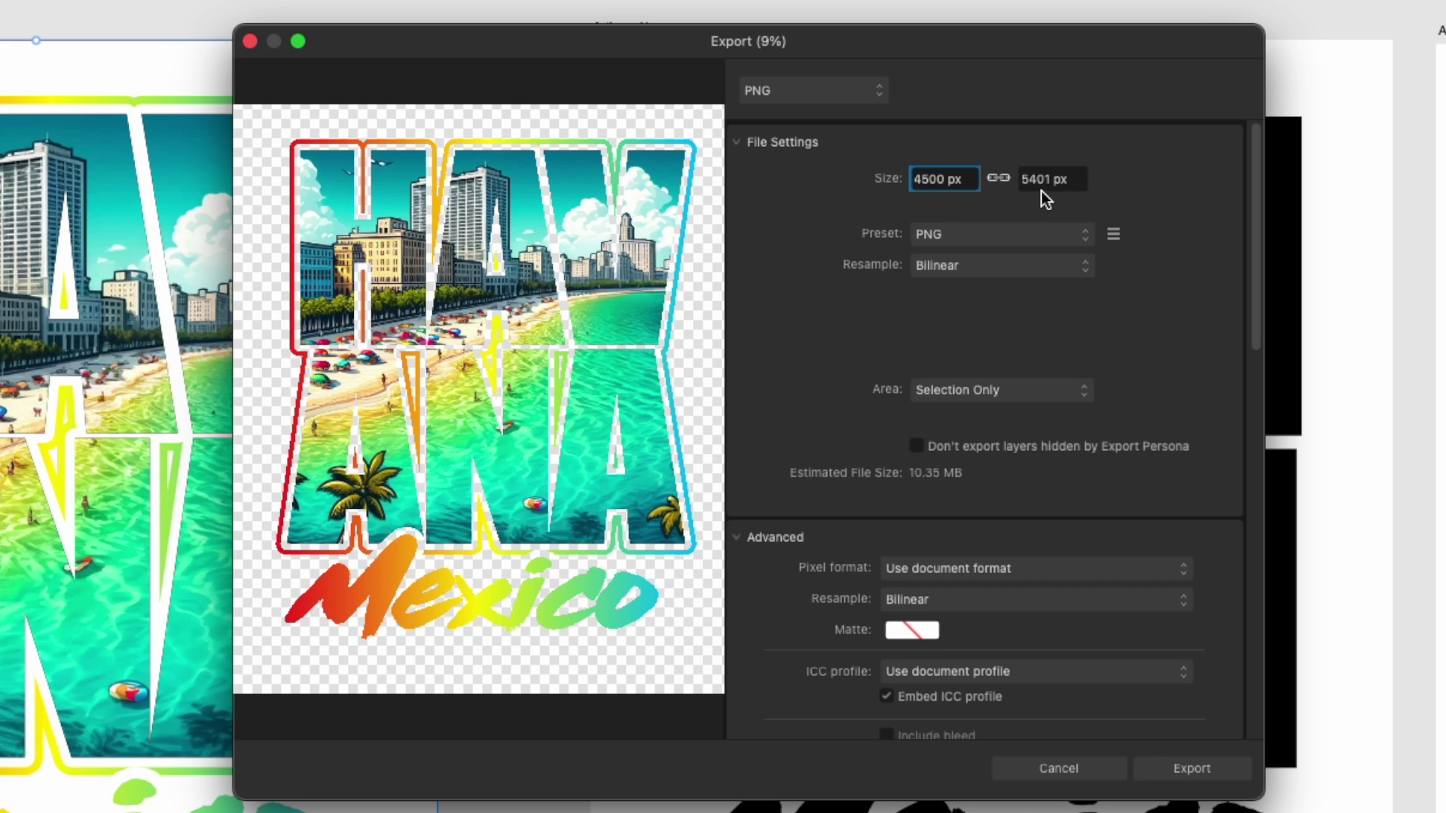
Export the PNG to the Desktop as HAVANA Mexico AI, and view the exported file in Preview.
click(1205, 773)
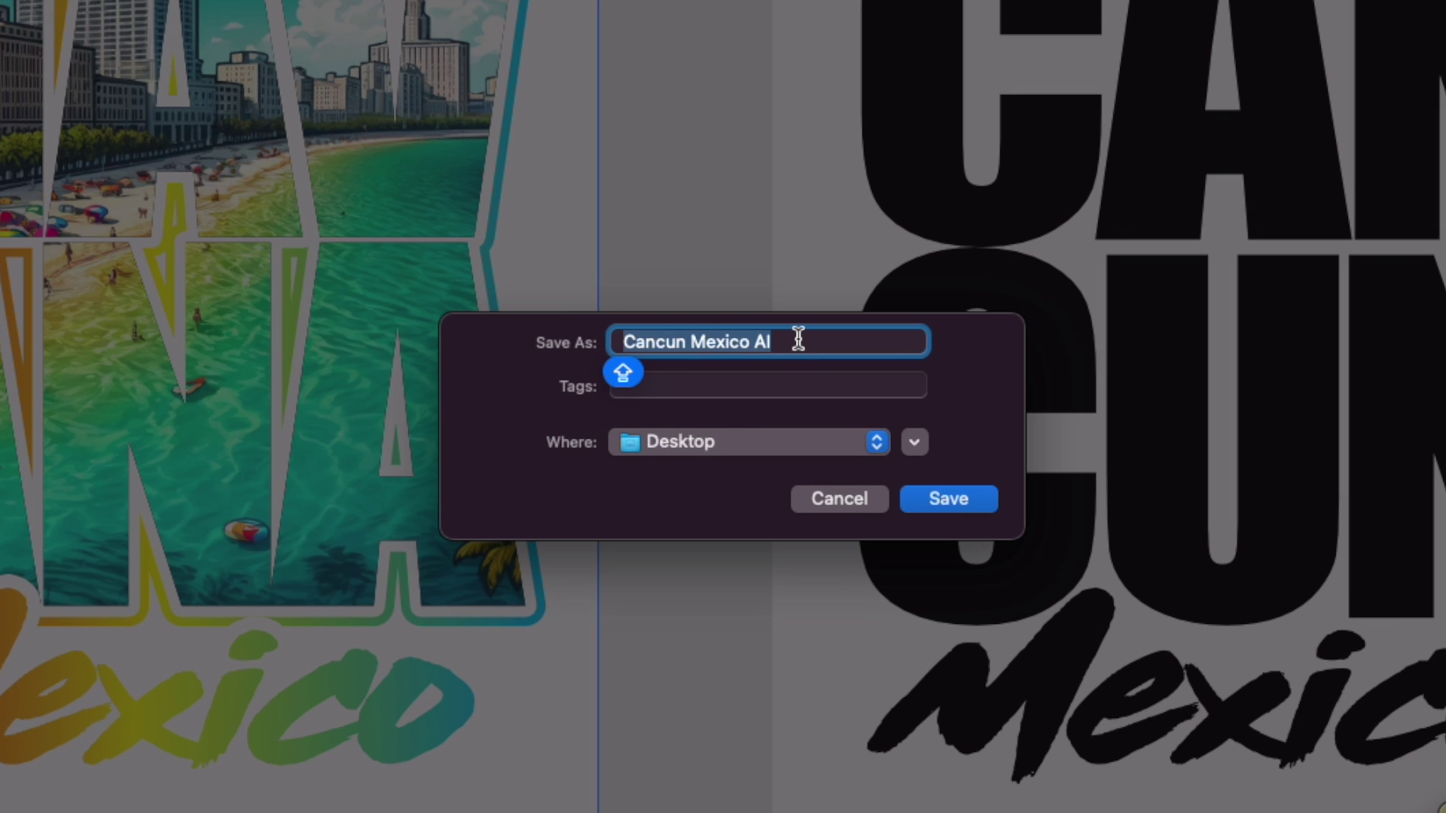
drag(691, 341, 526, 322)
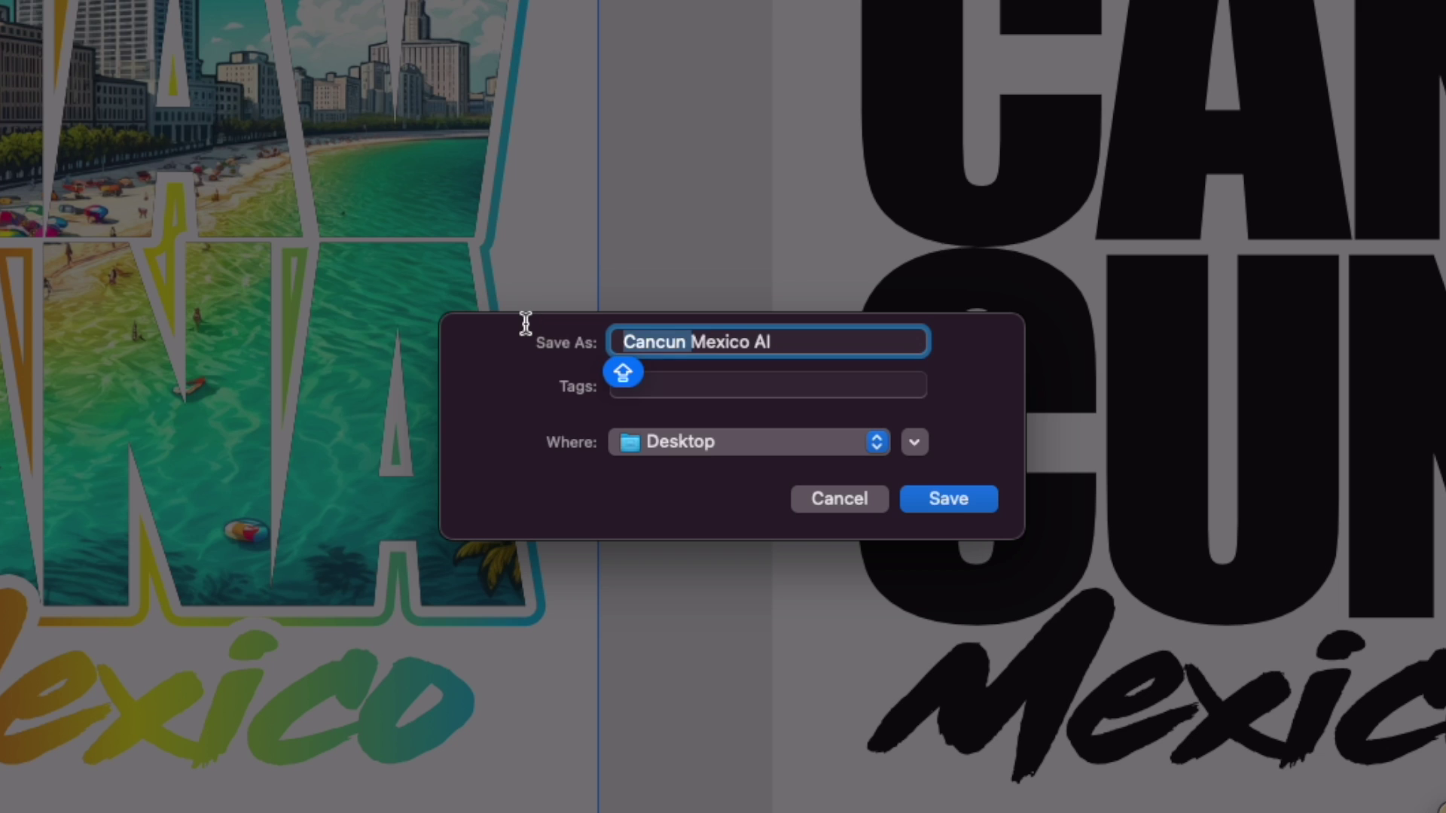
text(HAVANA)
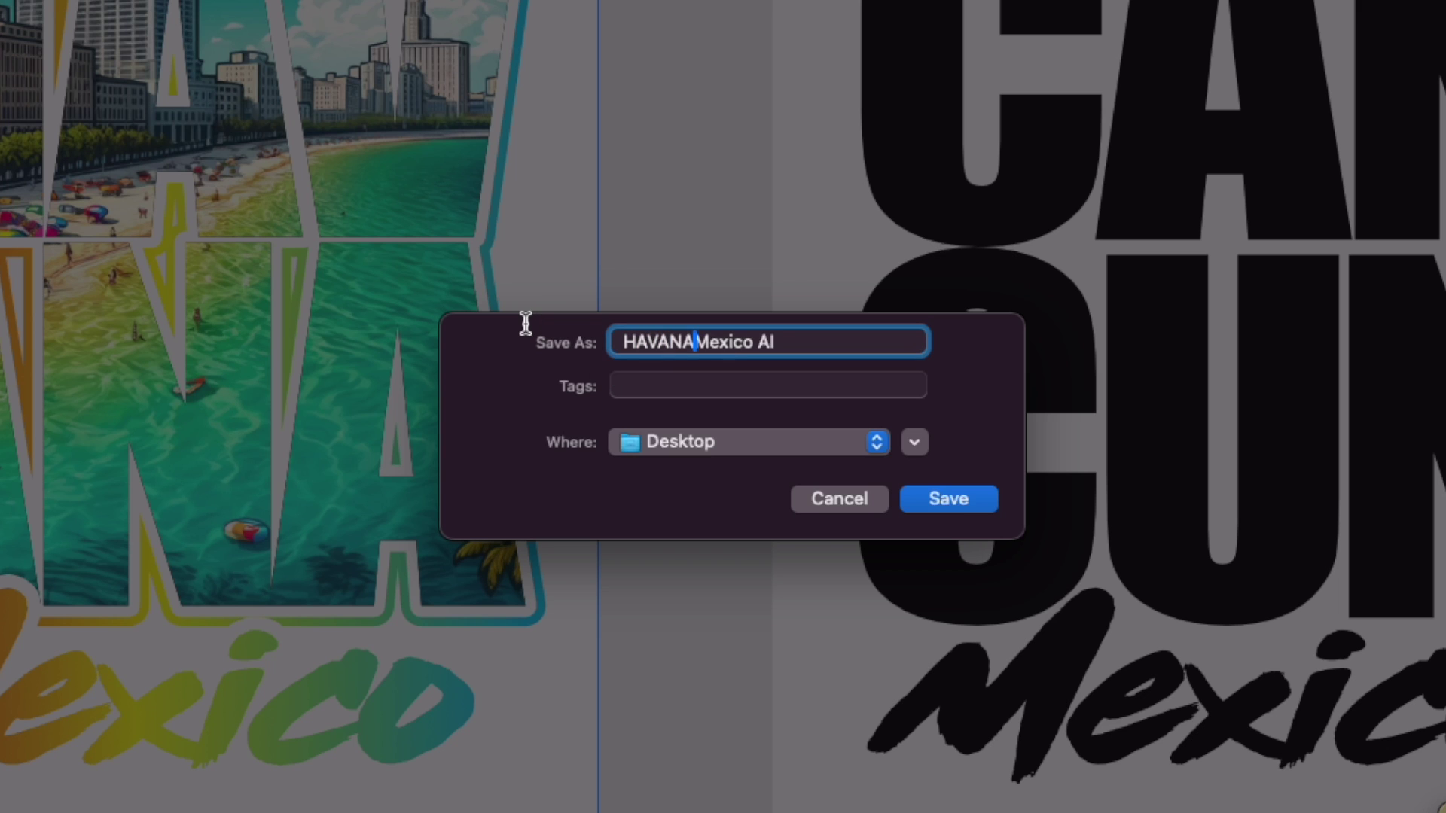
key(Caps_Lock)
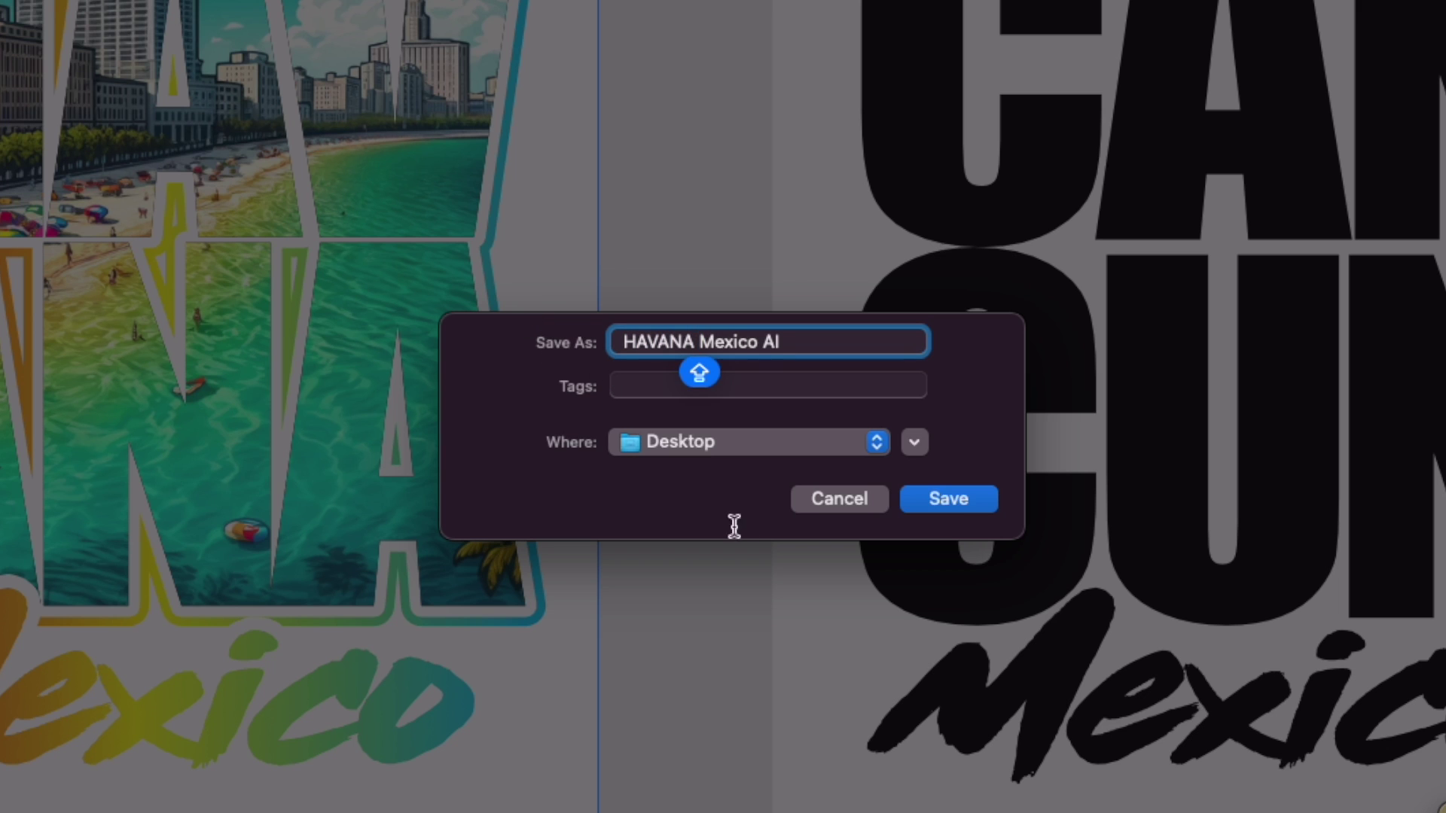
click(962, 502)
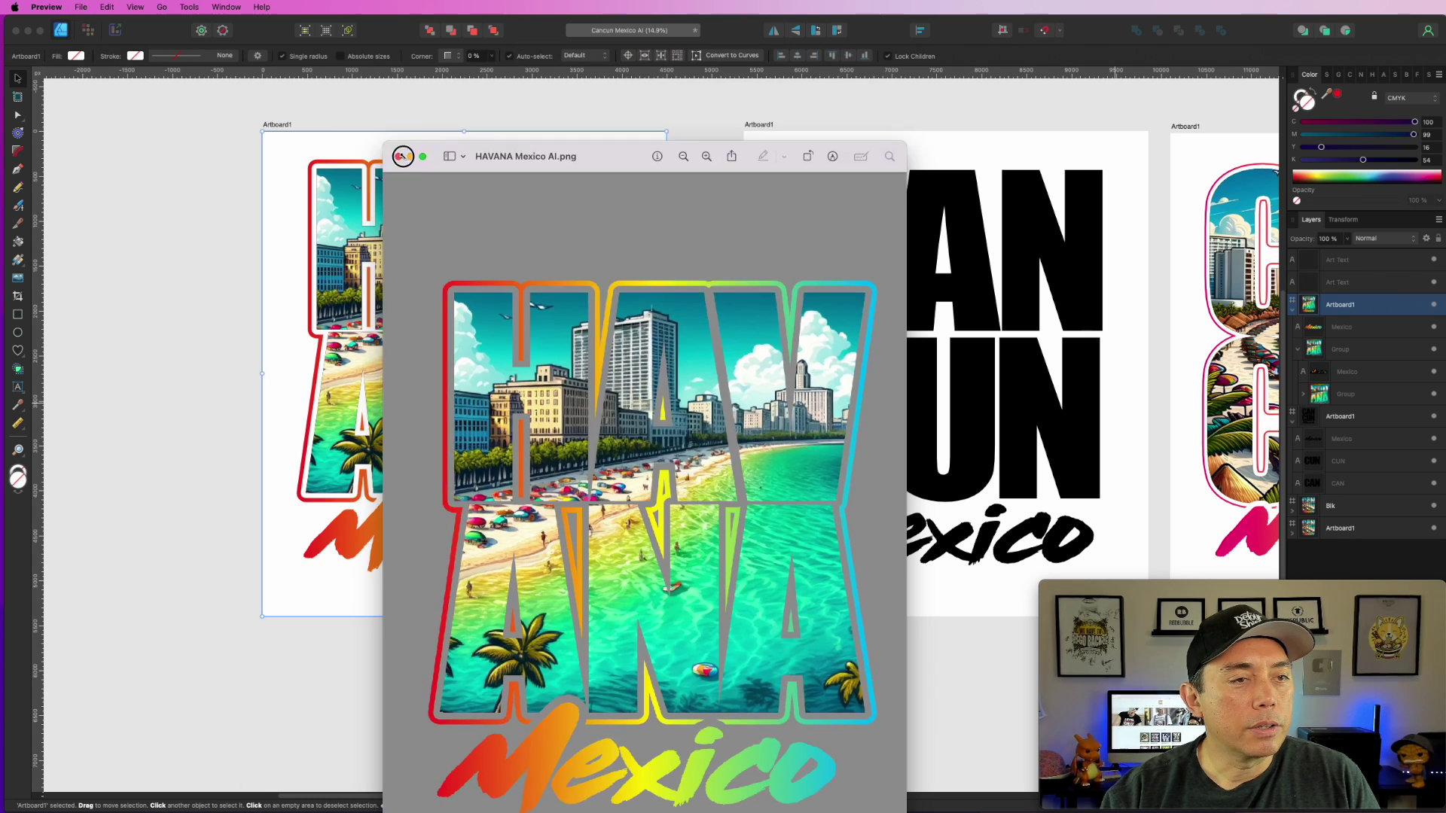
drag(603, 204, 655, 41)
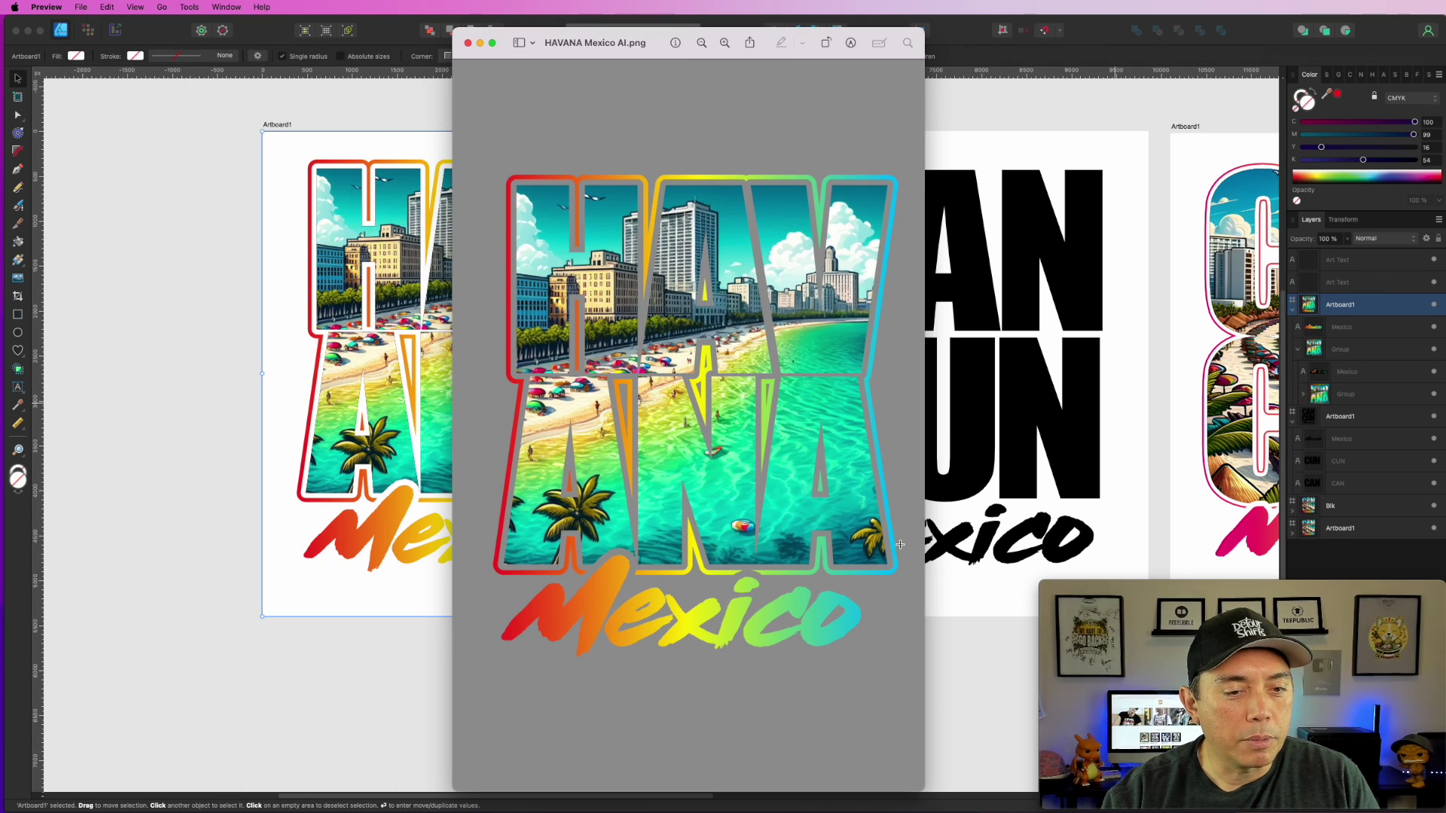